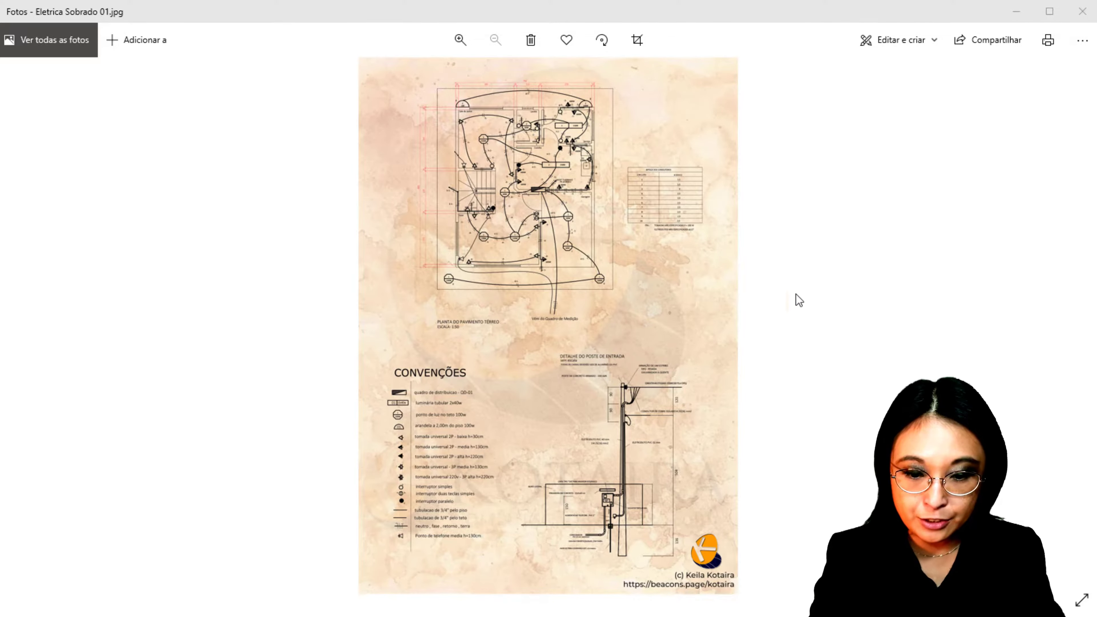
- Inspect the top of the Eletrica Sobrado 01 floor plan and its dimensions
scroll(605, 186, up, 5)
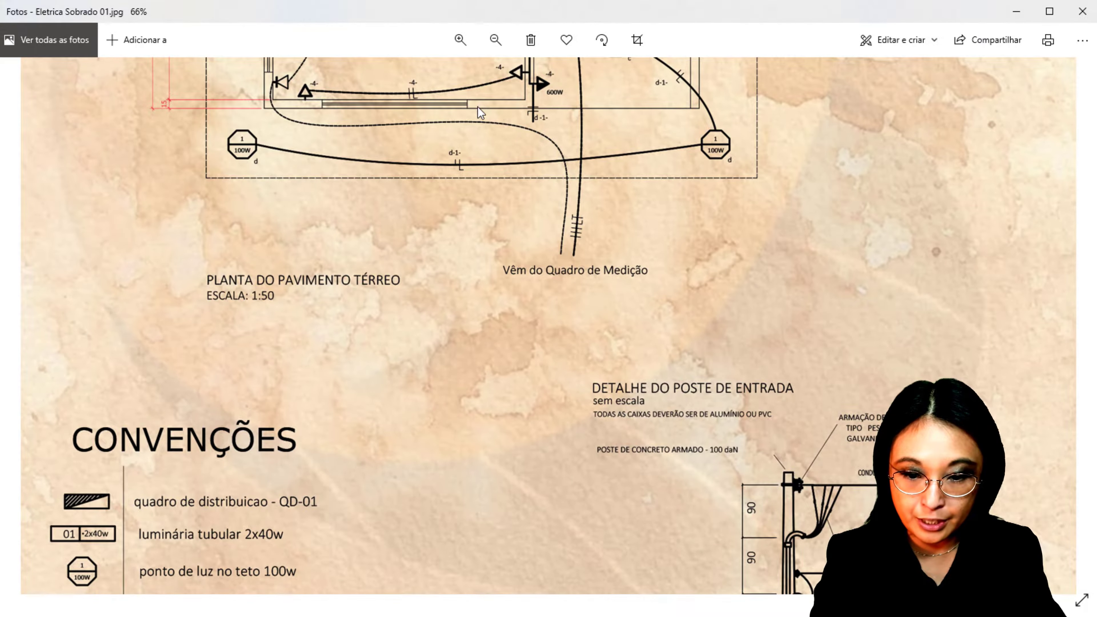
drag(477, 107, 448, 529)
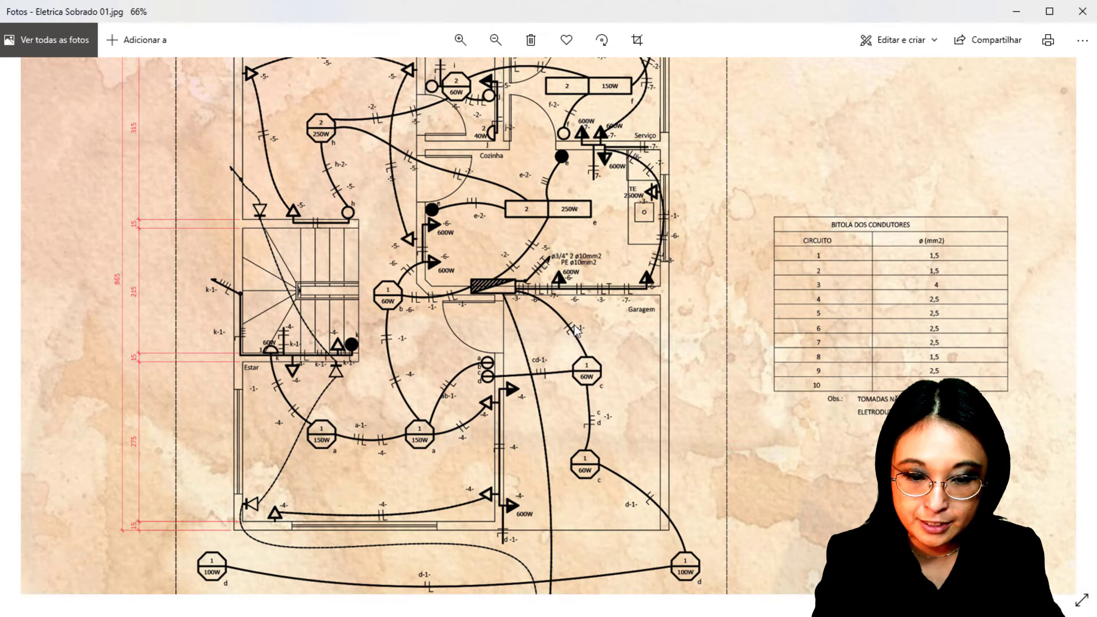
drag(576, 185, 556, 331)
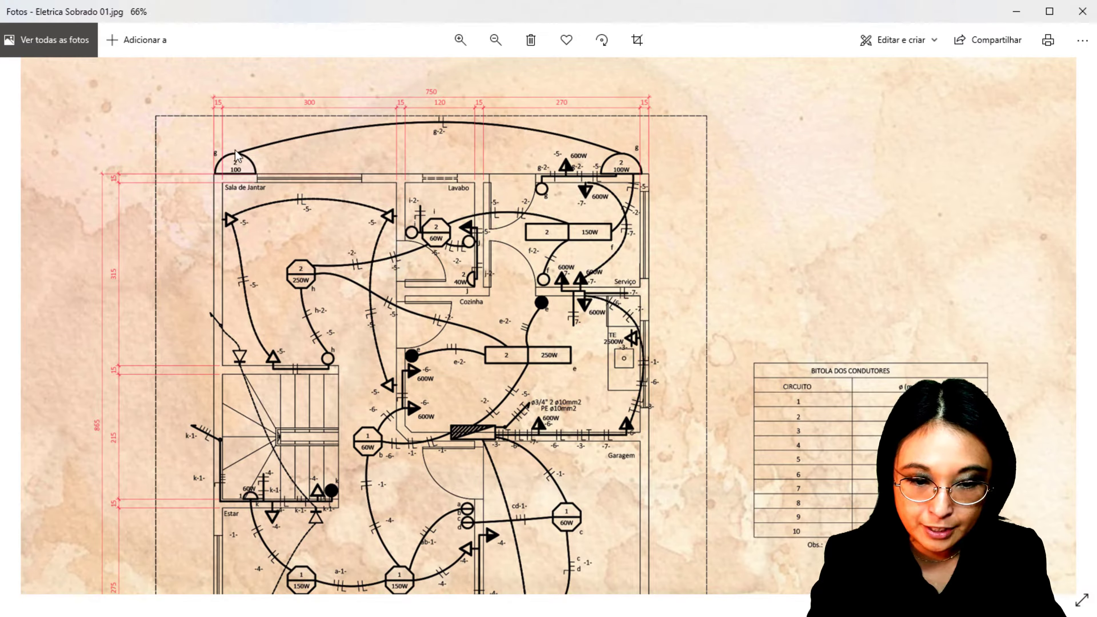
scroll(397, 211, down, 3)
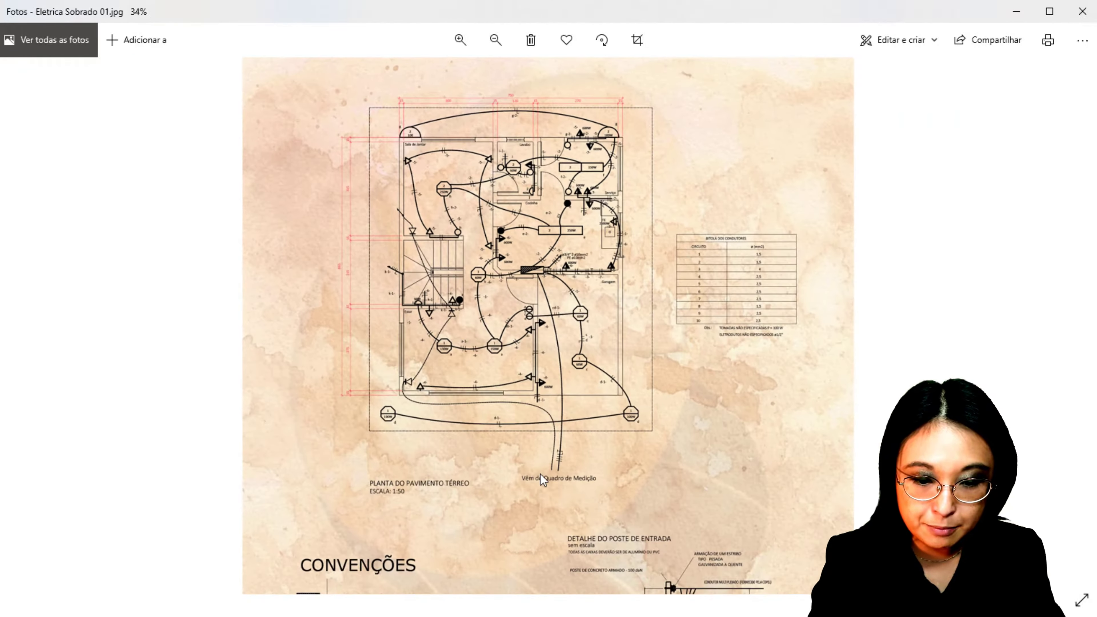
scroll(543, 480, down, 5)
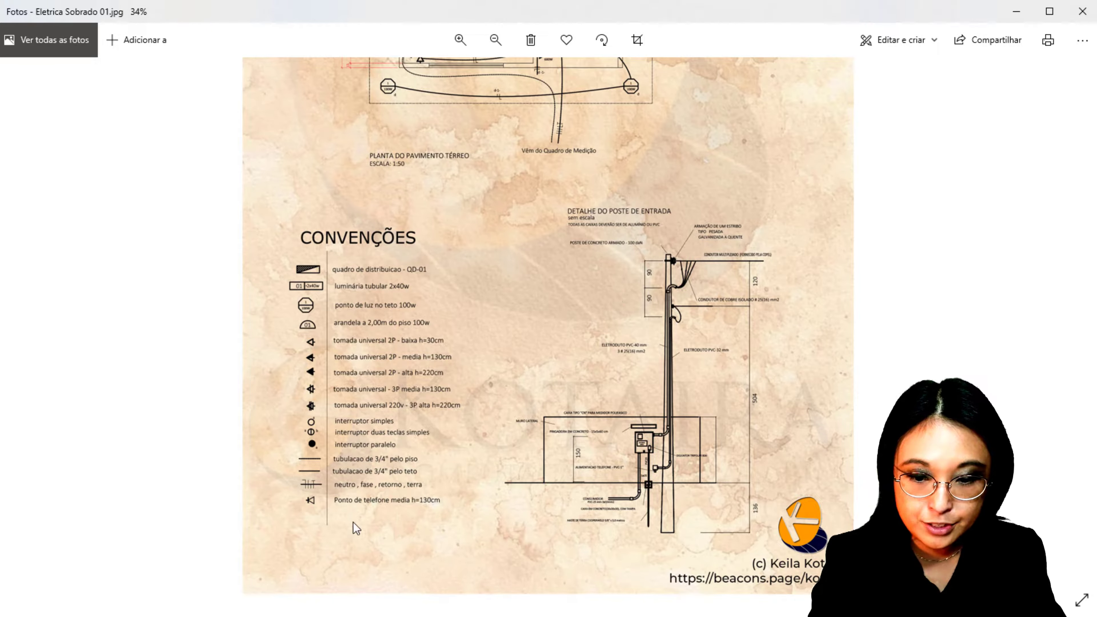
scroll(575, 266, up, 5)
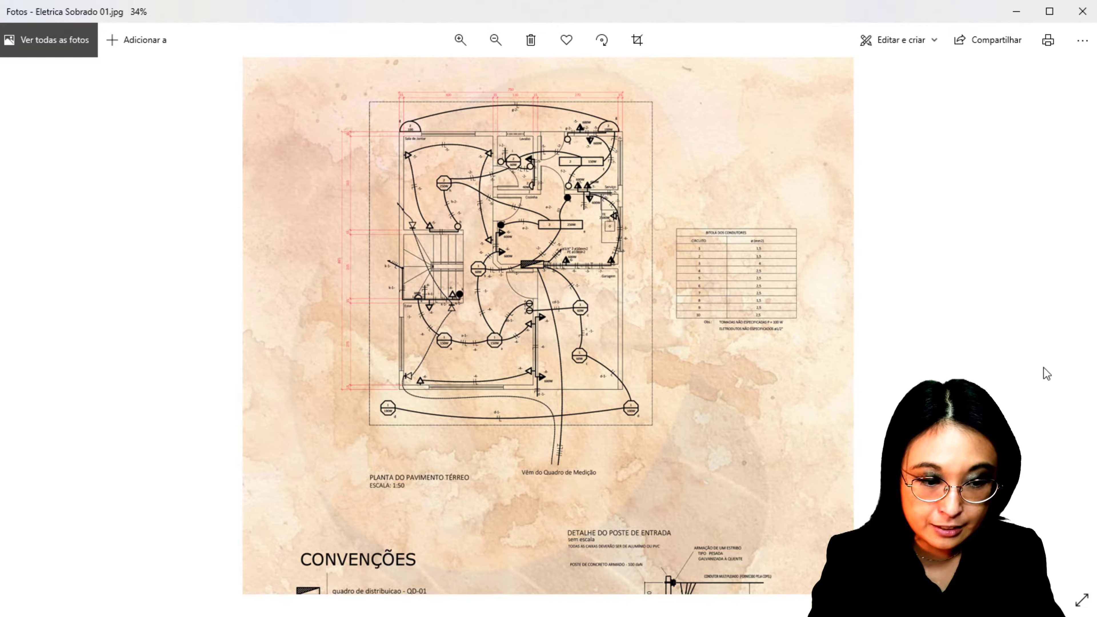
scroll(617, 337, down, 3)
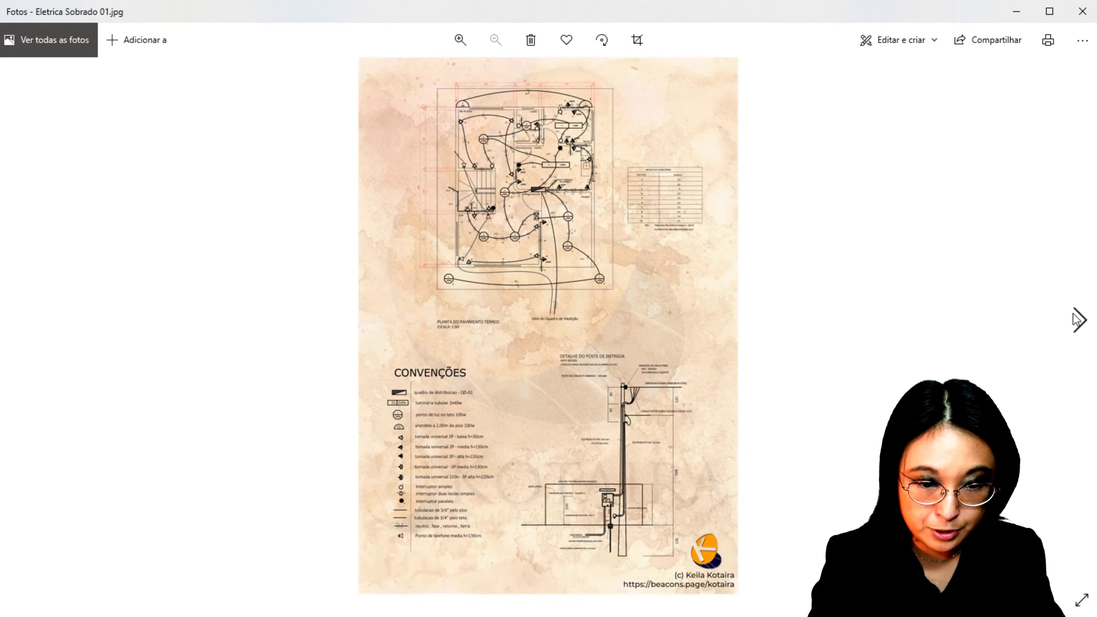
- Move to Eletrica Sobrado 02.jpg and browse its upper-floor rooms and QD Superior diagram
click(1077, 320)
scroll(456, 119, up, 1)
scroll(456, 123, up, 2)
scroll(474, 213, up, 2)
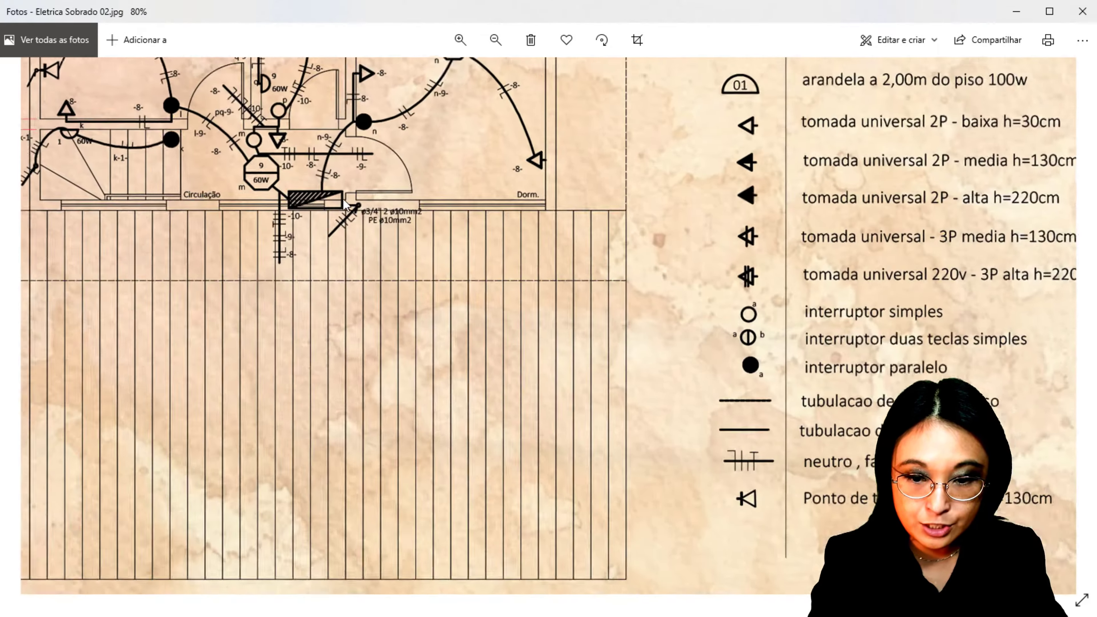
drag(346, 203, 423, 438)
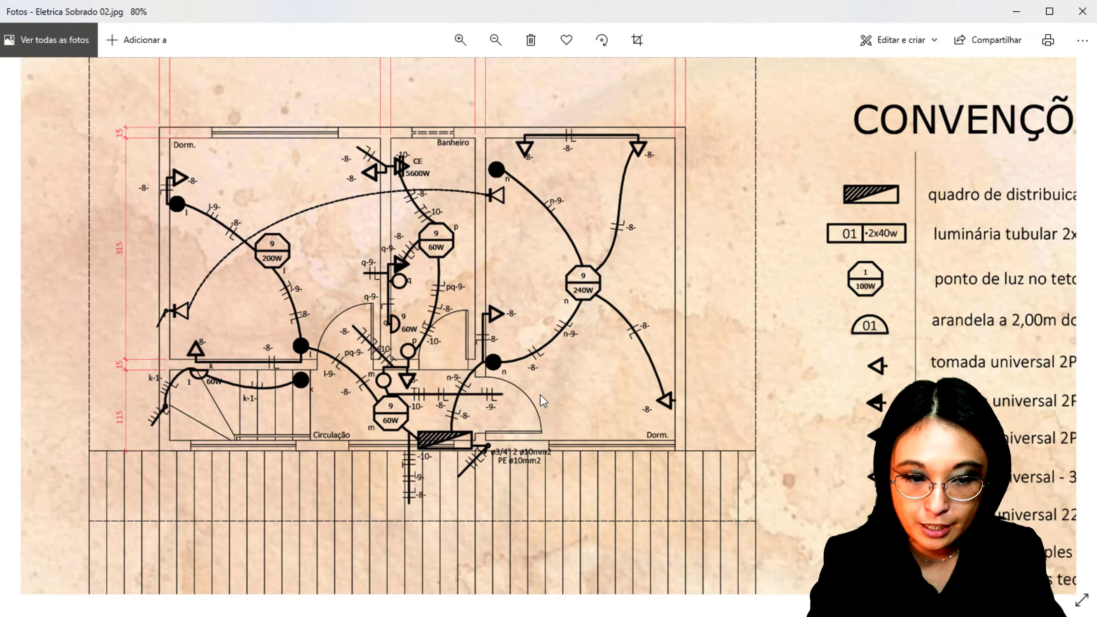
ctrl+scroll(186, 325, down, 3)
scroll(397, 343, down, 5)
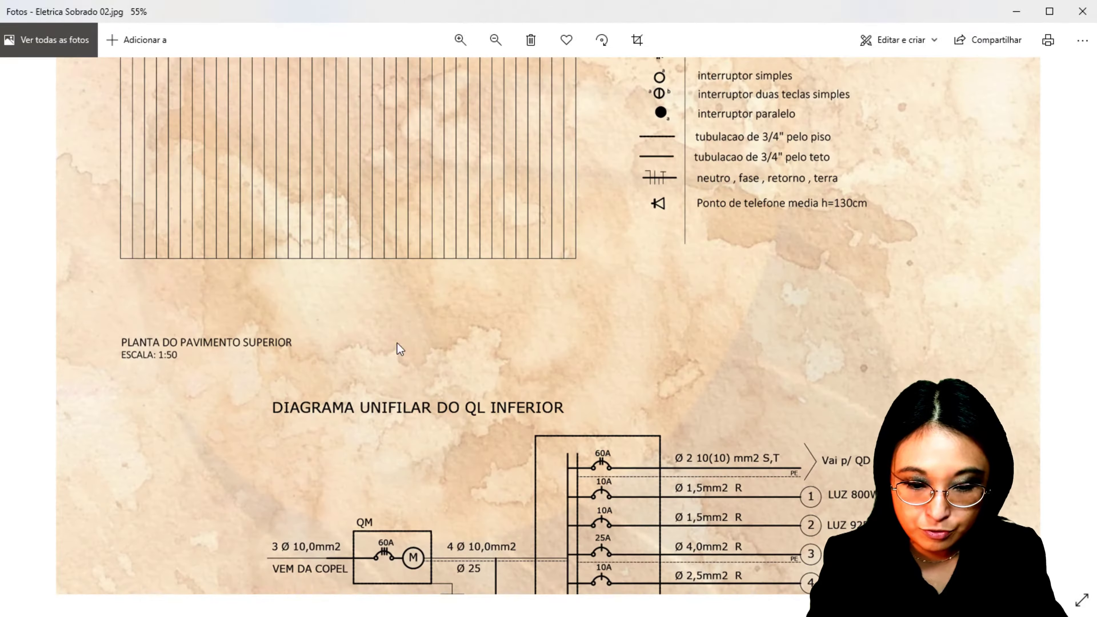
scroll(441, 436, down, 5)
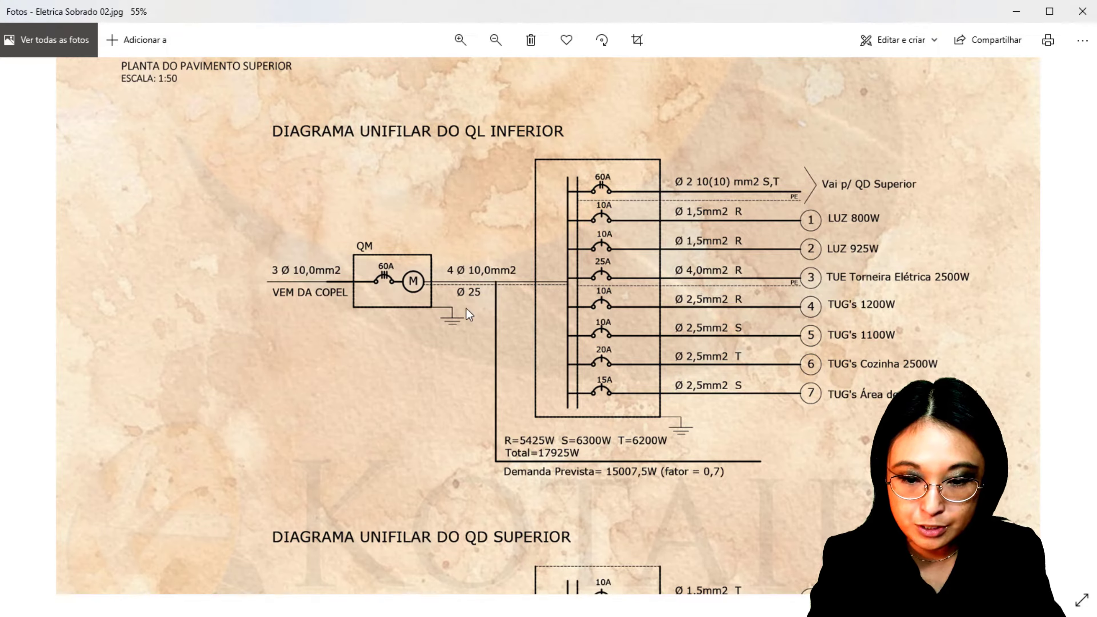
drag(498, 519, 486, 249)
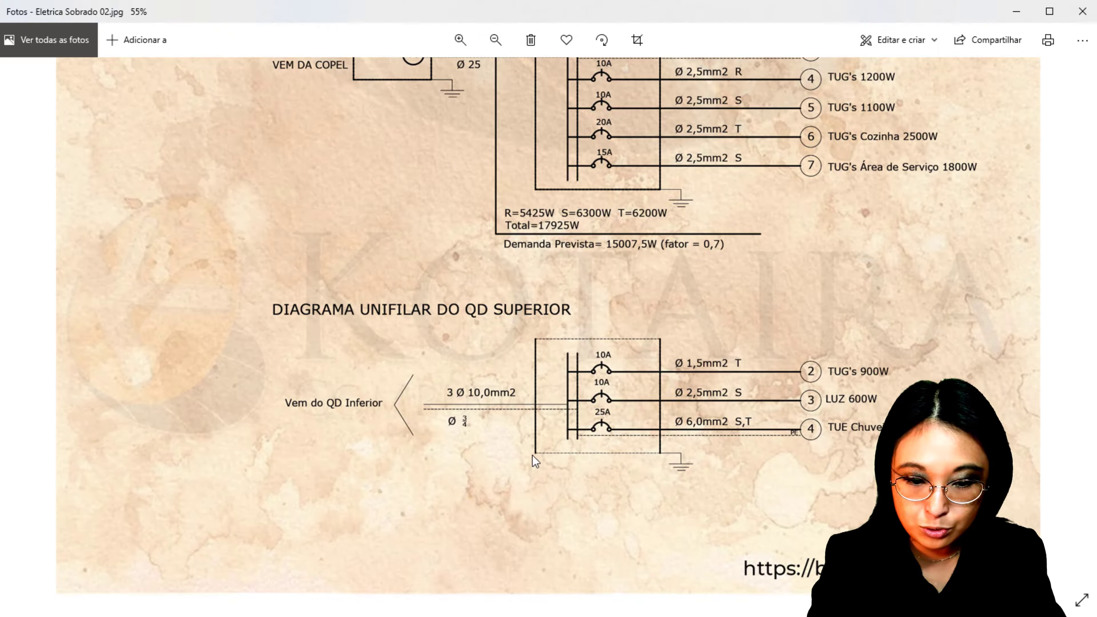
scroll(511, 415, up, 3)
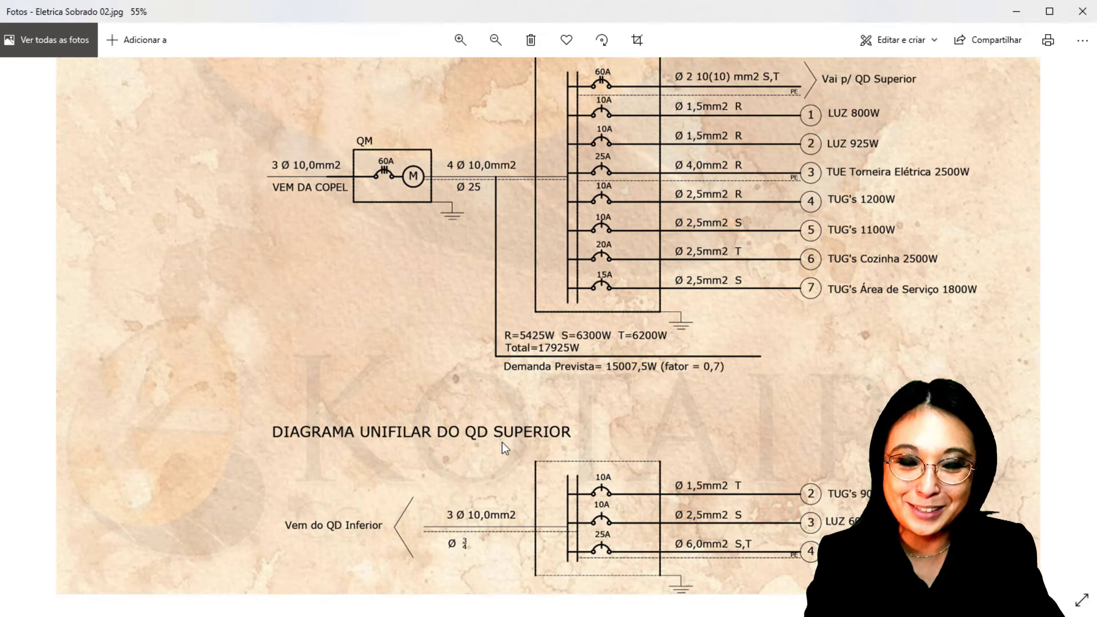
scroll(556, 292, up, 4)
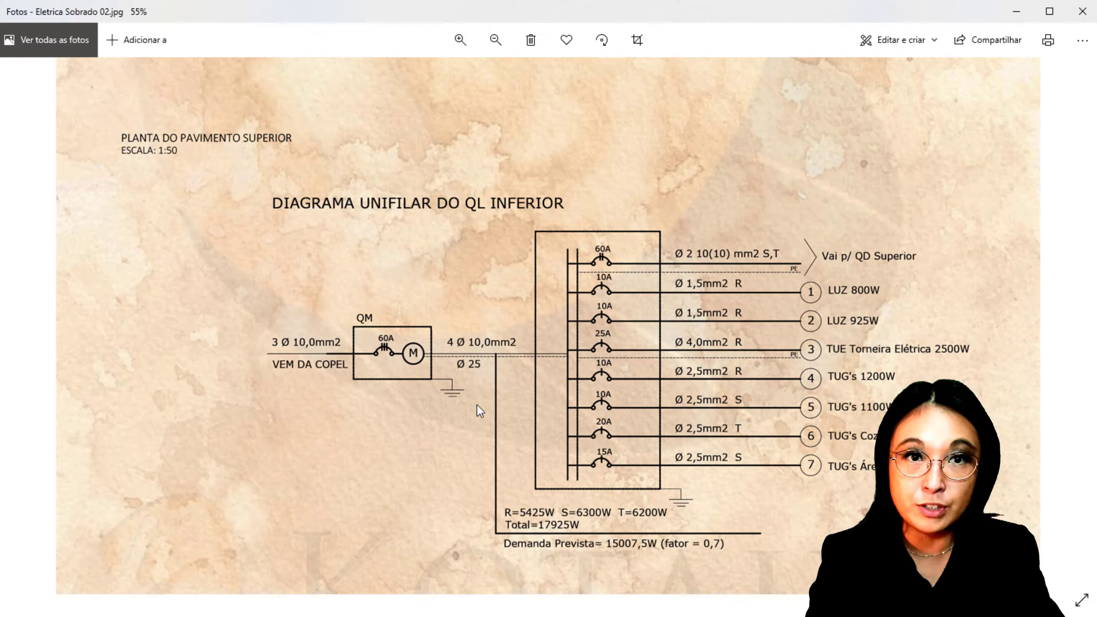
ctrl+scroll(478, 407, down, 3)
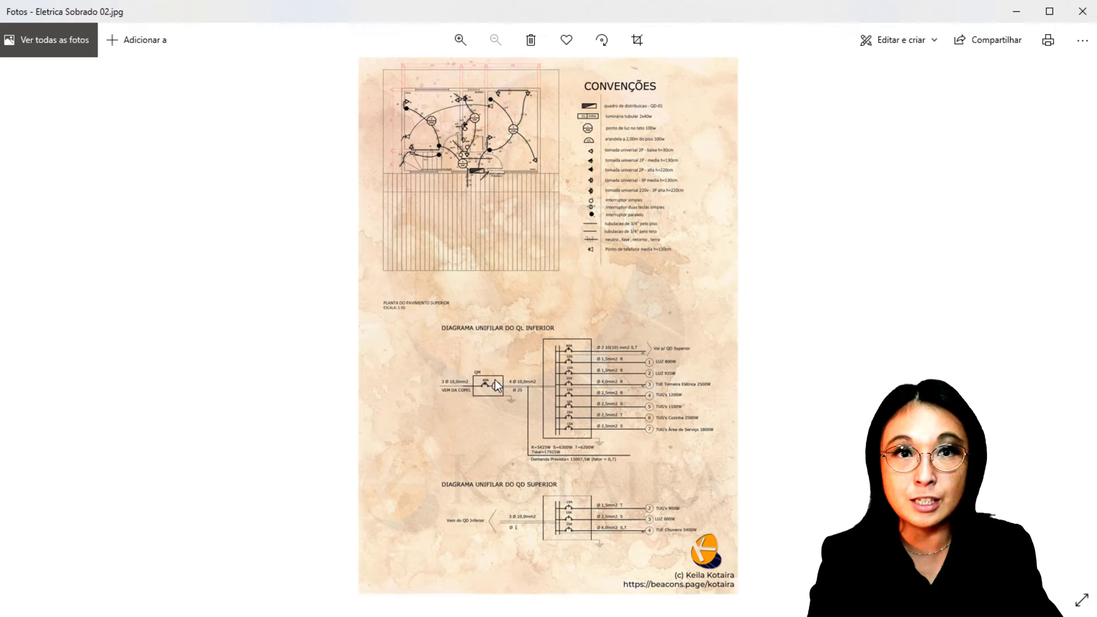
mouse_move(1050, 366)
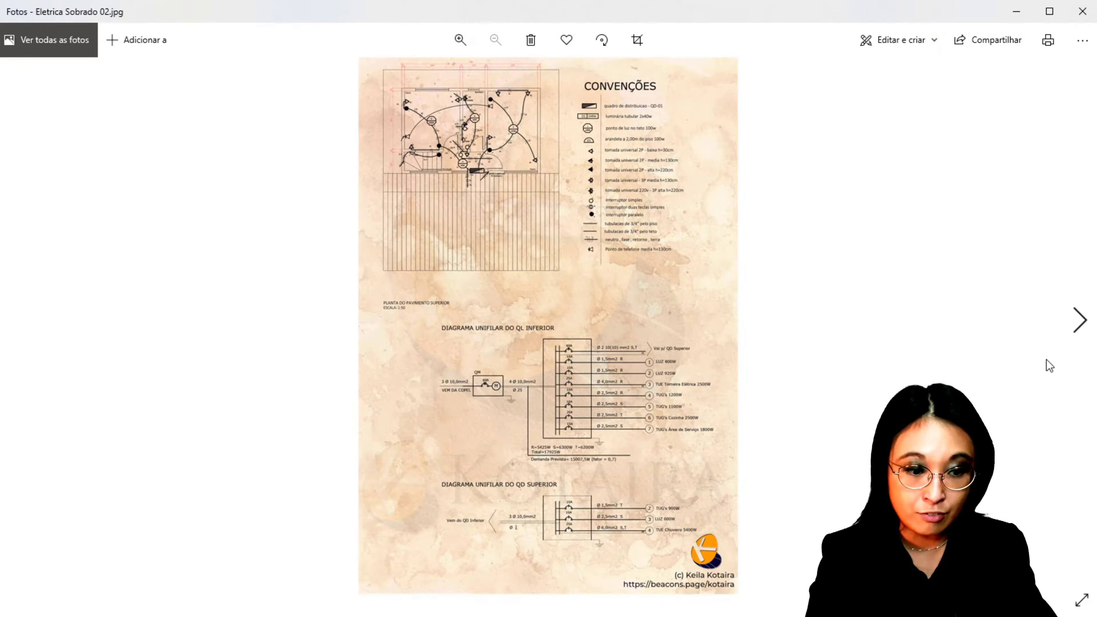
- Advance to the IP ELE MEP Connectors Kotaira.jpg chart, then minimize the viewer back to Revit
click(1067, 321)
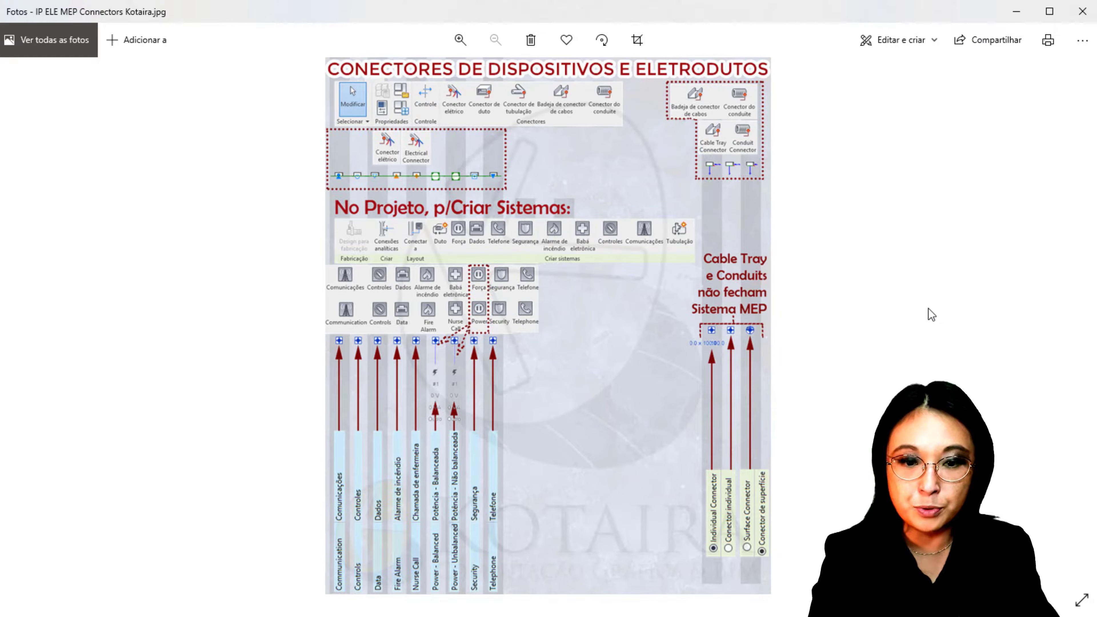
click(1018, 13)
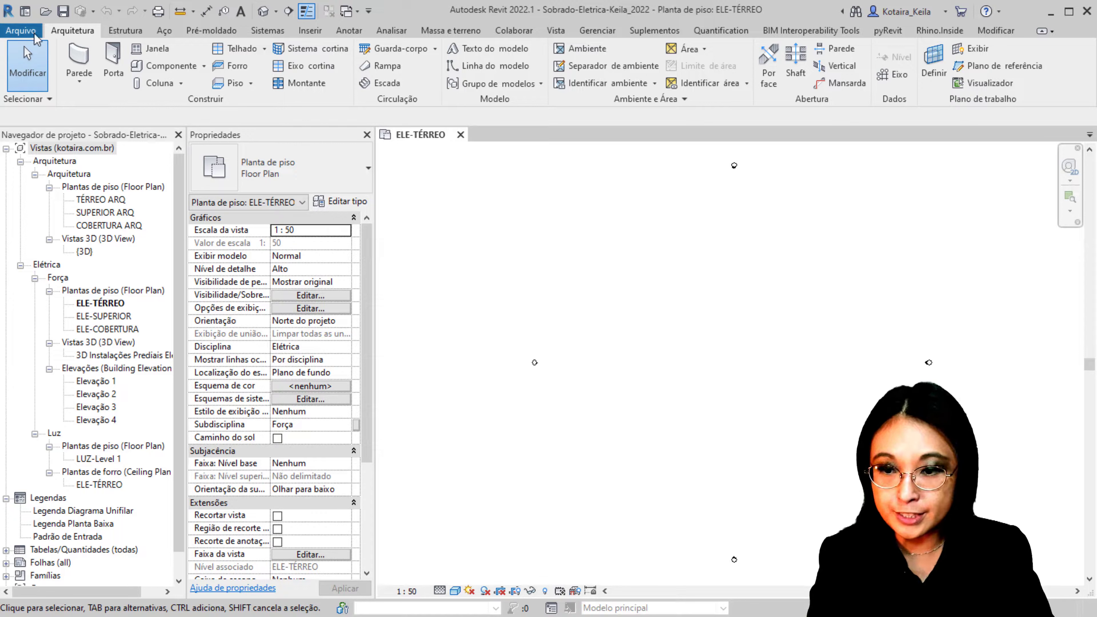
click(21, 31)
mouse_move(51, 204)
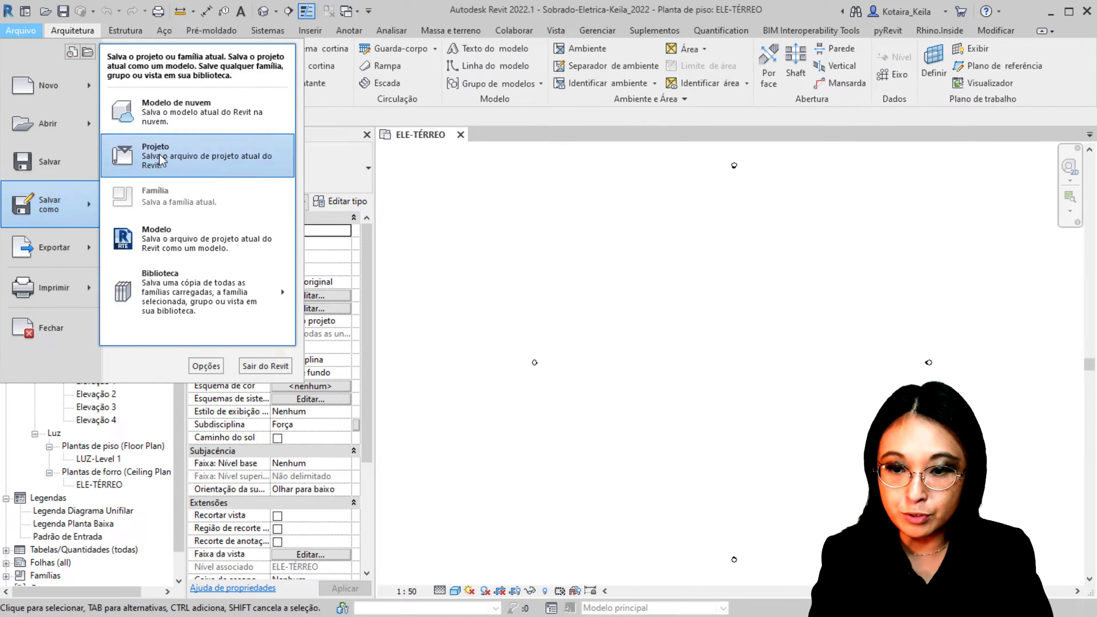
click(164, 152)
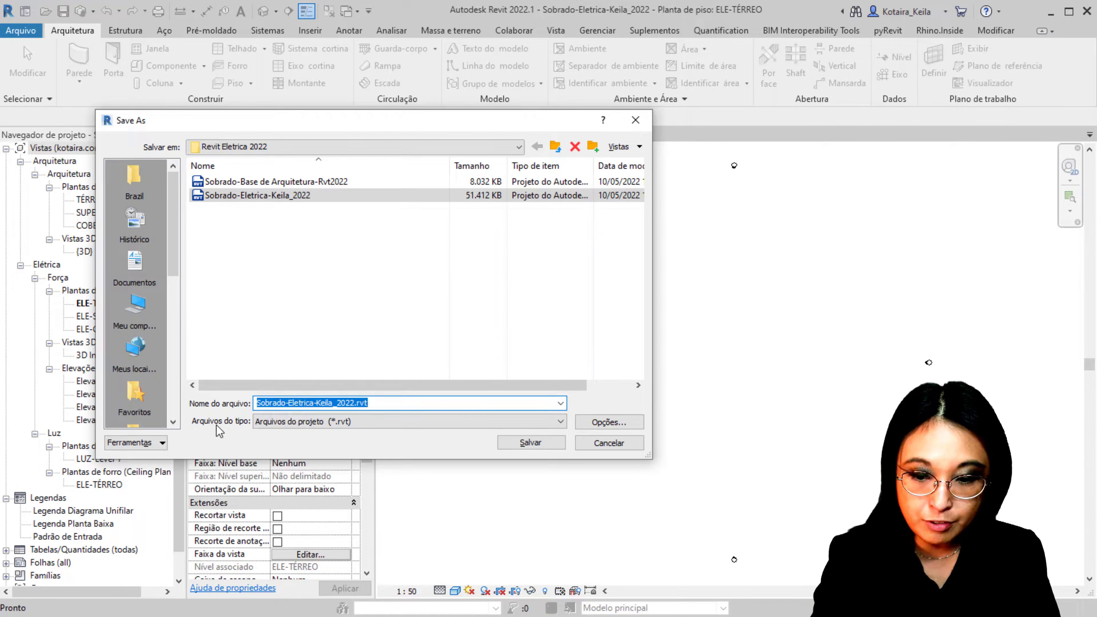
click(406, 421)
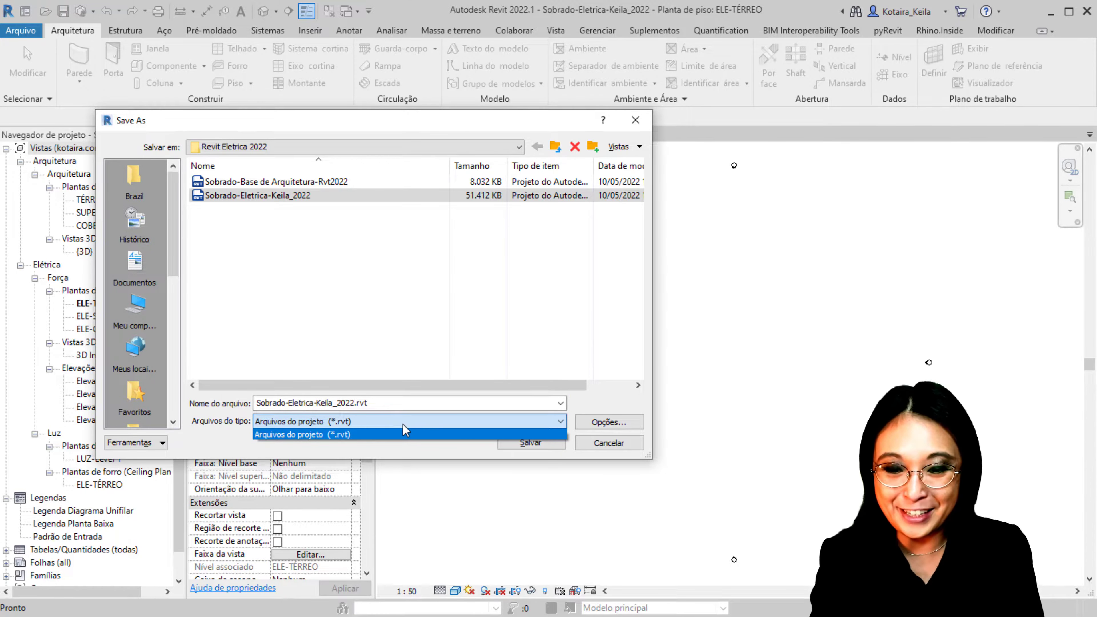
click(372, 457)
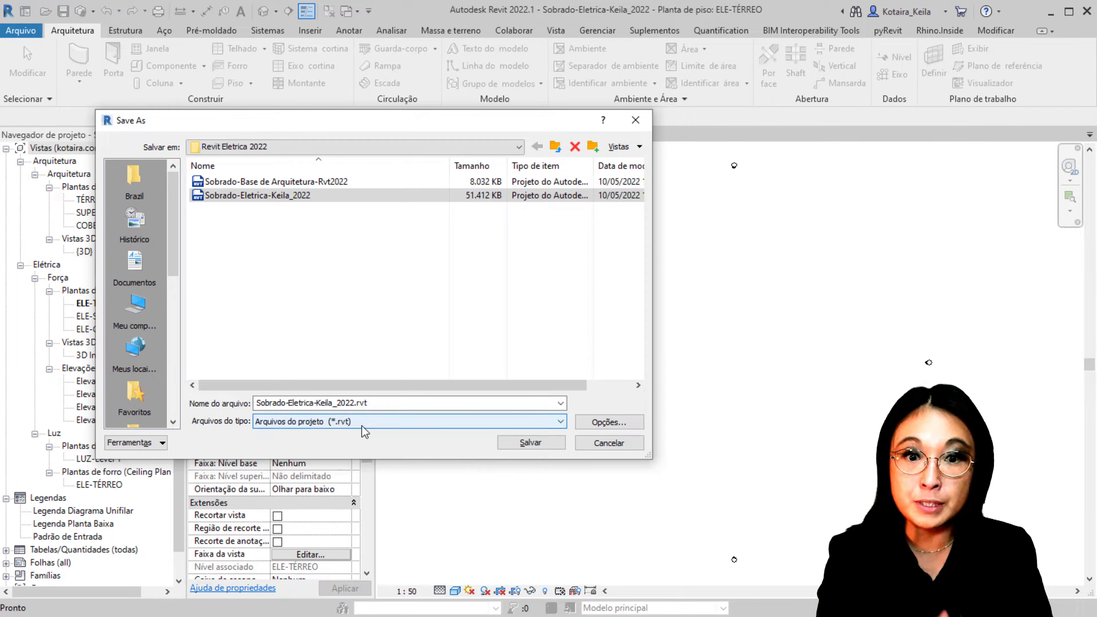
click(635, 121)
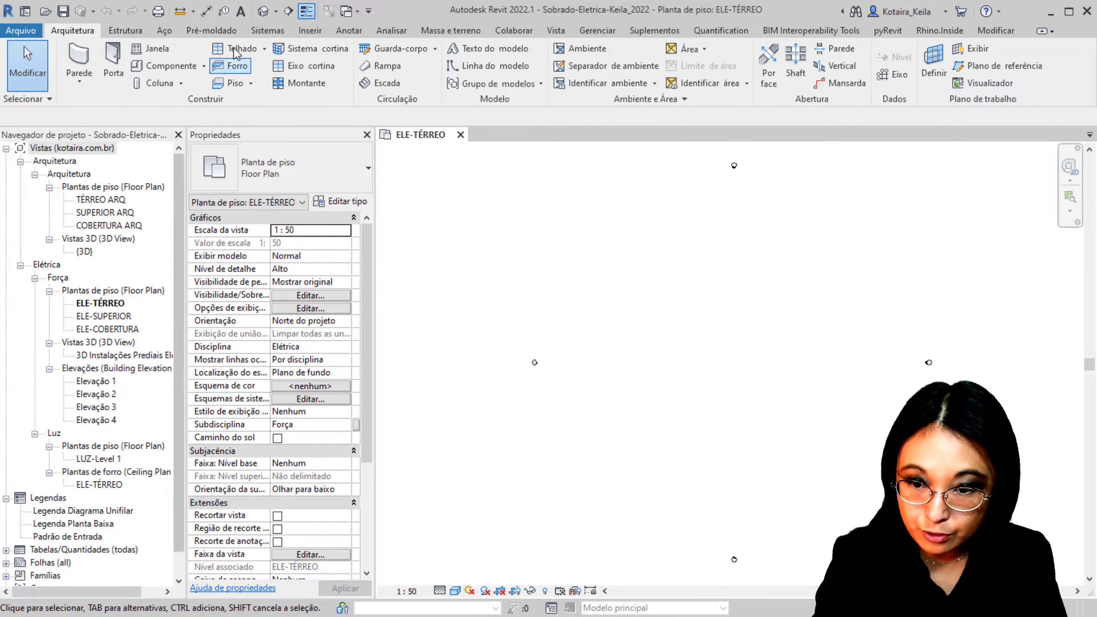
click(310, 31)
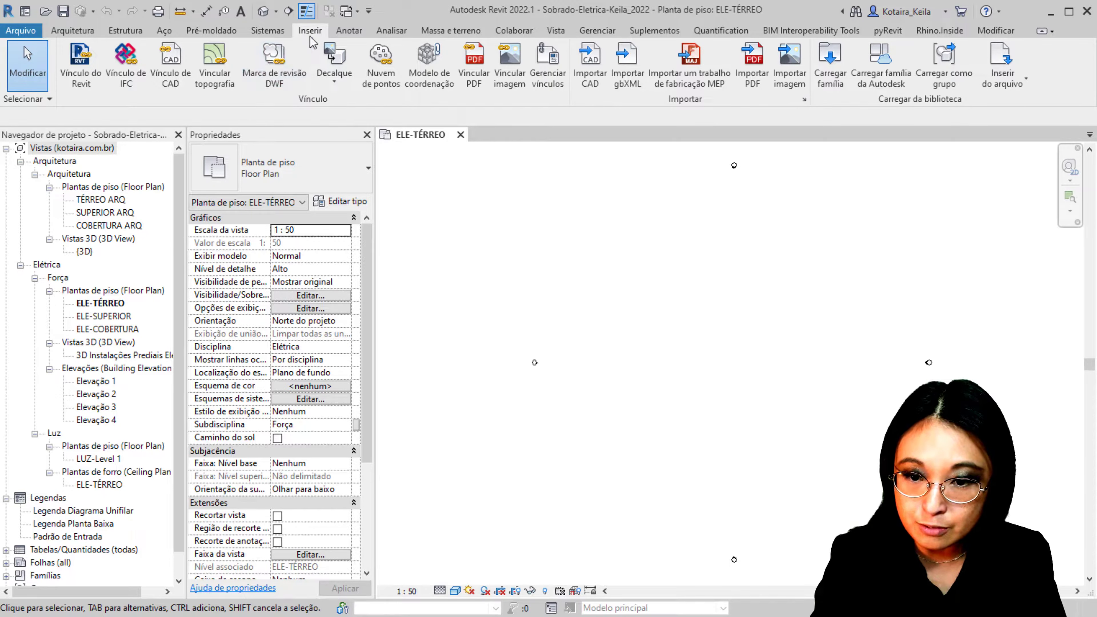
key(ctrl)
key(ctrl)
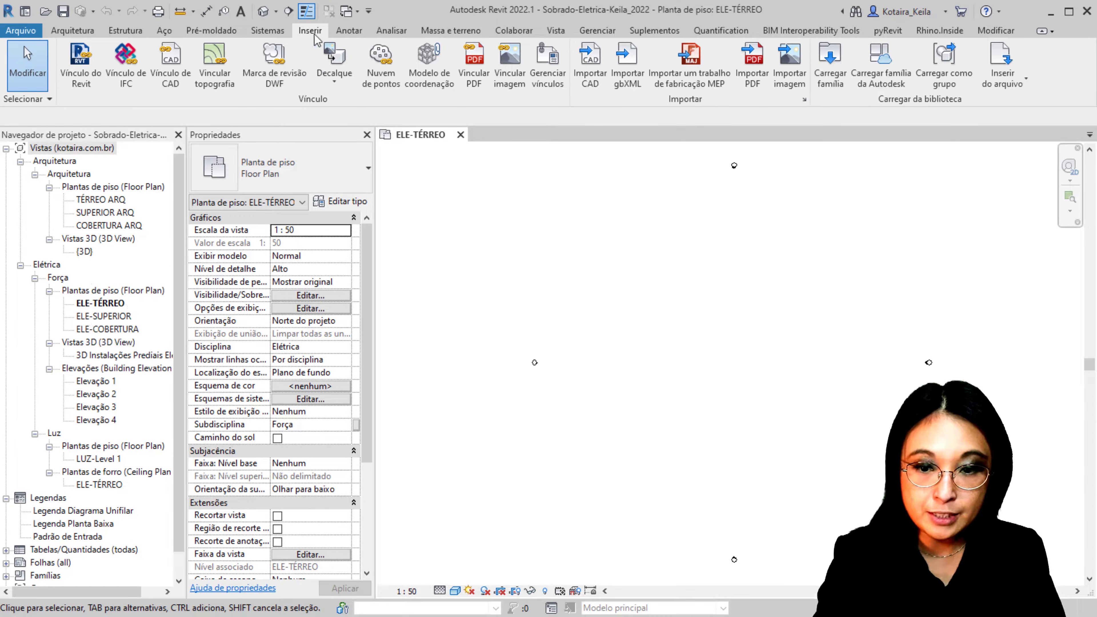
key(ctrl)
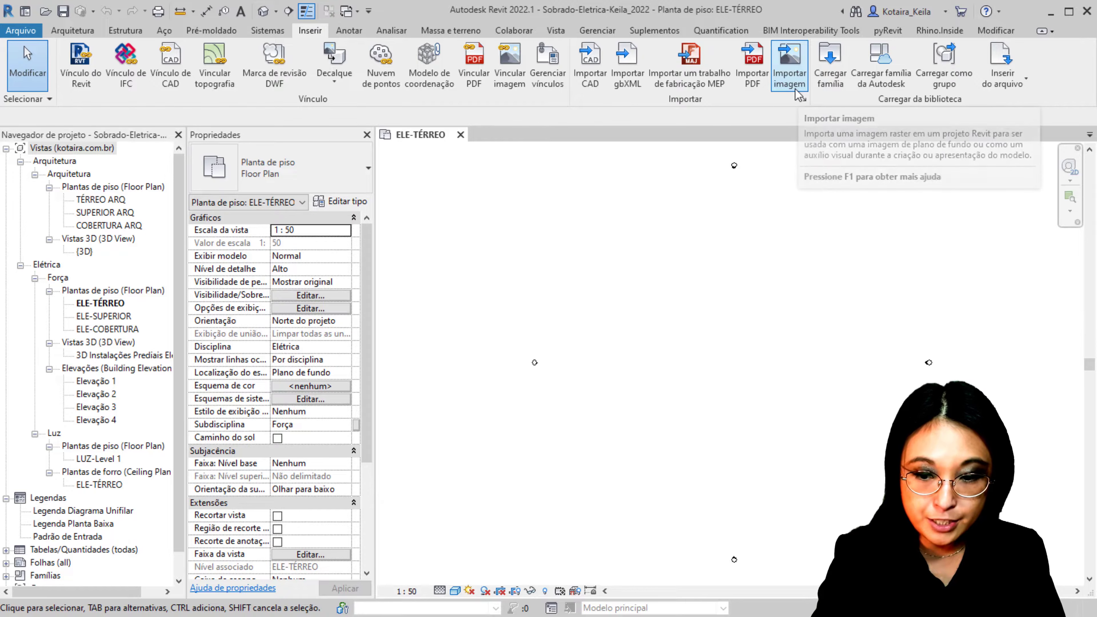
click(799, 94)
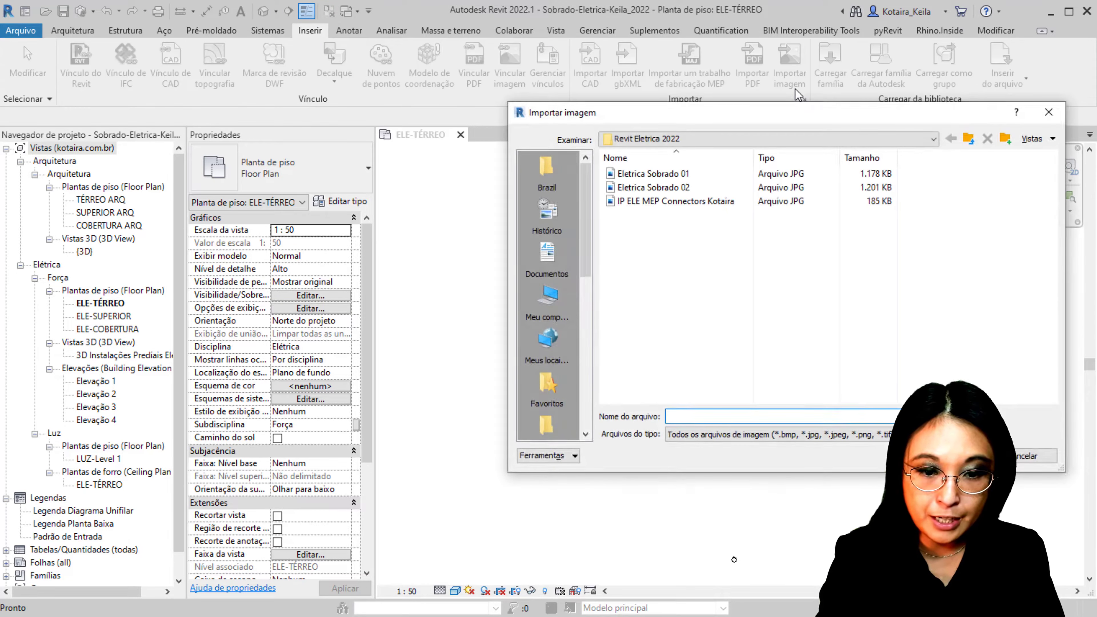
click(663, 174)
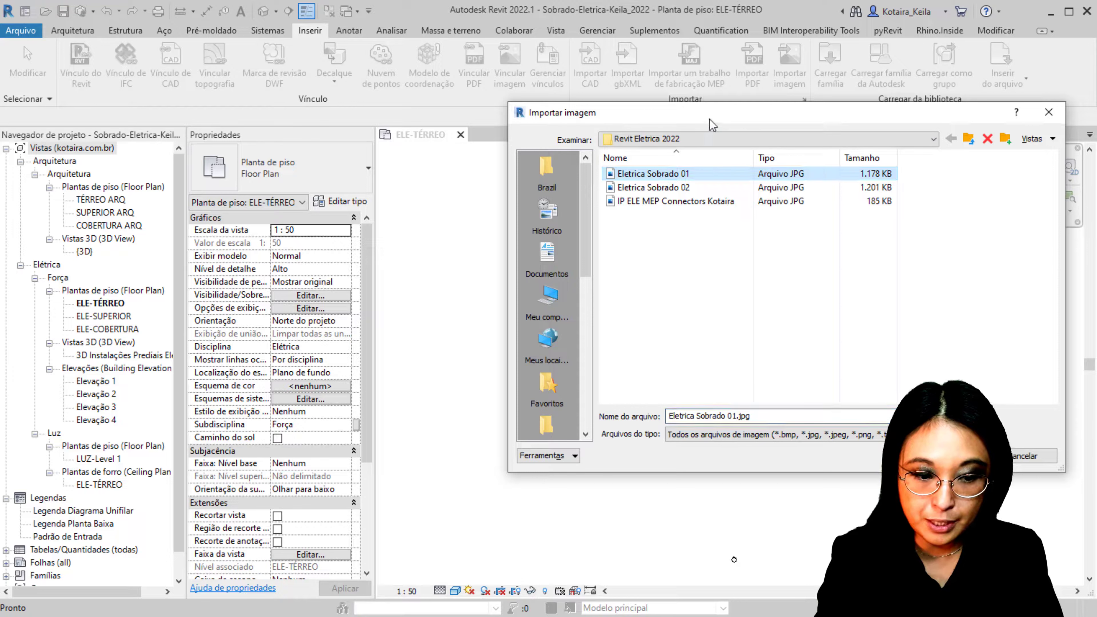
drag(710, 119, 397, 105)
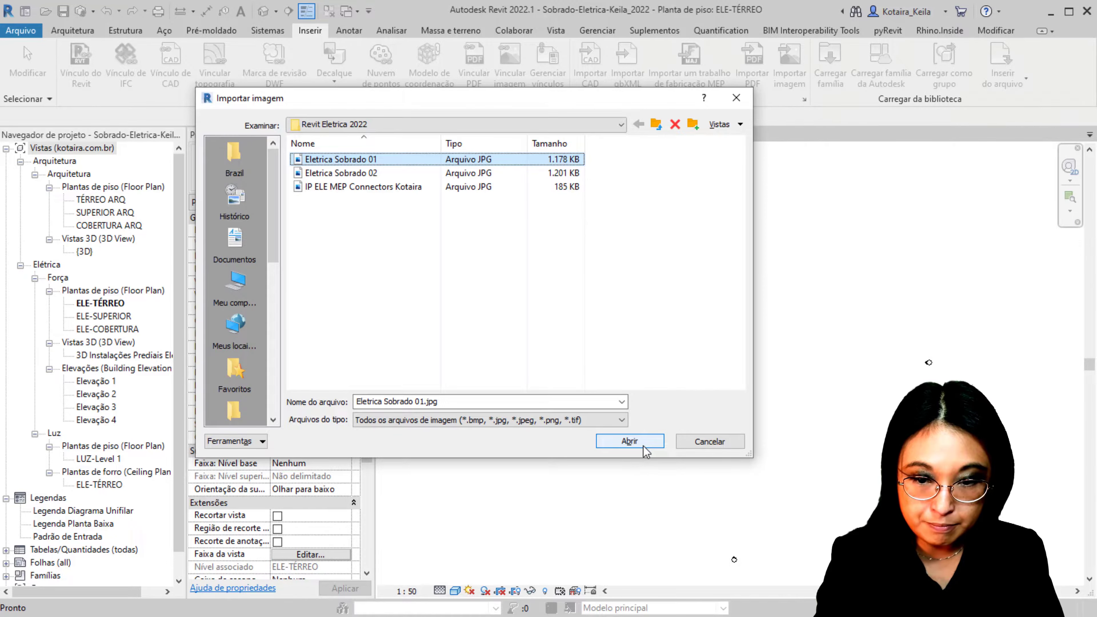
click(644, 445)
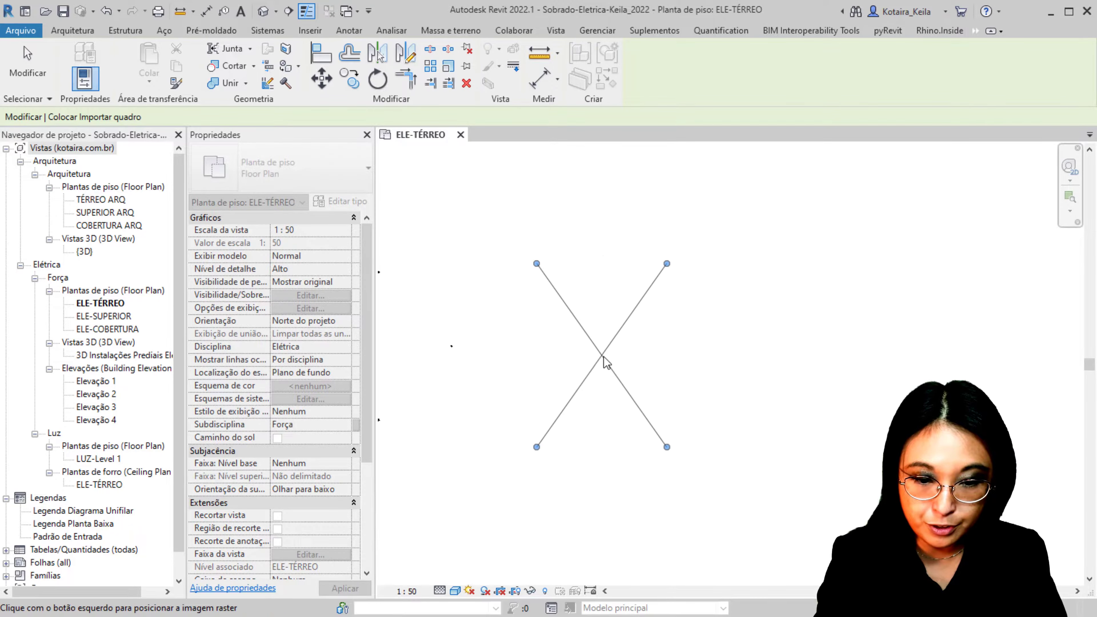
click(585, 353)
click(692, 339)
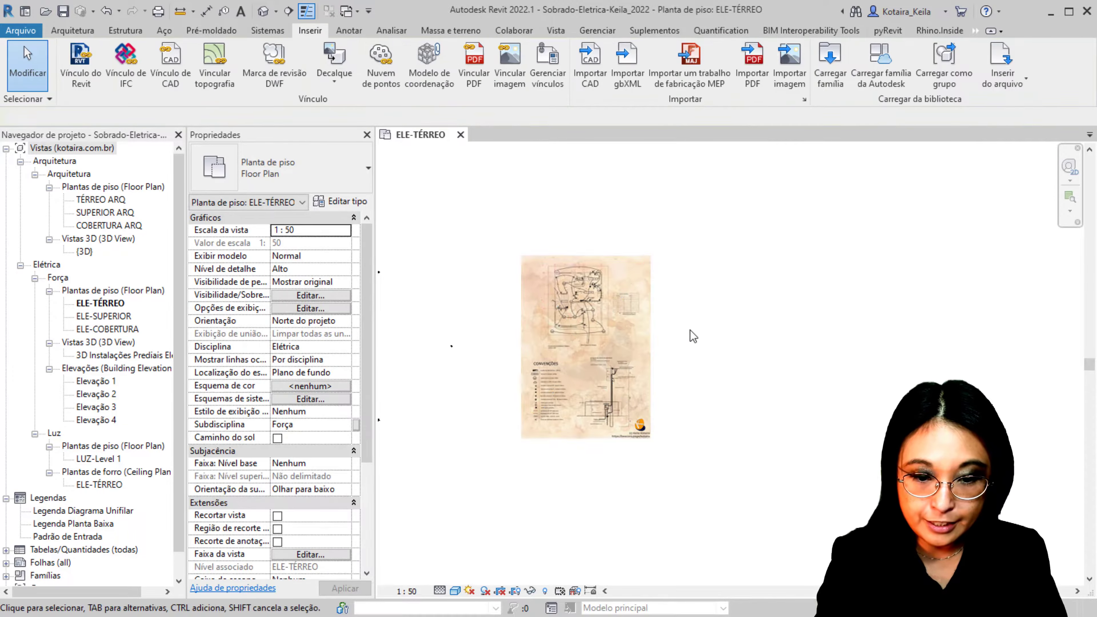
scroll(690, 331, up, 1)
scroll(552, 271, up, 2)
scroll(554, 229, up, 3)
middle_drag(554, 229, 545, 321)
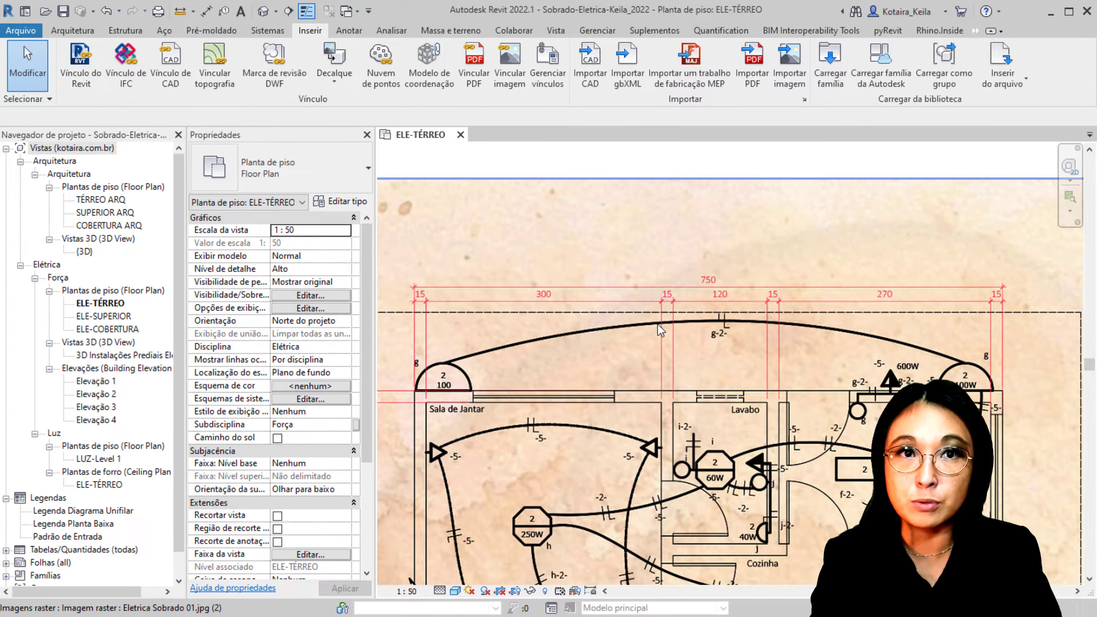
click(74, 30)
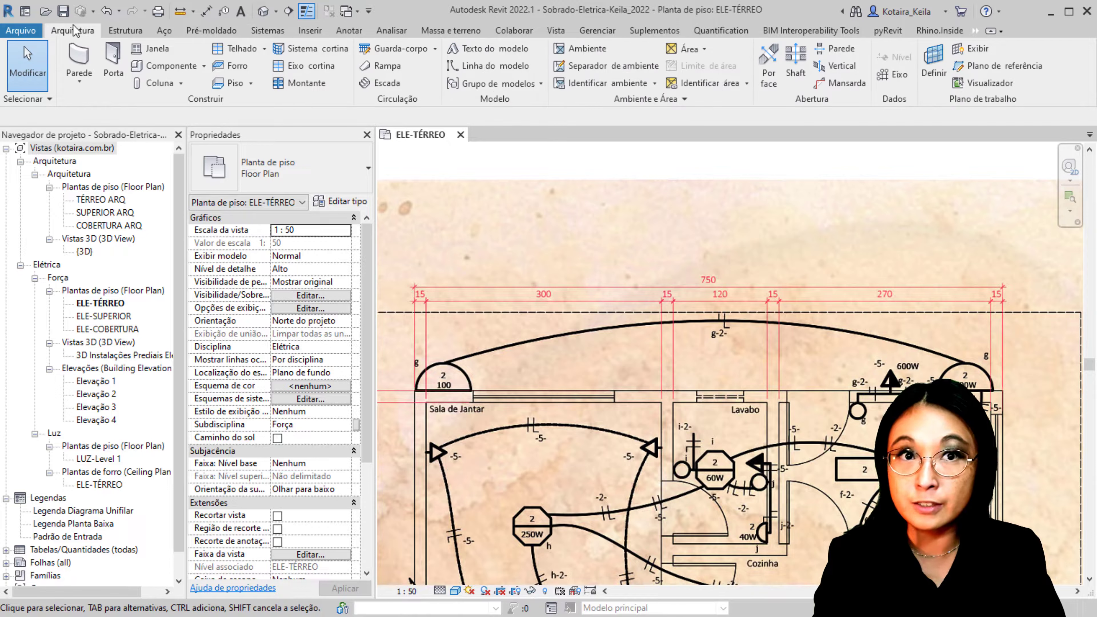
- Draw a vertical reference plane at the left end of the 750 dimension
click(992, 73)
scroll(425, 303, up, 10)
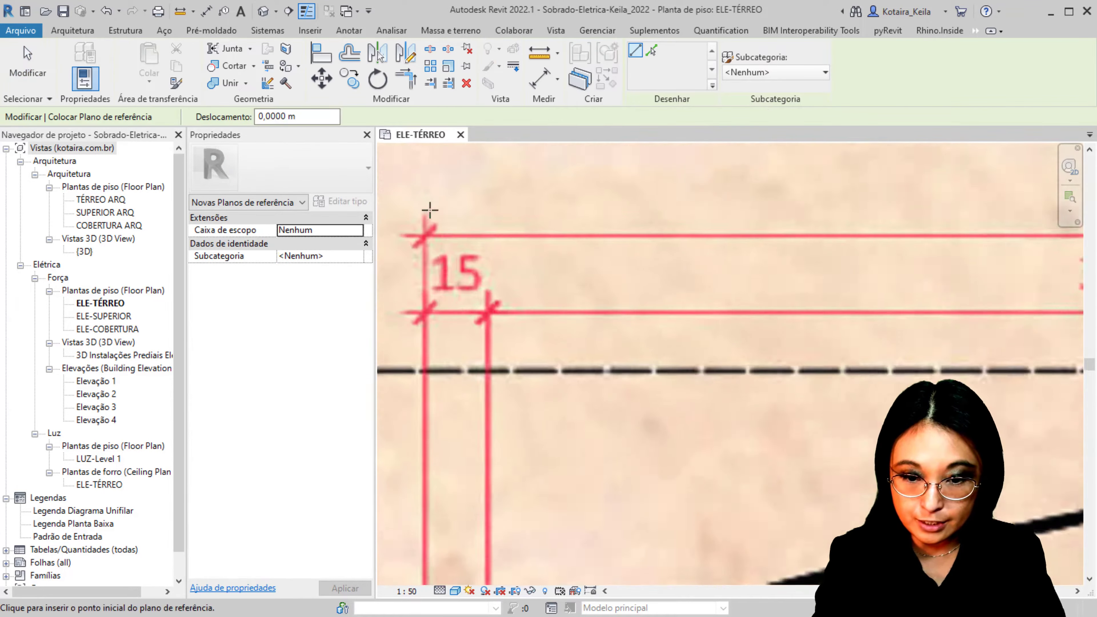
click(413, 400)
scroll(402, 397, down, 6)
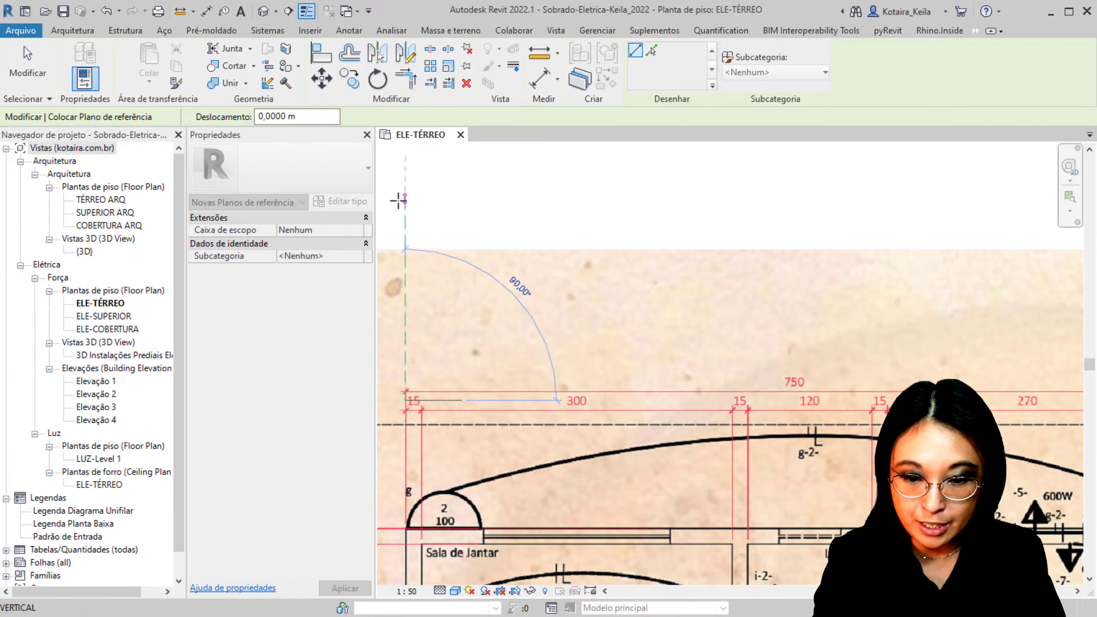
click(398, 175)
scroll(398, 174, down, 3)
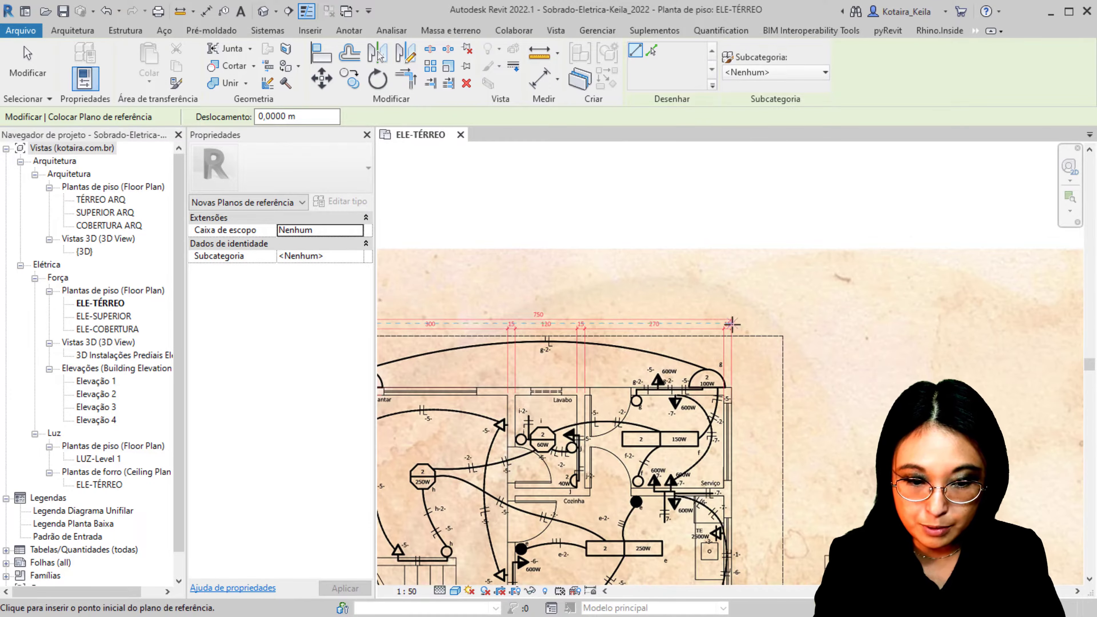
scroll(730, 323, up, 3)
scroll(730, 324, up, 2)
scroll(725, 321, up, 3)
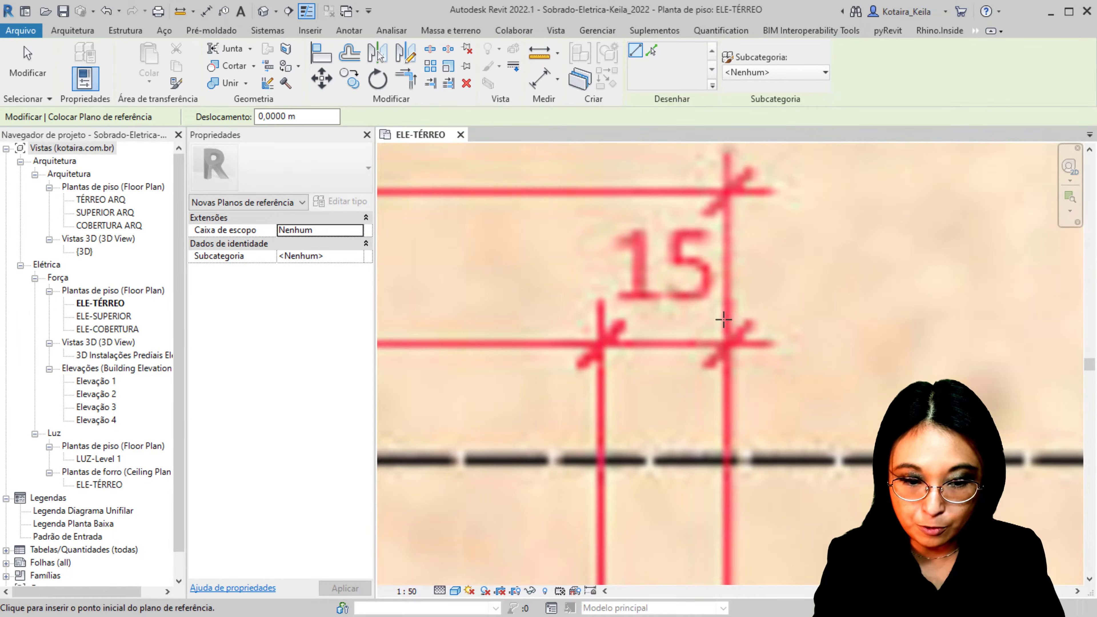
- Draw a second vertical reference plane at the 750 dimension's right end, 15,9827 m away
click(726, 346)
scroll(725, 346, down, 2)
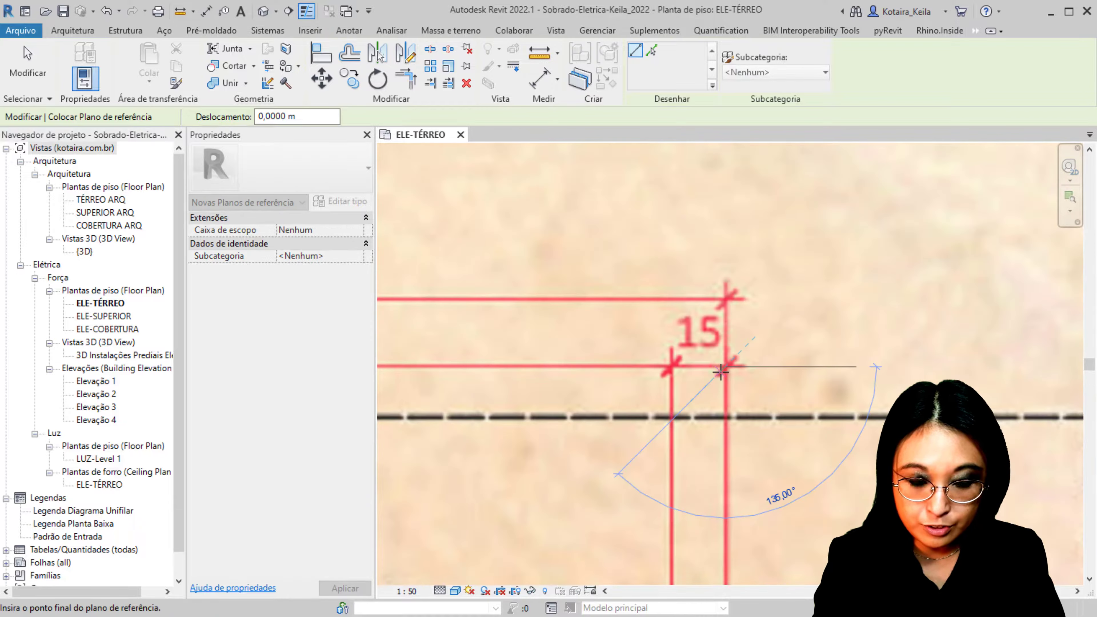
scroll(724, 344, down, 2)
scroll(723, 342, down, 2)
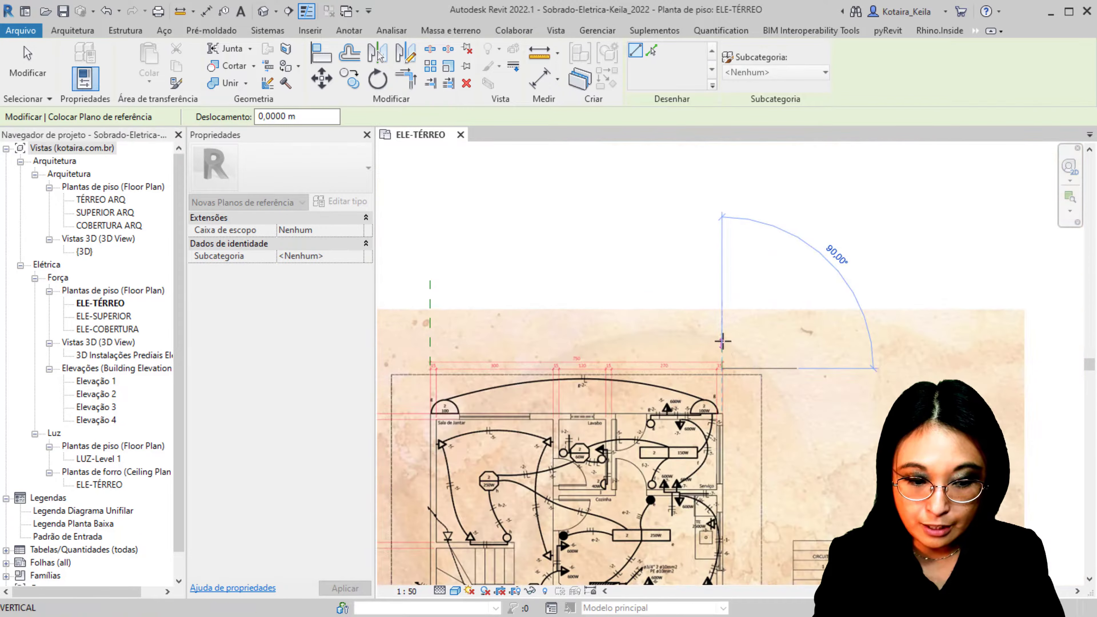
click(721, 280)
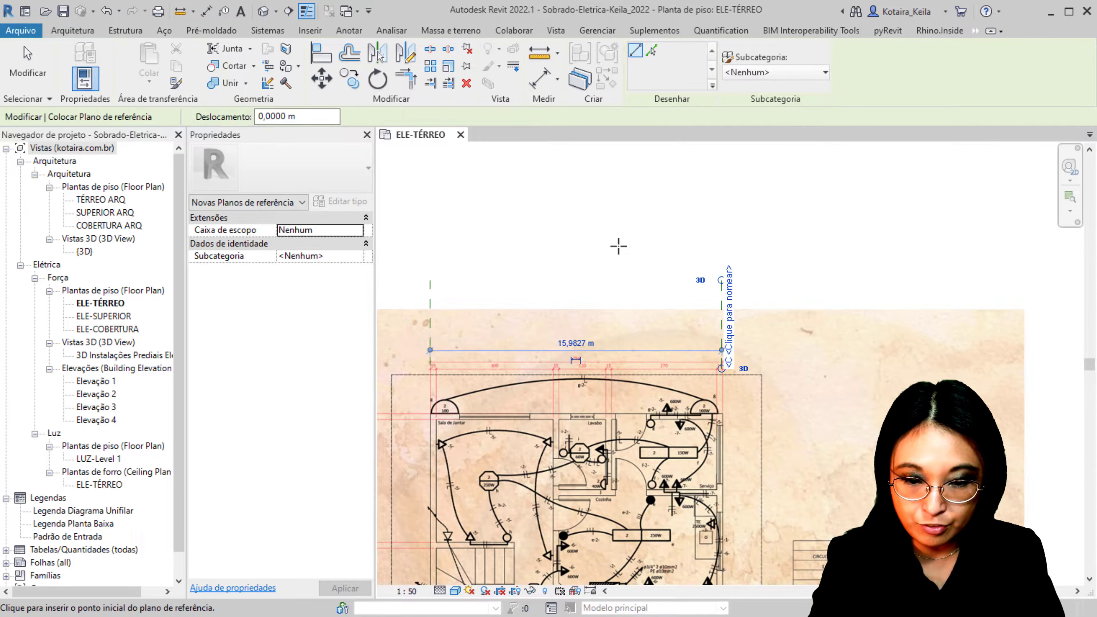
key(Escape)
key(Escape)
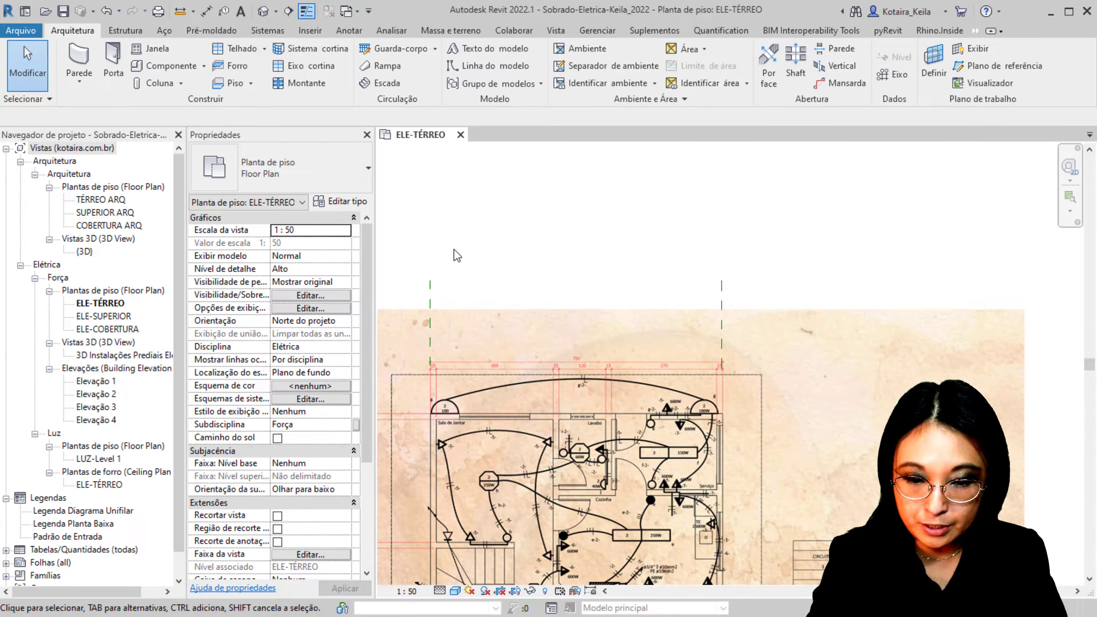
click(431, 289)
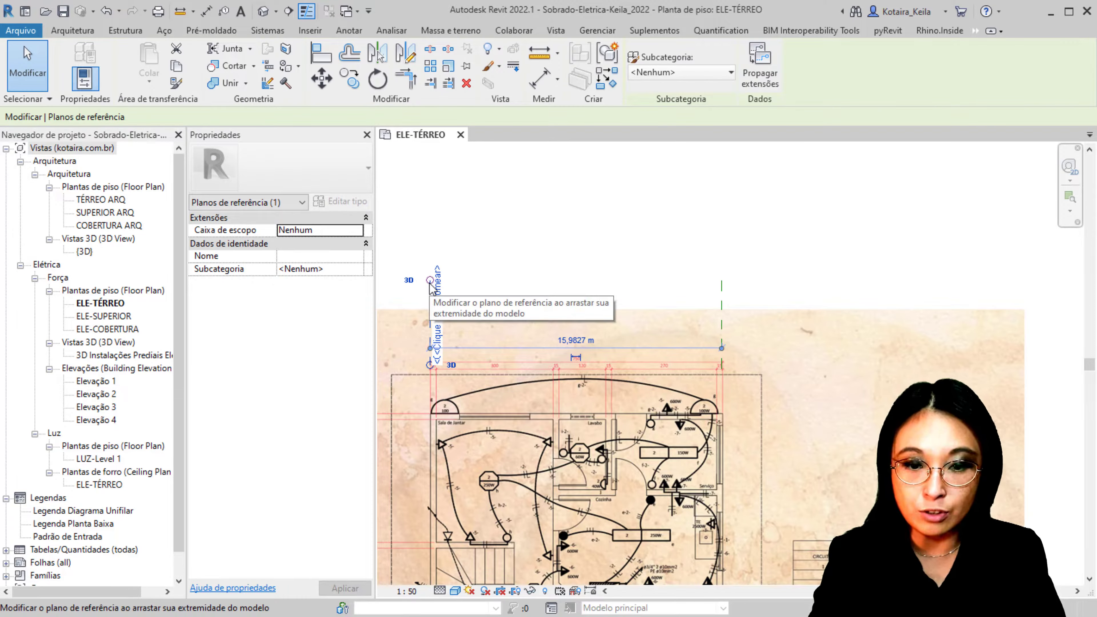
click(353, 87)
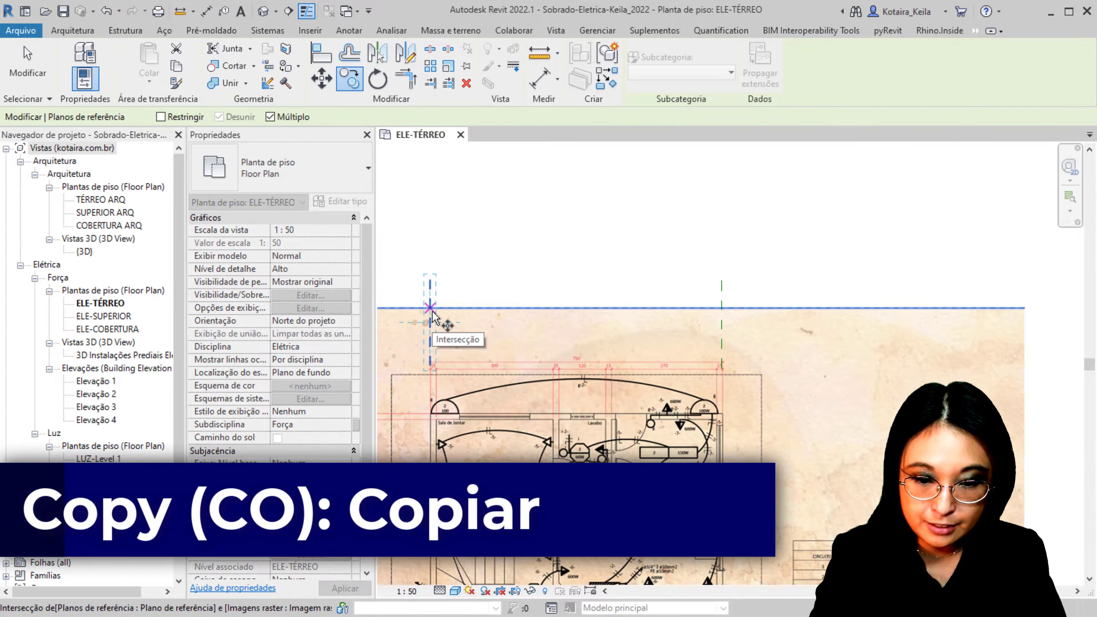
- Copy the left reference plane 7.5 m to the right as a middle axis
click(431, 307)
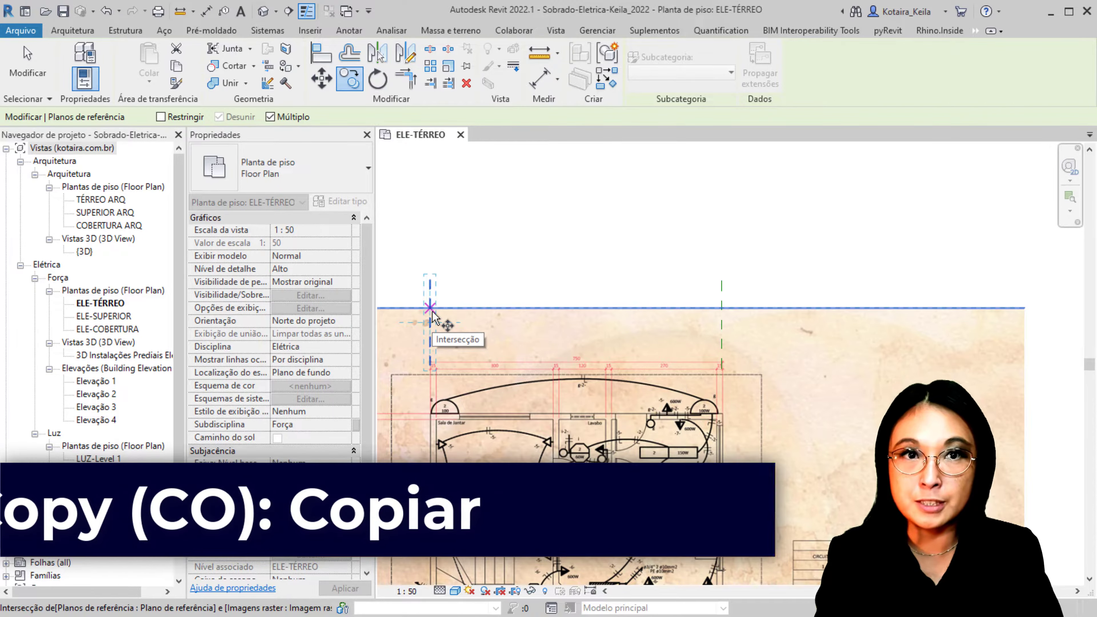
click(430, 307)
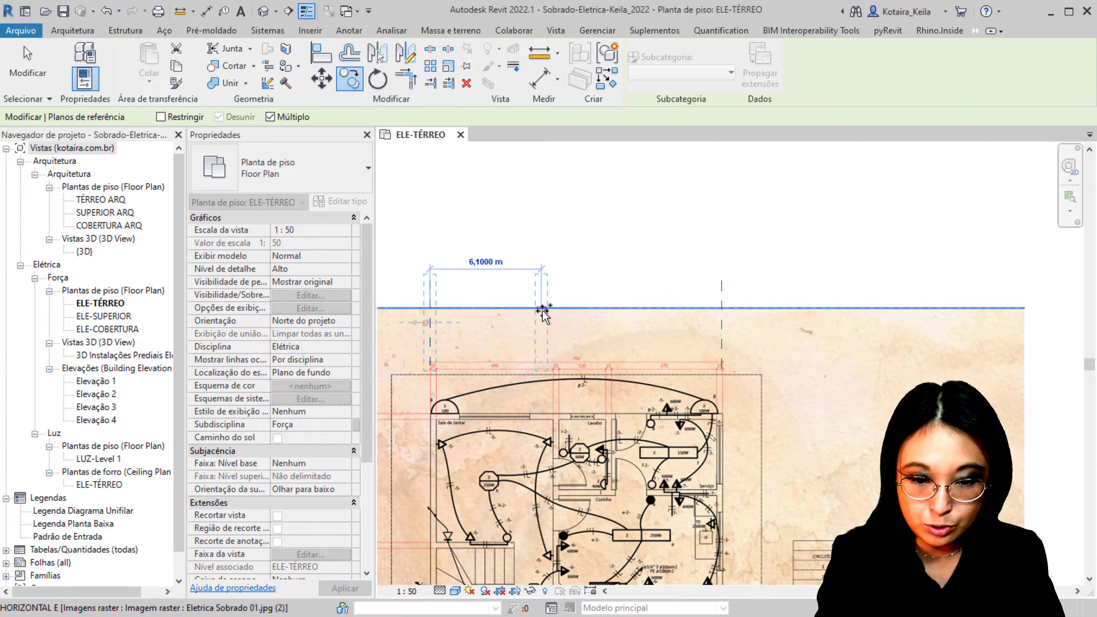
scroll(561, 329, up, 2)
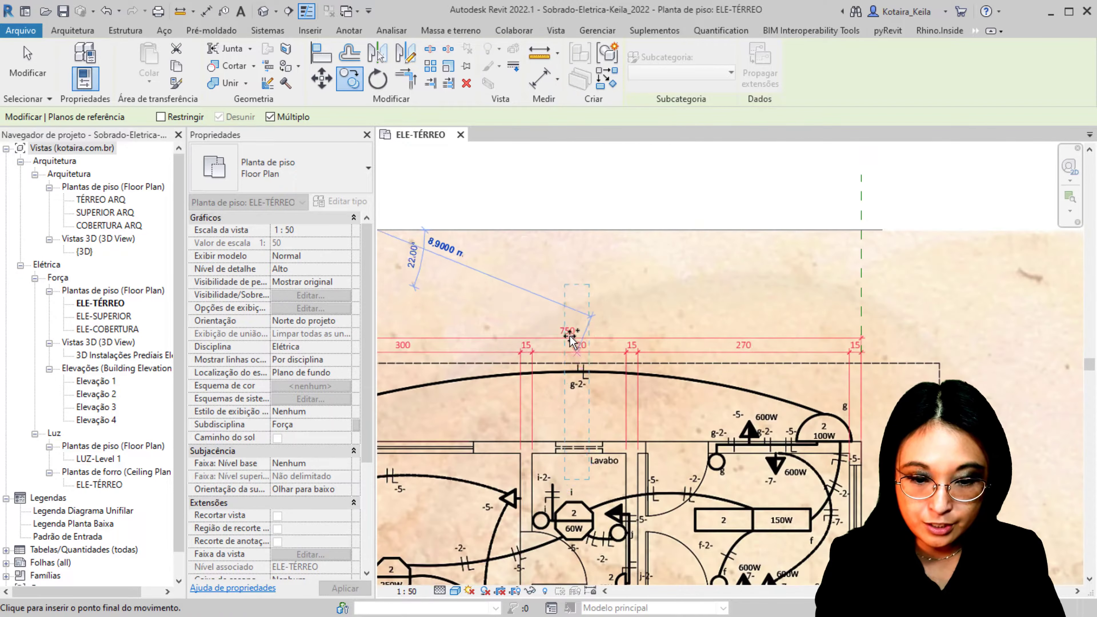
scroll(566, 333, up, 2)
scroll(569, 335, down, 5)
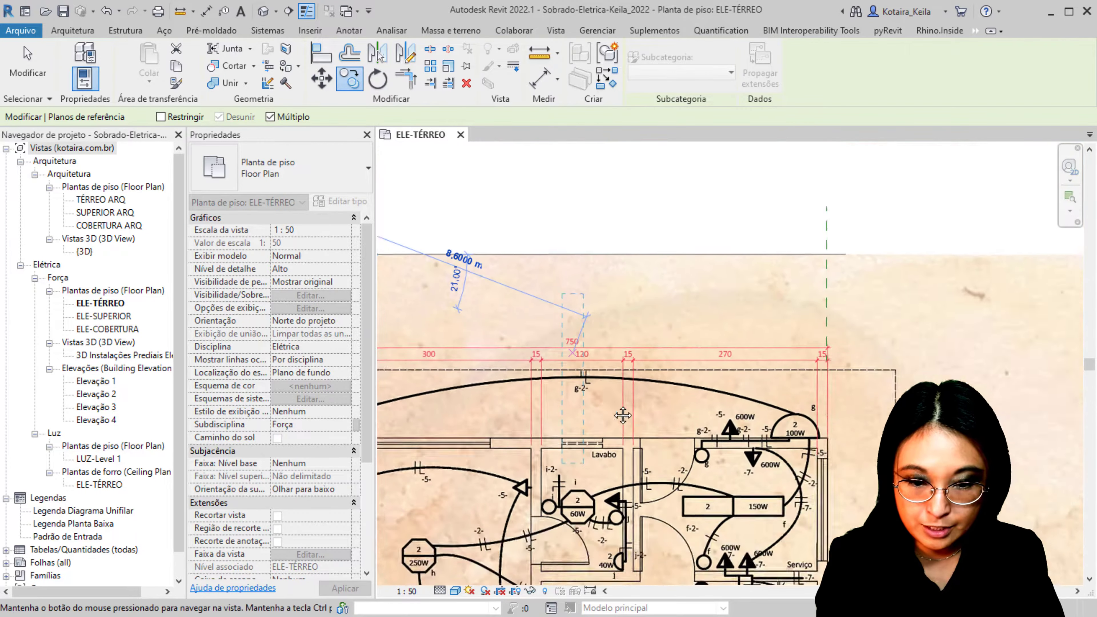
scroll(595, 362, up, 2)
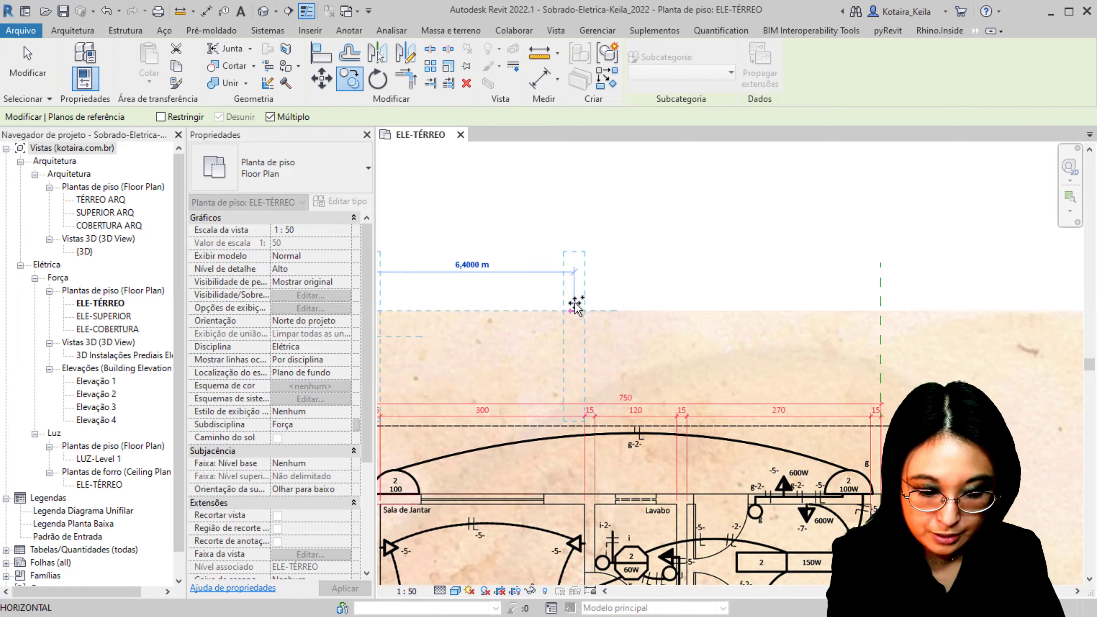
text(7.5)
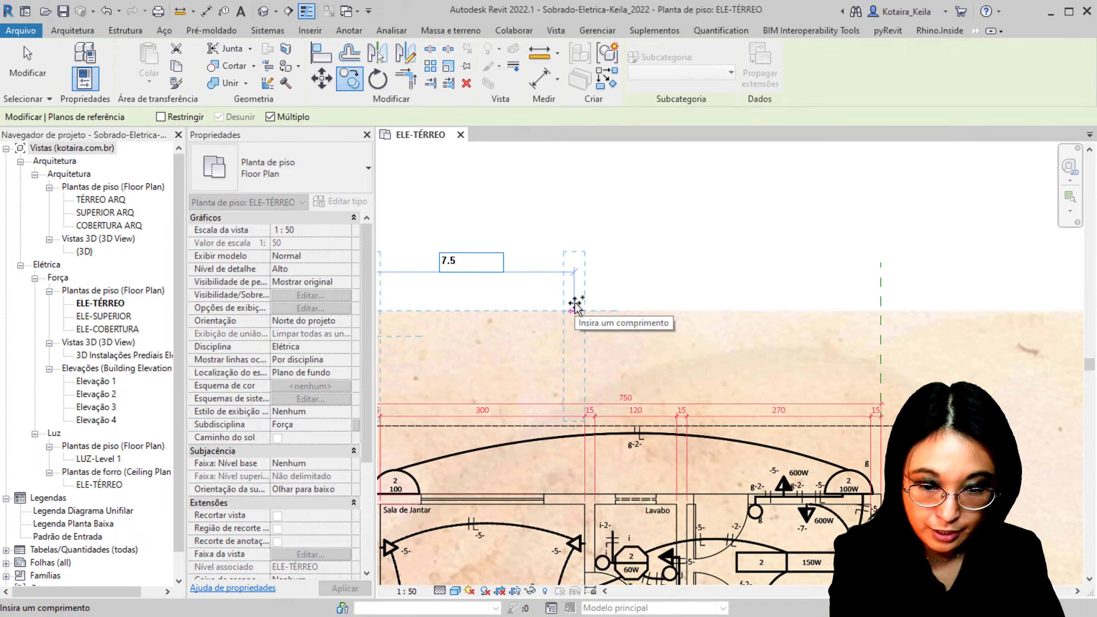
key(Return)
key(Escape)
scroll(673, 296, down, 1)
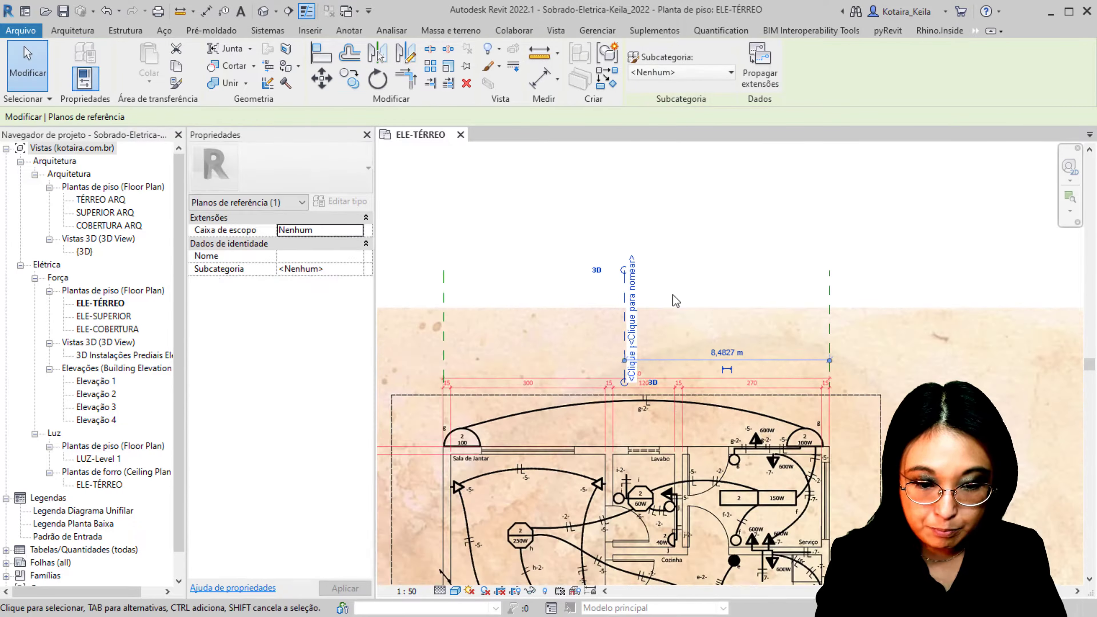
click(742, 248)
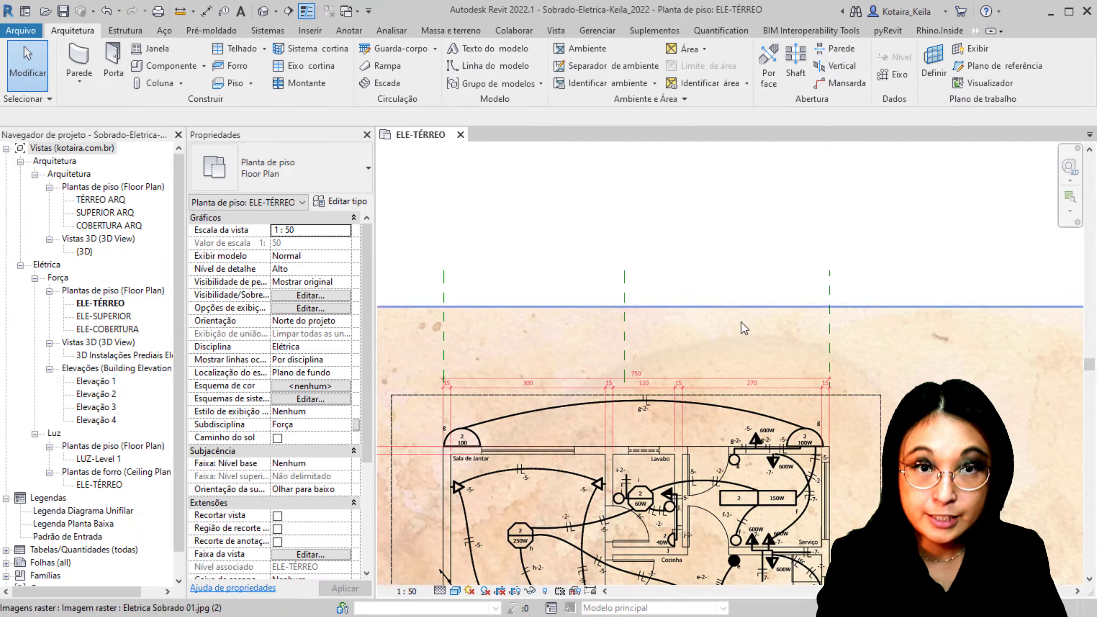
- Graphically rescale Eletrica Sobrado 01.jpg so its 750 span fits the 7.5 m between planes
drag(733, 242, 694, 392)
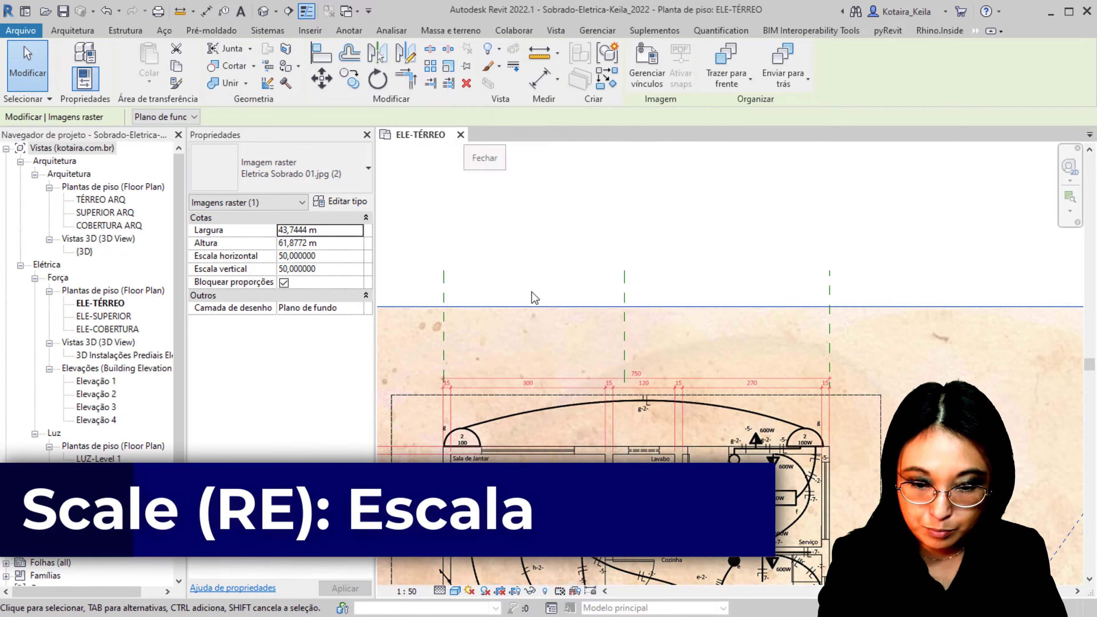
click(449, 67)
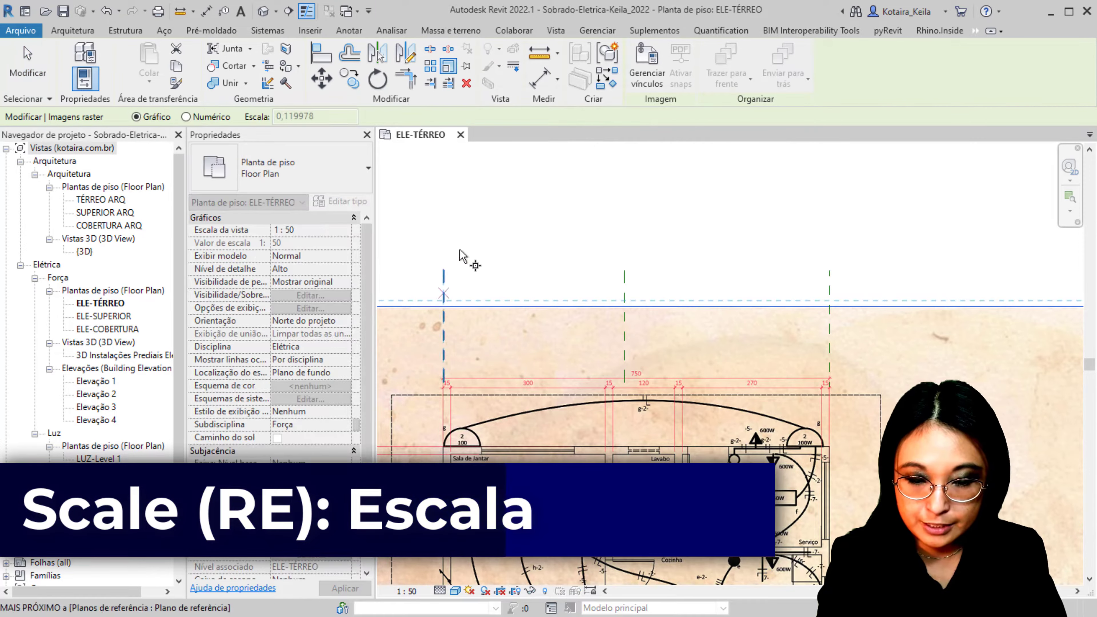
click(445, 305)
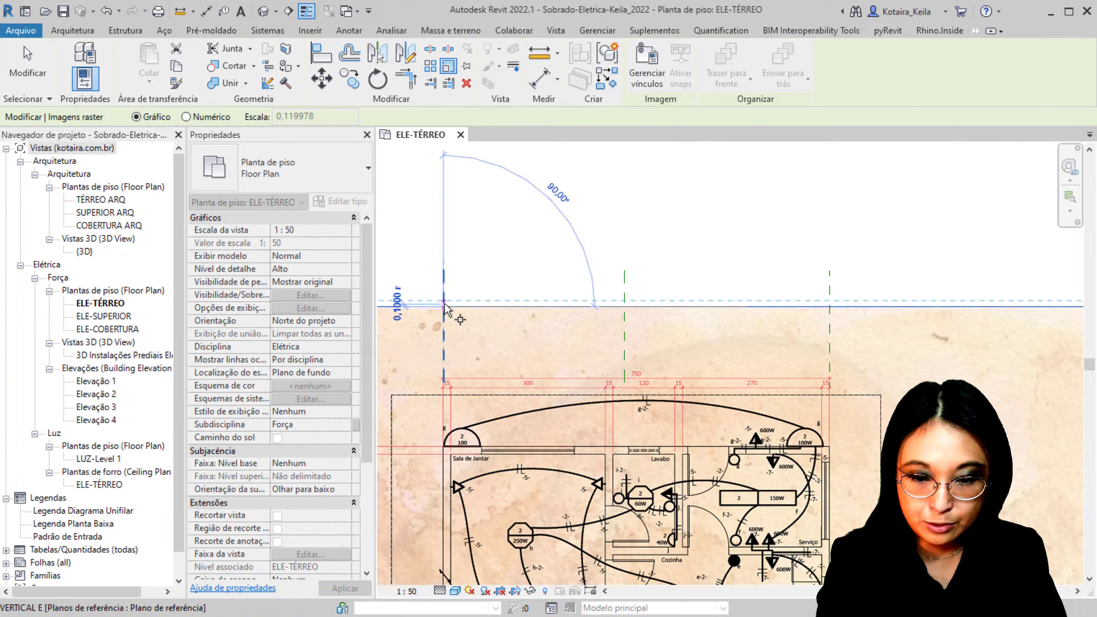
click(830, 307)
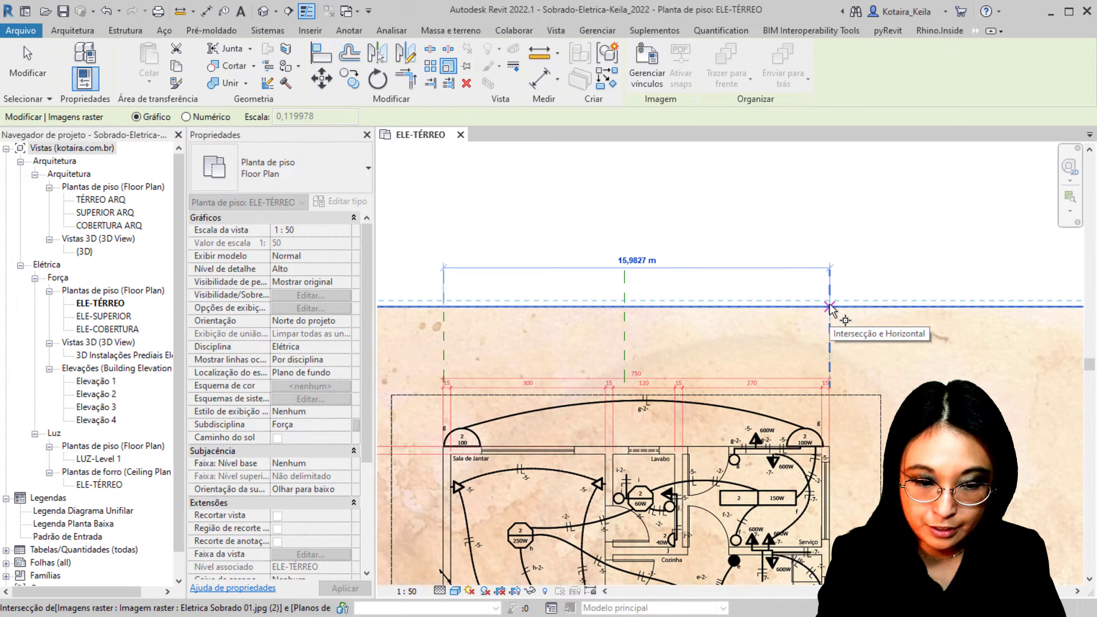
click(625, 306)
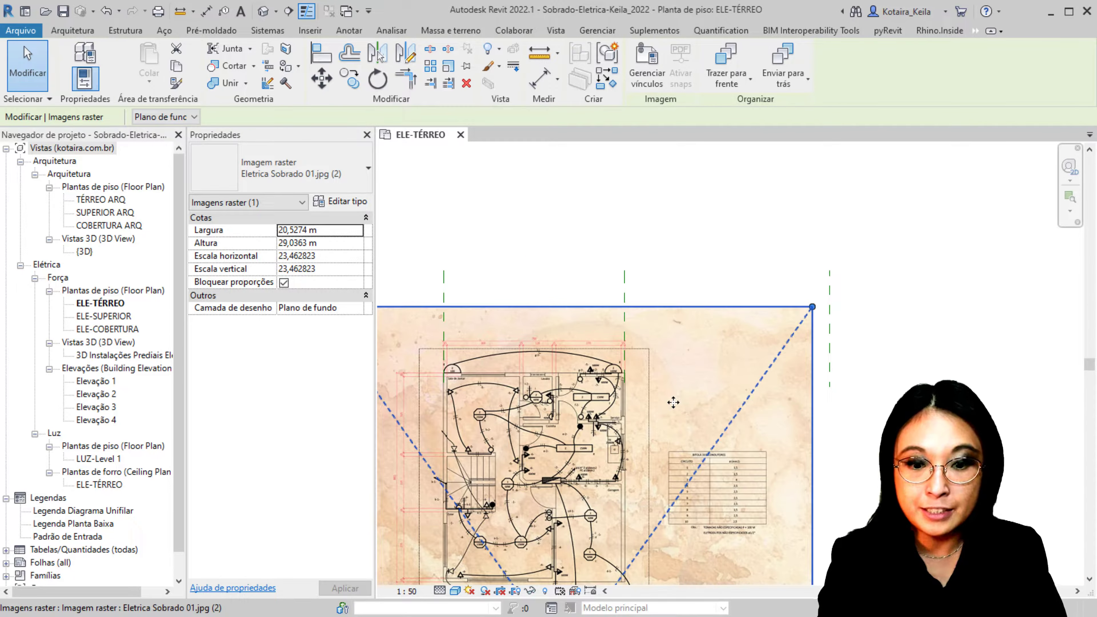
- Delete the right reference plane, keeping the left and middle ones
click(689, 249)
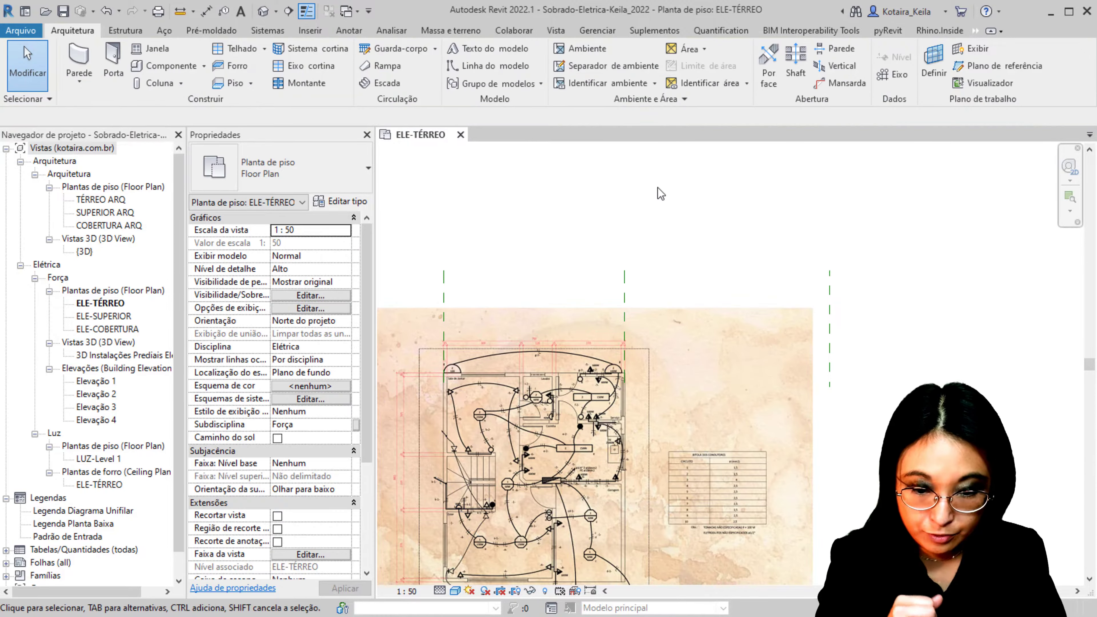
scroll(674, 253, down, 1)
middle_drag(674, 252, 707, 182)
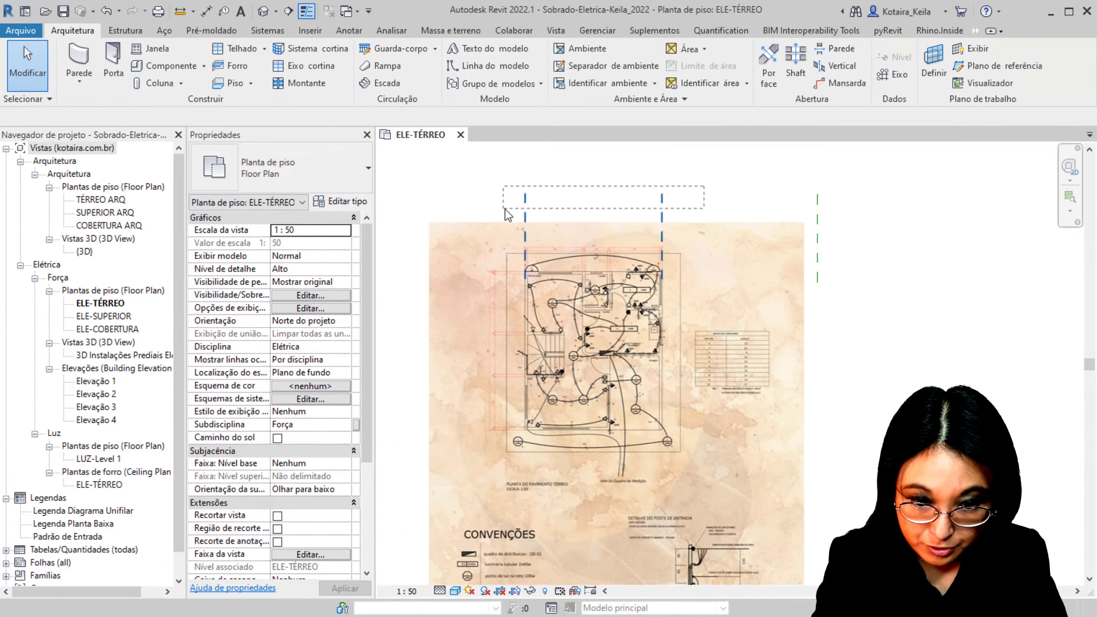
click(662, 205)
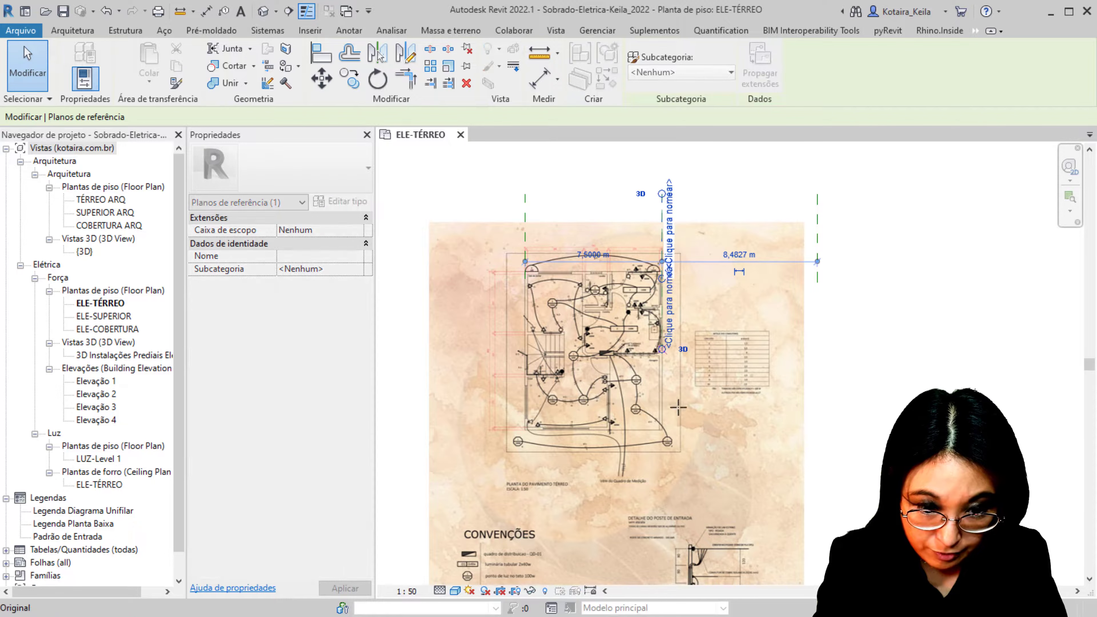
click(540, 195)
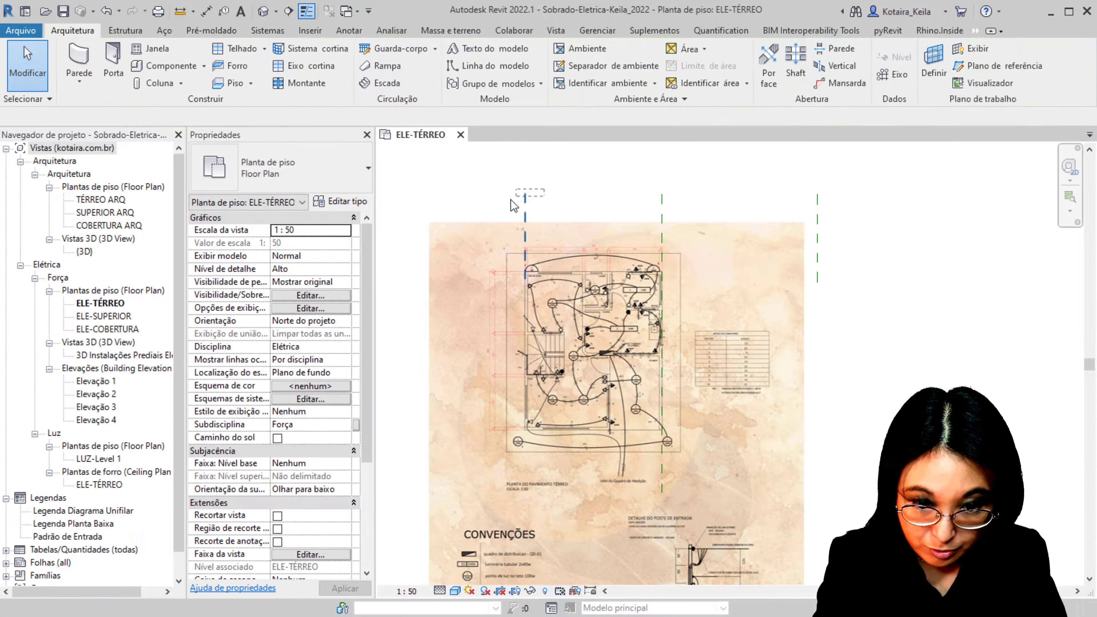
click(524, 286)
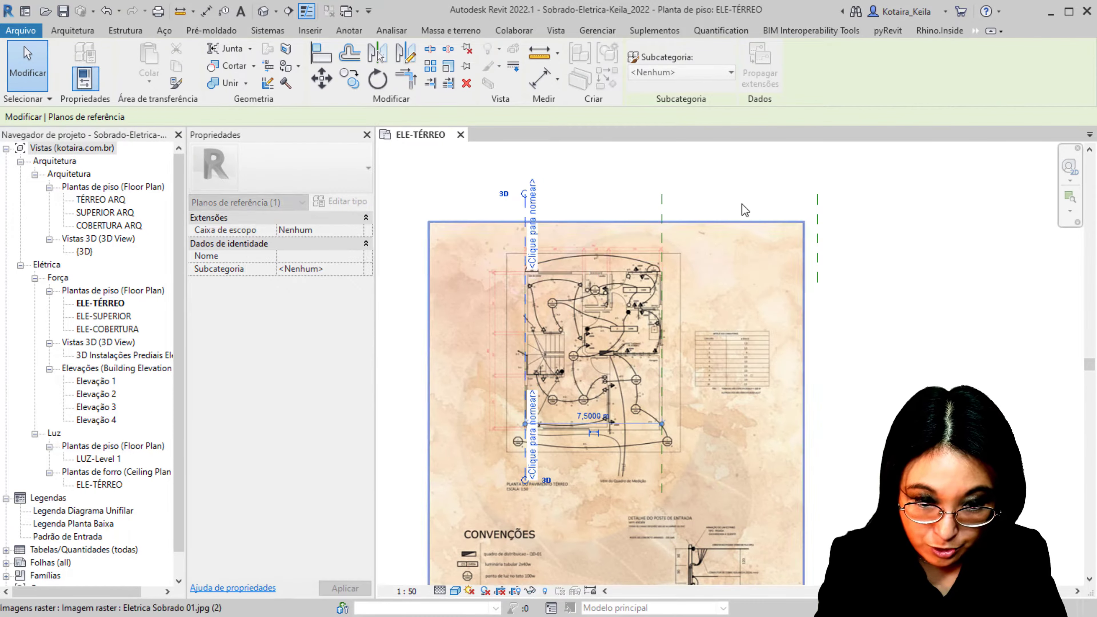
key(Escape)
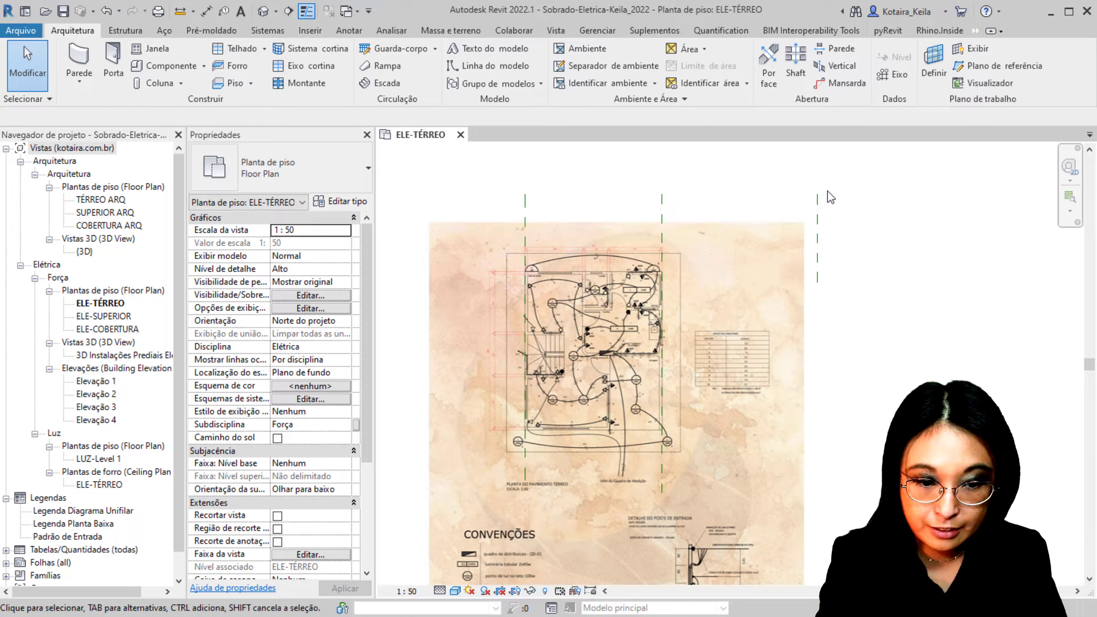
click(817, 197)
key(Delete)
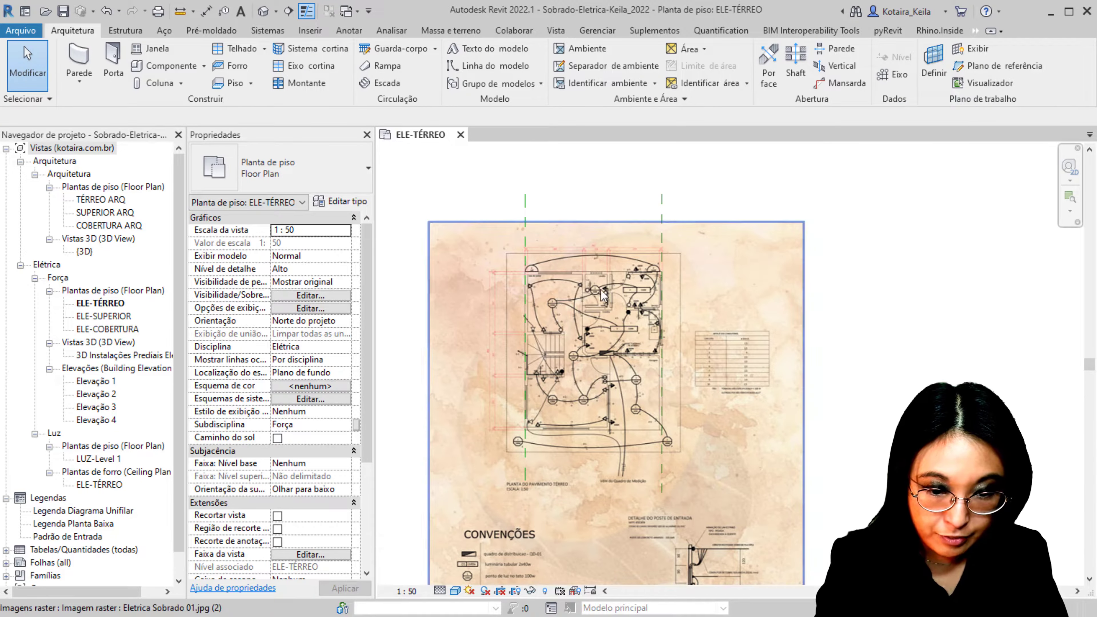
scroll(673, 181, down, 3)
scroll(718, 260, down, 2)
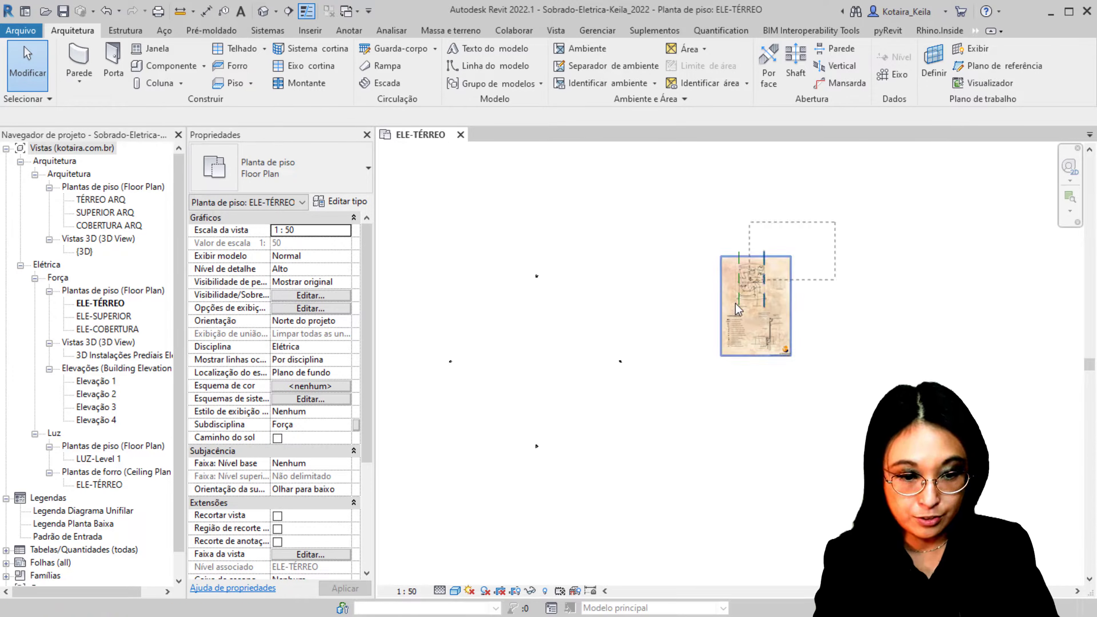
- Move the sheet image and its planes to the centre between the four elevation markers
drag(720, 387, 717, 390)
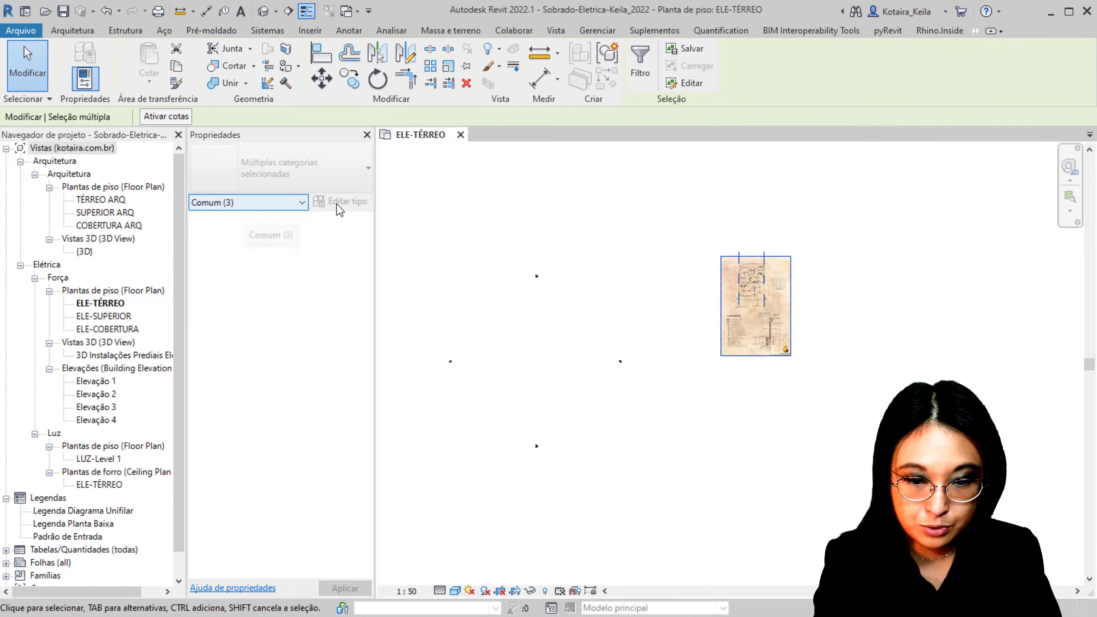
click(747, 299)
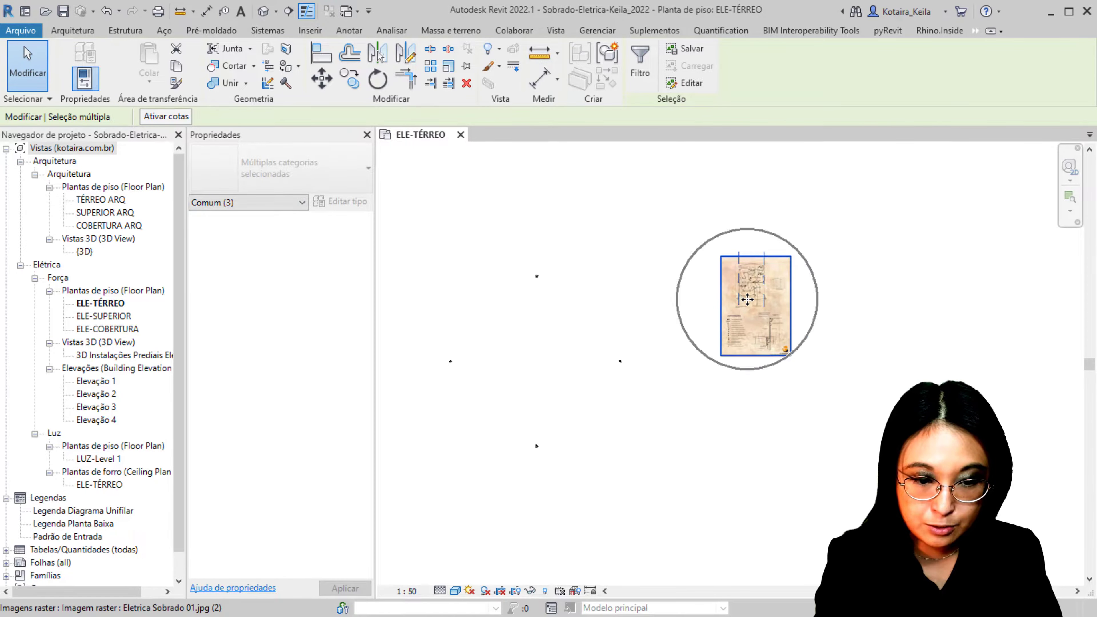
drag(748, 299, 535, 365)
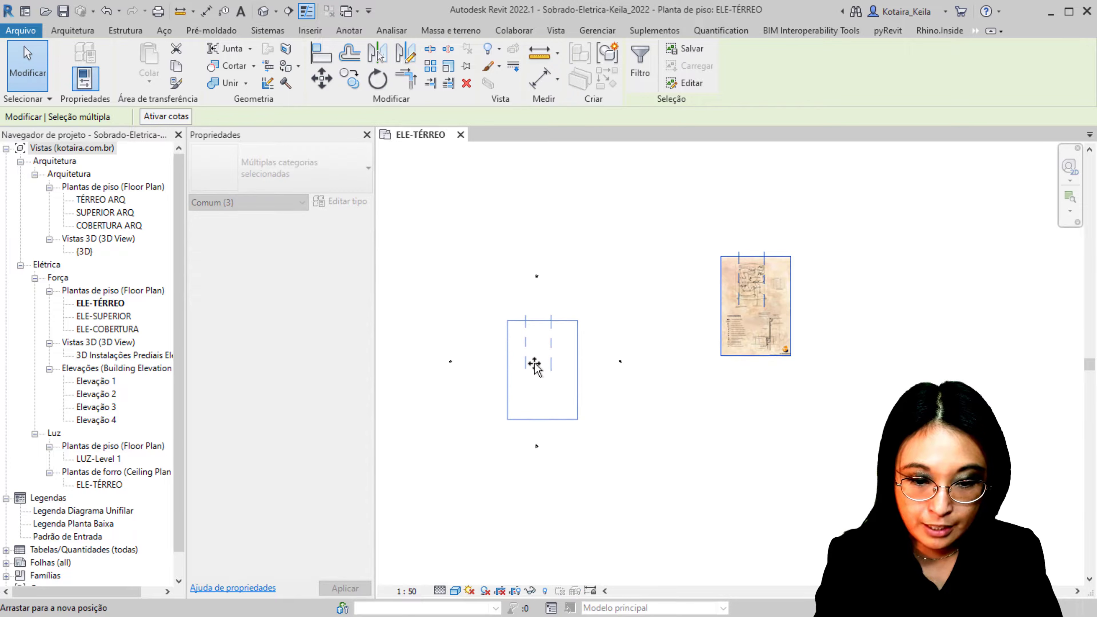
drag(535, 365, 533, 368)
scroll(499, 370, up, 3)
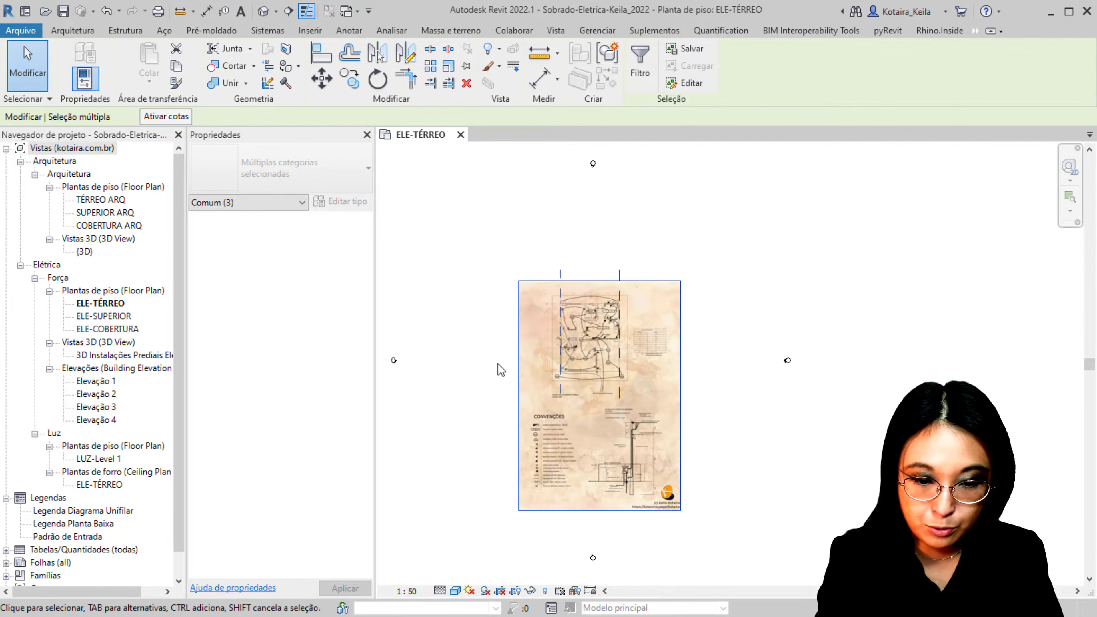
click(768, 337)
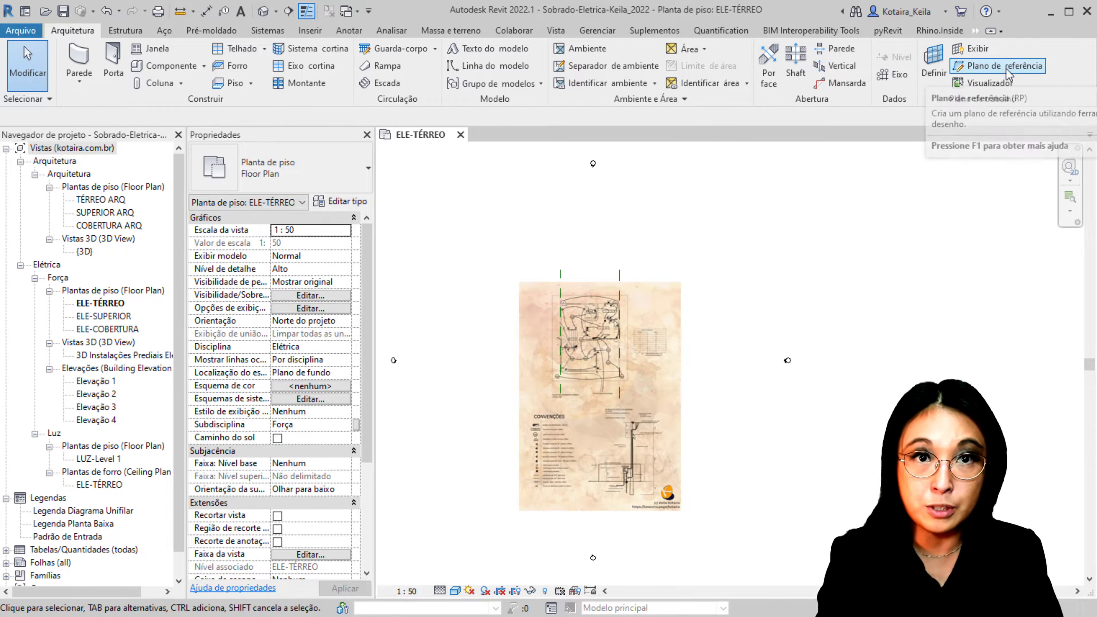
- Draw a horizontal reference plane along the top wall and extend it to the right
click(1007, 65)
scroll(601, 307, up, 3)
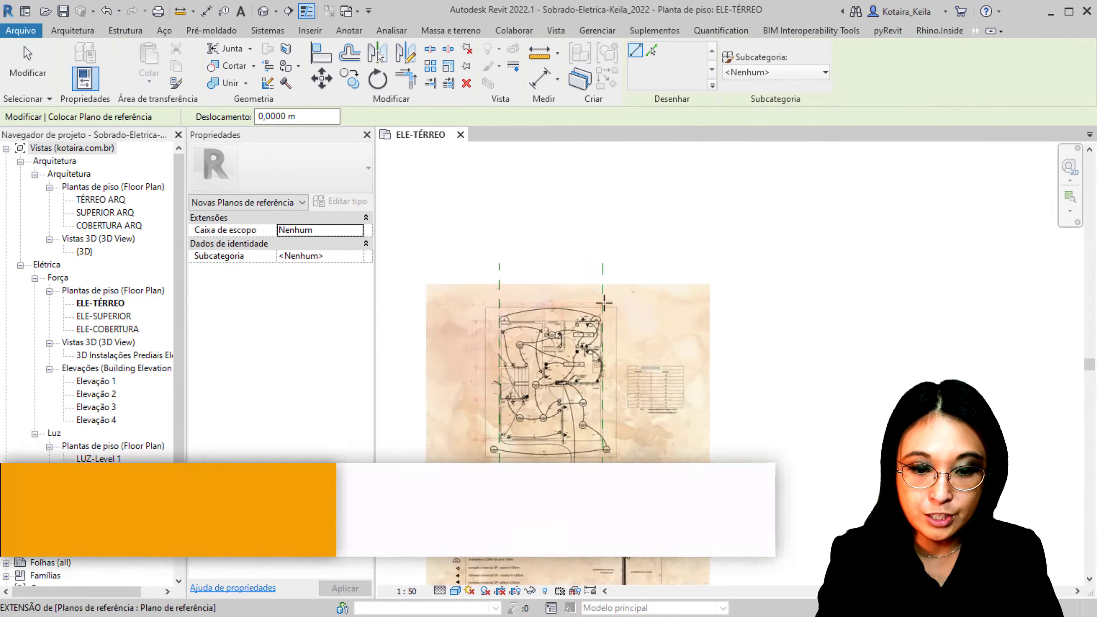
scroll(613, 347, up, 5)
scroll(613, 347, up, 3)
scroll(613, 339, up, 2)
scroll(613, 330, up, 2)
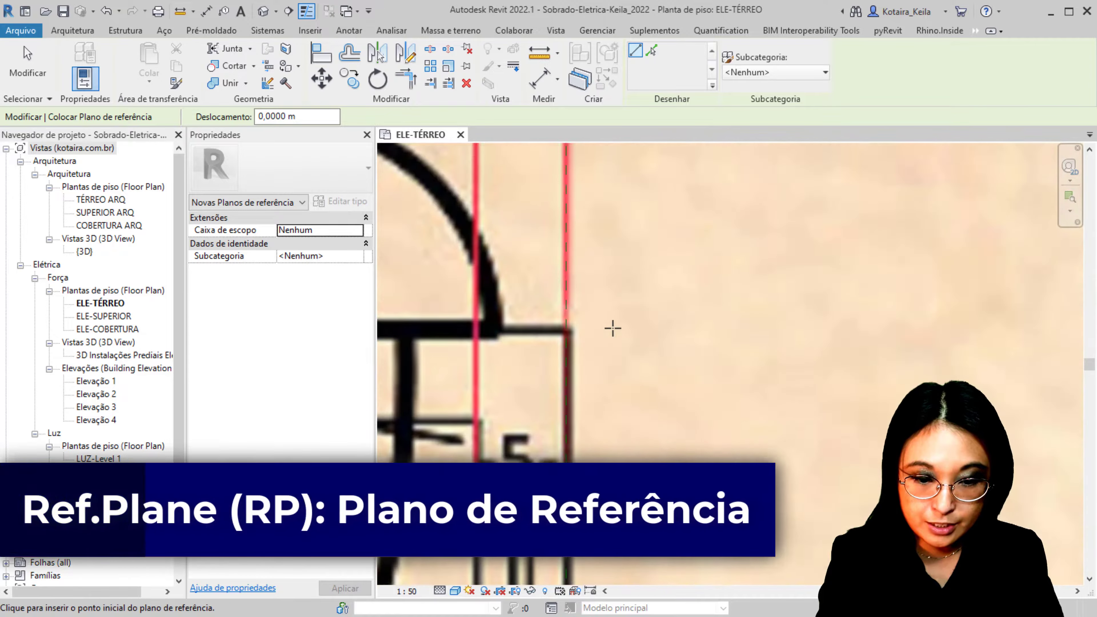
scroll(574, 333, down, 3)
scroll(574, 332, down, 4)
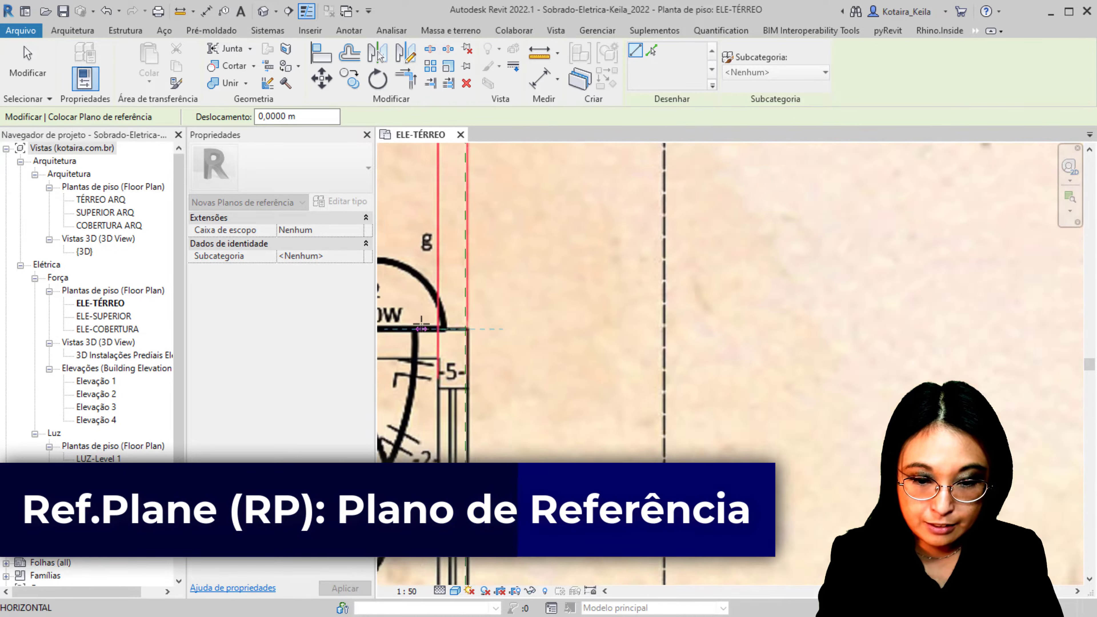
middle_drag(573, 332, 975, 264)
scroll(975, 265, down, 5)
middle_drag(527, 250, 673, 250)
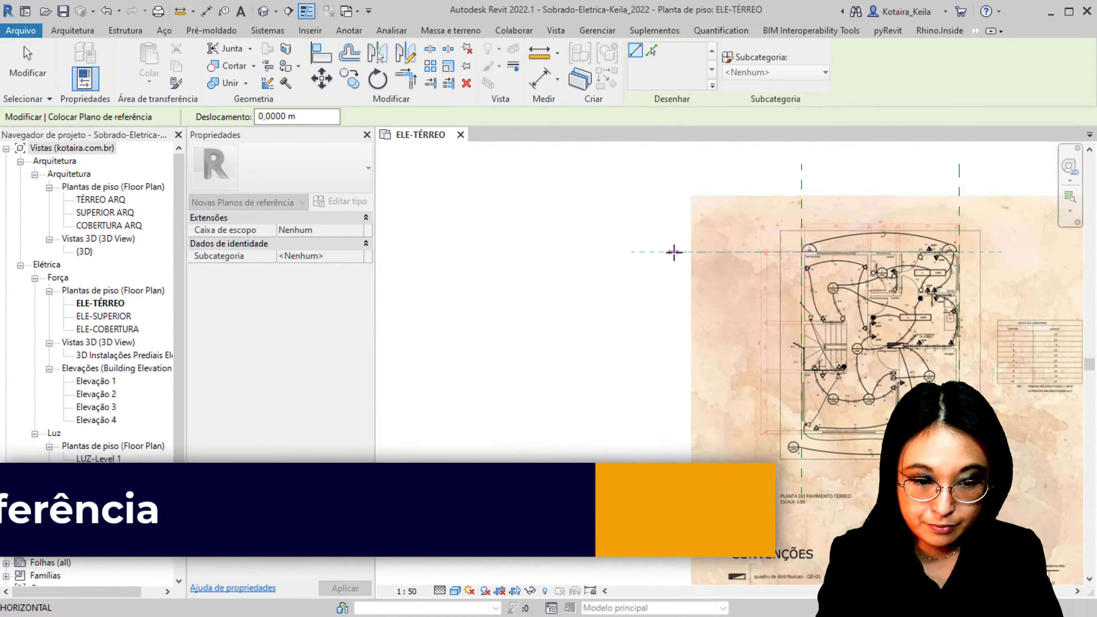
scroll(706, 250, up, 1)
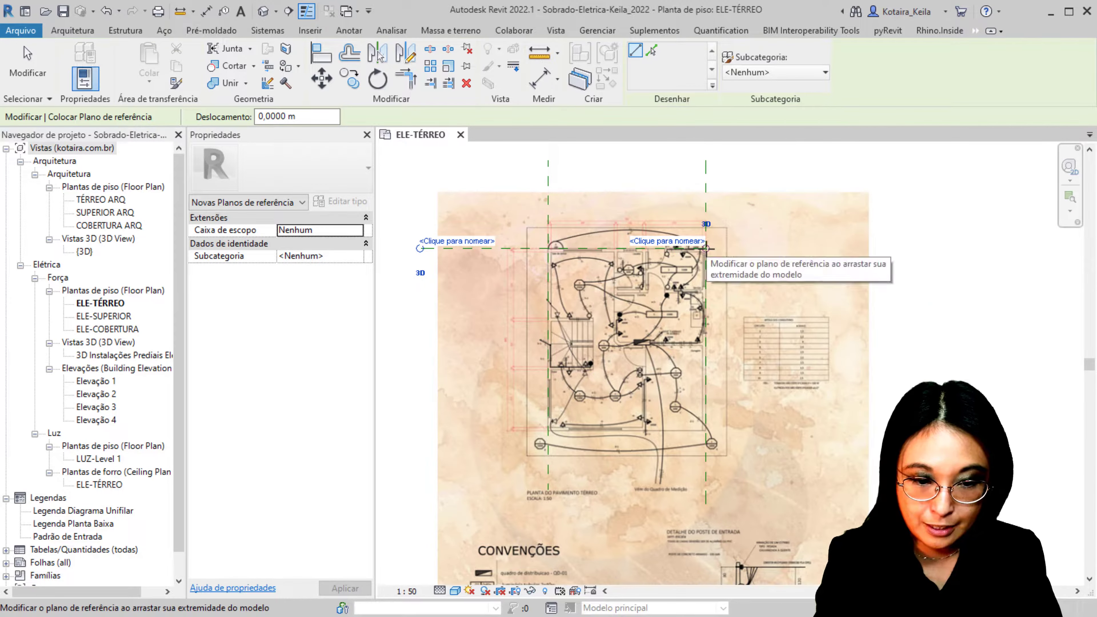
drag(706, 249, 814, 278)
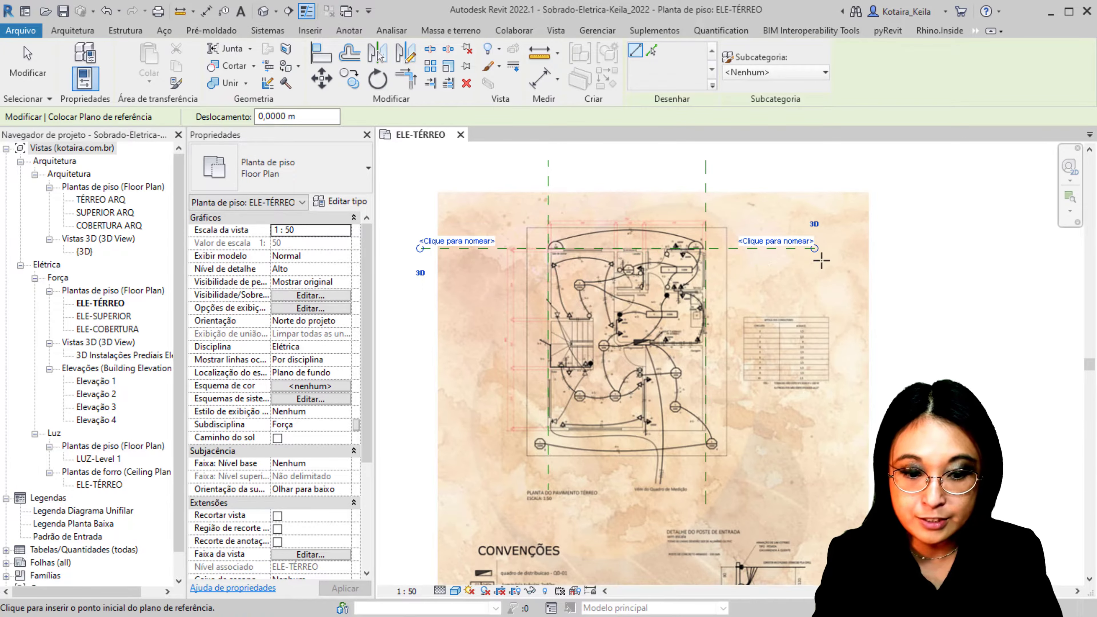
scroll(702, 415, up, 4)
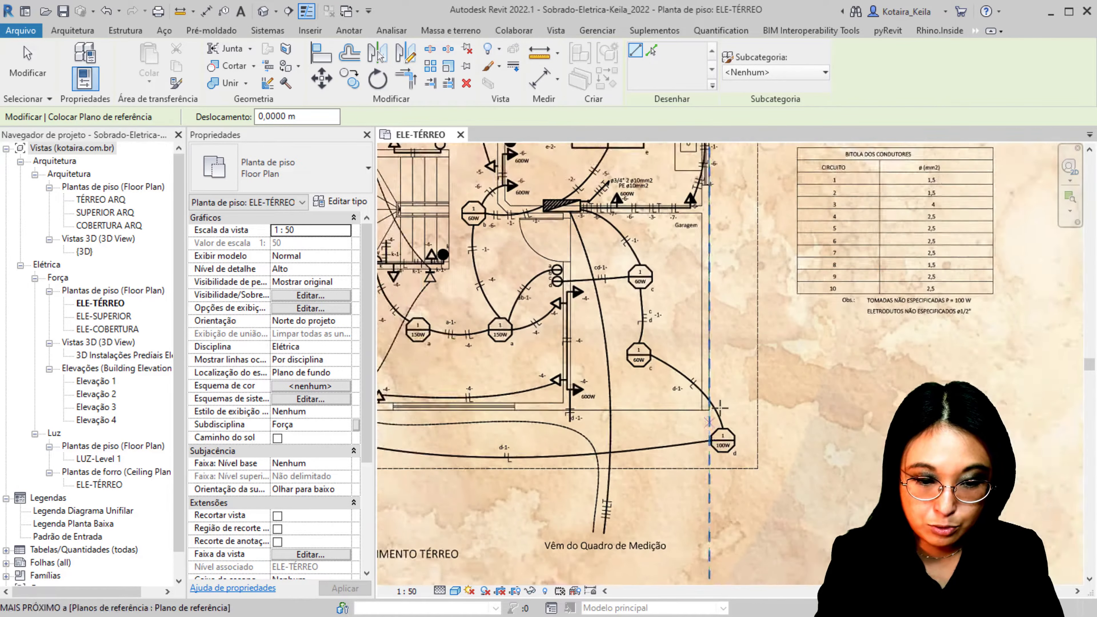
scroll(702, 415, up, 4)
scroll(680, 407, up, 3)
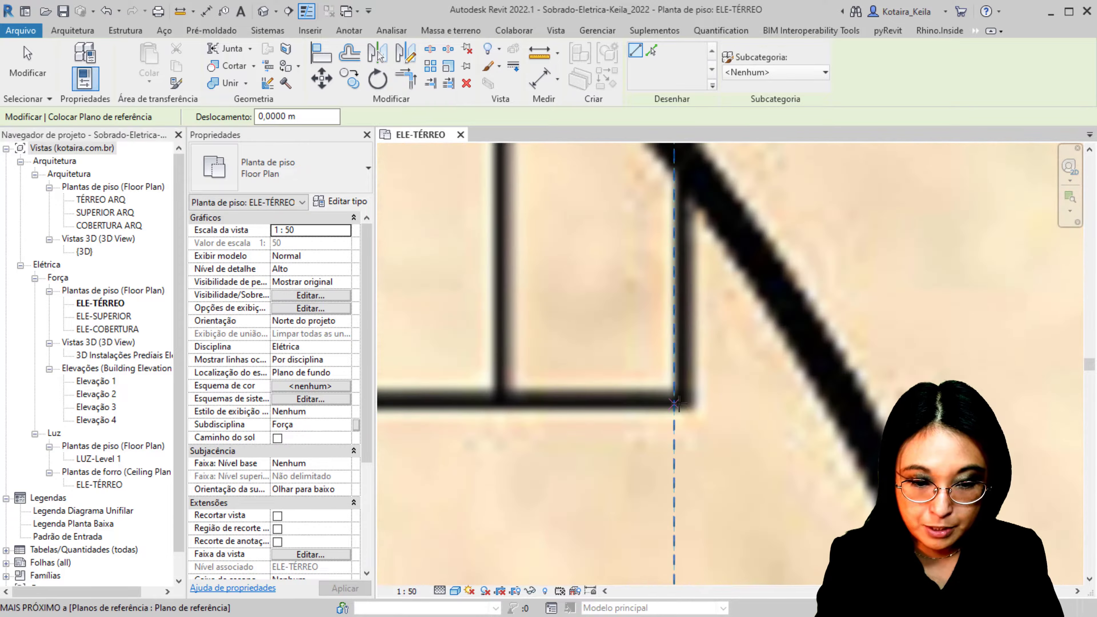
- Draw a second horizontal reference plane along the ground-floor plan's bottom wall
click(675, 402)
scroll(691, 393, down, 4)
scroll(709, 385, down, 3)
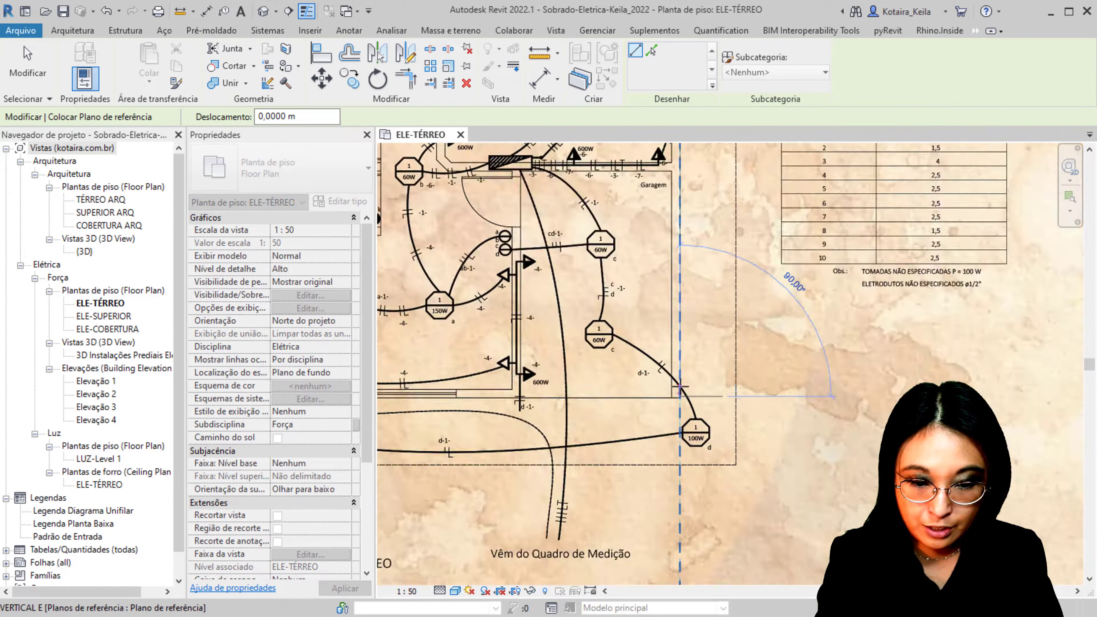
scroll(712, 383, down, 2)
scroll(818, 336, down, 2)
scroll(585, 333, down, 1)
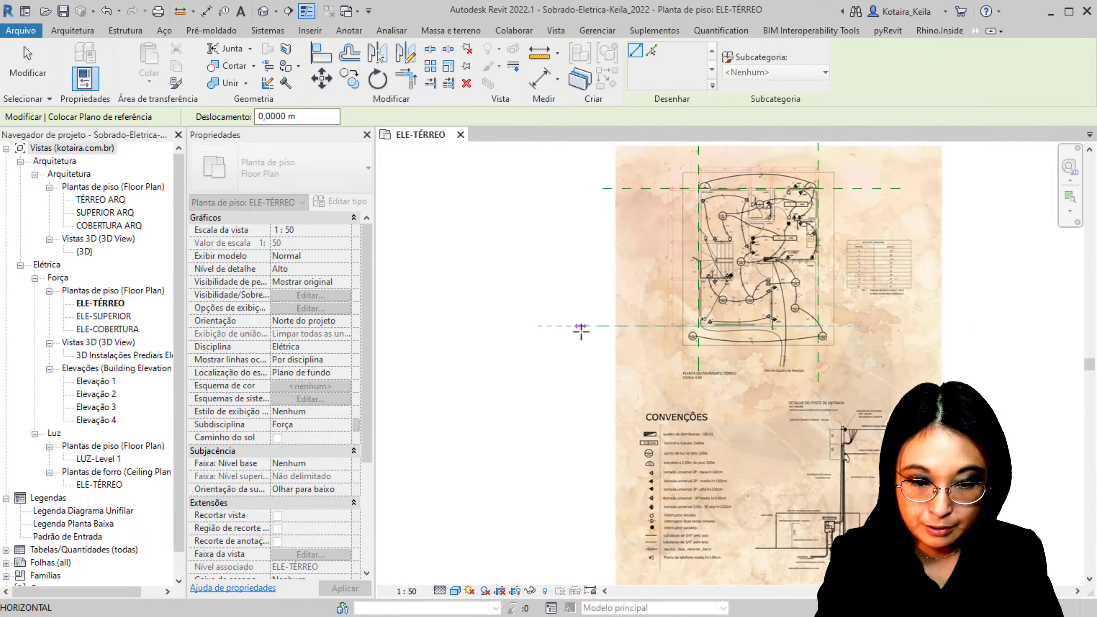
click(581, 327)
scroll(605, 319, up, 2)
scroll(598, 330, up, 1)
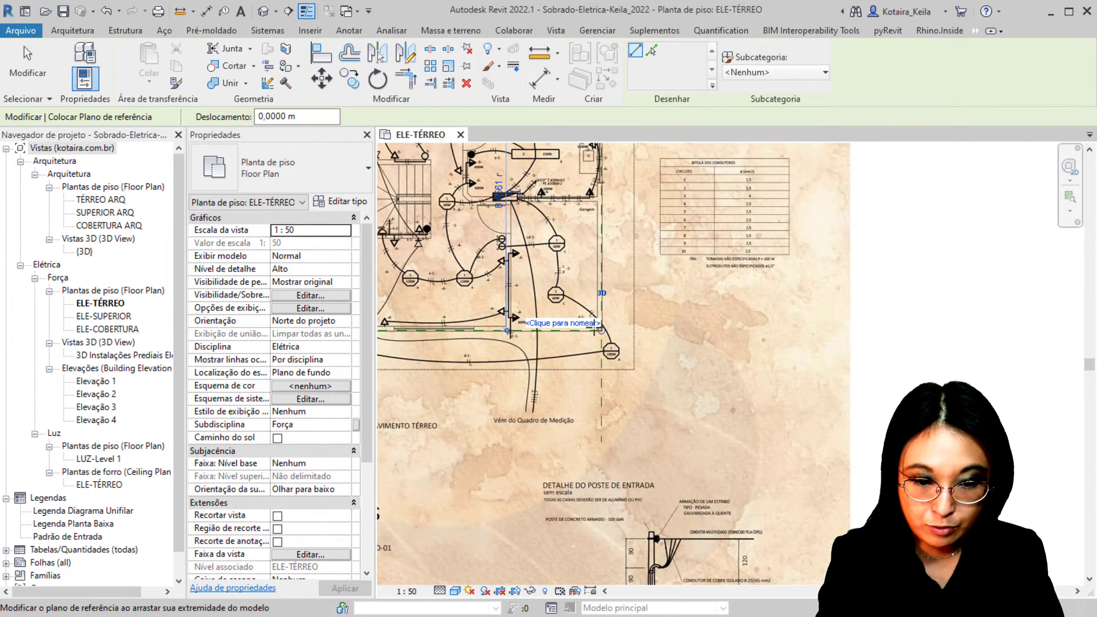
scroll(597, 333, down, 2)
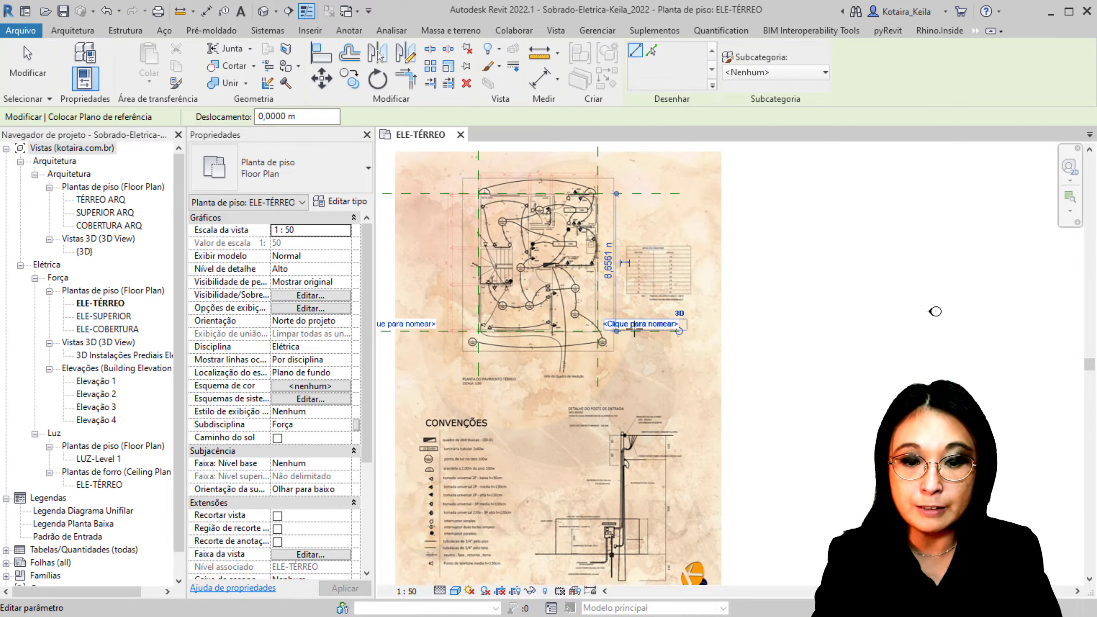
key(Escape)
key(Escape)
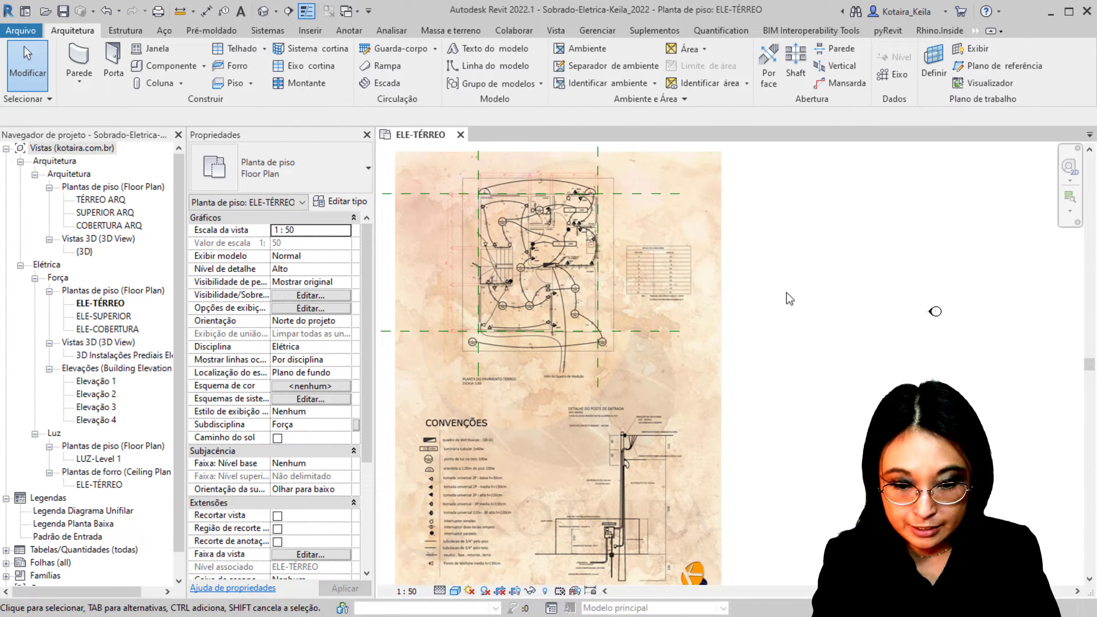
scroll(762, 300, down, 3)
- Pin the Eletrica Sobrado 01.jpg sheet image in place on the ELE-TÉRREO plan
middle_drag(761, 256, 700, 319)
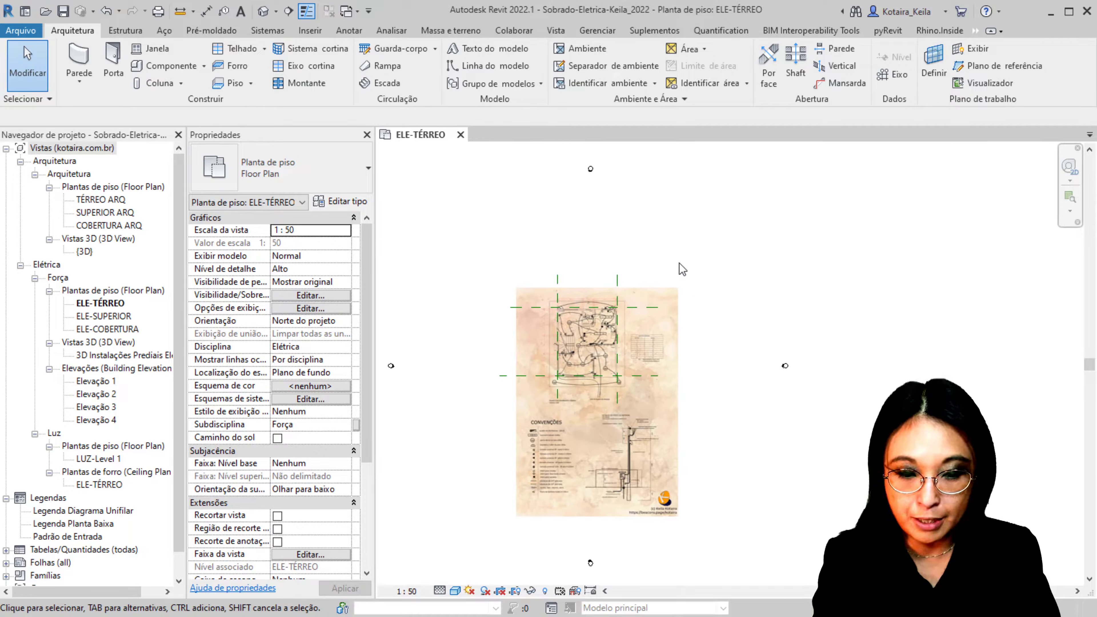
click(680, 290)
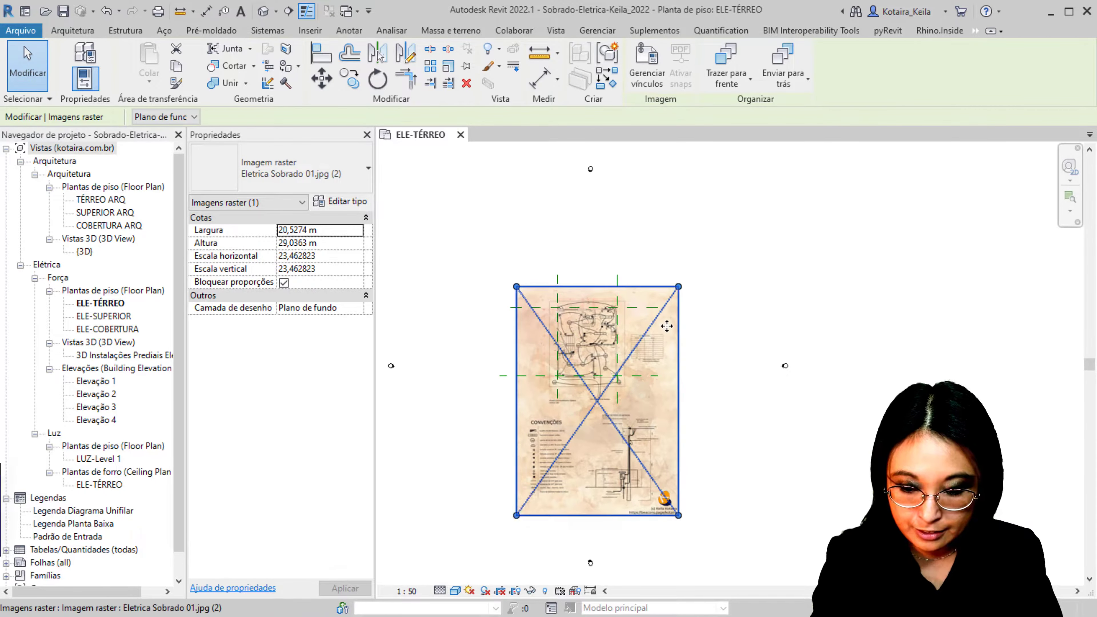
click(464, 70)
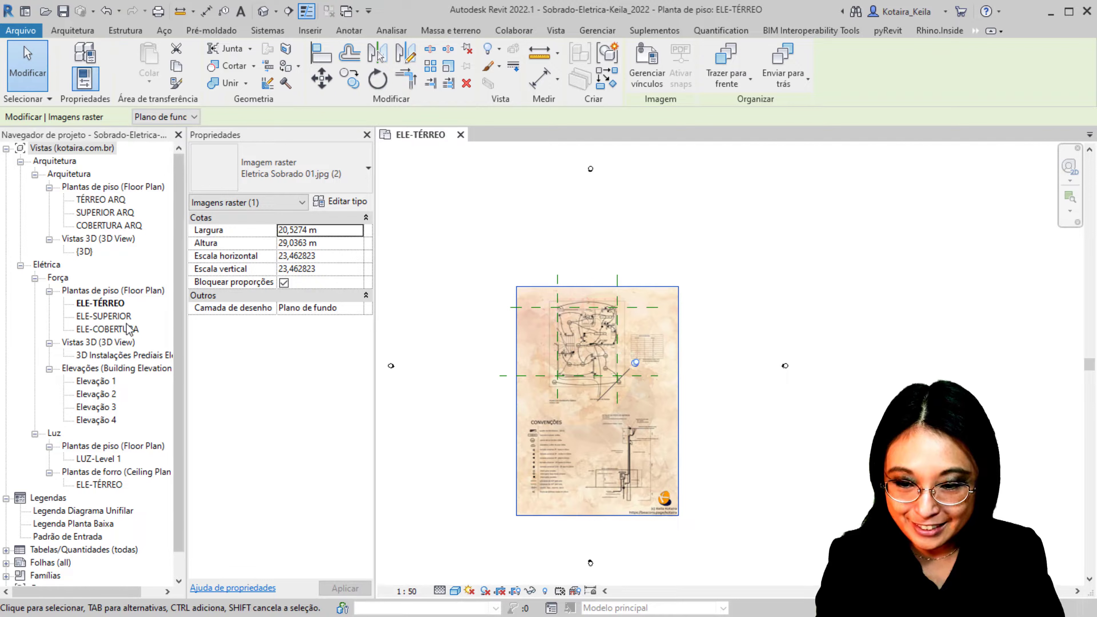
click(110, 318)
double_click(110, 319)
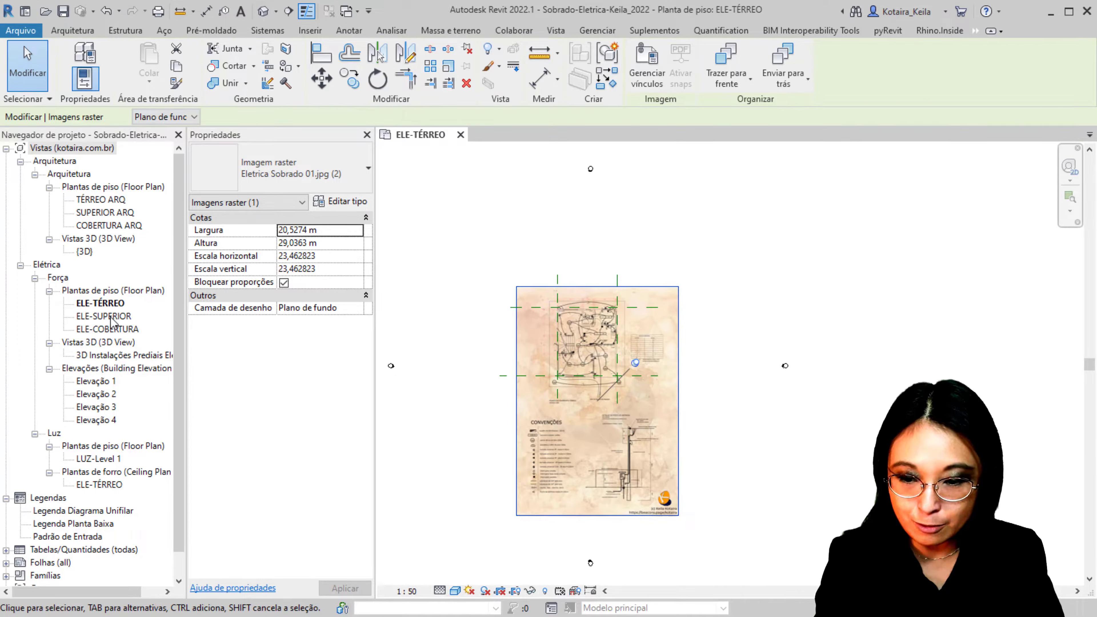
- Open the ELE-SUPERIOR plan and choose Eletrica Sobrado 02.jpg through Insert > Import Image
double_click(111, 316)
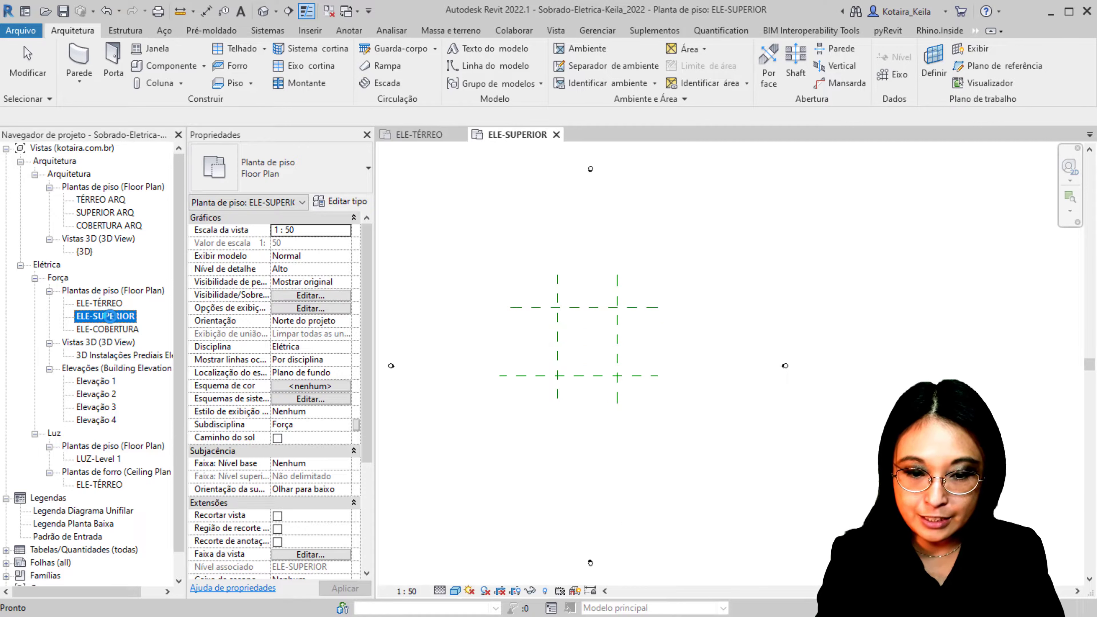
click(482, 503)
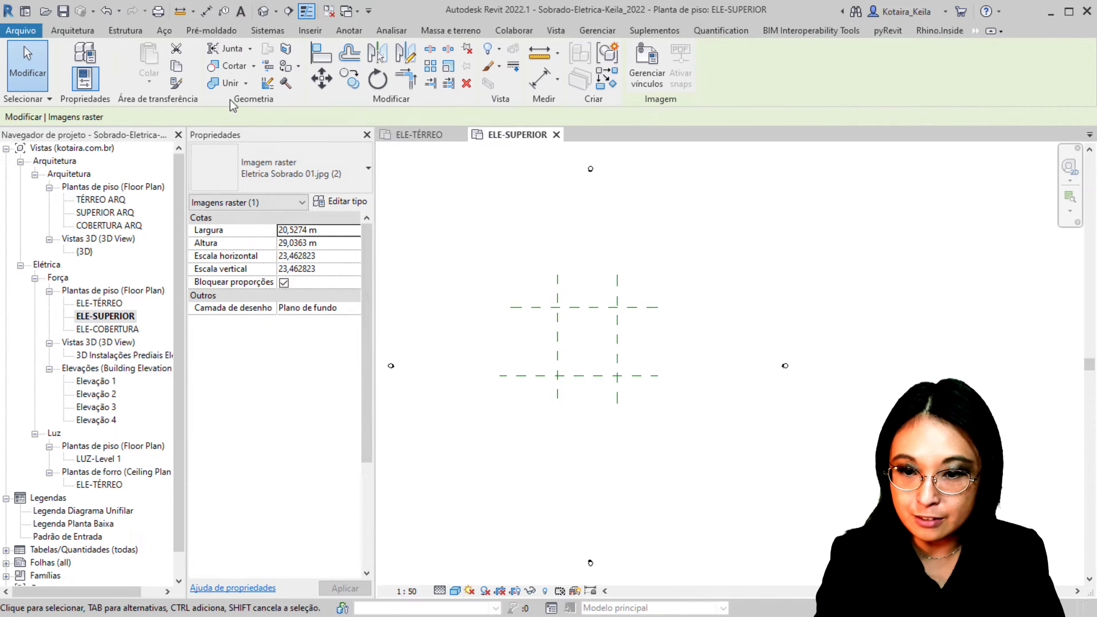
click(308, 34)
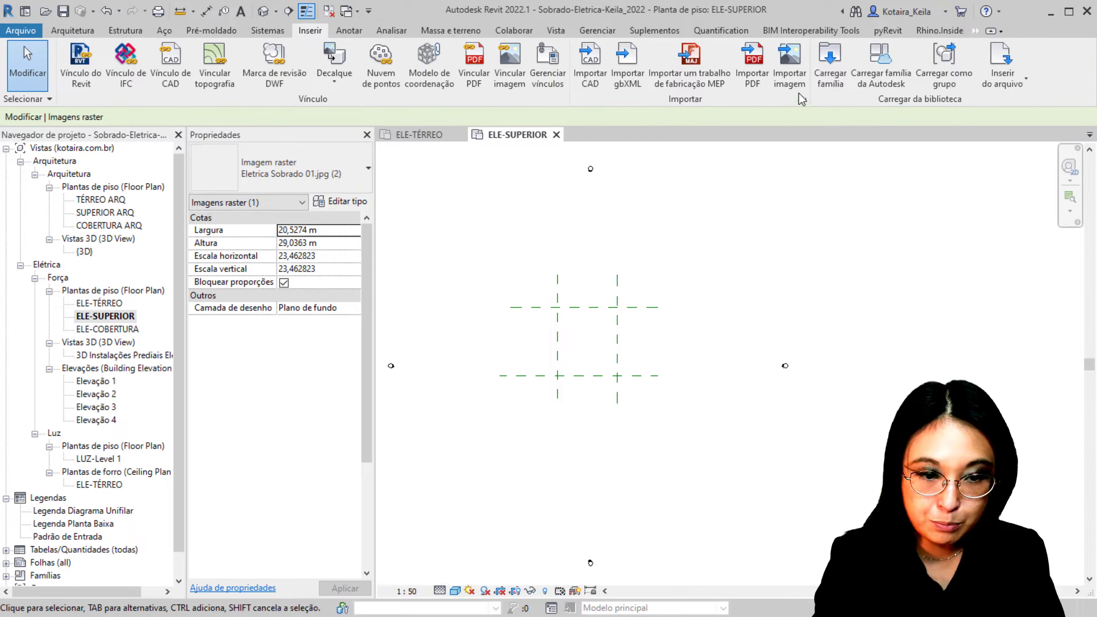
click(790, 76)
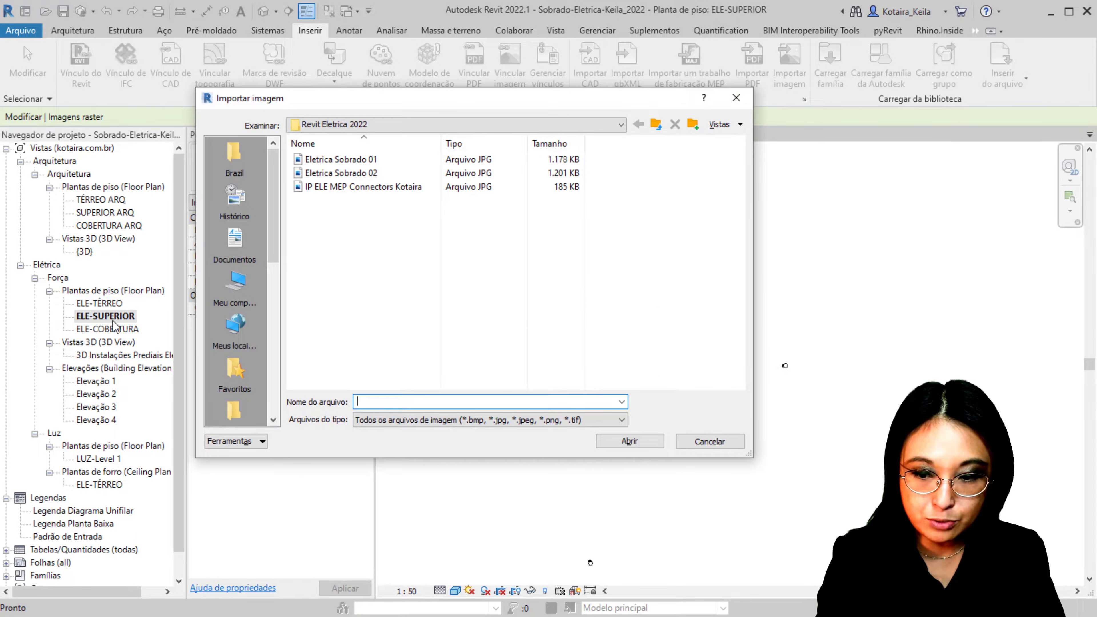
click(114, 327)
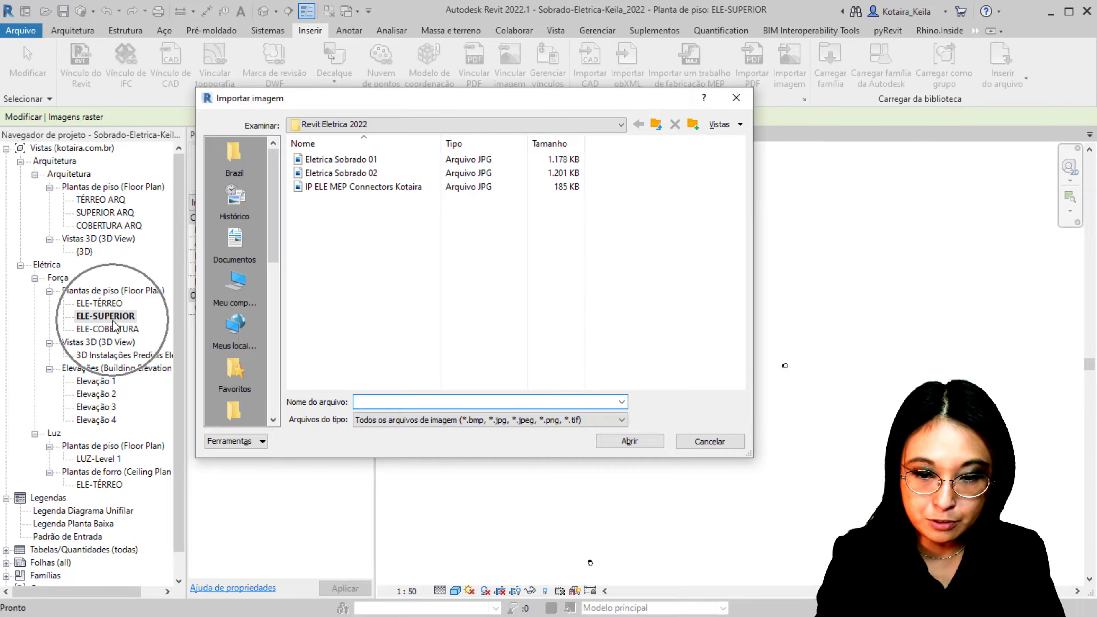
click(365, 175)
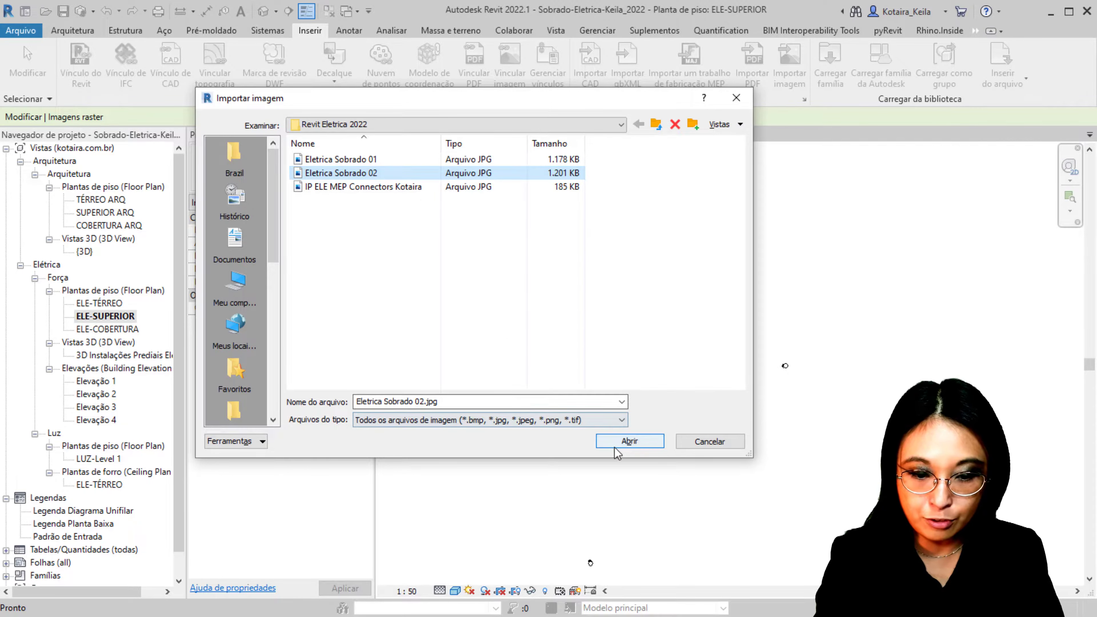
click(627, 443)
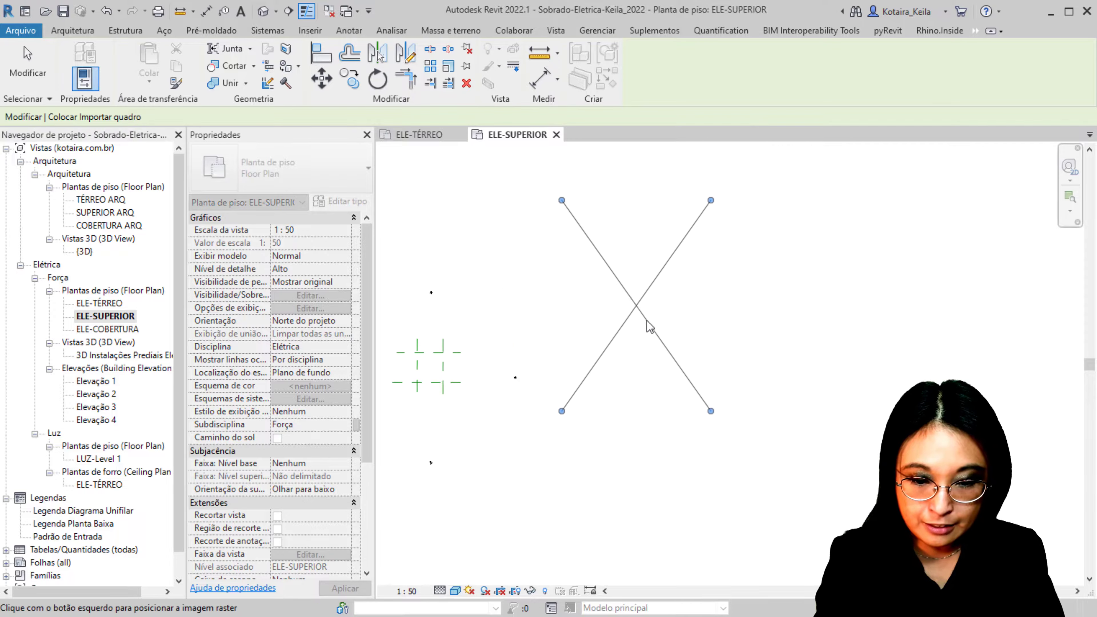
- Place Eletrica Sobrado 02.jpg in the ELE-SUPERIOR view, then select the three reference planes
click(636, 382)
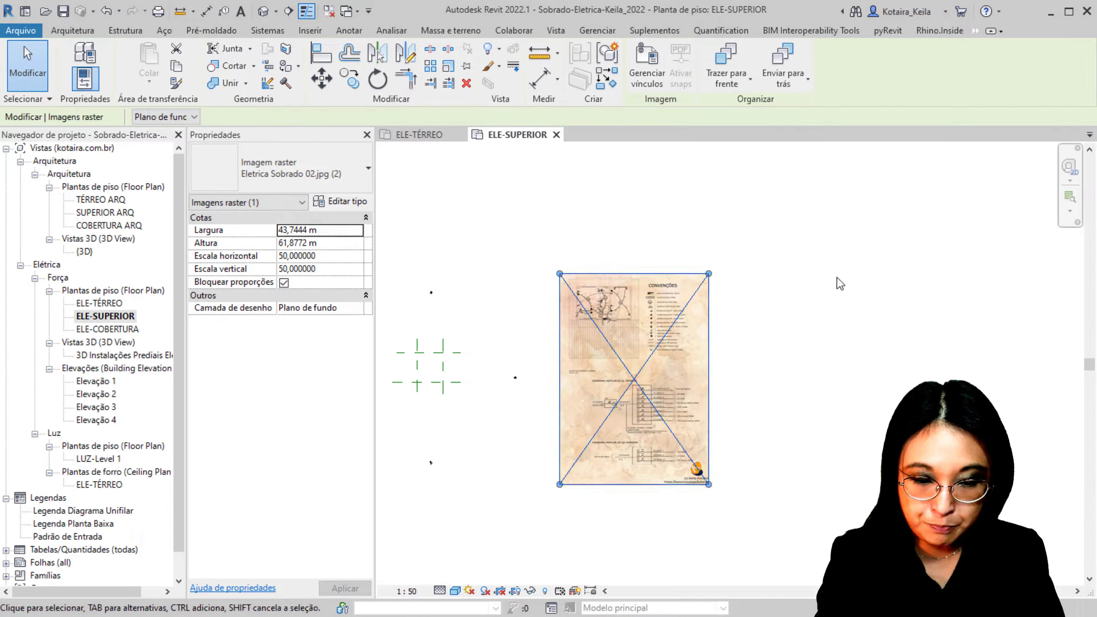
click(719, 297)
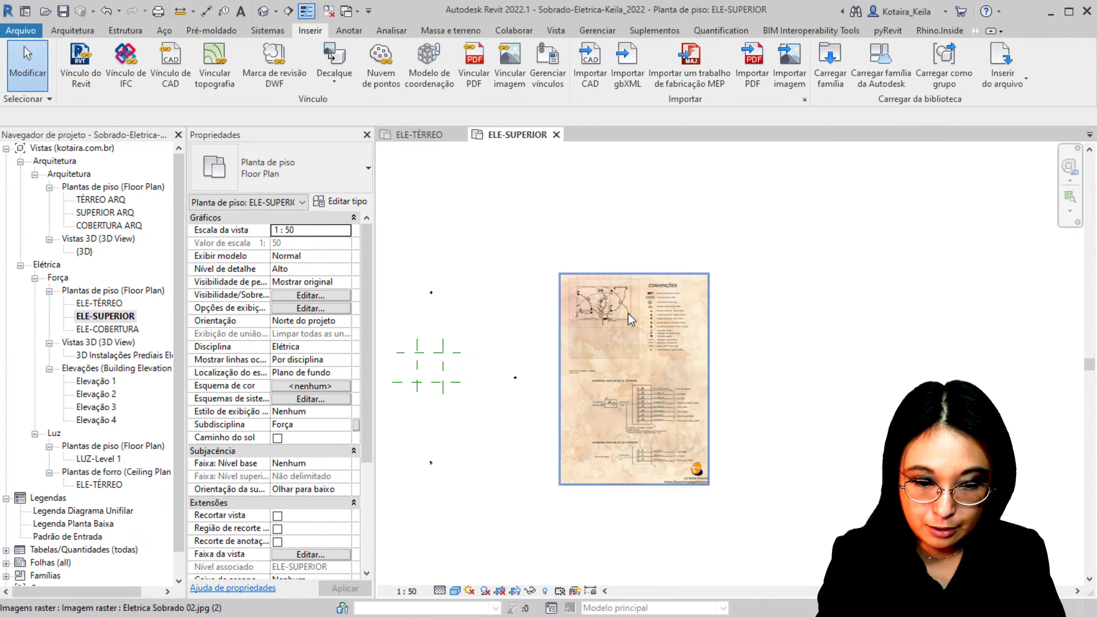
scroll(554, 310, up, 2)
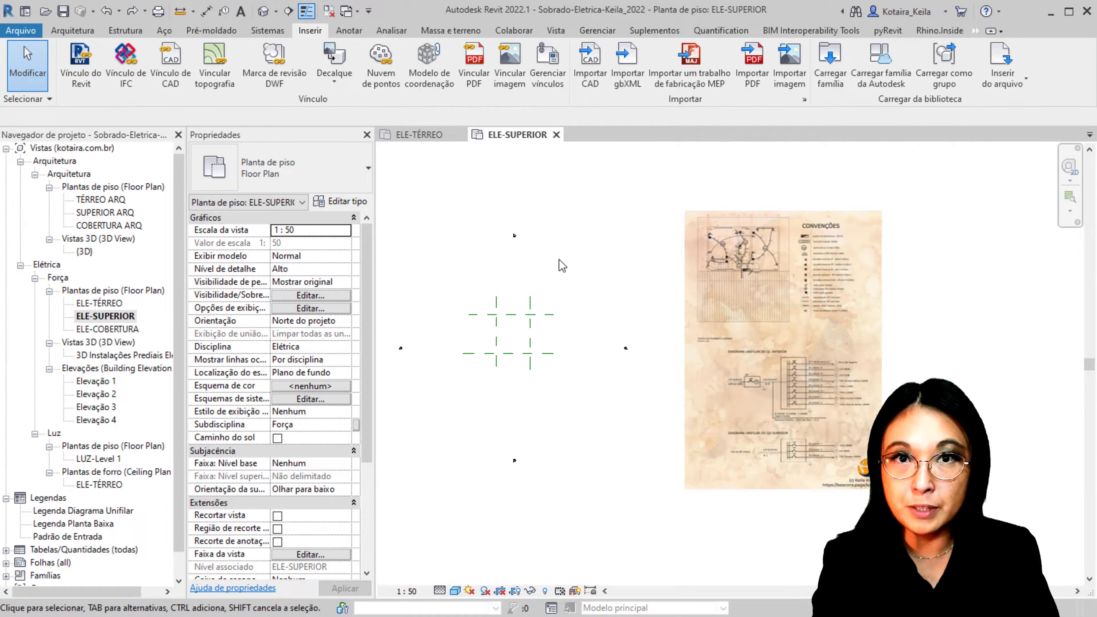
click(483, 310)
ctrl+click(491, 319)
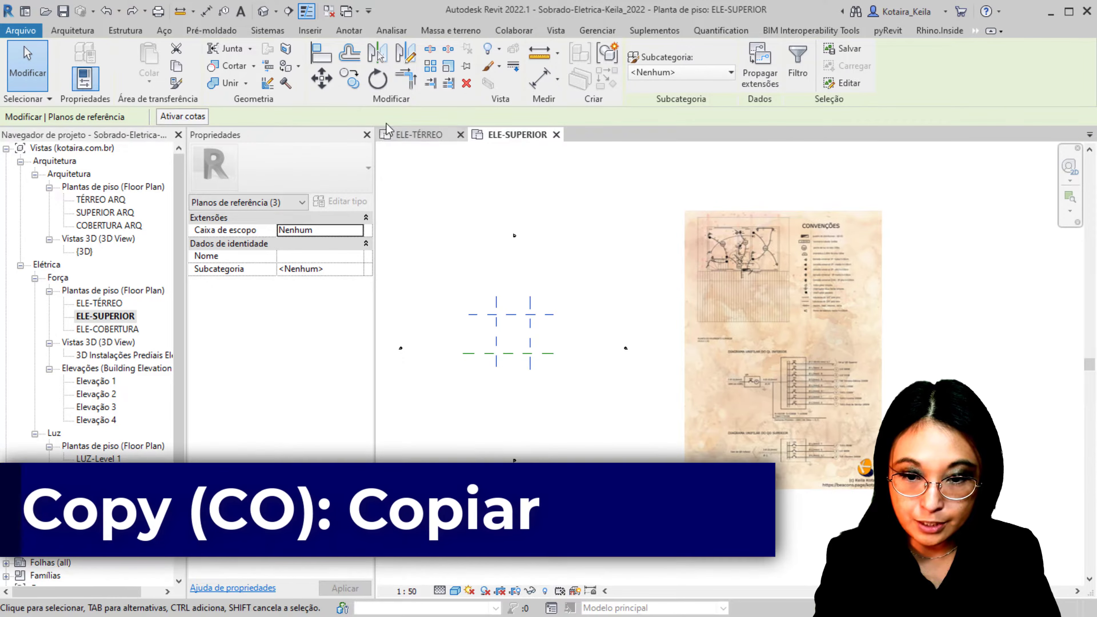
- Start a CO copy of the selected reference planes, then cancel it without placing anything
key(c)
key(o)
click(495, 315)
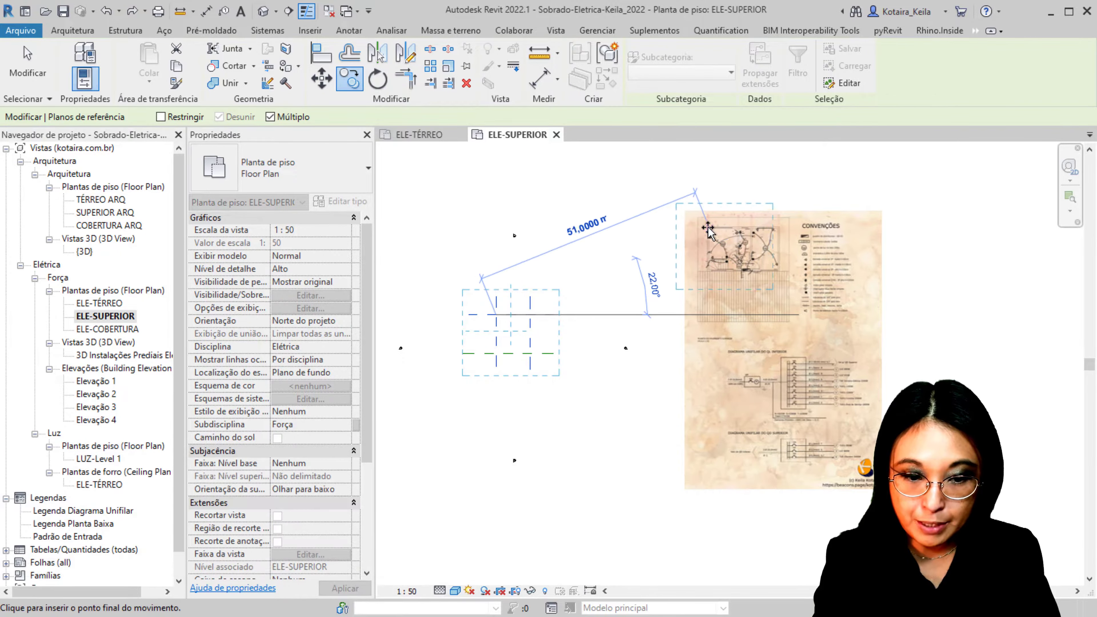
scroll(708, 231, up, 3)
scroll(707, 230, up, 3)
scroll(710, 236, up, 3)
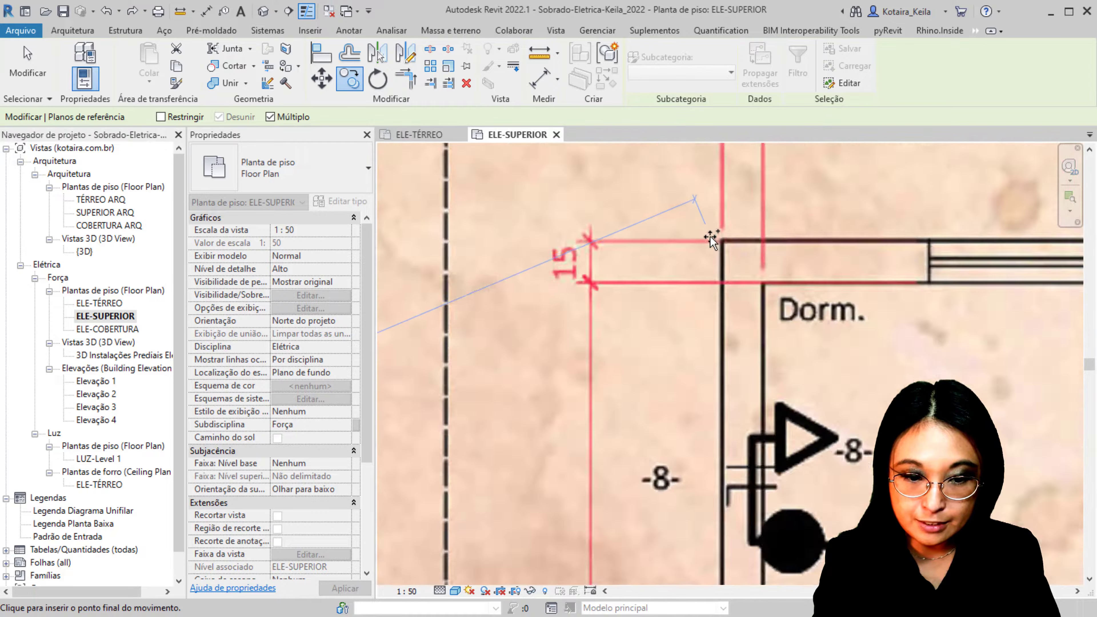
scroll(739, 224, up, 3)
scroll(734, 233, up, 2)
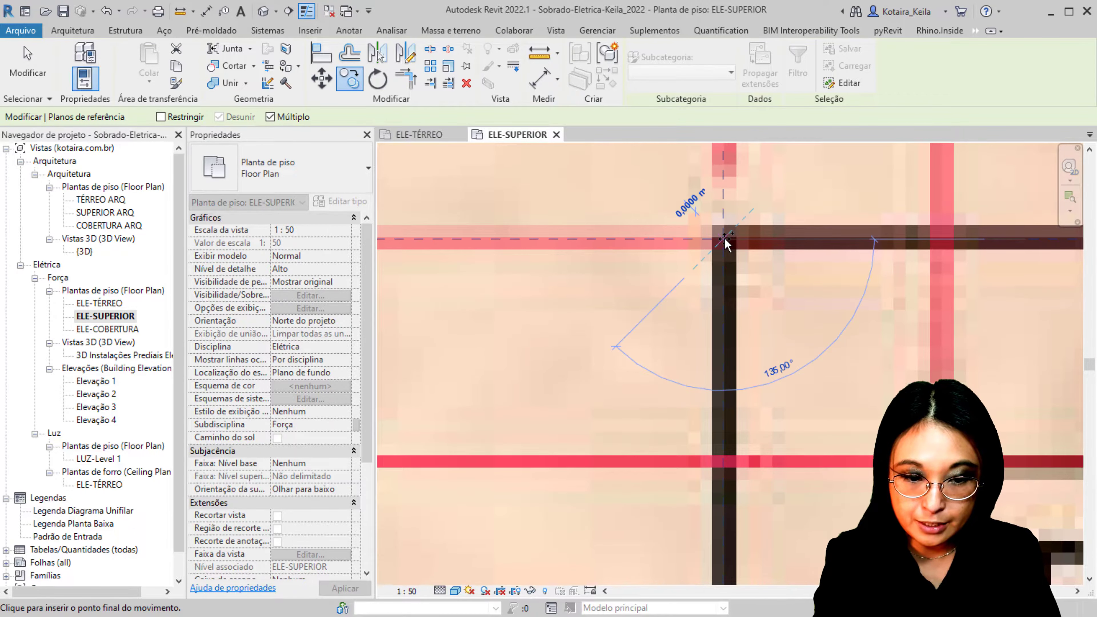
scroll(584, 285, down, 2)
scroll(582, 289, down, 3)
scroll(581, 290, down, 2)
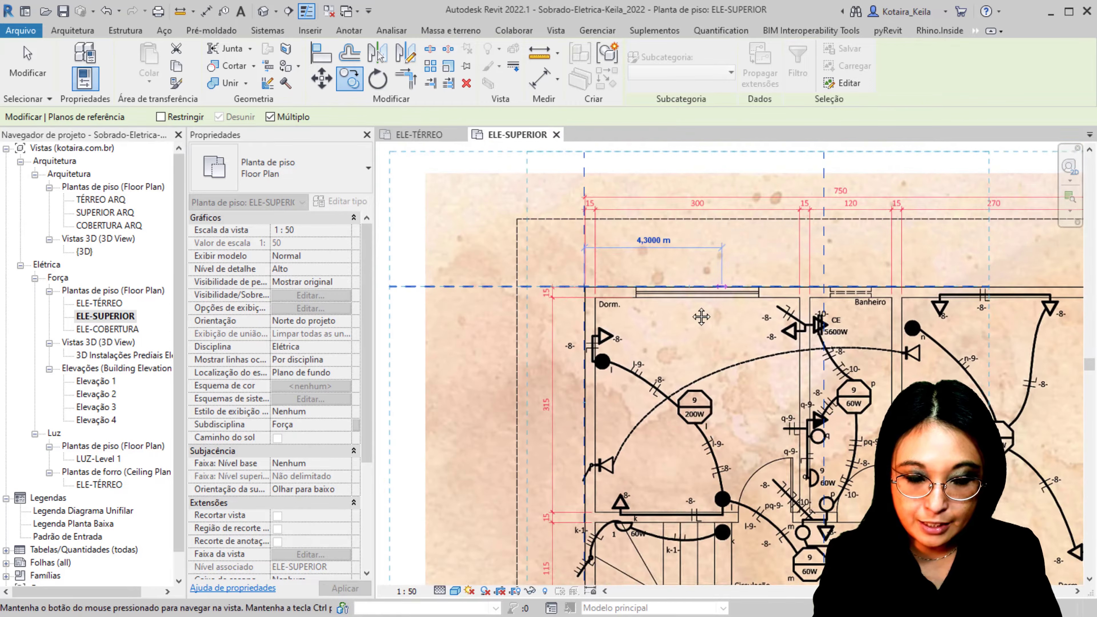
middle_drag(755, 264, 703, 298)
key(Escape)
key(Escape)
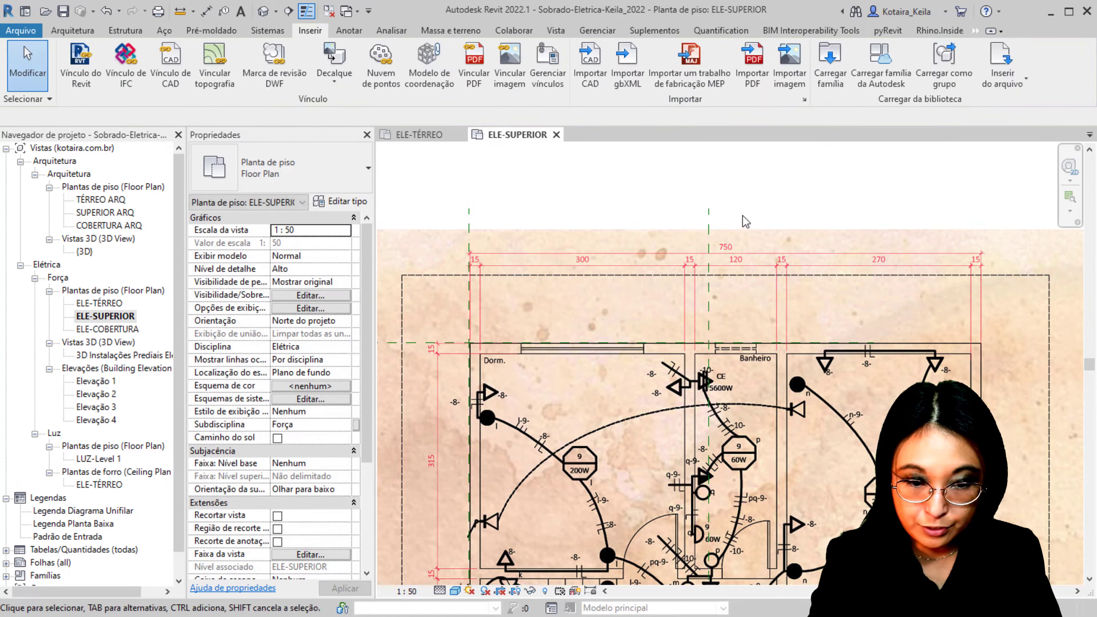
- Copy the middle vertical reference plane onto the right end of the 750 dimension
drag(738, 208, 684, 224)
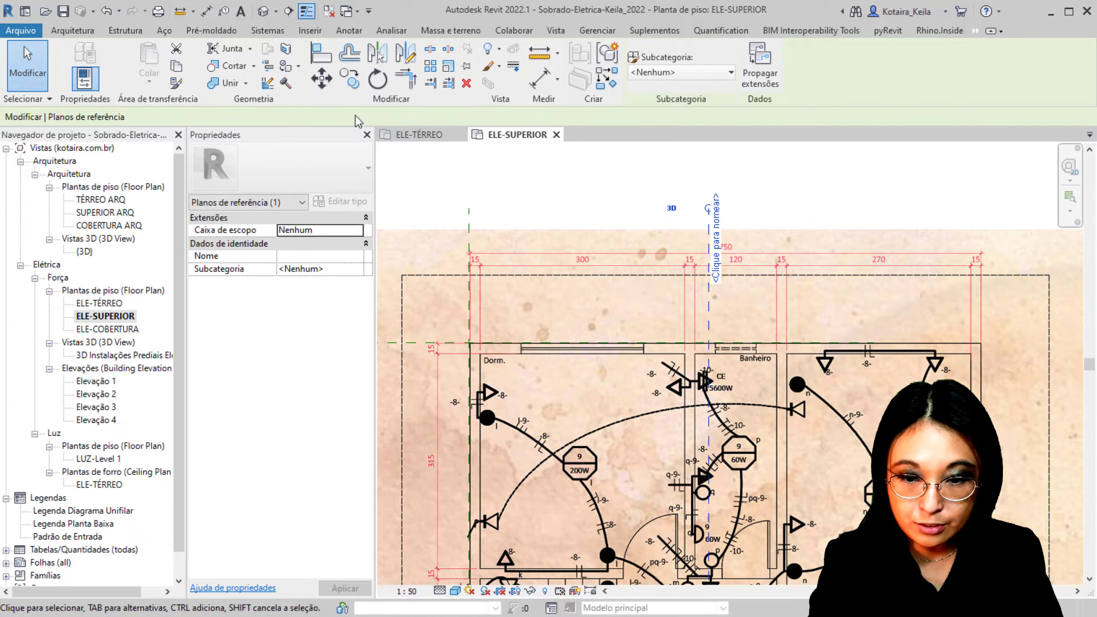
click(356, 88)
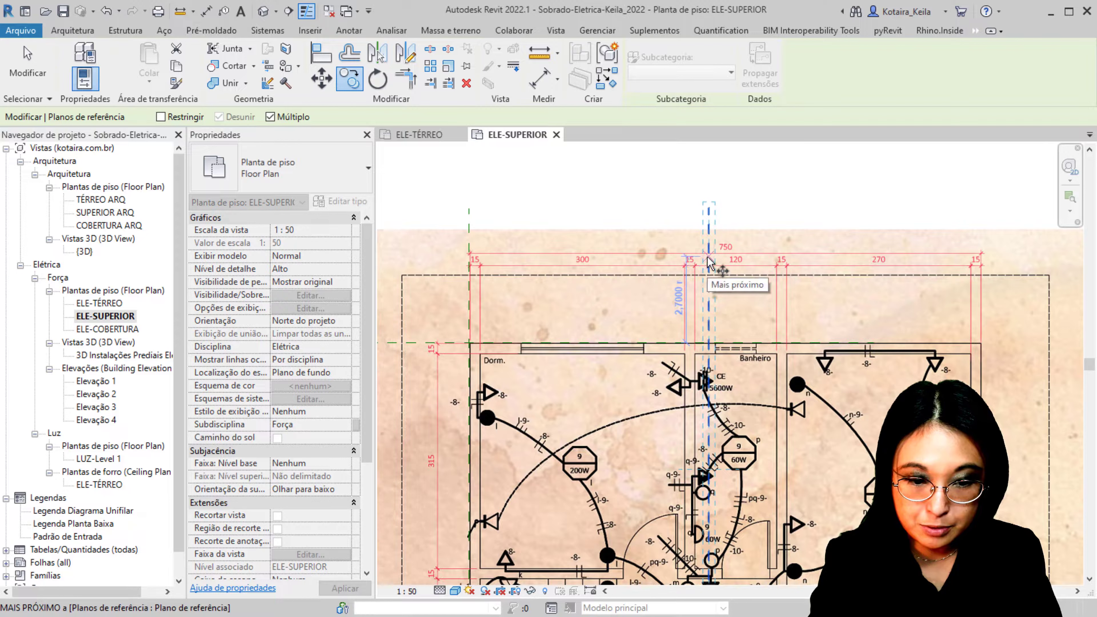
click(709, 254)
scroll(982, 268, up, 3)
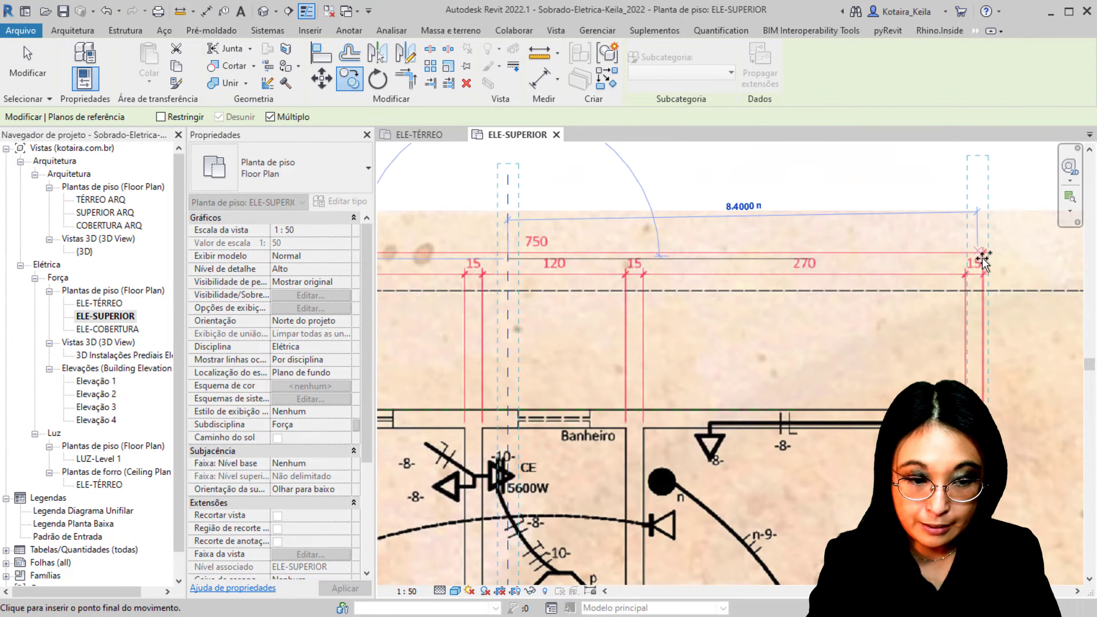
scroll(985, 260, up, 5)
scroll(968, 258, up, 3)
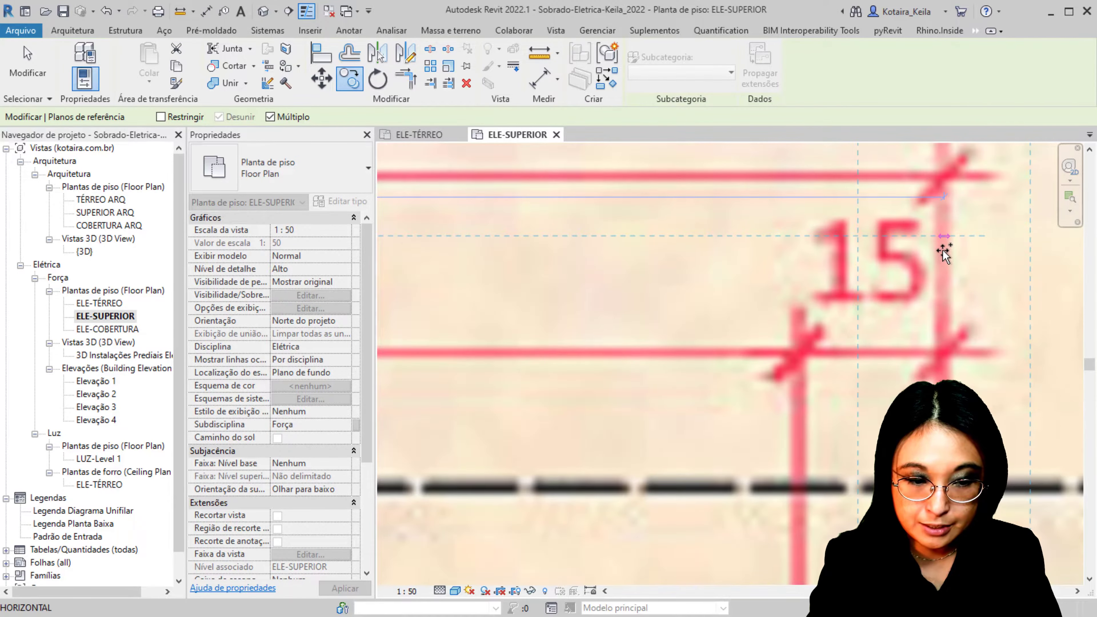
scroll(944, 254, down, 1)
scroll(928, 302, down, 2)
scroll(920, 346, down, 2)
scroll(914, 358, down, 2)
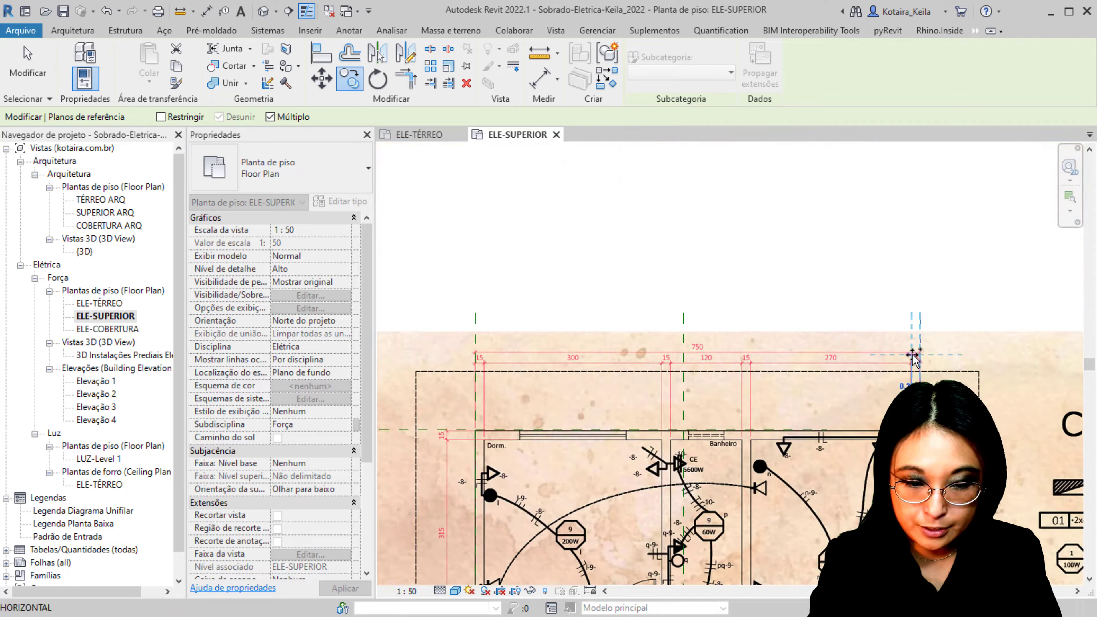
click(920, 358)
key(Escape)
key(Escape)
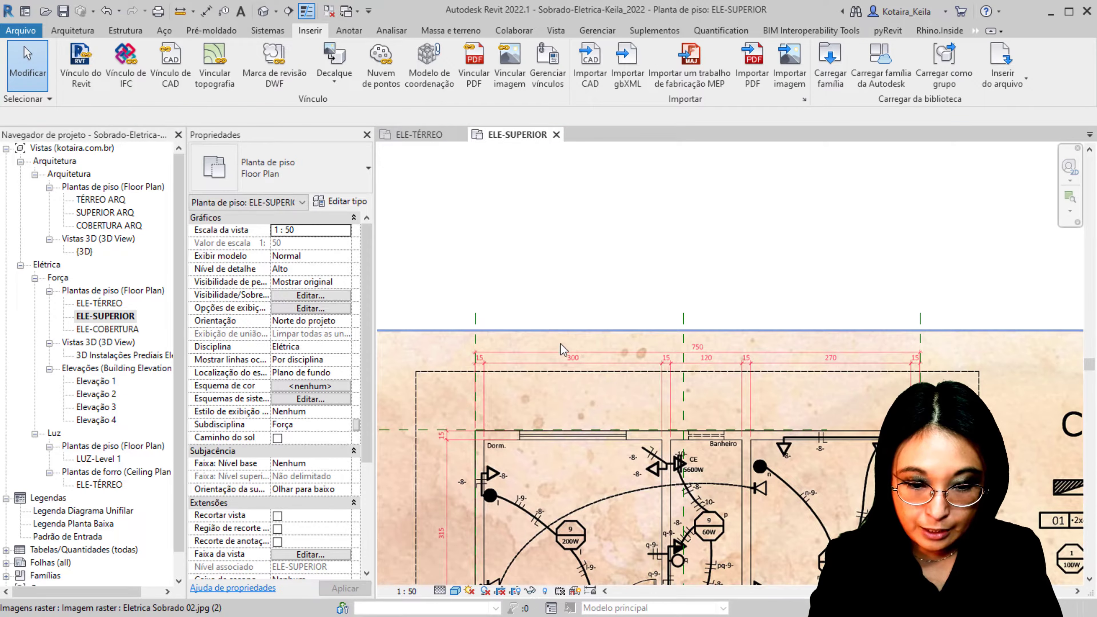
scroll(561, 325, down, 2)
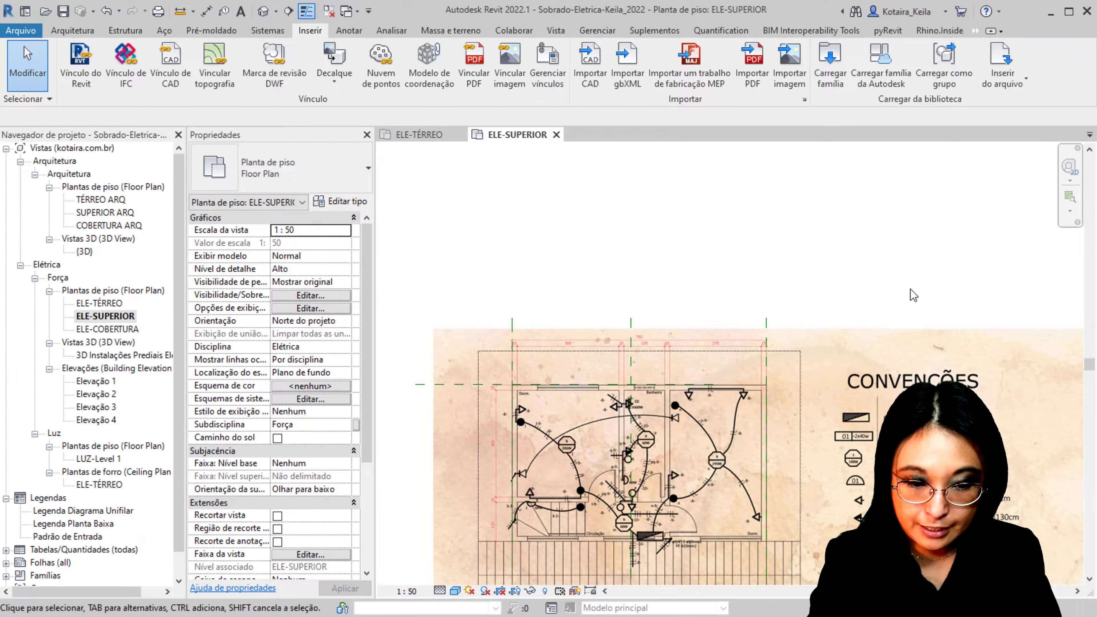
- Scale the electrical plan image about the top-left crossing from 16 m to 7.5 m
click(678, 346)
scroll(678, 306, down, 2)
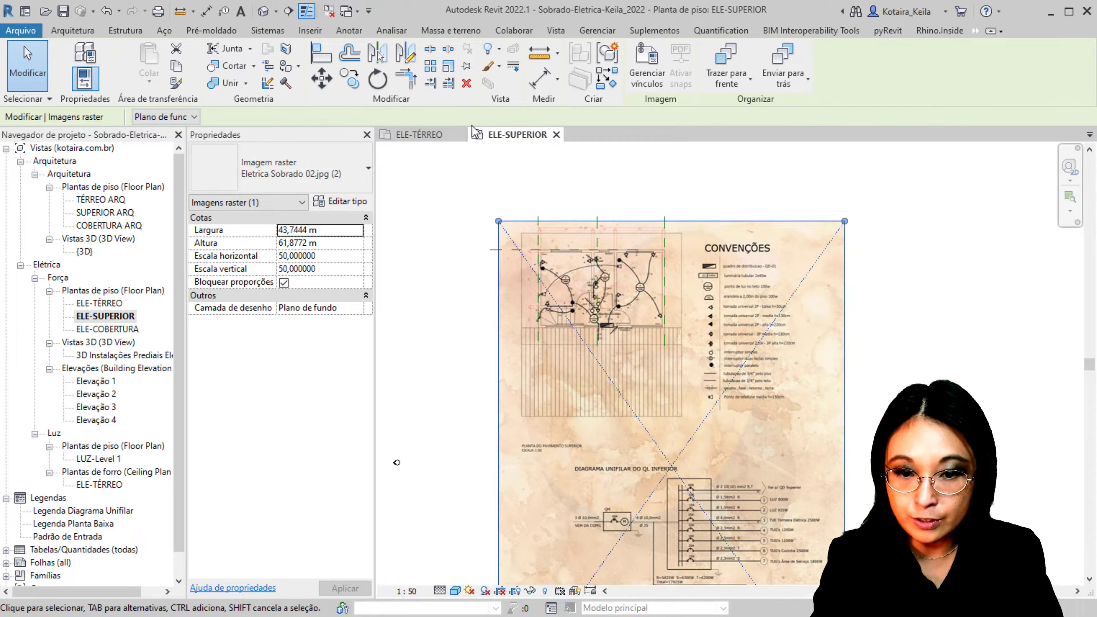
click(448, 70)
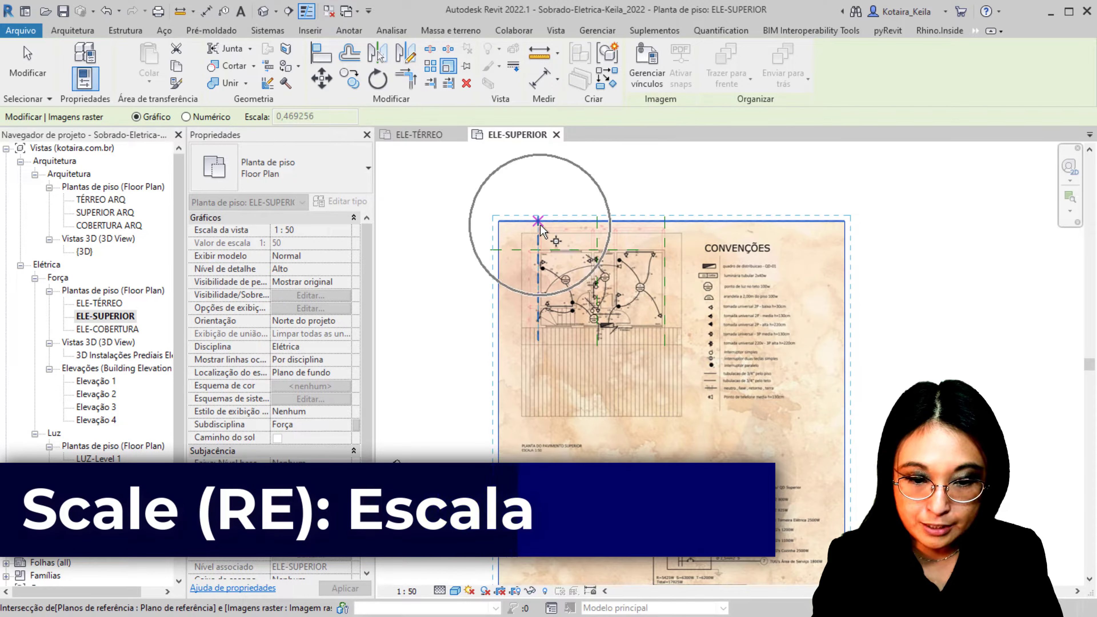
scroll(538, 225, up, 5)
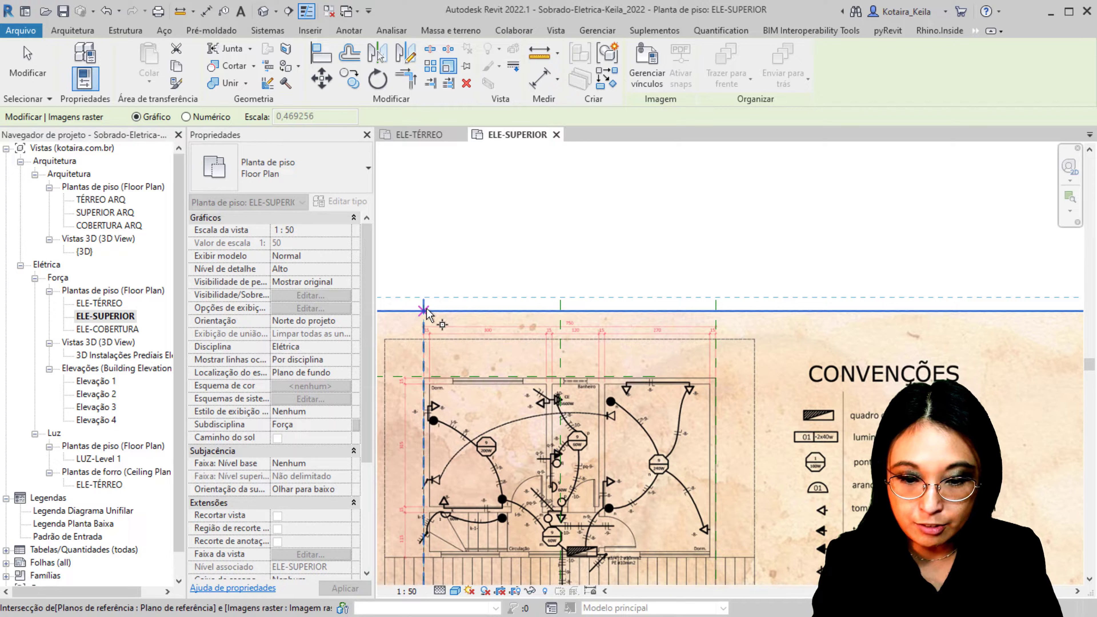
click(425, 312)
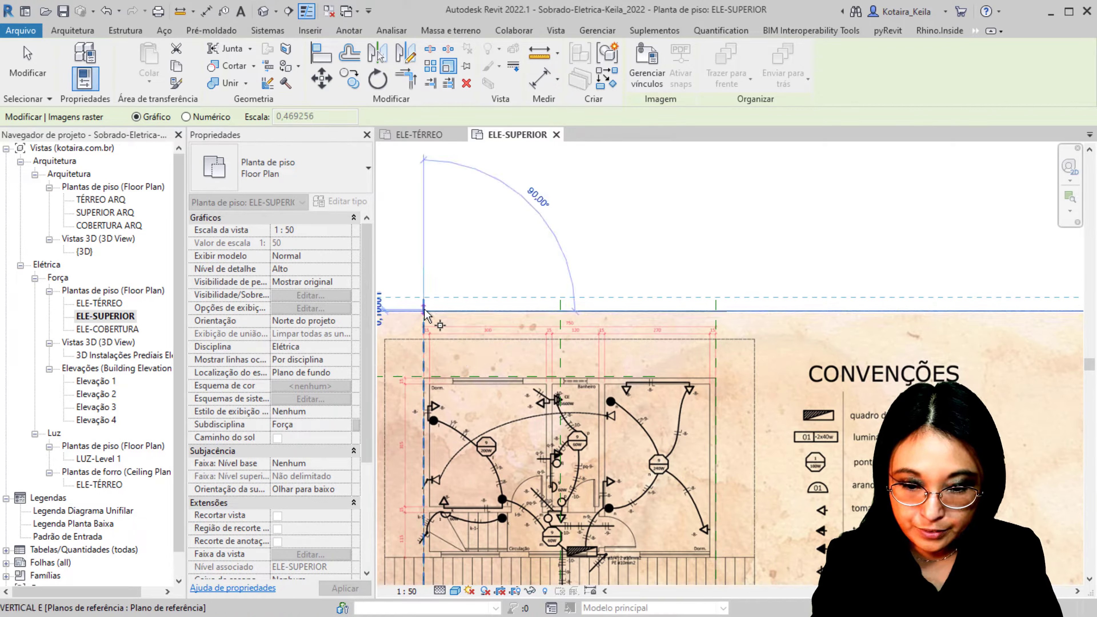
click(720, 314)
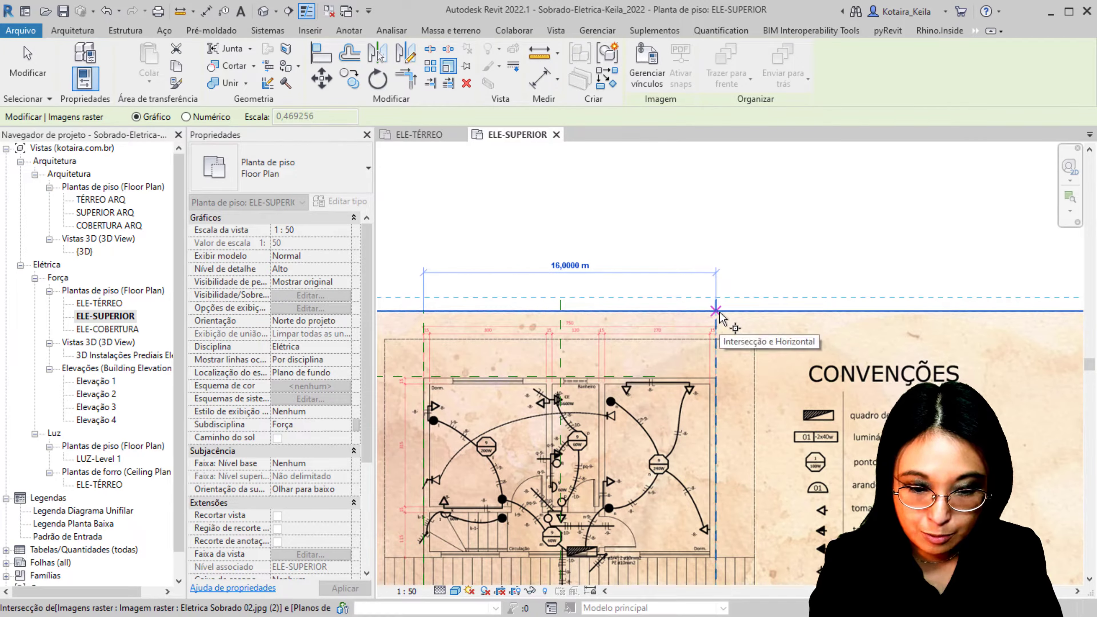
click(720, 318)
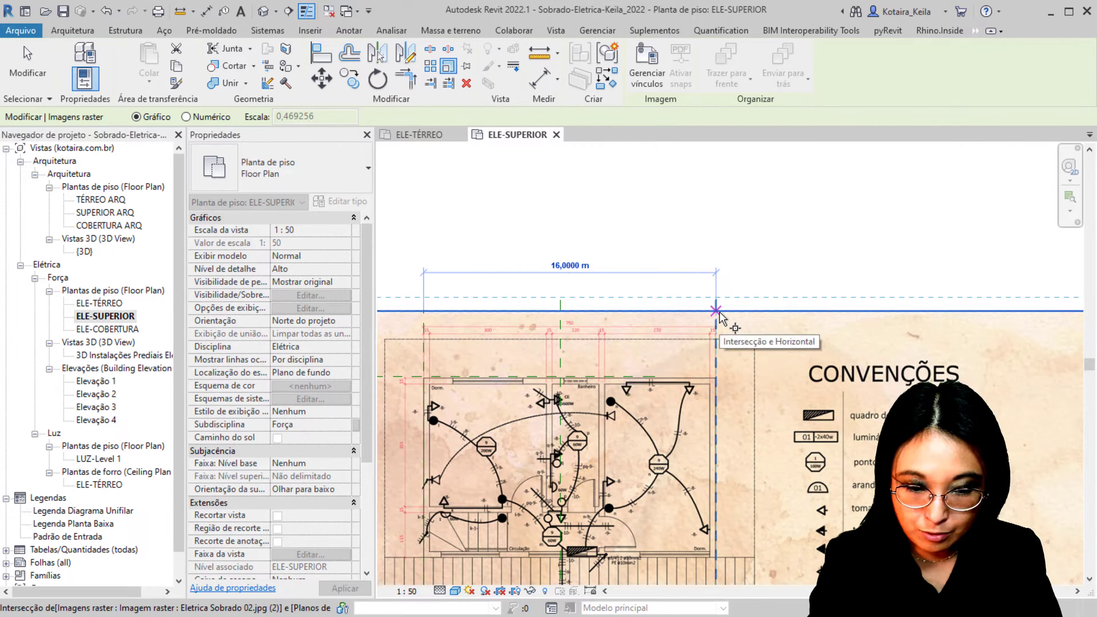
click(564, 311)
click(744, 280)
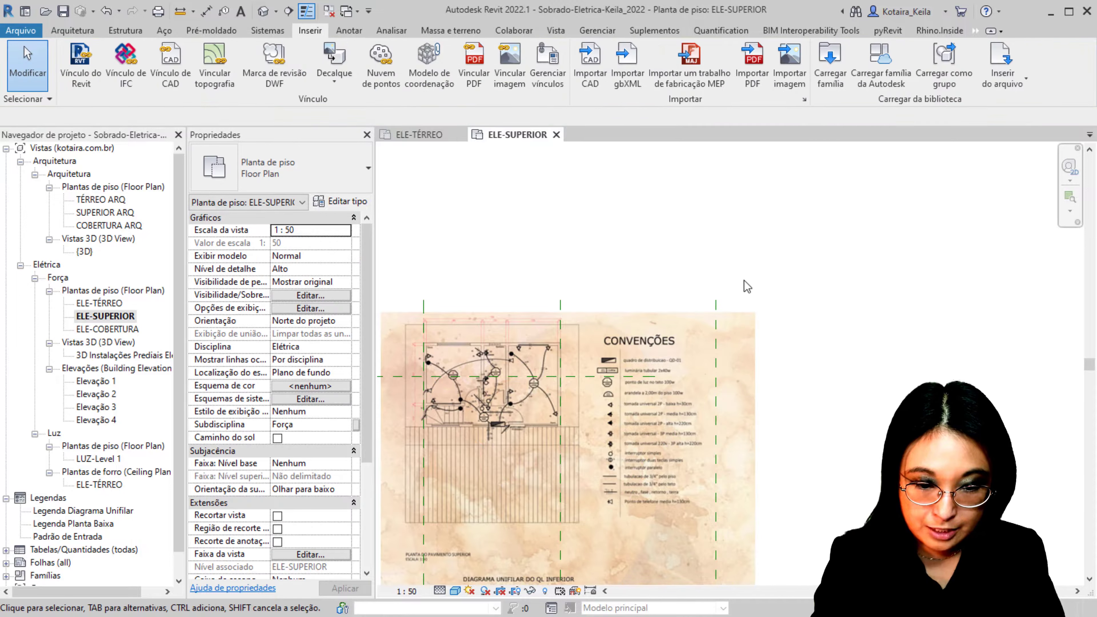
click(715, 304)
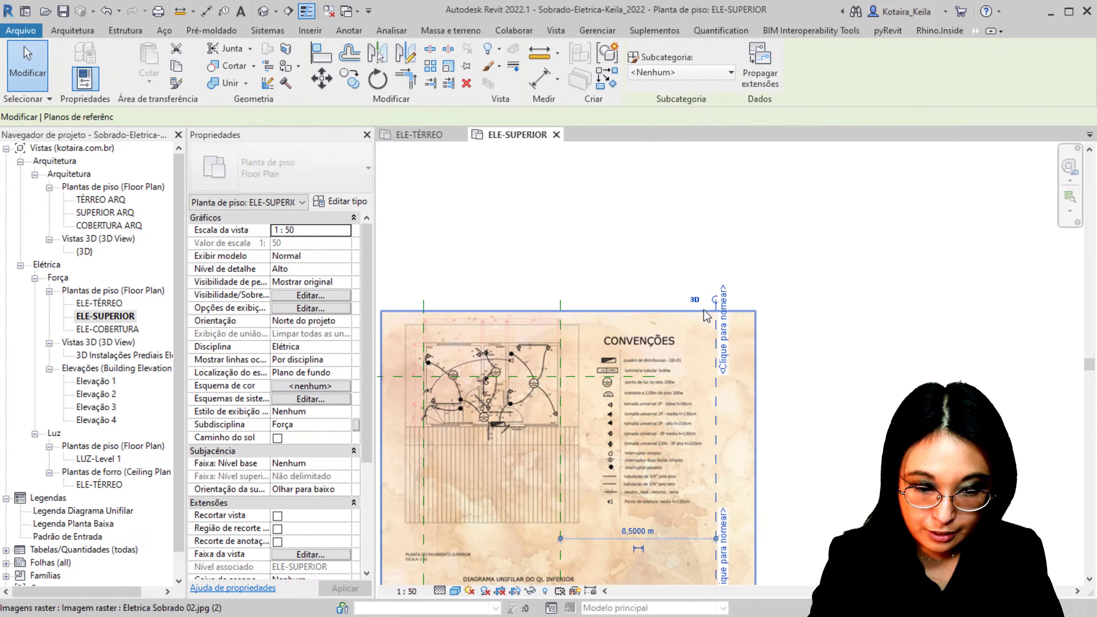
click(825, 245)
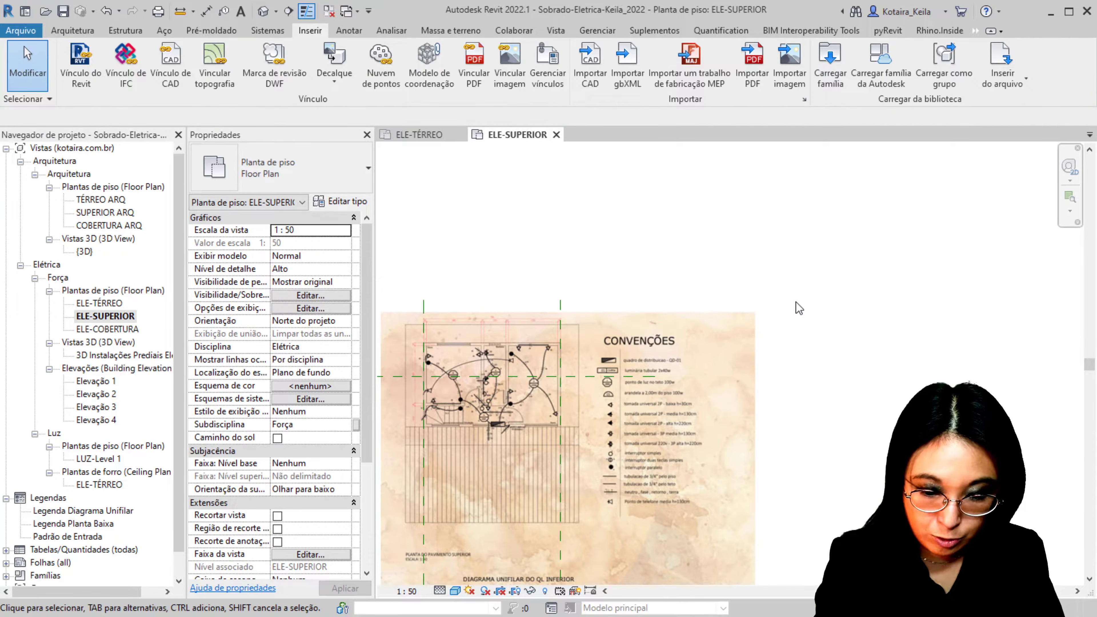
- Start moving the scaled plan image with its base point at the Dorm wall corner
click(754, 318)
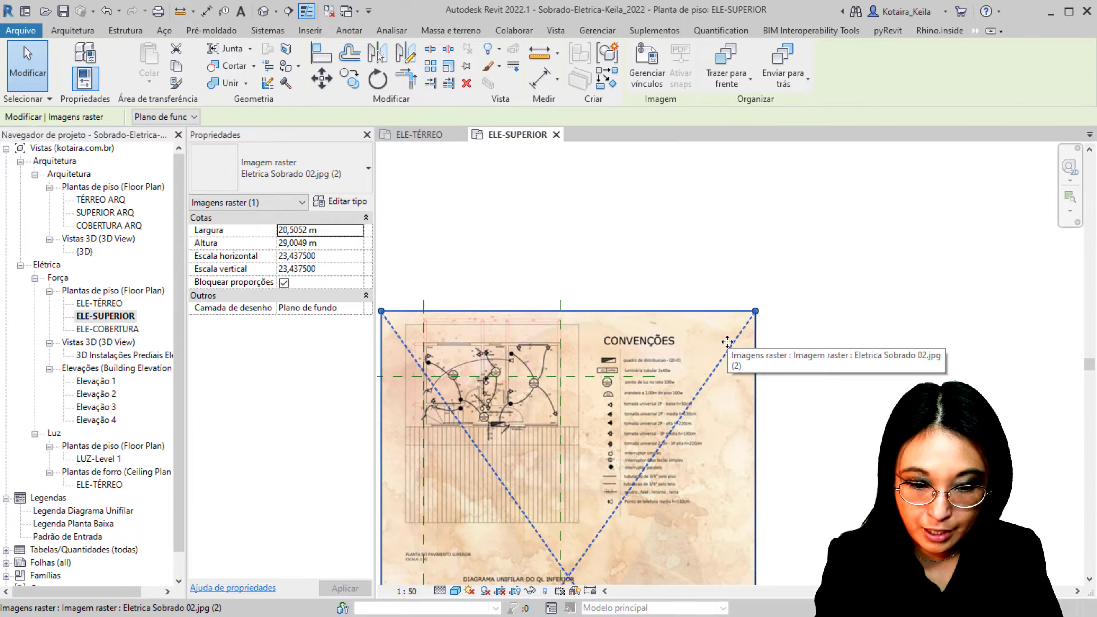
click(727, 342)
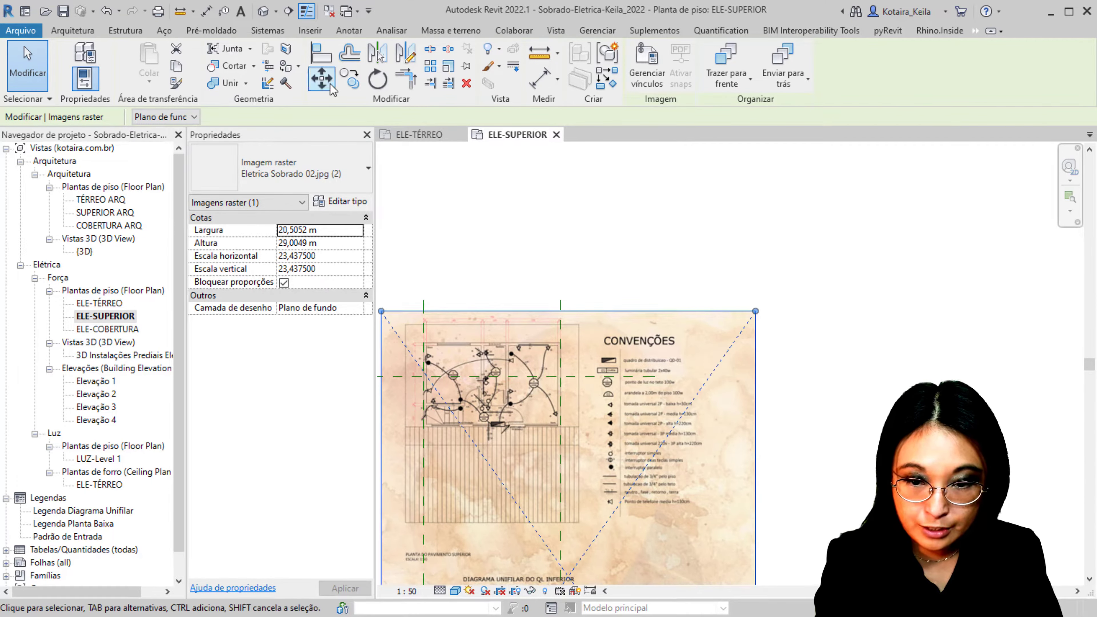
click(322, 78)
scroll(476, 344, up, 5)
scroll(476, 345, up, 4)
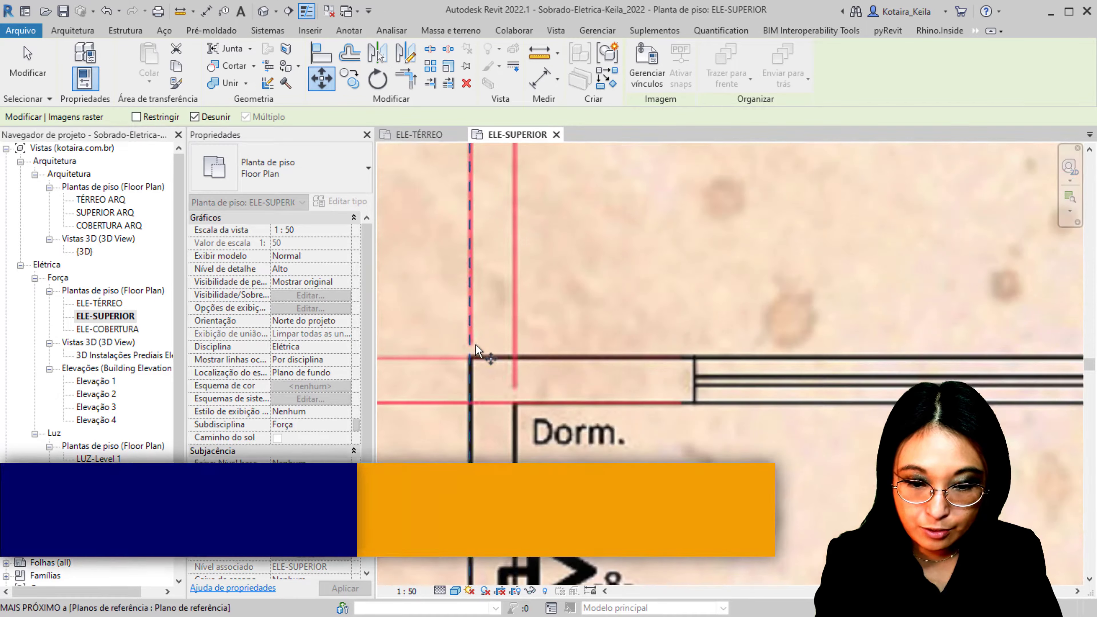
click(474, 359)
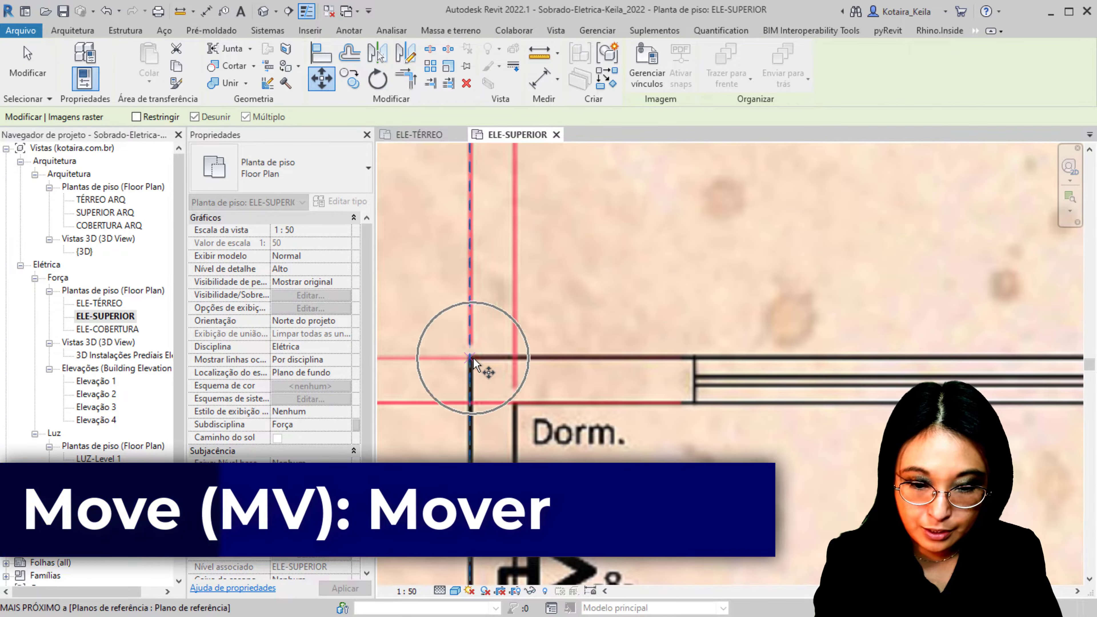
scroll(473, 360, up, 3)
click(470, 357)
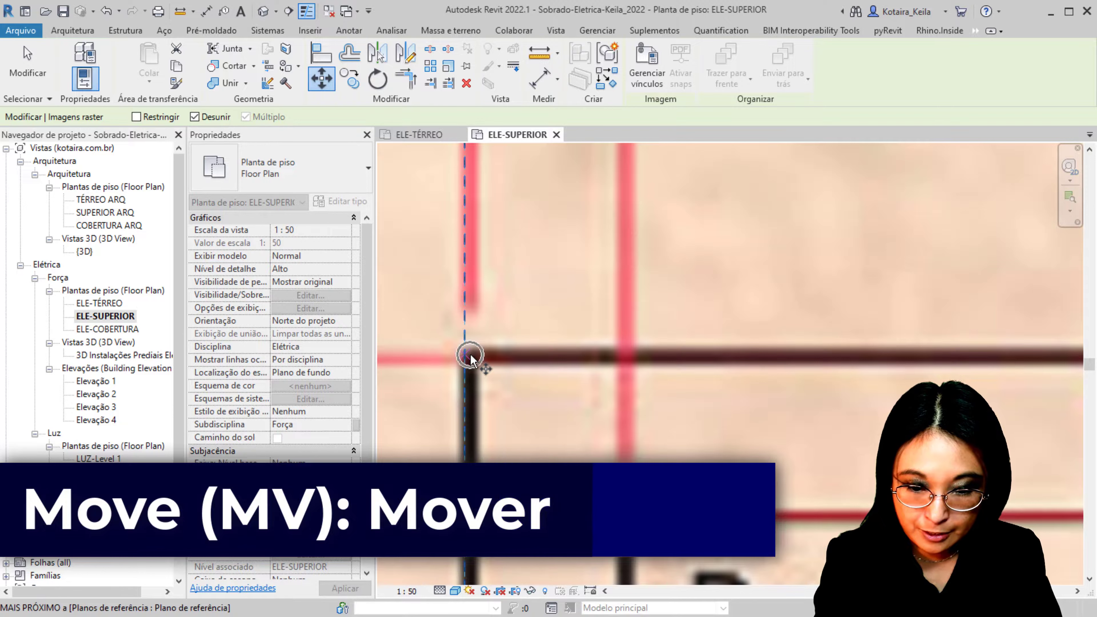
- Drop the image's Dorm wall corner onto the reference-plane crossing near the view centre
scroll(473, 358, down, 3)
scroll(606, 318, down, 2)
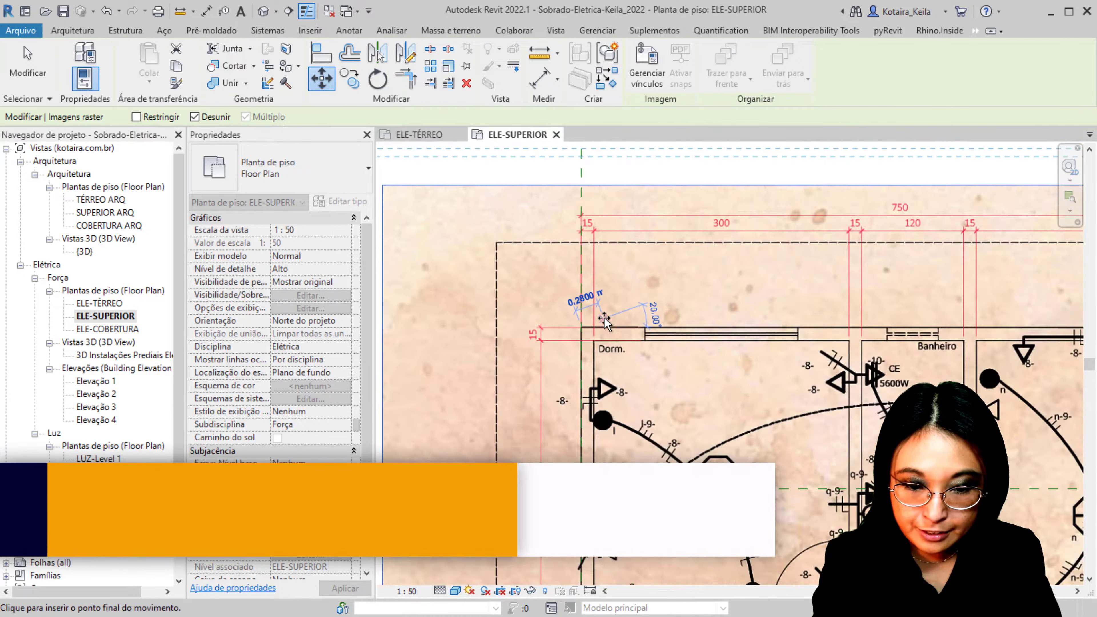
scroll(735, 294, down, 2)
scroll(835, 275, down, 2)
scroll(717, 289, down, 2)
scroll(862, 233, down, 2)
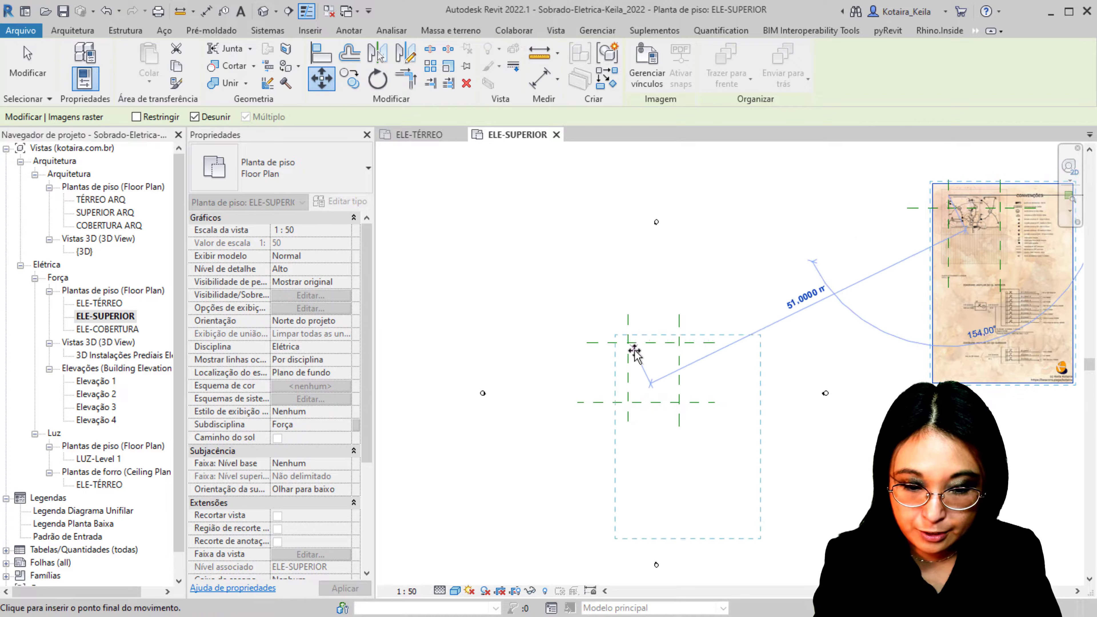
scroll(629, 346, up, 3)
scroll(628, 346, up, 3)
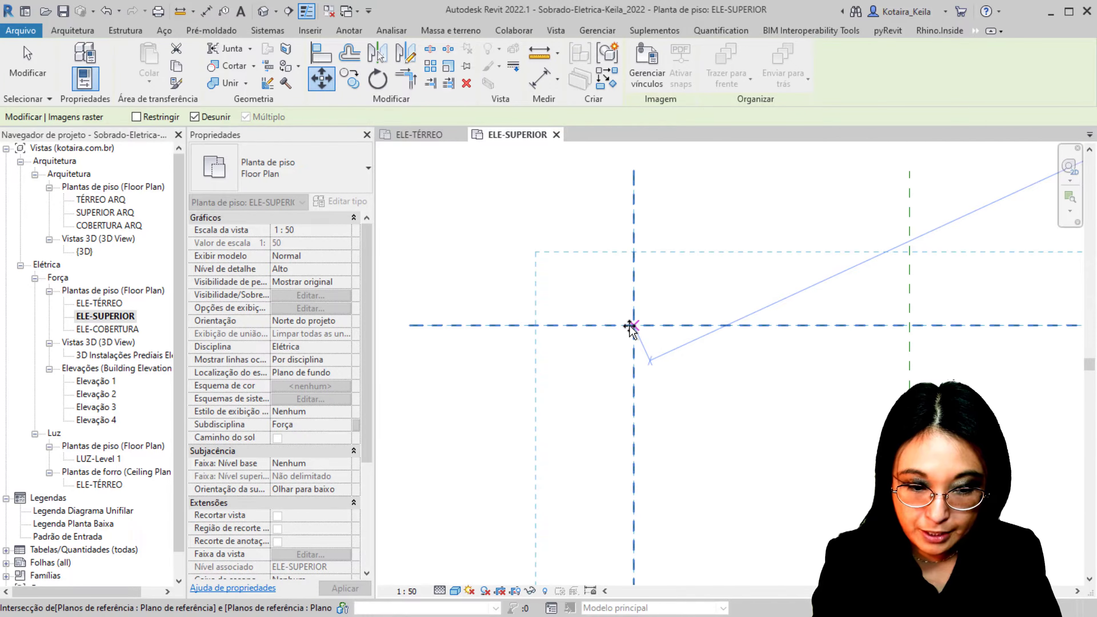
click(631, 327)
scroll(648, 338, down, 3)
scroll(1007, 301, down, 2)
key(Escape)
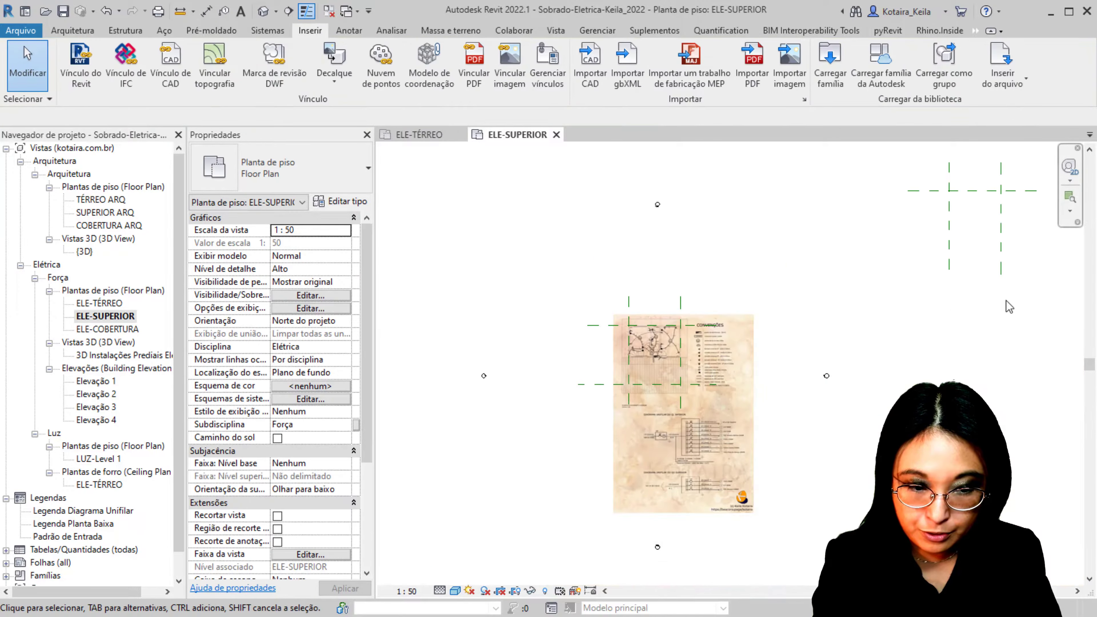
drag(900, 175, 901, 174)
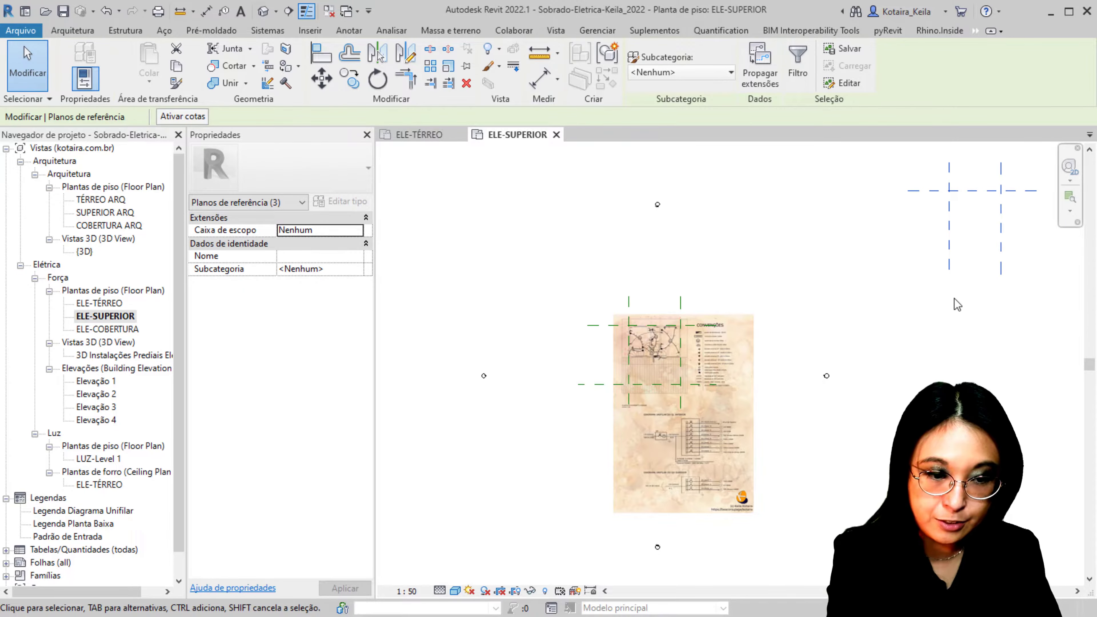
key(Delete)
scroll(622, 329, up, 4)
scroll(731, 311, up, 1)
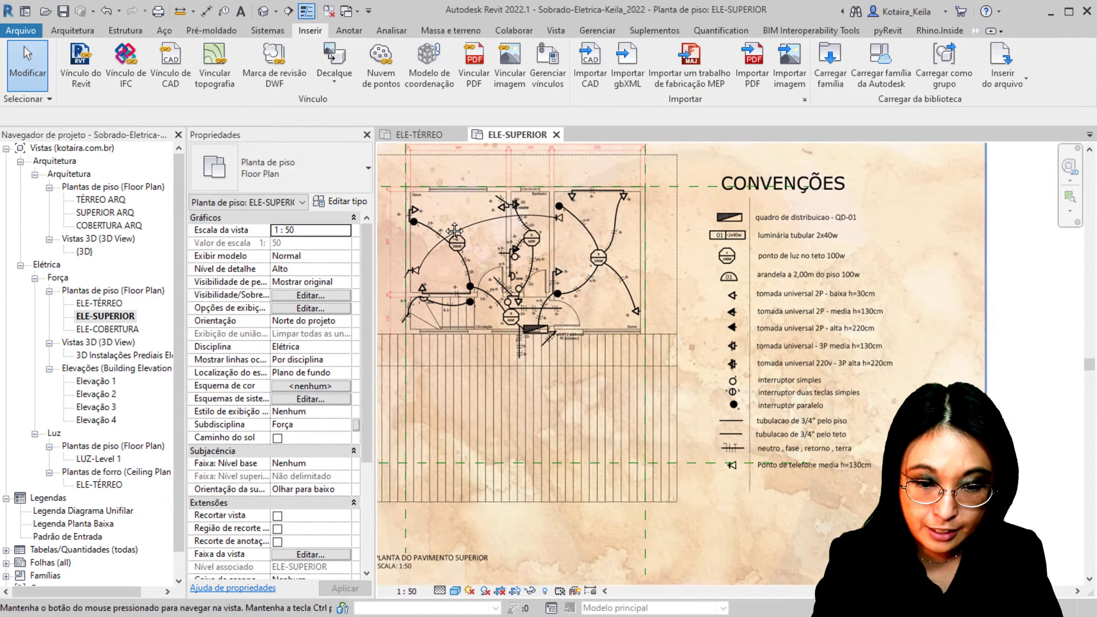
scroll(615, 222, up, 3)
scroll(618, 218, up, 3)
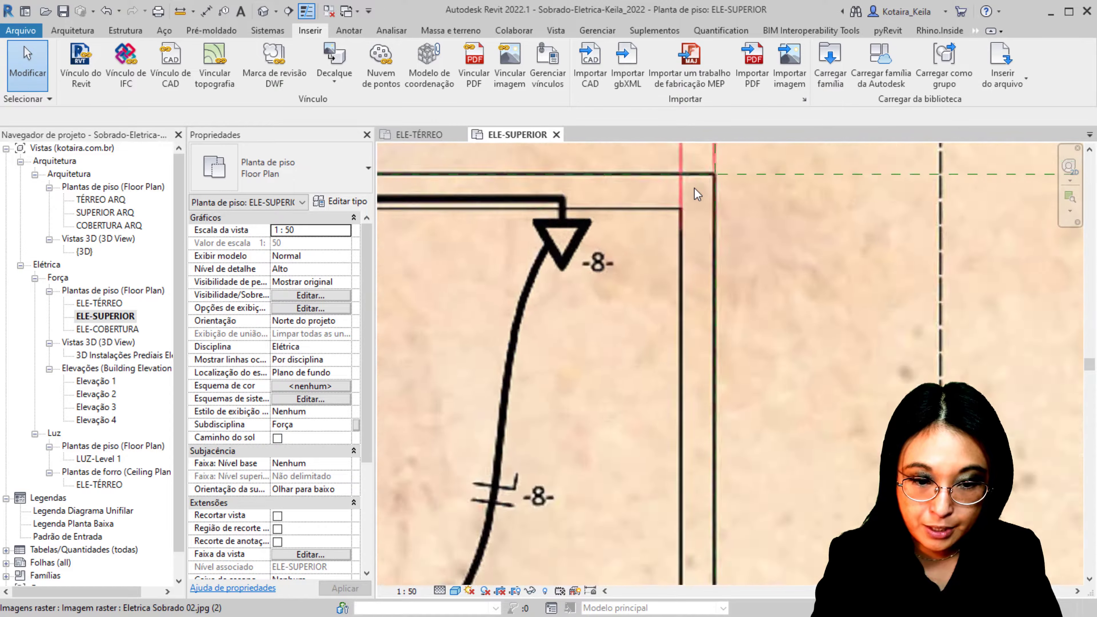
scroll(648, 208, up, 2)
scroll(697, 193, down, 3)
scroll(648, 259, down, 2)
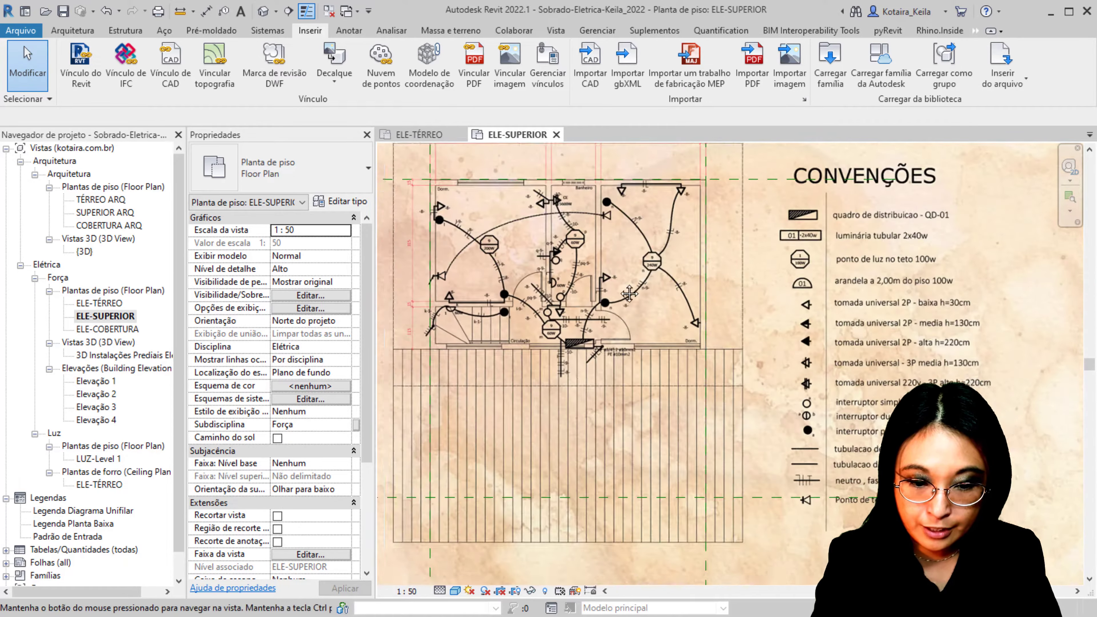
scroll(540, 389, up, 2)
scroll(522, 411, up, 1)
scroll(521, 412, down, 2)
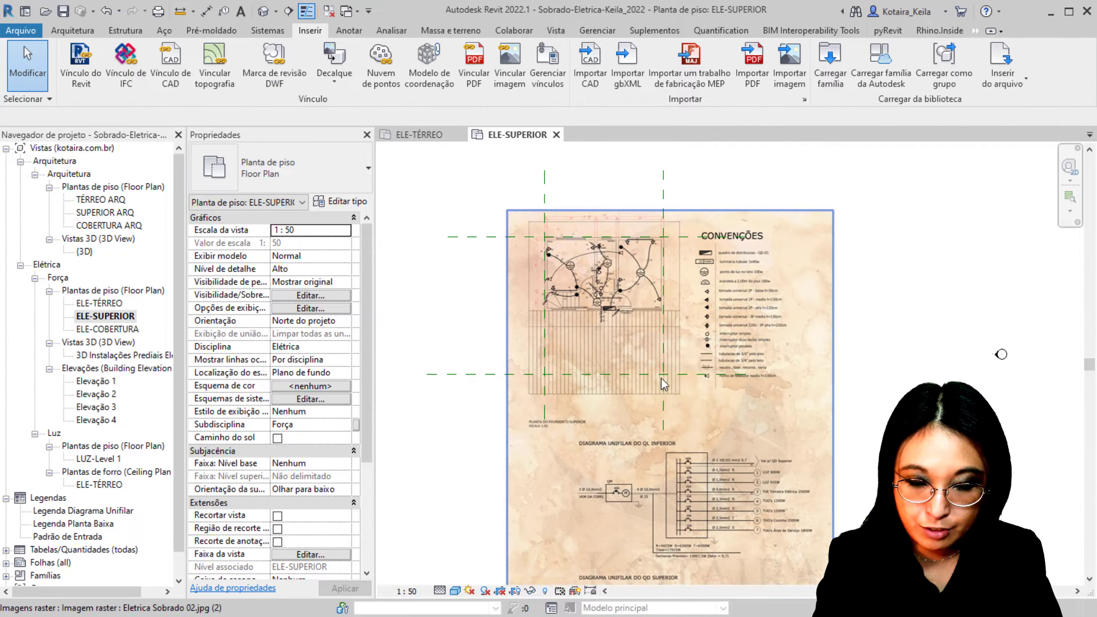
scroll(497, 429, down, 2)
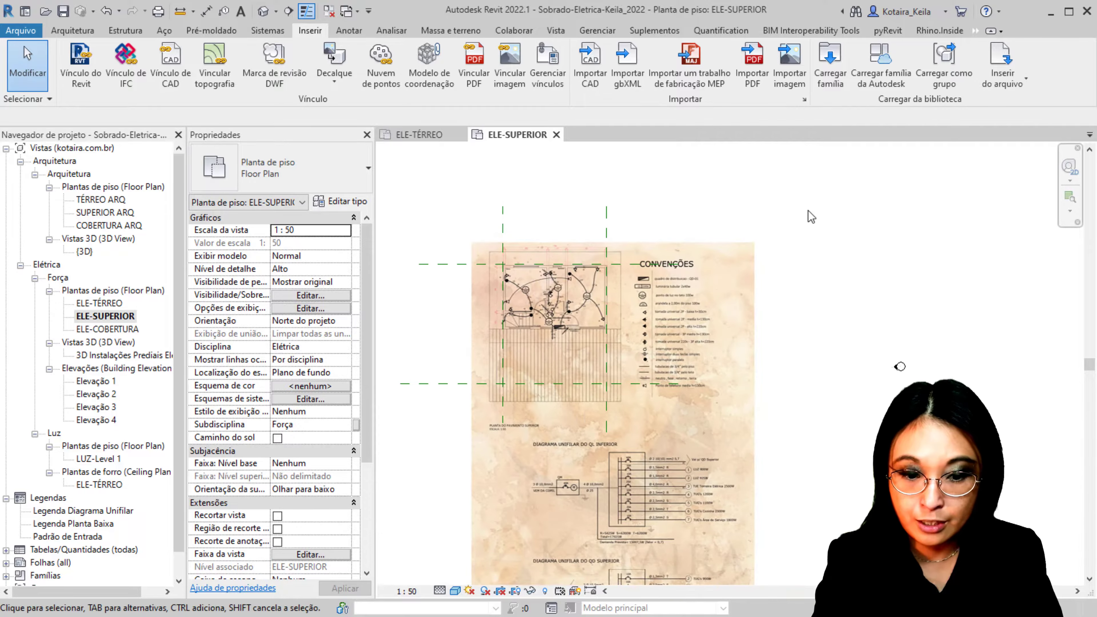
- Pin the Eletrica Sobrado 02.jpg image, then test it by trying to move and delete it
click(743, 275)
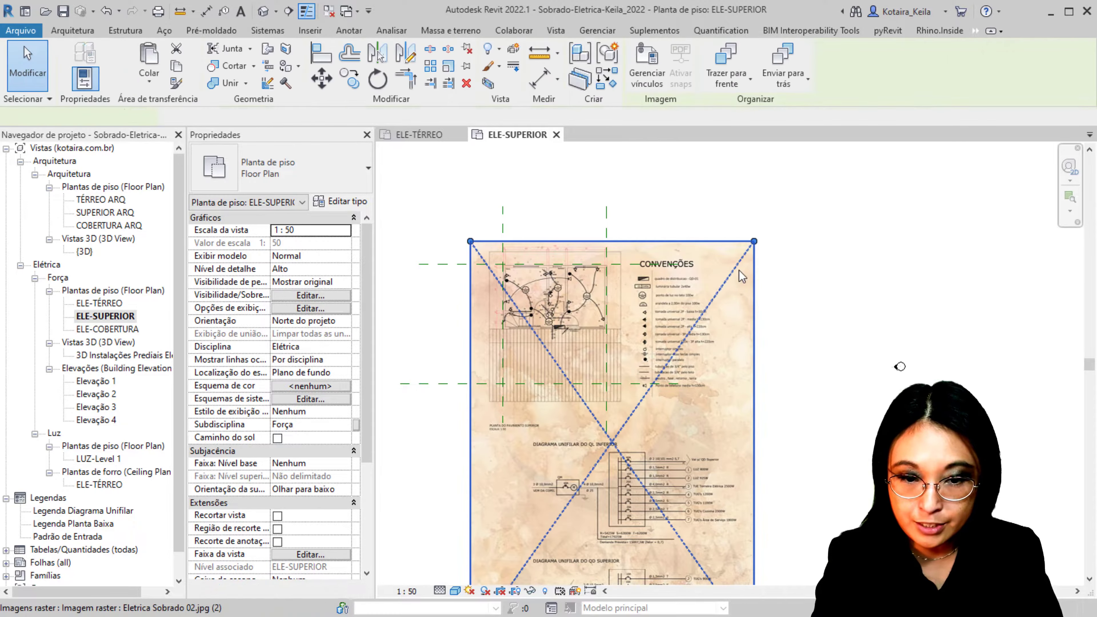
click(465, 69)
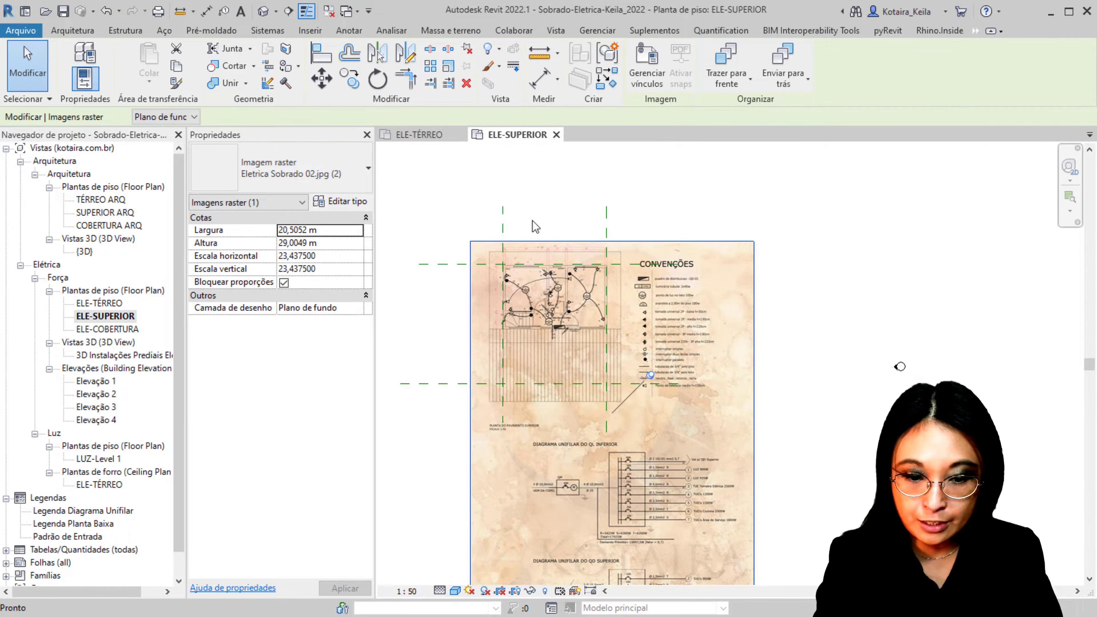
mouse_move(654, 316)
mouse_down()
mouse_move(704, 288)
mouse_move(756, 199)
mouse_up()
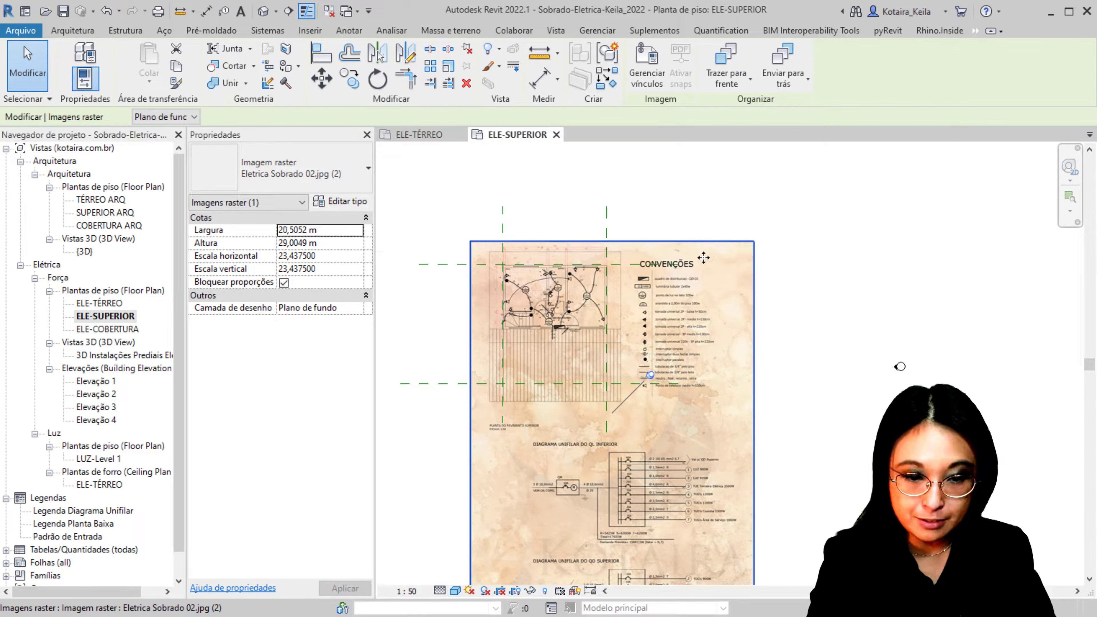
click(722, 281)
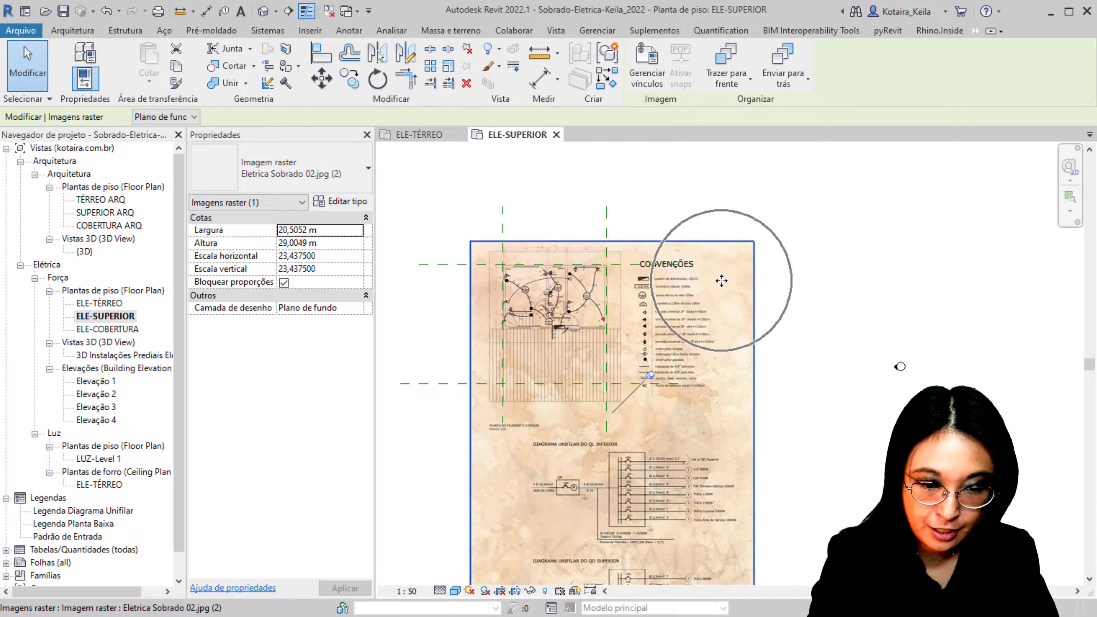
click(642, 394)
drag(887, 545, 599, 228)
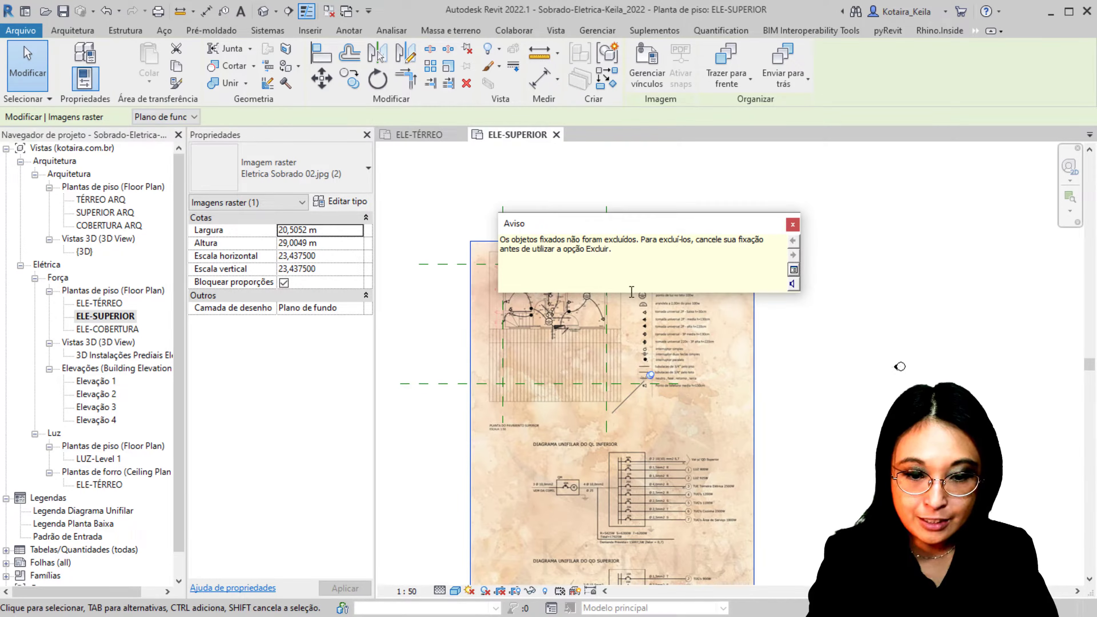
- Dismiss the Aviso pinned-objects warning and reselect the still-pinned Eletrica Sobrado 02.jpg image
click(792, 225)
key(Escape)
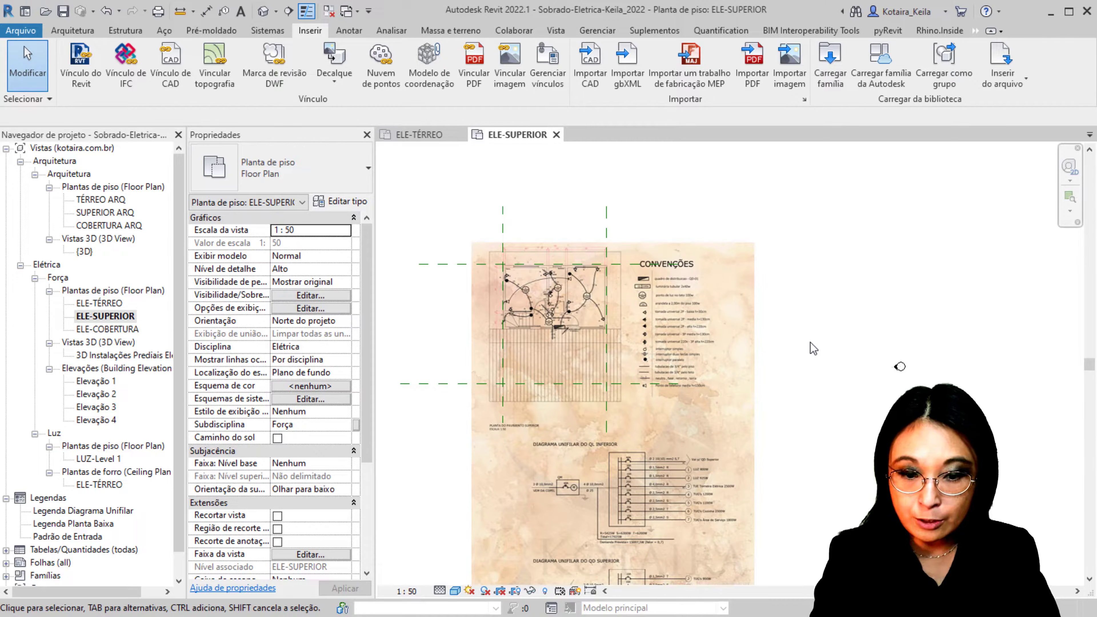
click(738, 300)
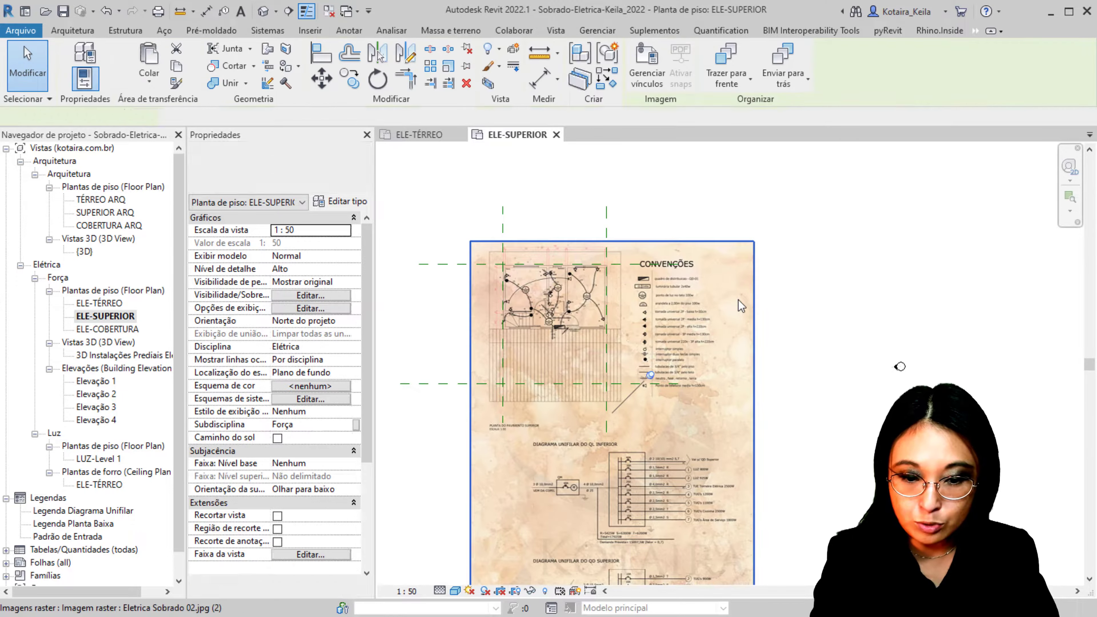
click(736, 298)
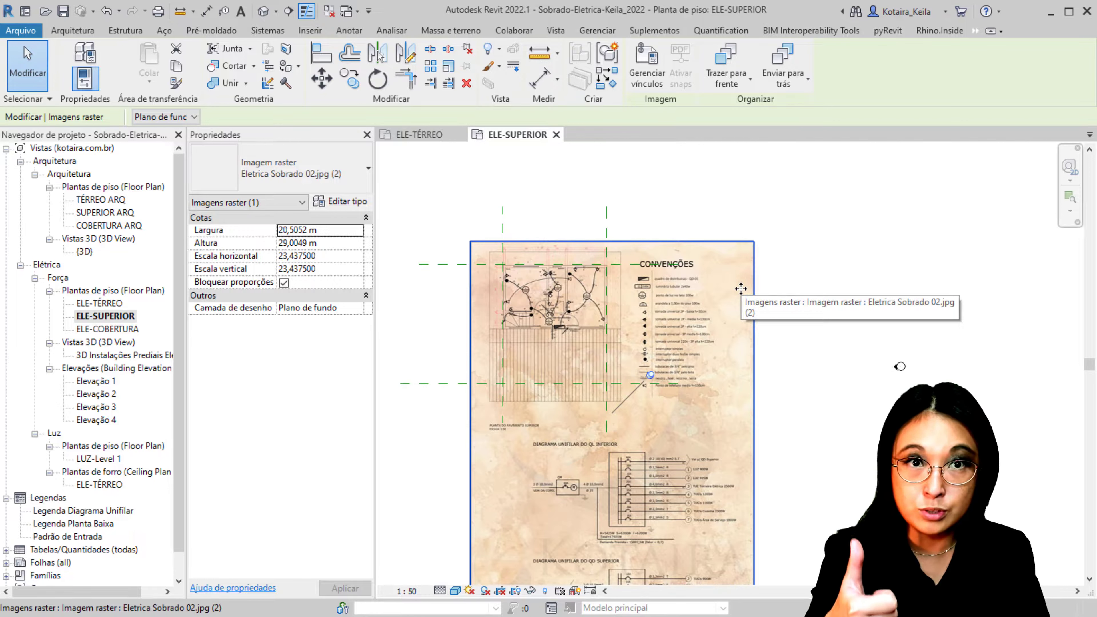
click(742, 289)
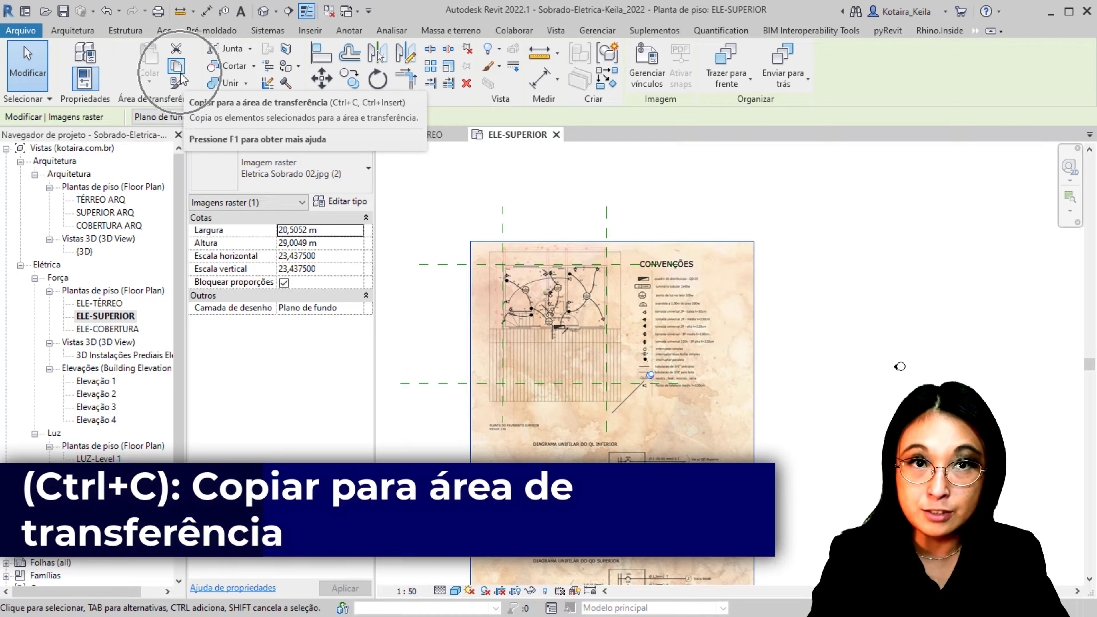
mouse_move(176, 66)
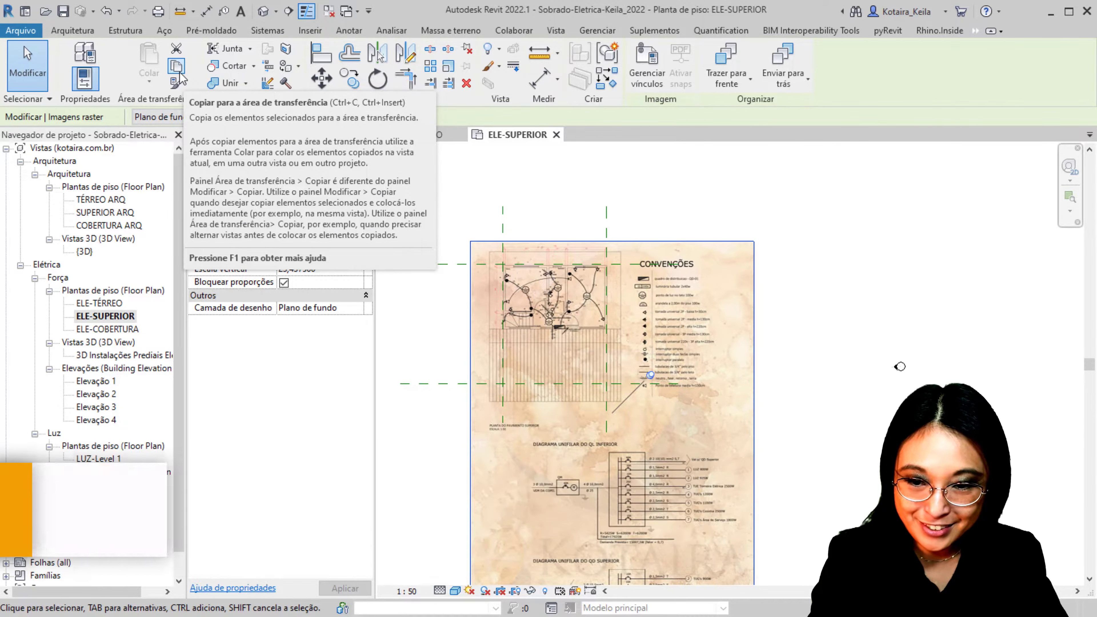
- Copy the Eletrica Sobrado 02.jpg image to the clipboard and open the SUPERIOR ARQ plan
click(178, 69)
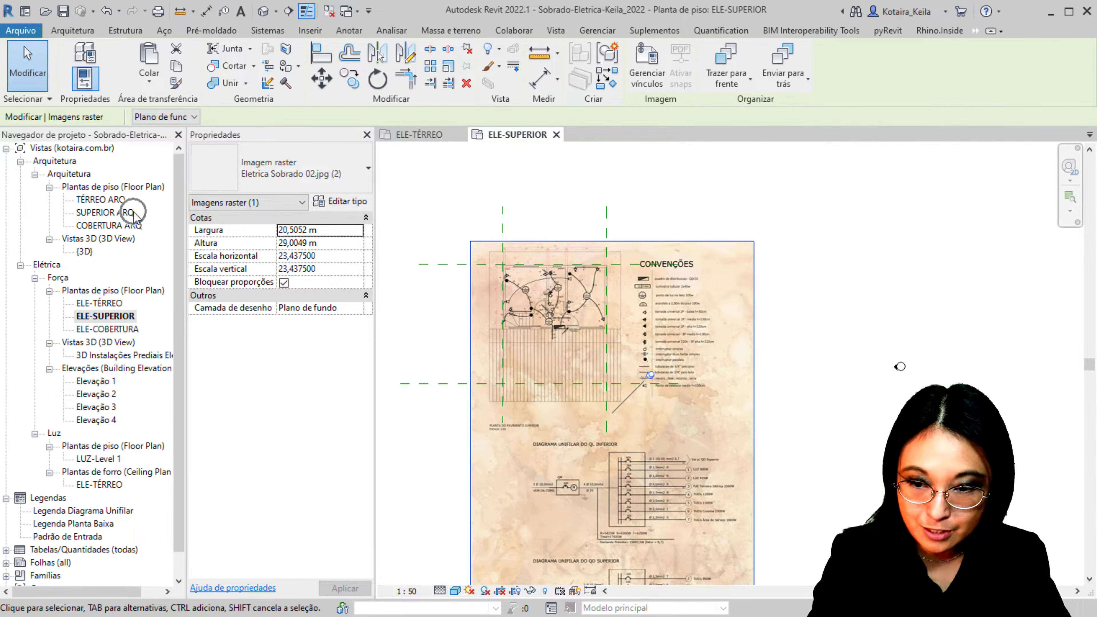
key(Escape)
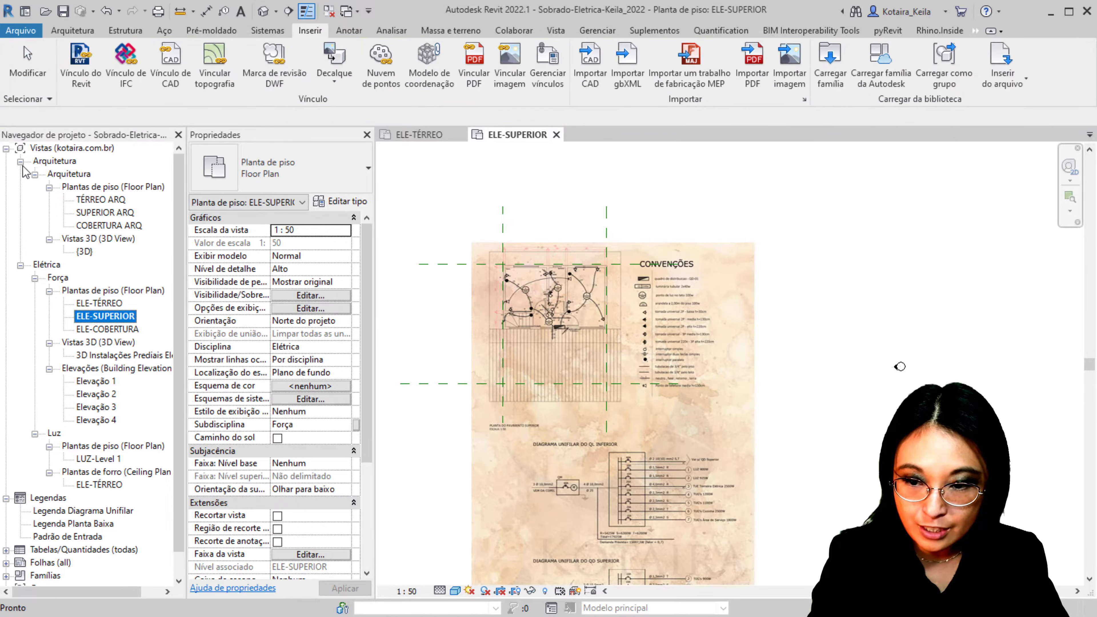
click(21, 166)
click(20, 166)
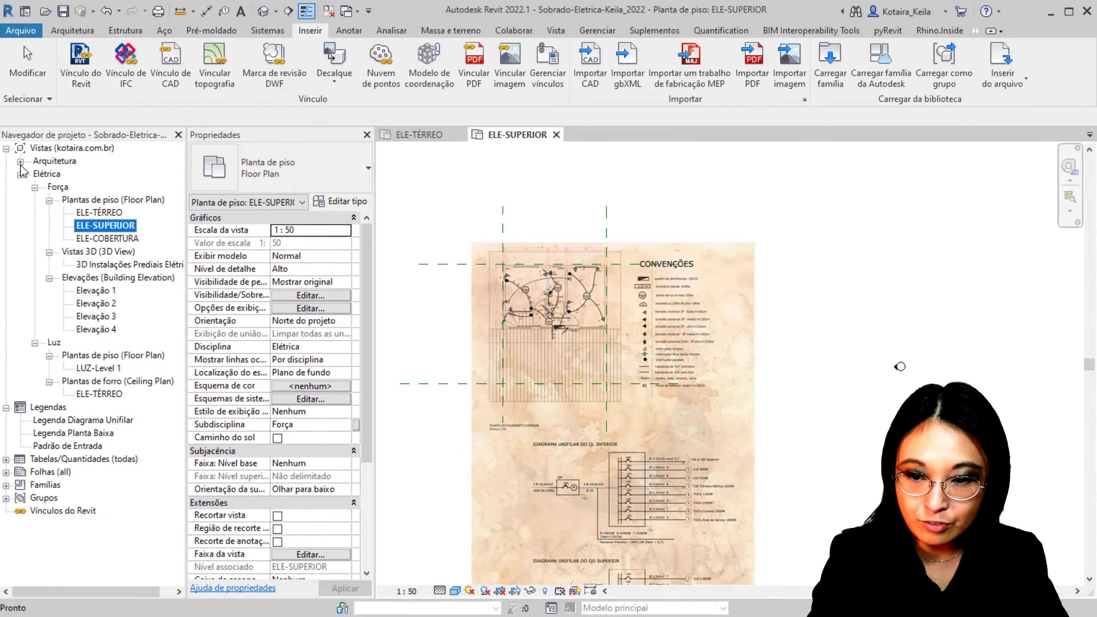
double_click(36, 175)
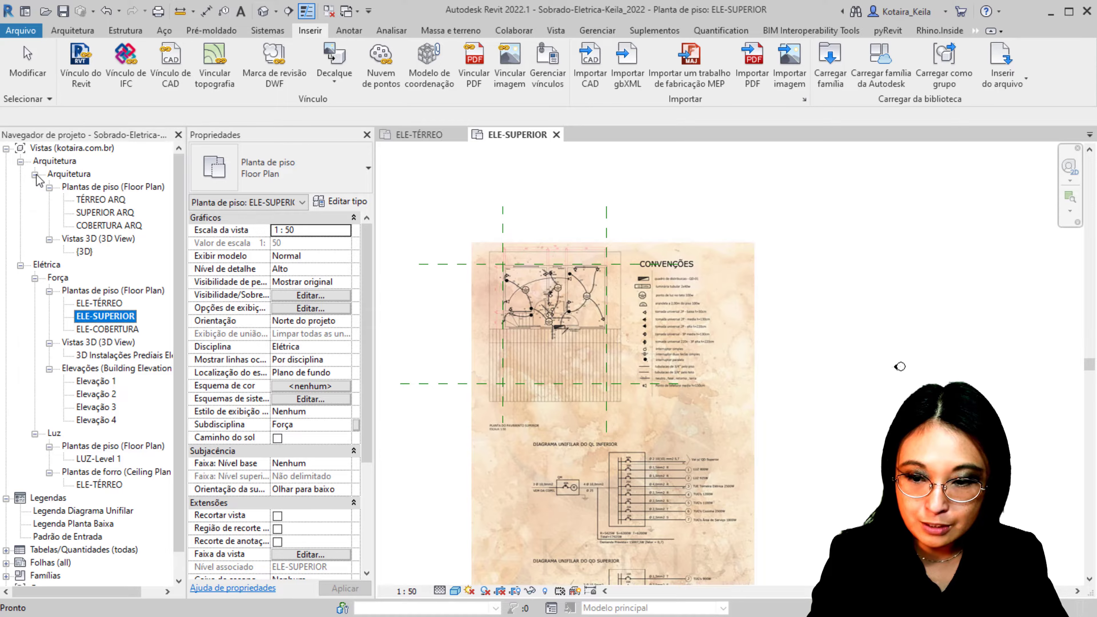
double_click(49, 189)
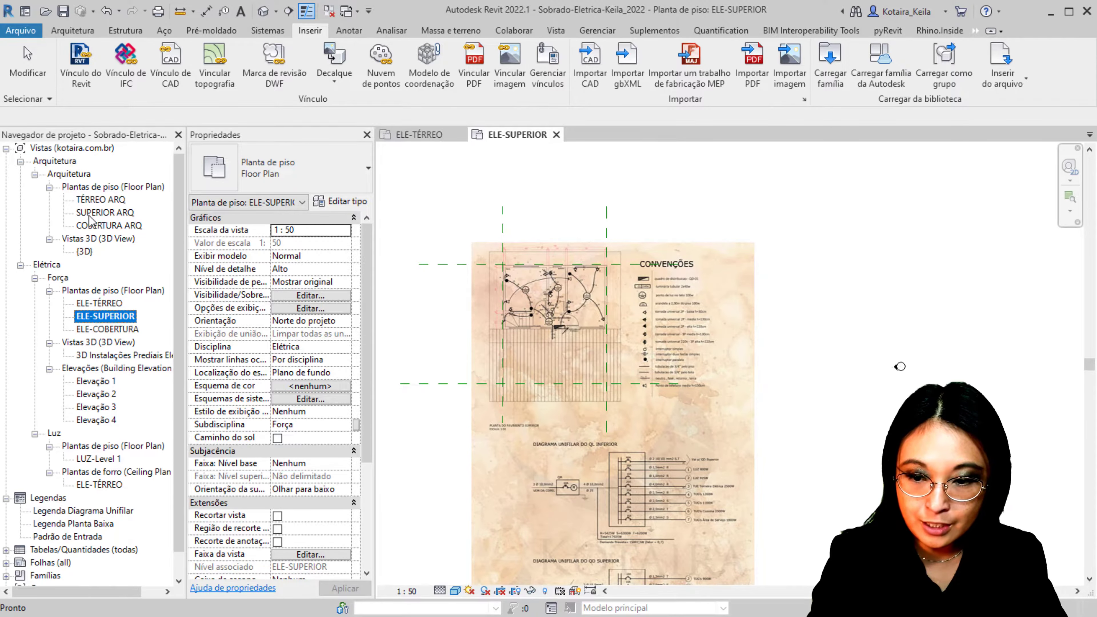
double_click(108, 213)
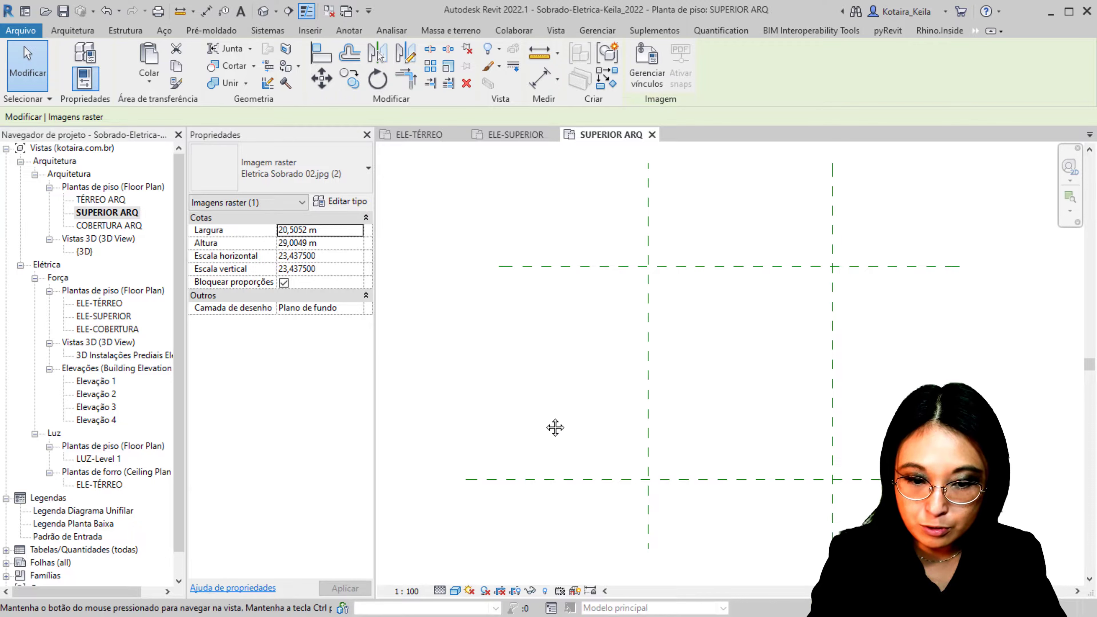
middle_drag(609, 406, 461, 414)
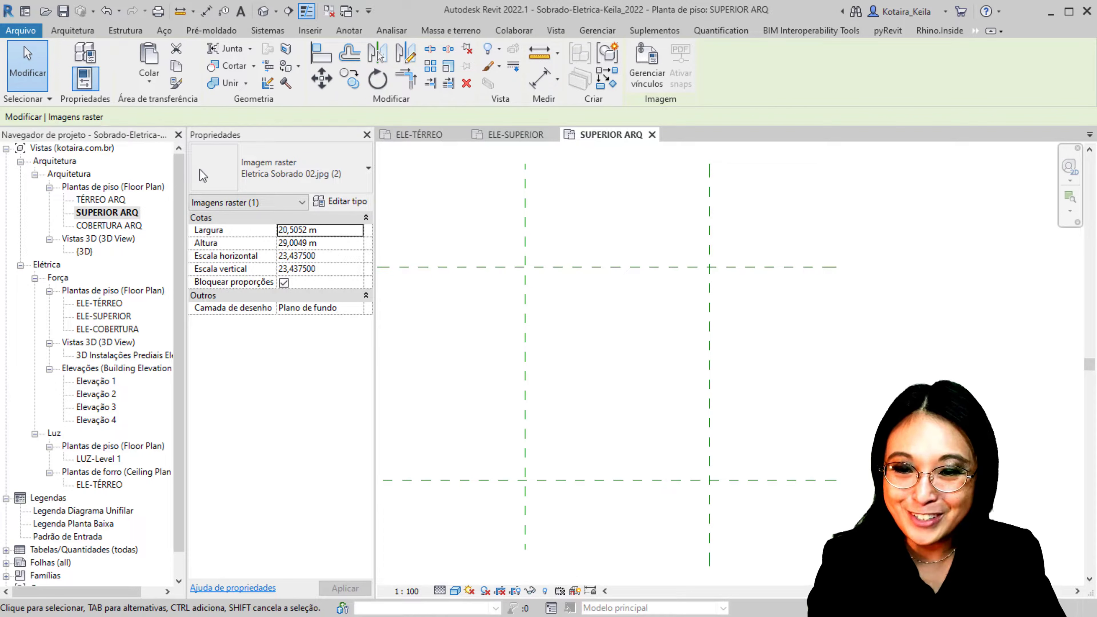
- Paste the image Aligned to Current View, pin it, and reopen ELE-TÉRREO
click(150, 82)
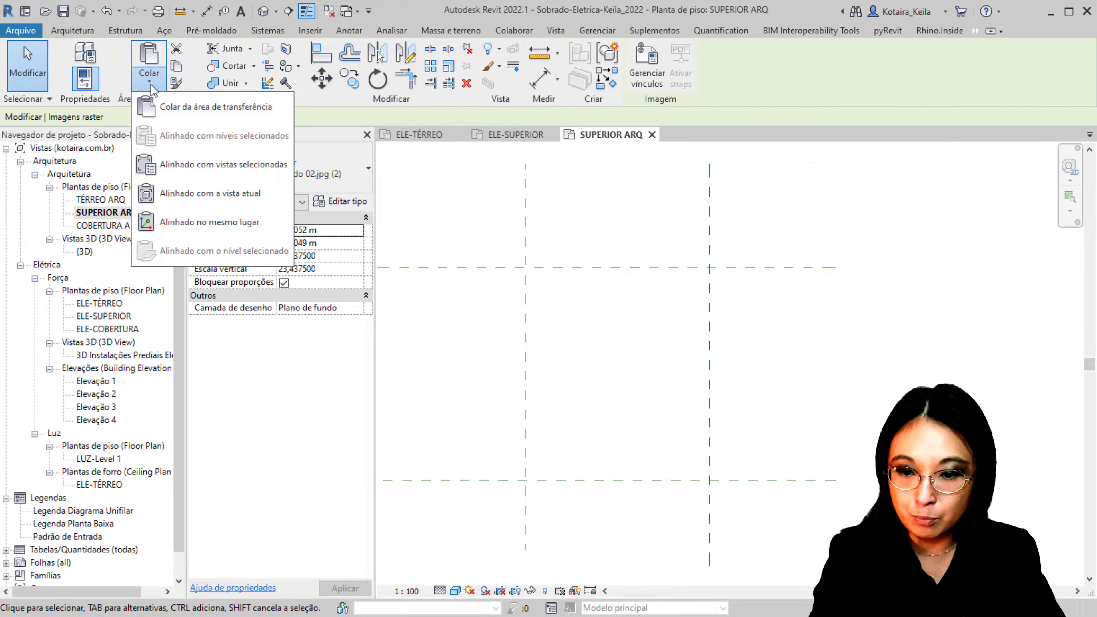
click(174, 203)
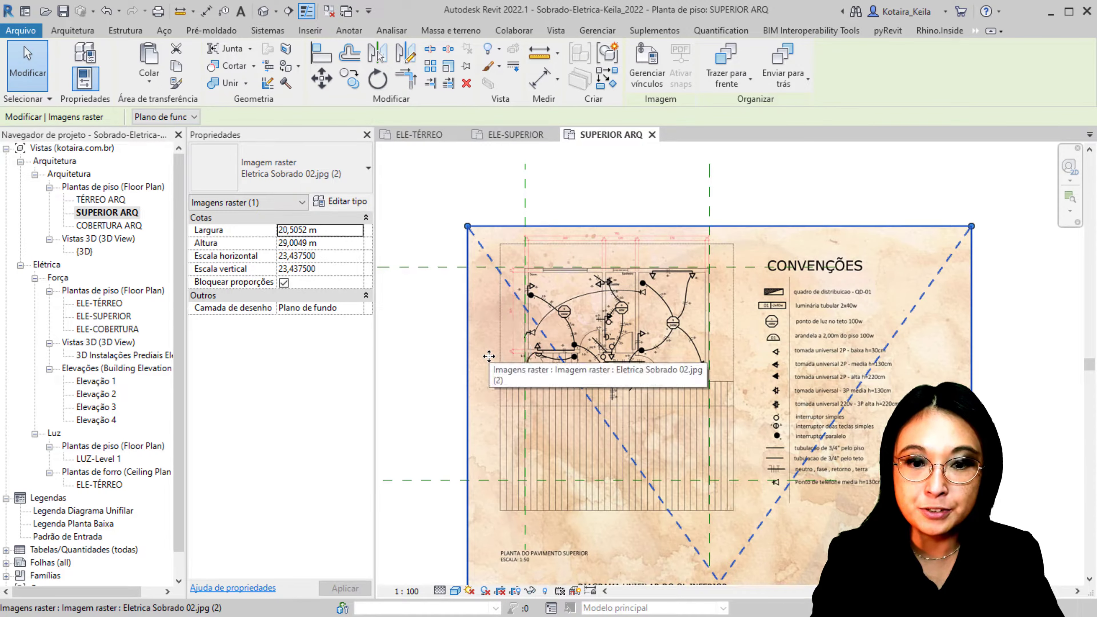
click(466, 69)
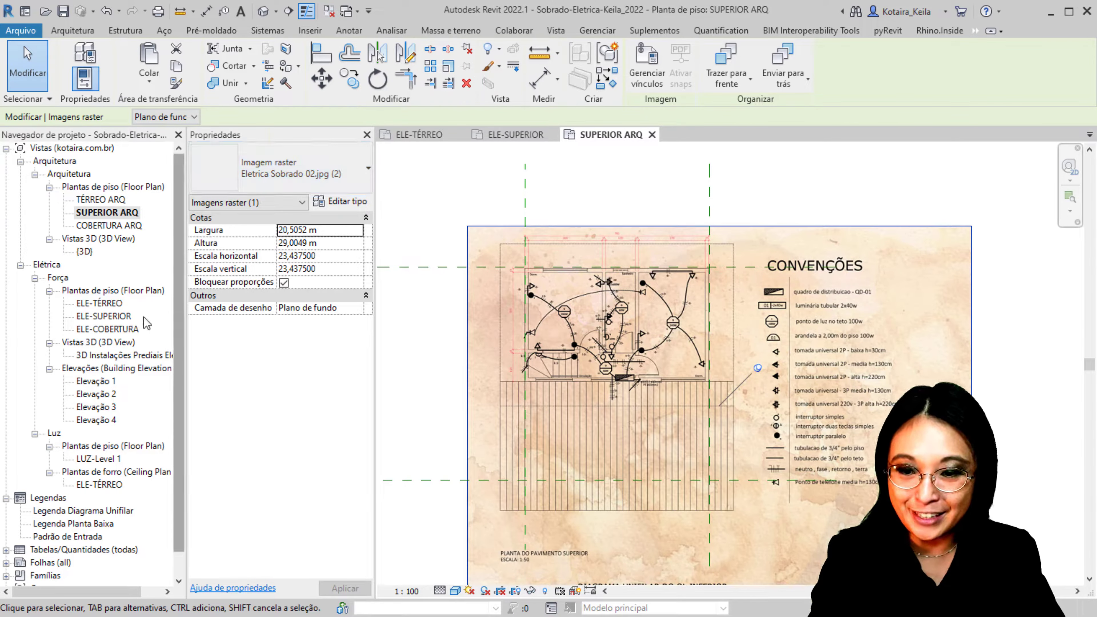
double_click(109, 303)
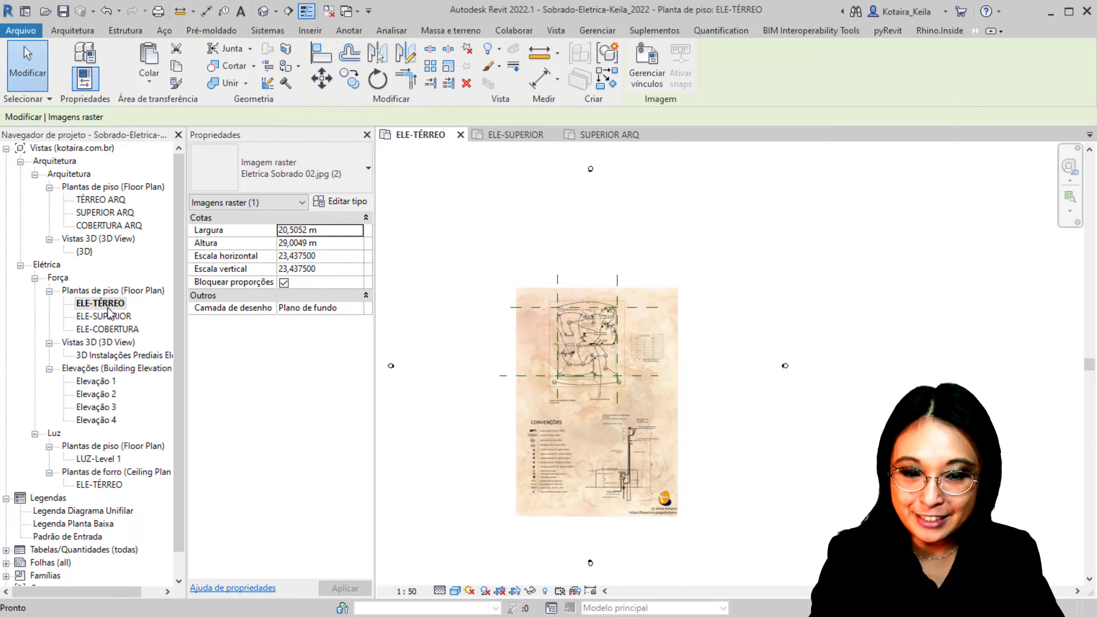
- Copy Eletrica Sobrado 01.jpg from ELE-TÉRREO and paste it Aligned to Current View in TÉRREO ARQ
click(654, 290)
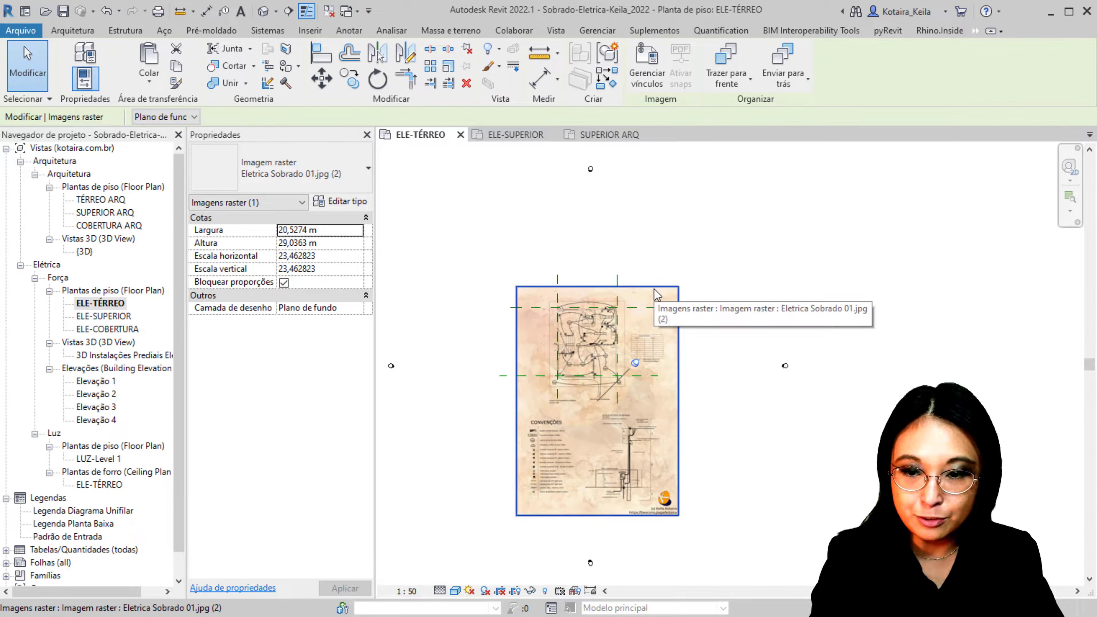
click(181, 68)
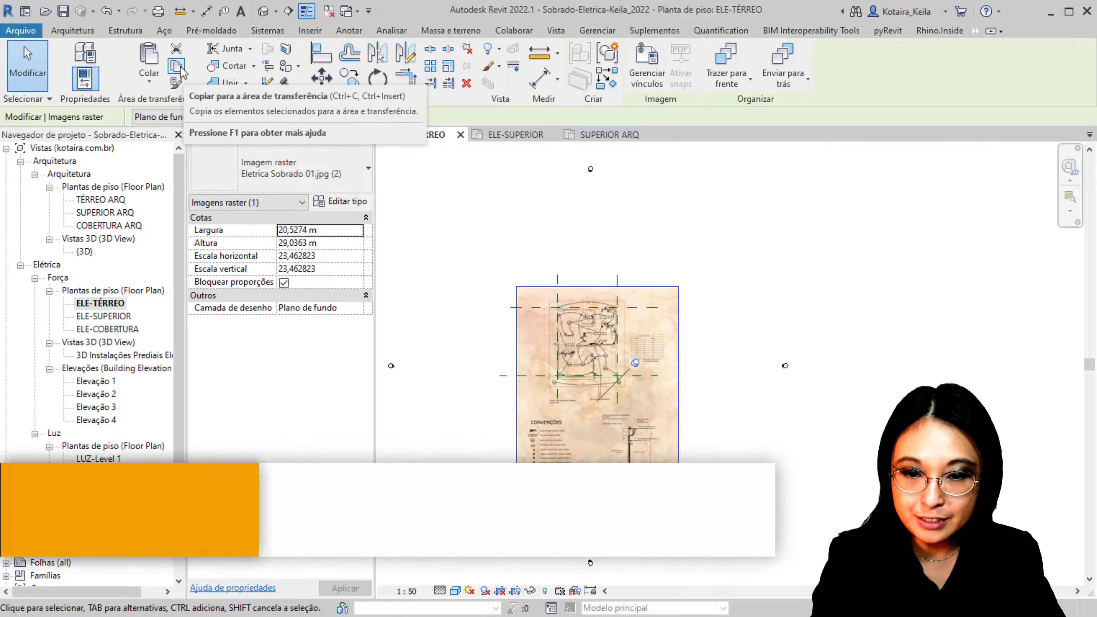
double_click(121, 202)
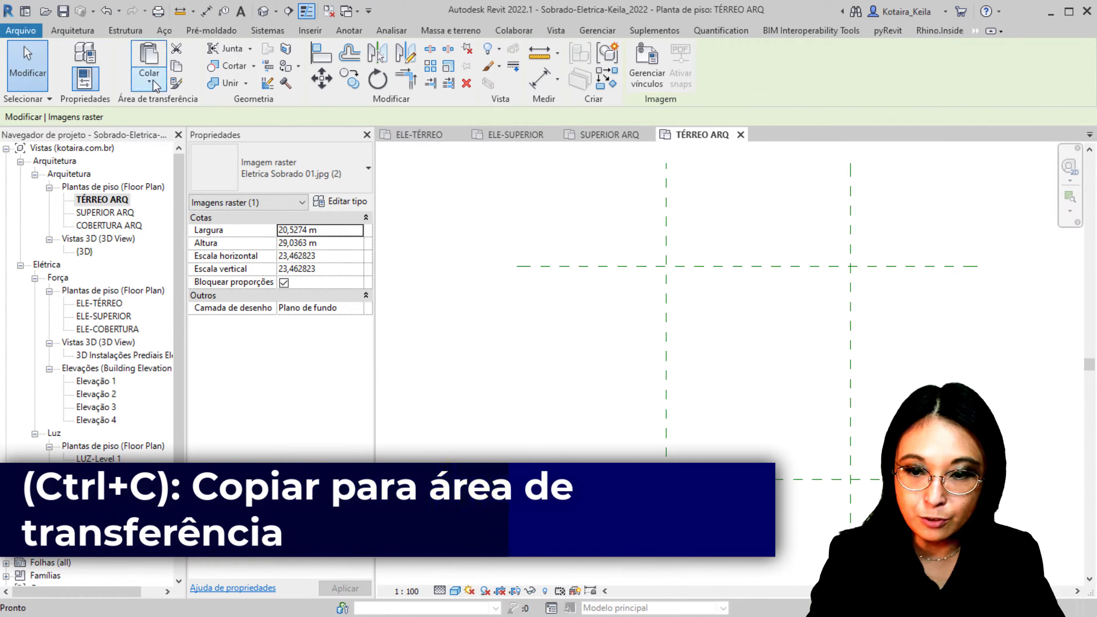
click(154, 82)
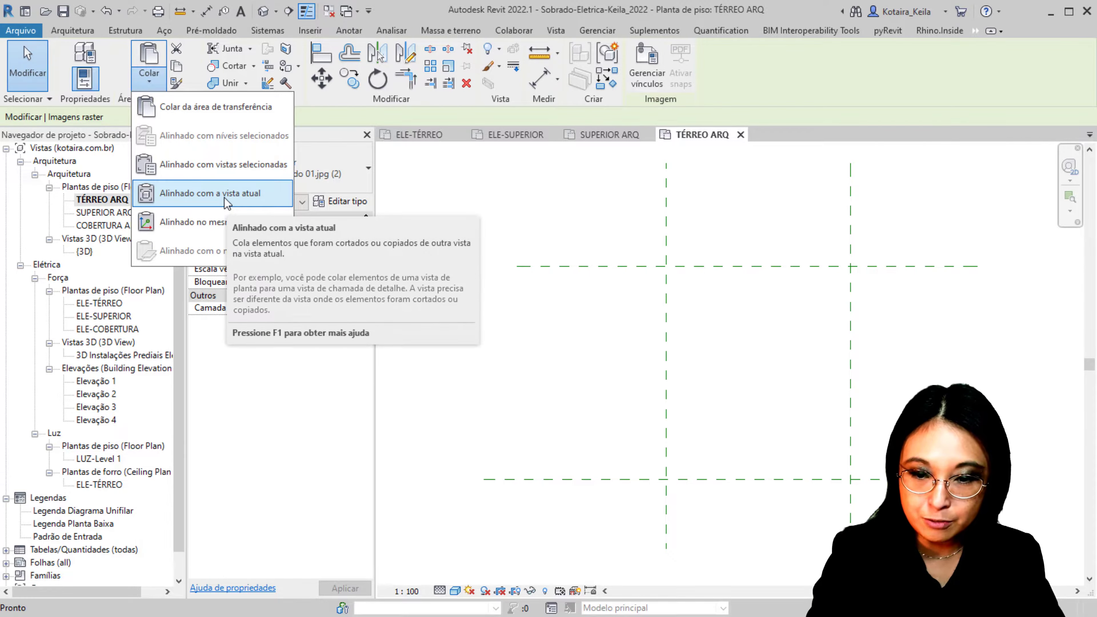
click(224, 197)
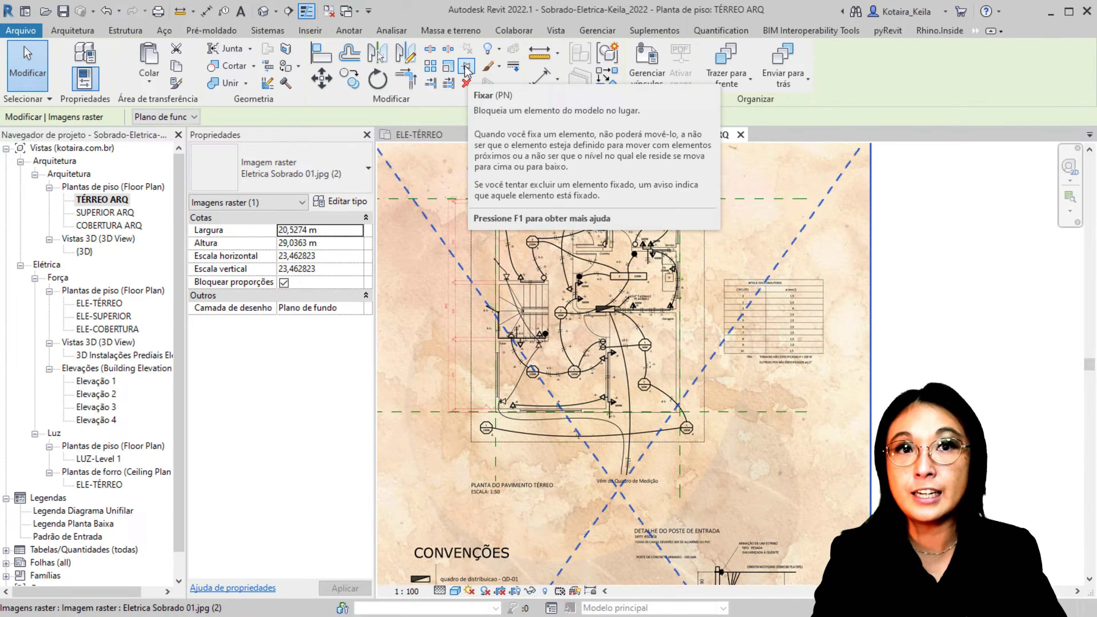
scroll(570, 311, down, 4)
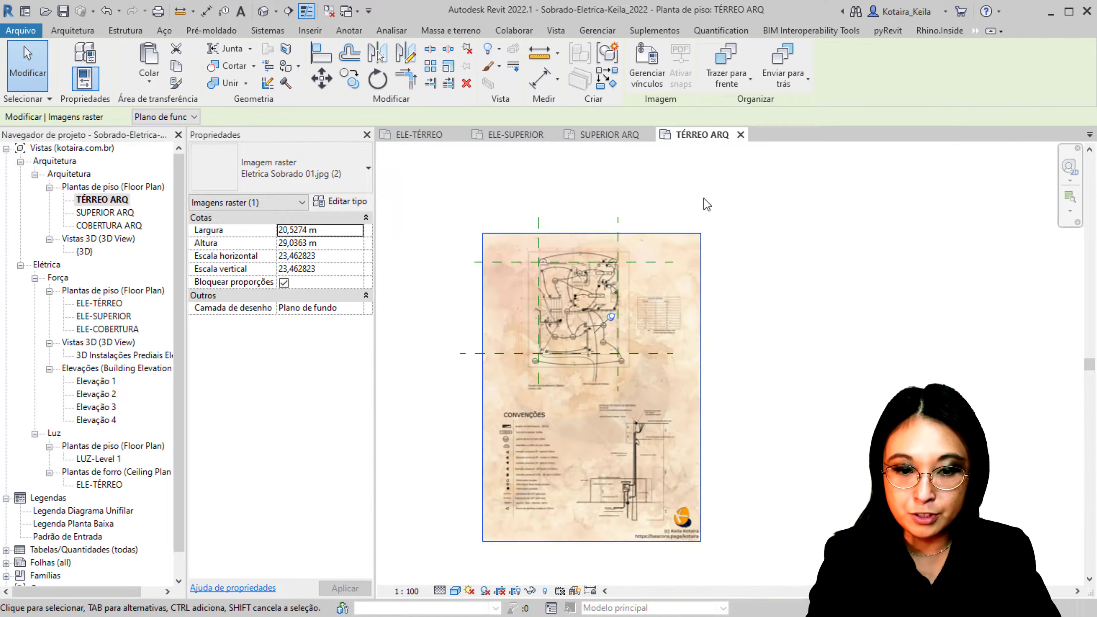
- Switch to ELE-TÉRREO, inspect its CONVENÇÕES legend, and select the ELE-TÉRREO ceiling plan
click(459, 472)
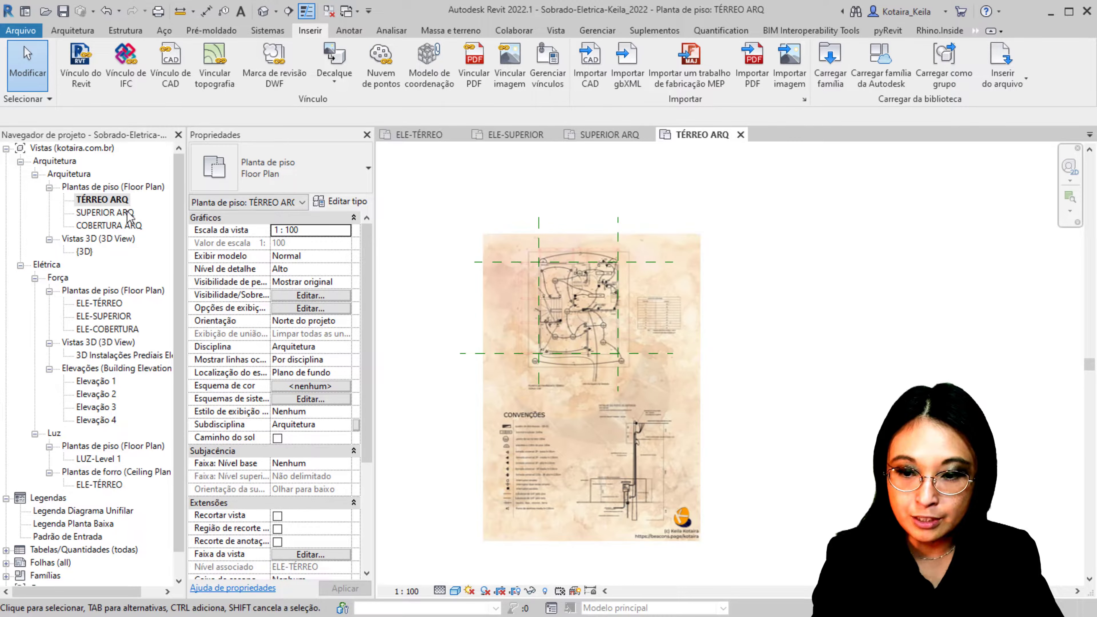
double_click(105, 212)
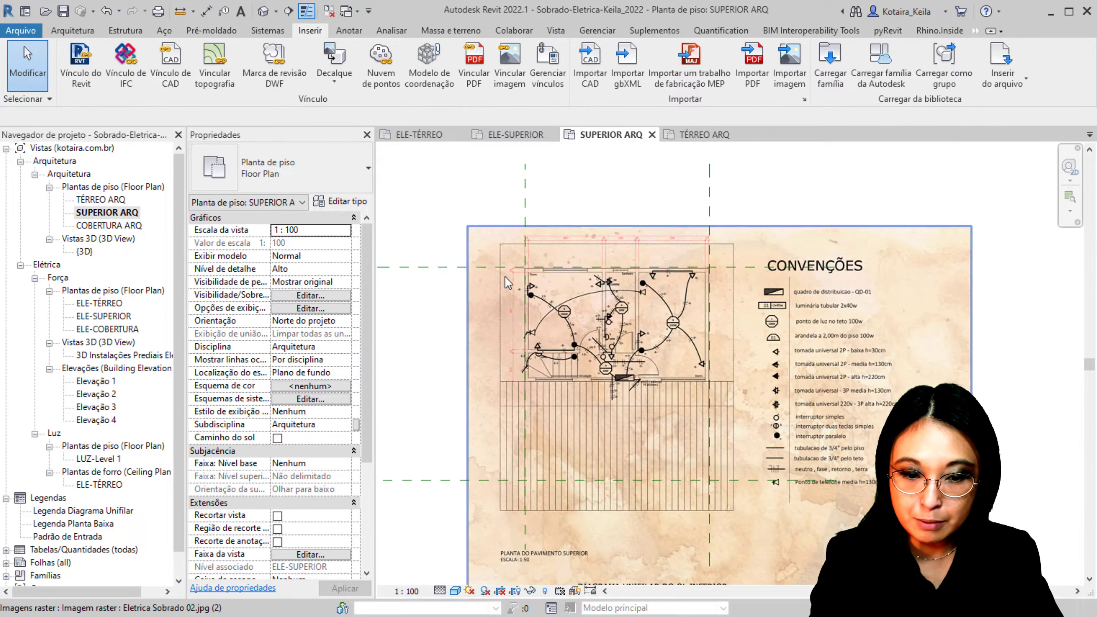
double_click(101, 316)
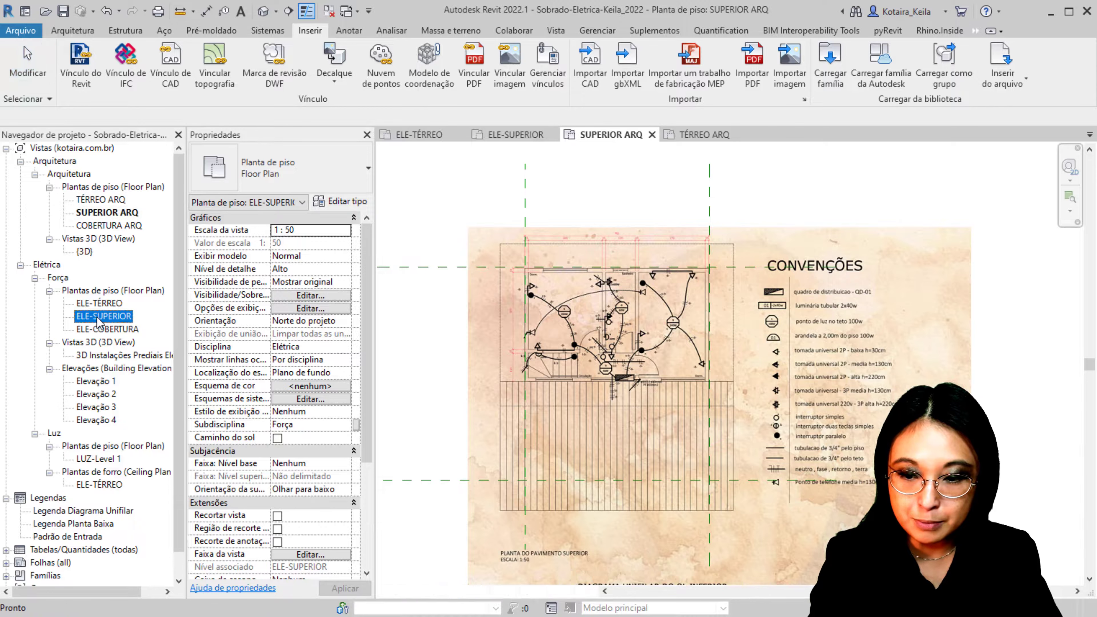
double_click(98, 303)
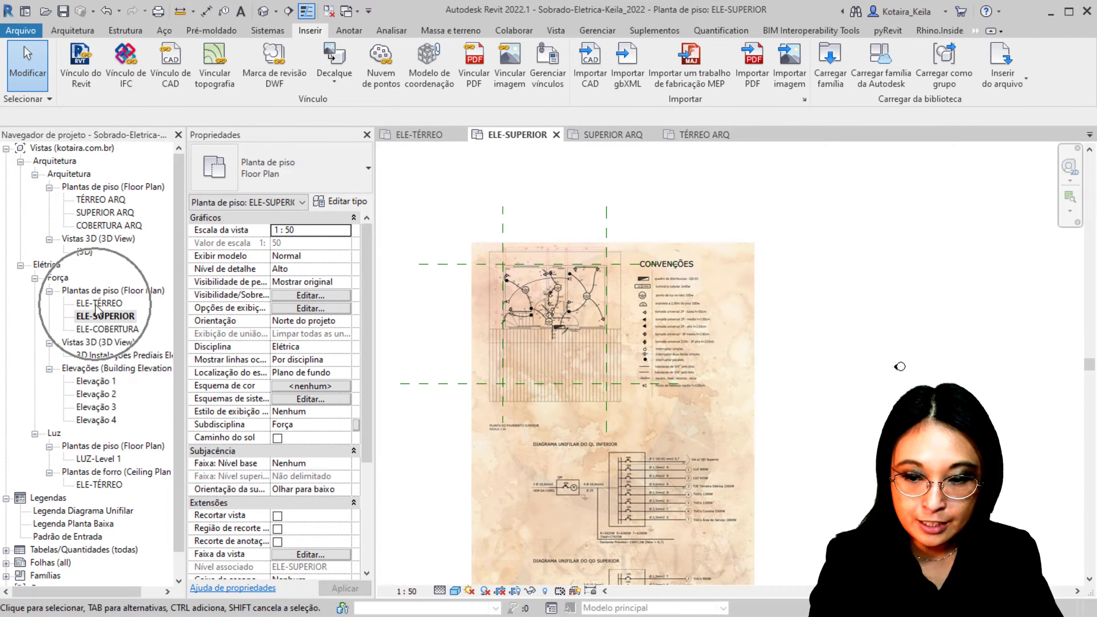
scroll(570, 367, up, 2)
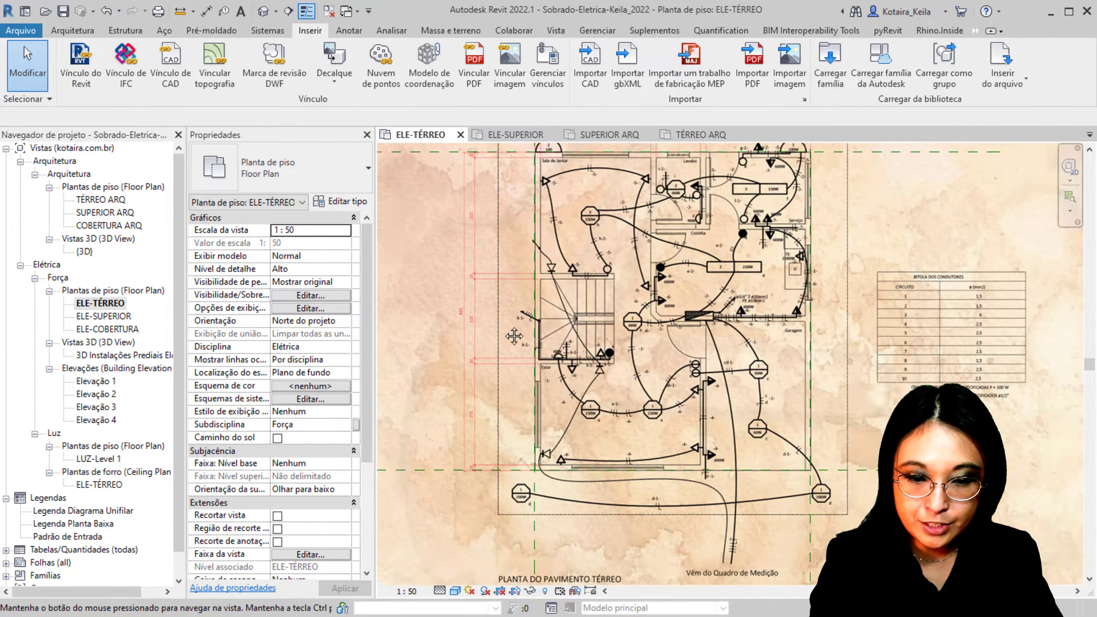
scroll(572, 352, up, 1)
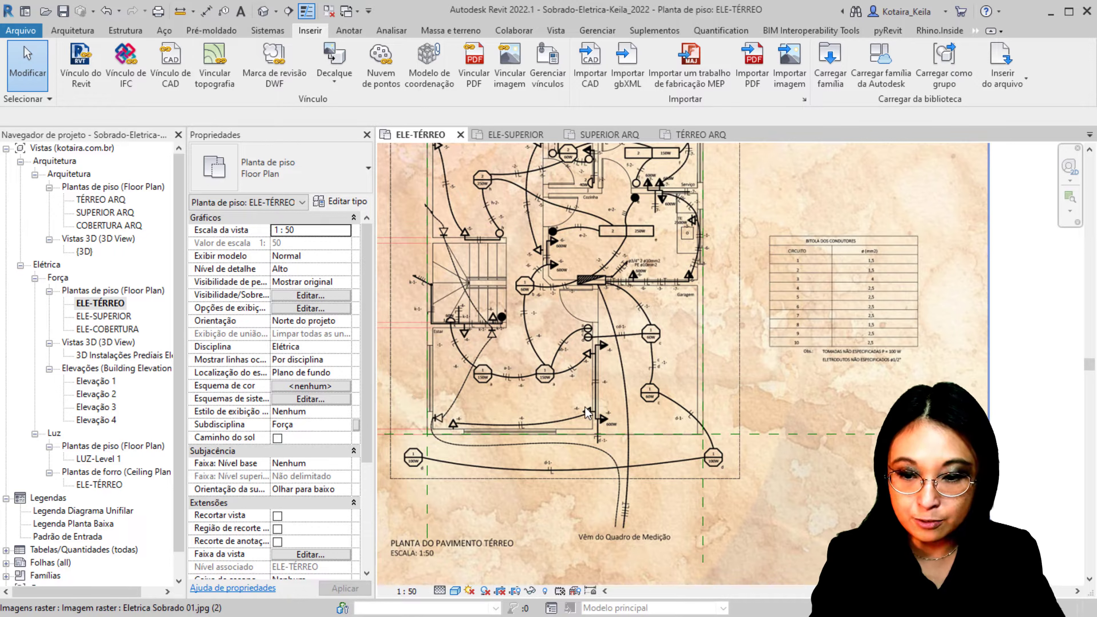
scroll(584, 467, down, 5)
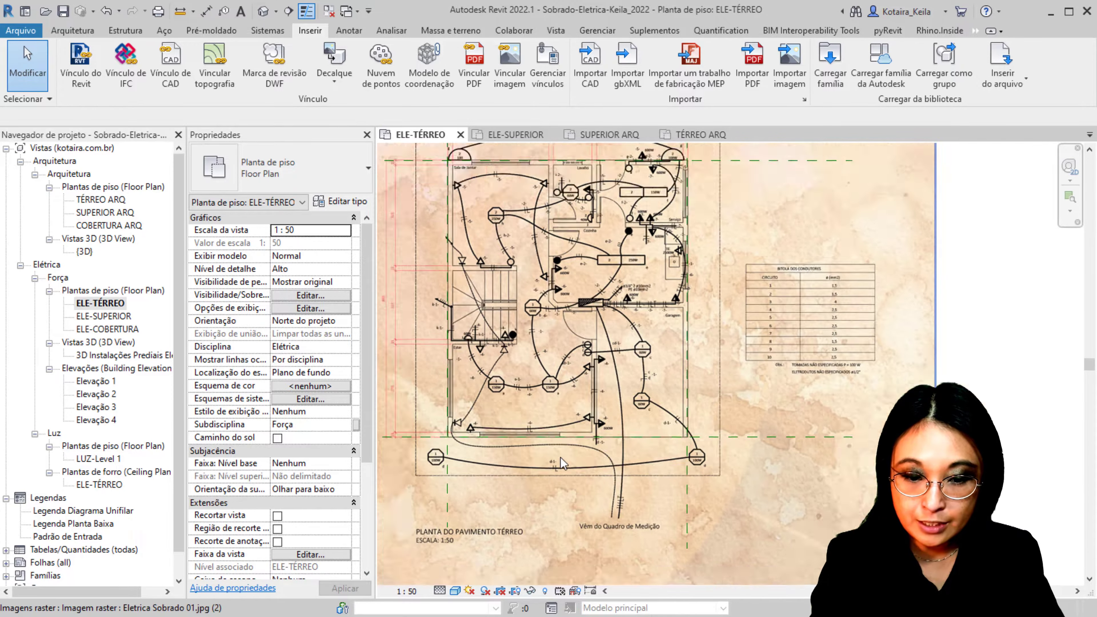
middle_drag(655, 468, 589, 357)
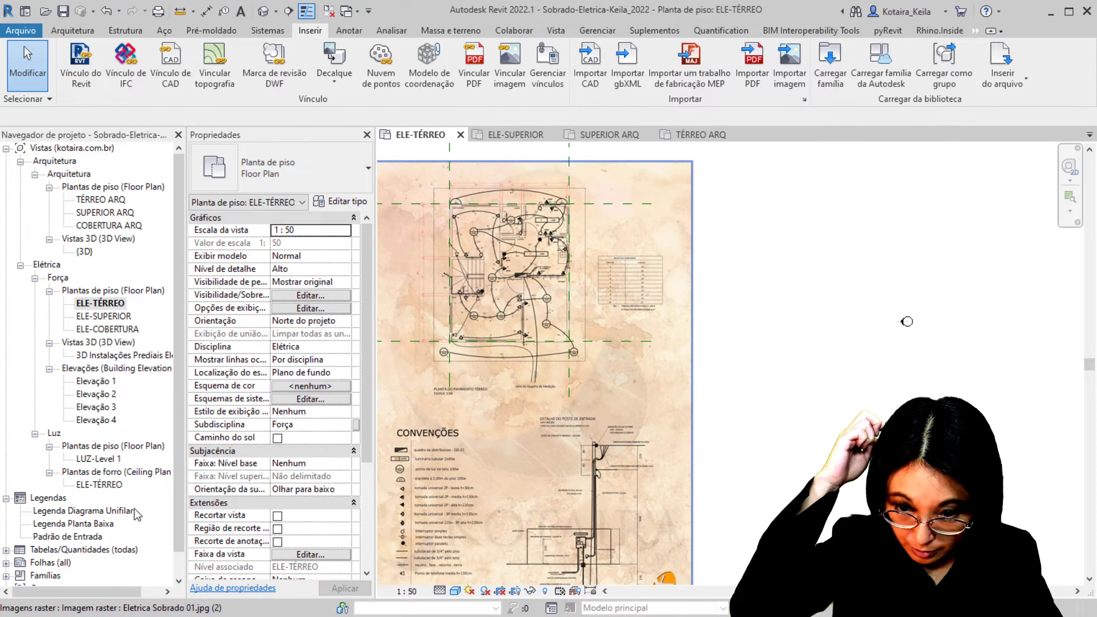
click(111, 486)
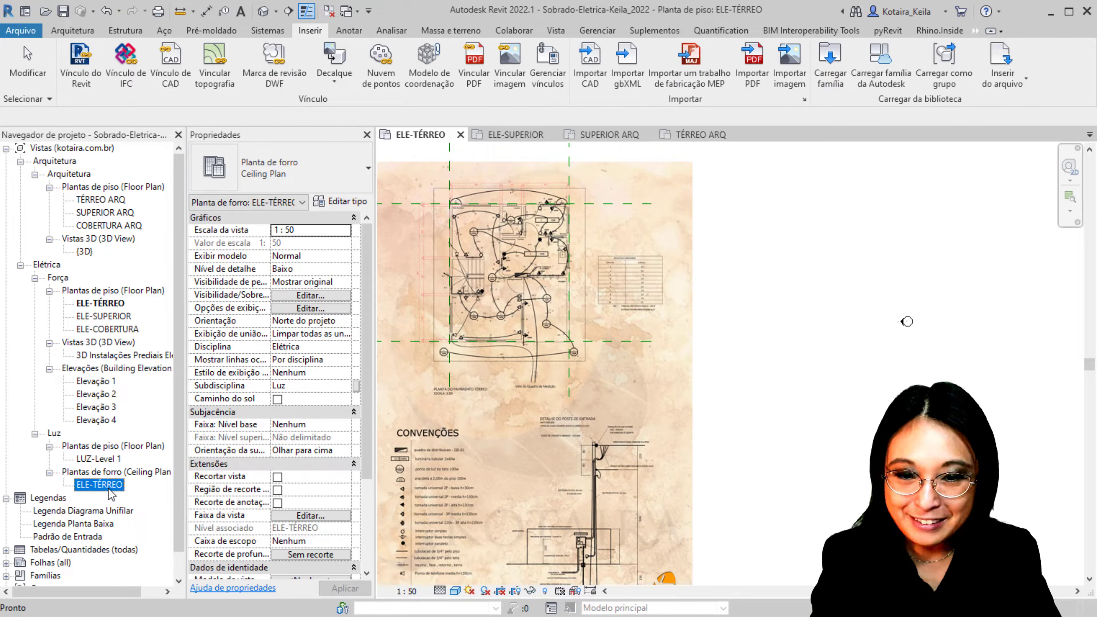
click(555, 30)
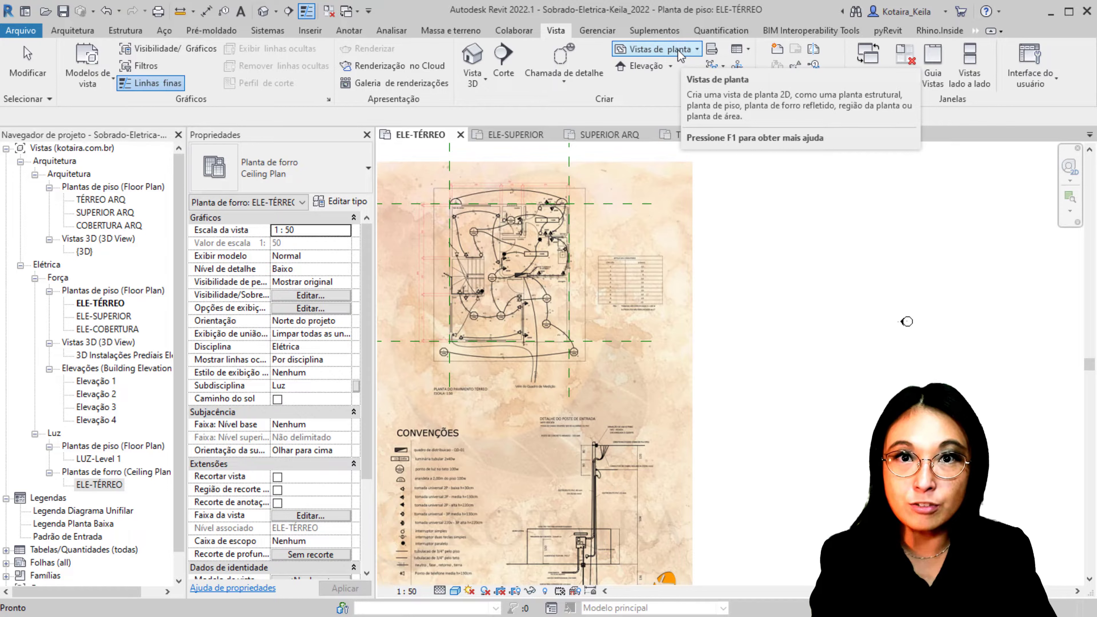
- Create a new Planta de forro refletido for level ELE-SUPERIOR through the Novo RCP dialog
click(680, 52)
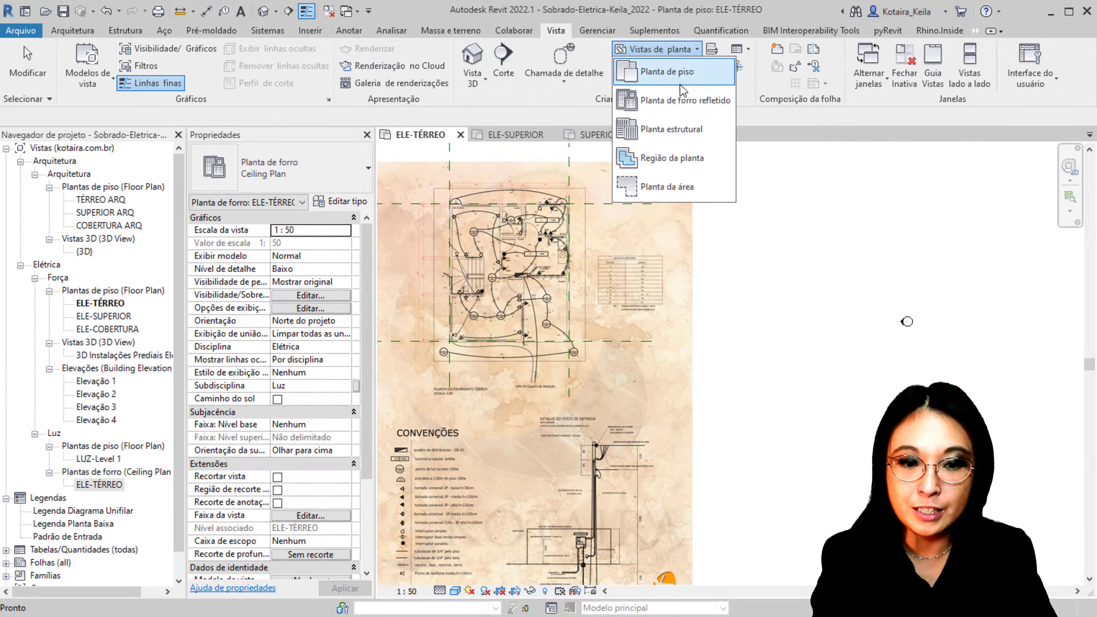
click(685, 102)
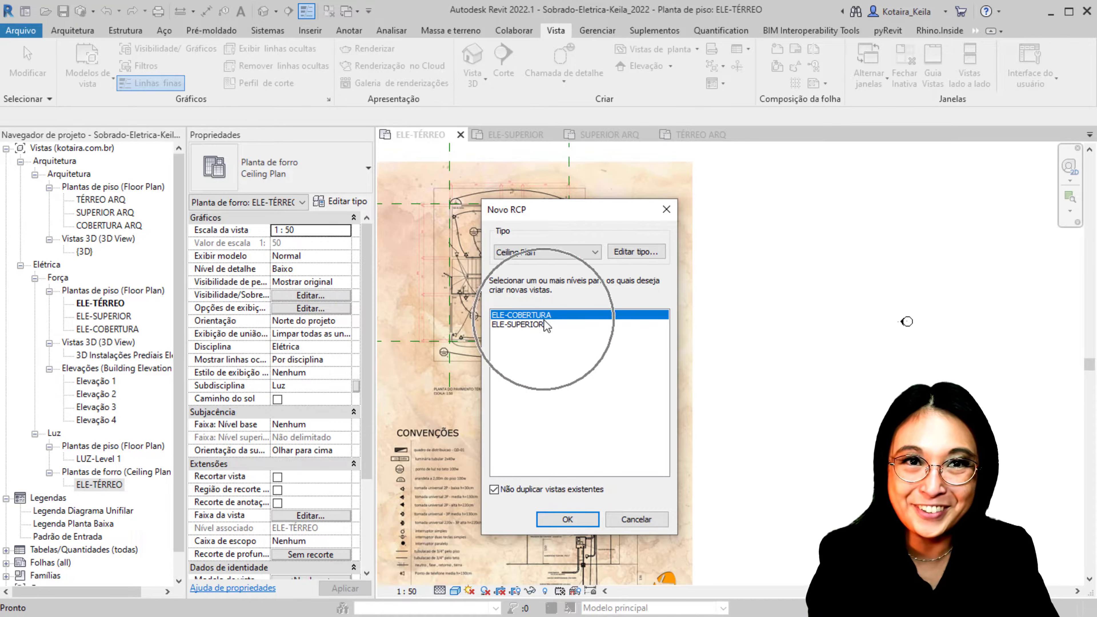
click(522, 325)
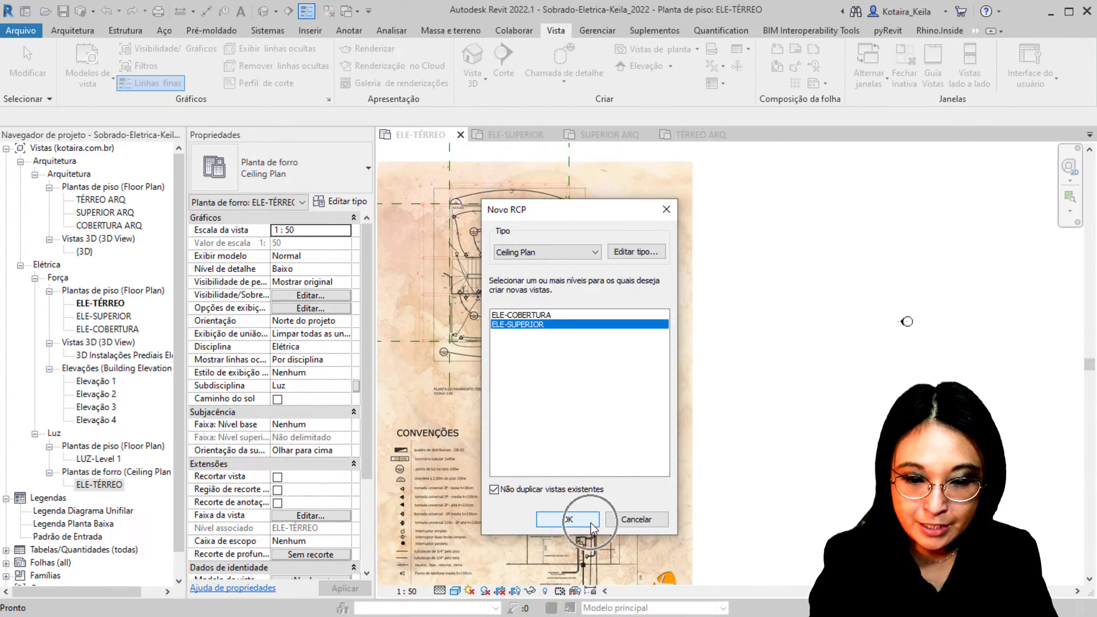
click(567, 519)
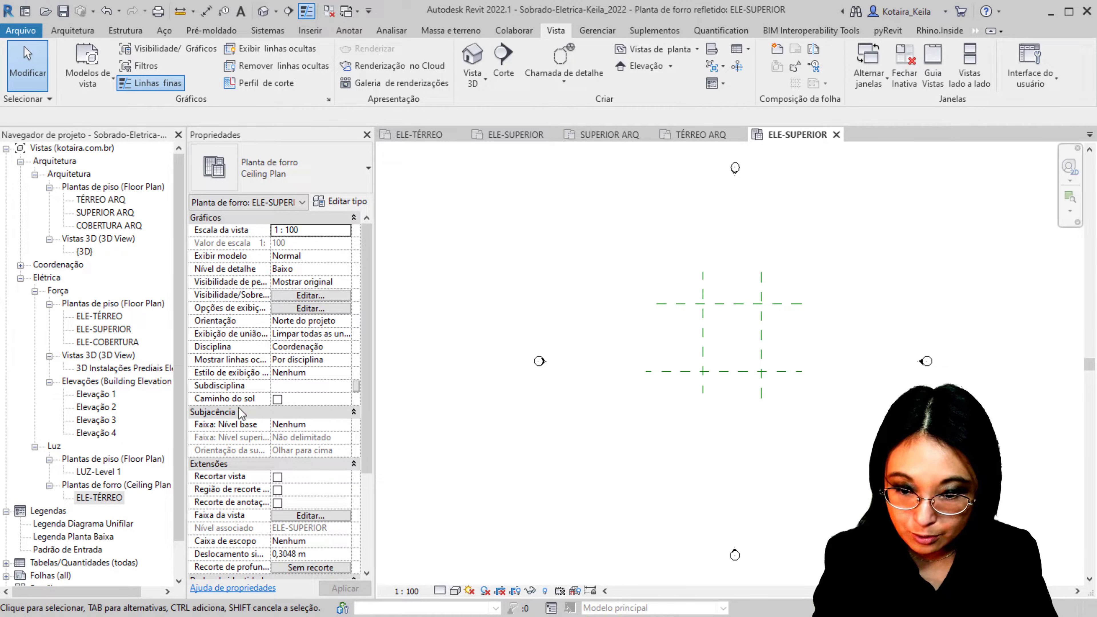
- Find and select the new ELE-SUPERIOR ceiling plan under Coordenação in the Project Browser
click(333, 349)
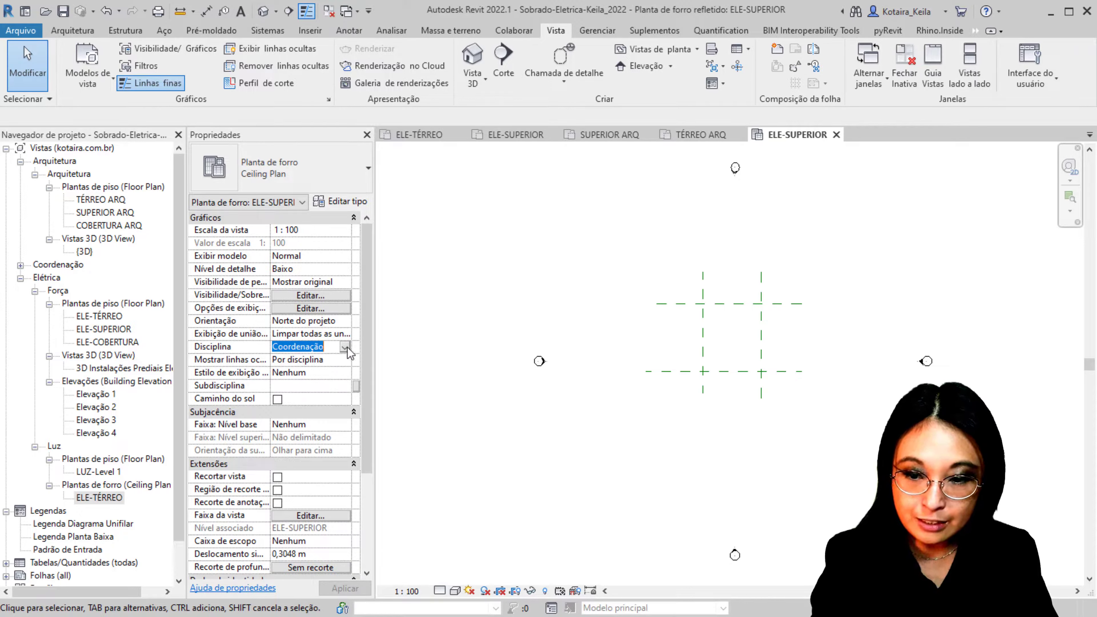
click(347, 347)
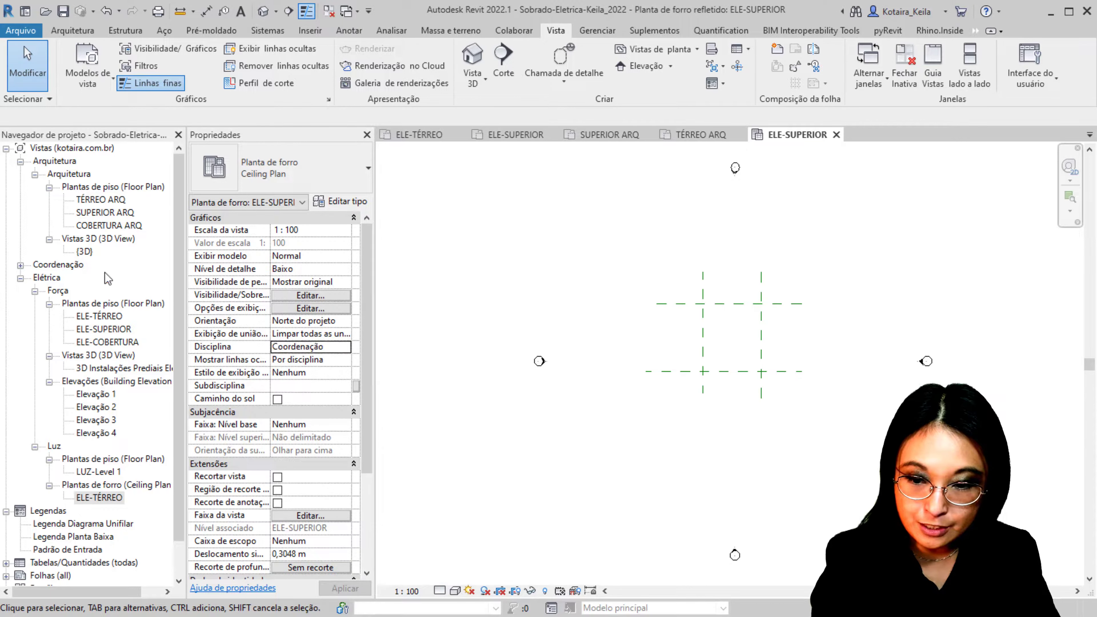
click(20, 264)
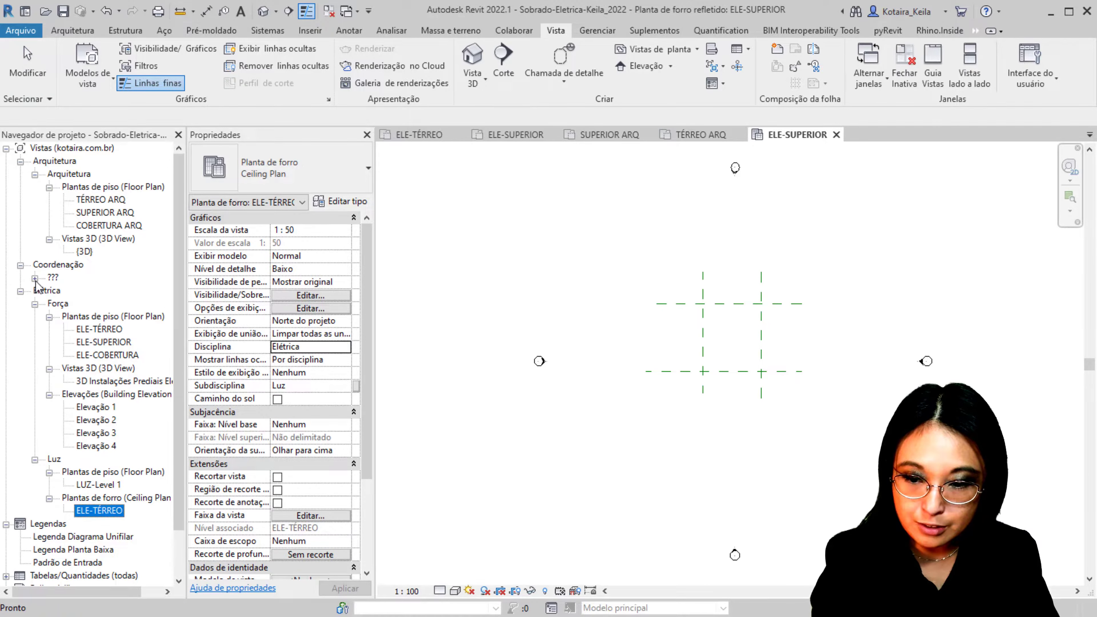
click(35, 278)
click(49, 291)
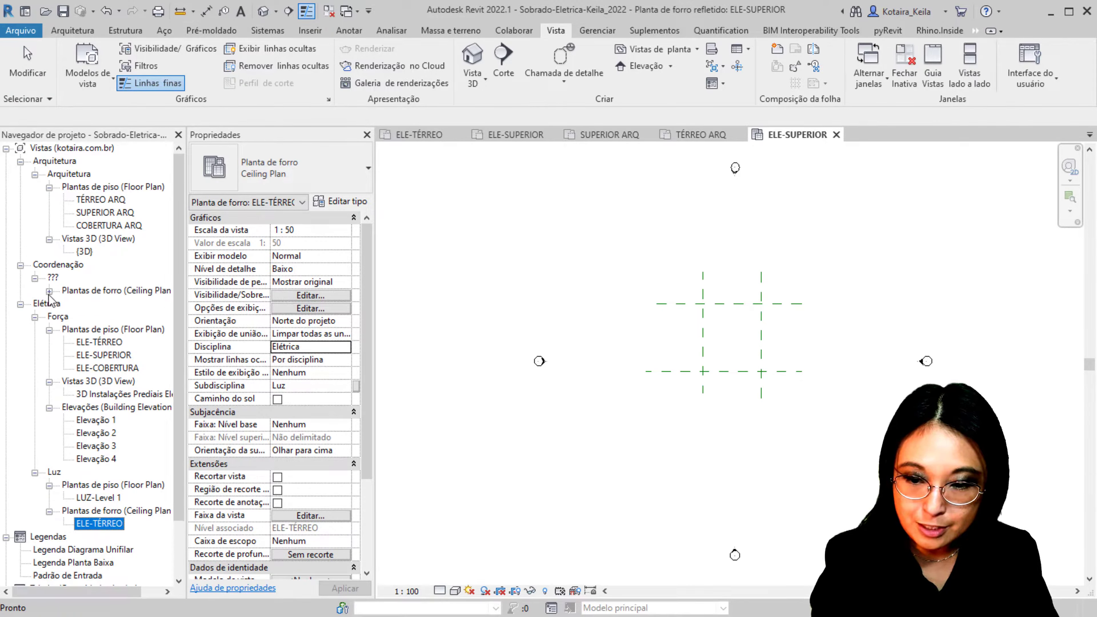
click(109, 307)
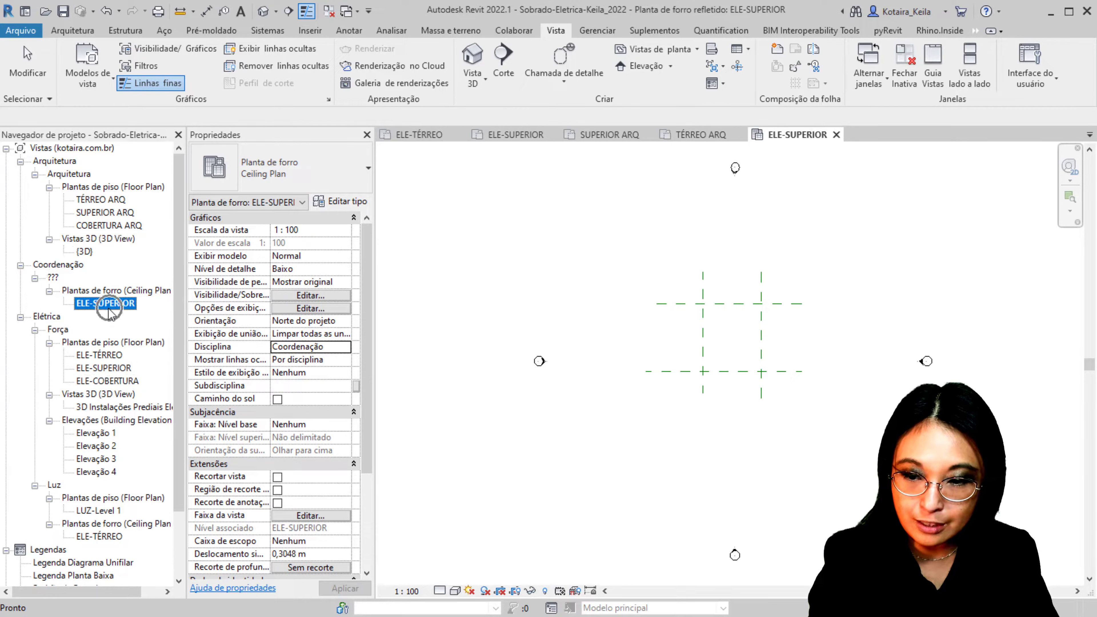
click(26, 251)
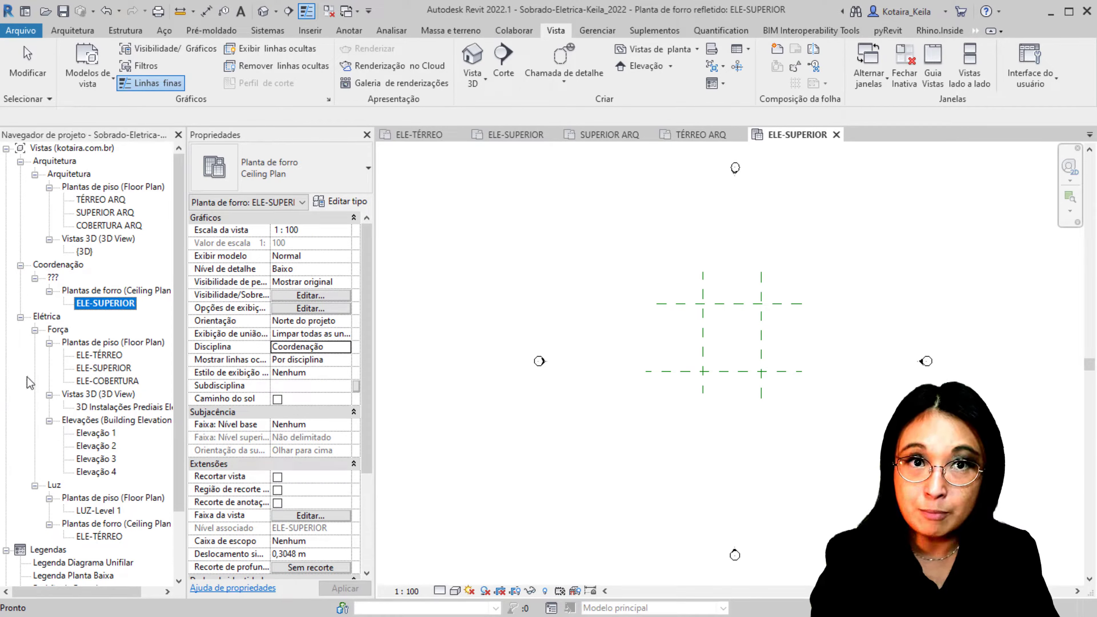
click(78, 549)
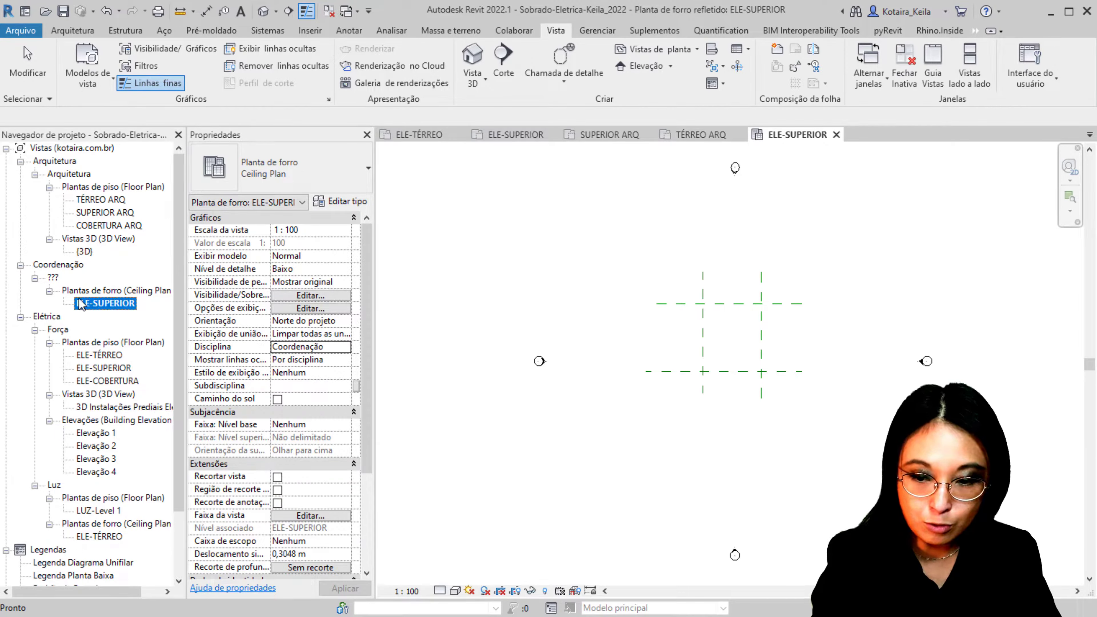
click(78, 310)
- Set the view's Disciplina to Elétrica and Subdisciplina to Luz
click(345, 344)
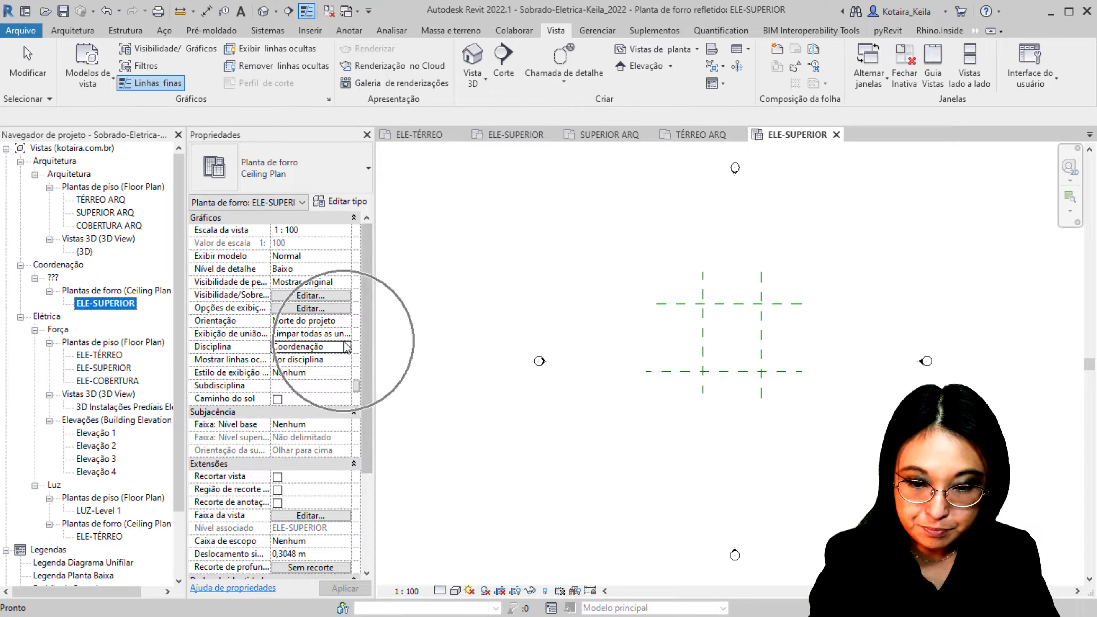
click(221, 216)
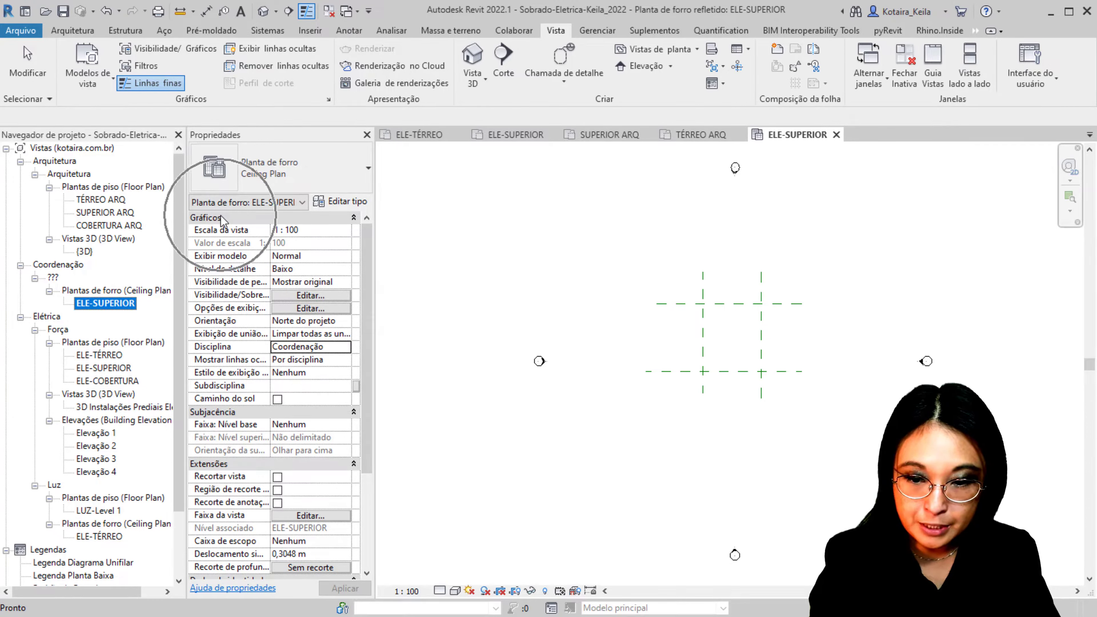
click(297, 175)
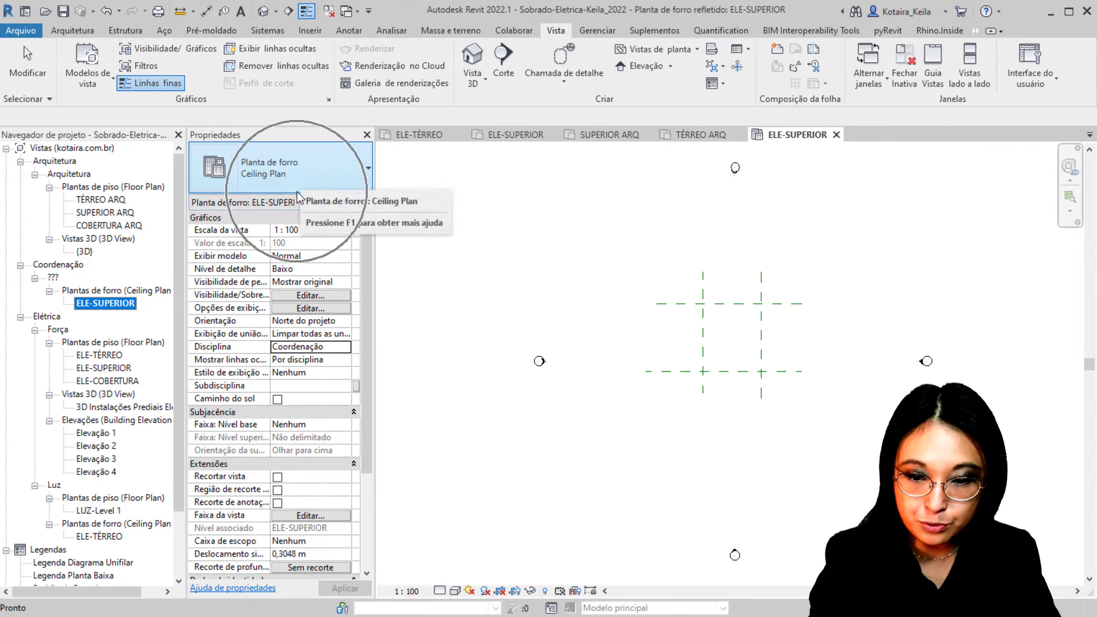
click(345, 348)
click(345, 348)
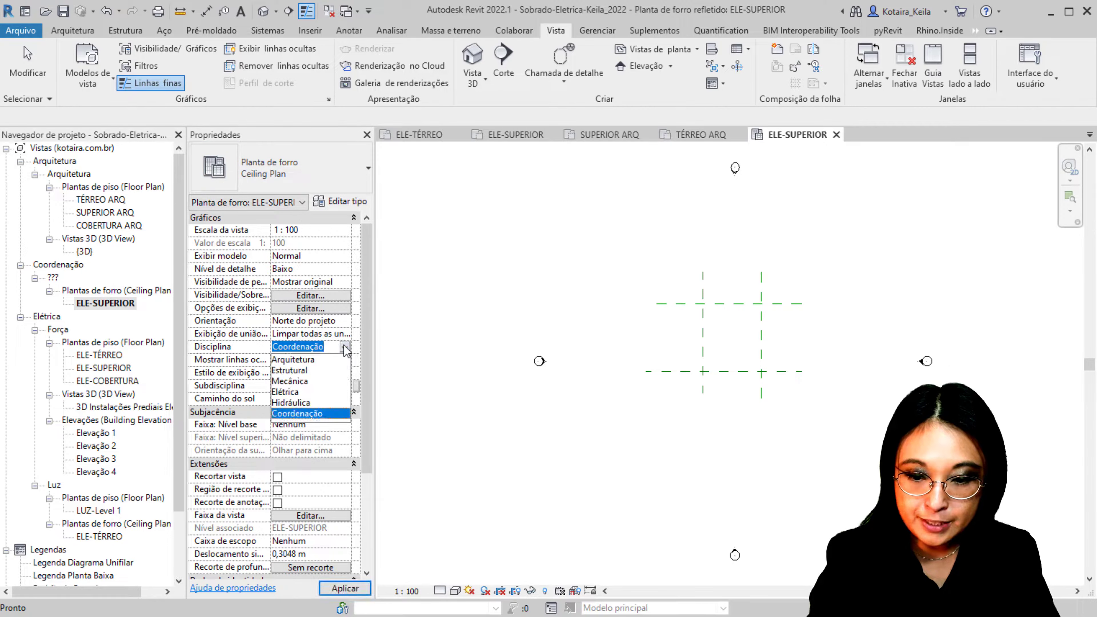
click(289, 394)
click(303, 387)
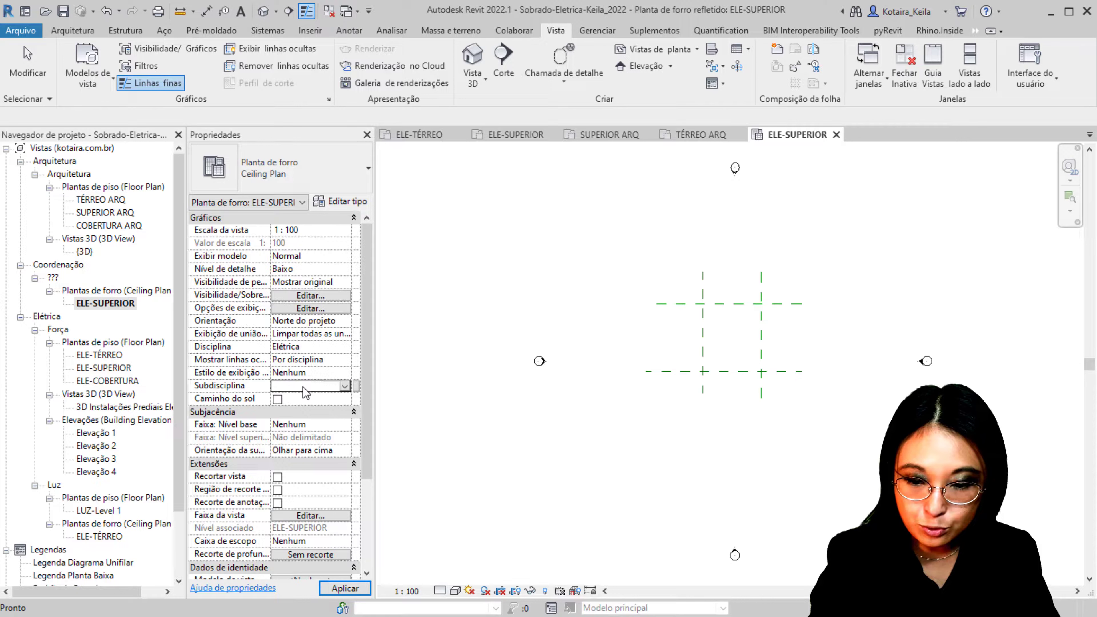
click(345, 386)
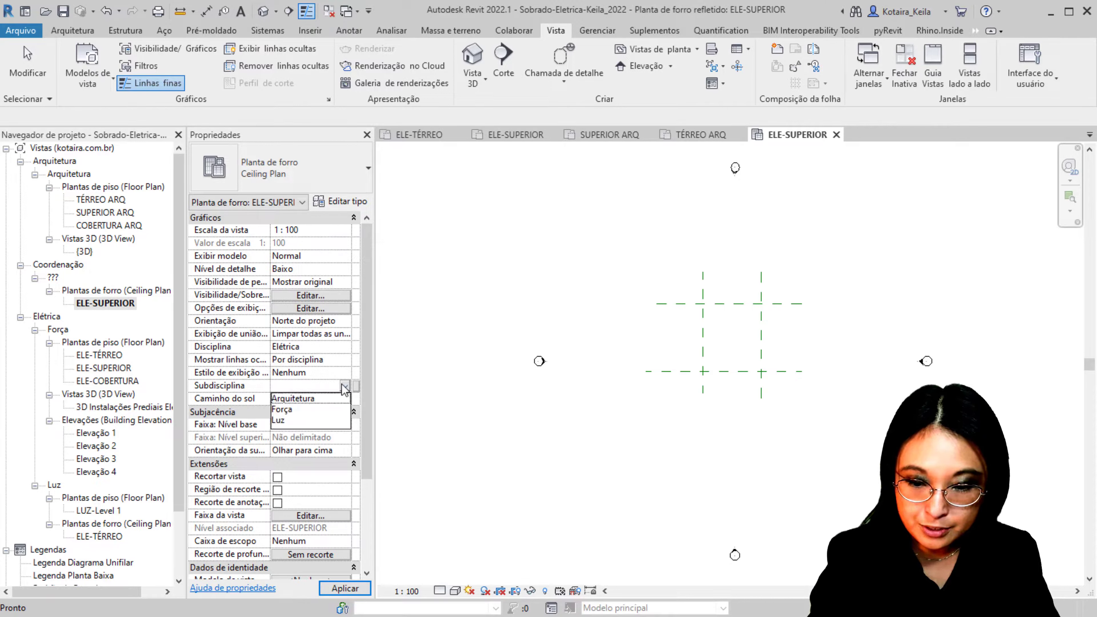
click(294, 411)
click(116, 485)
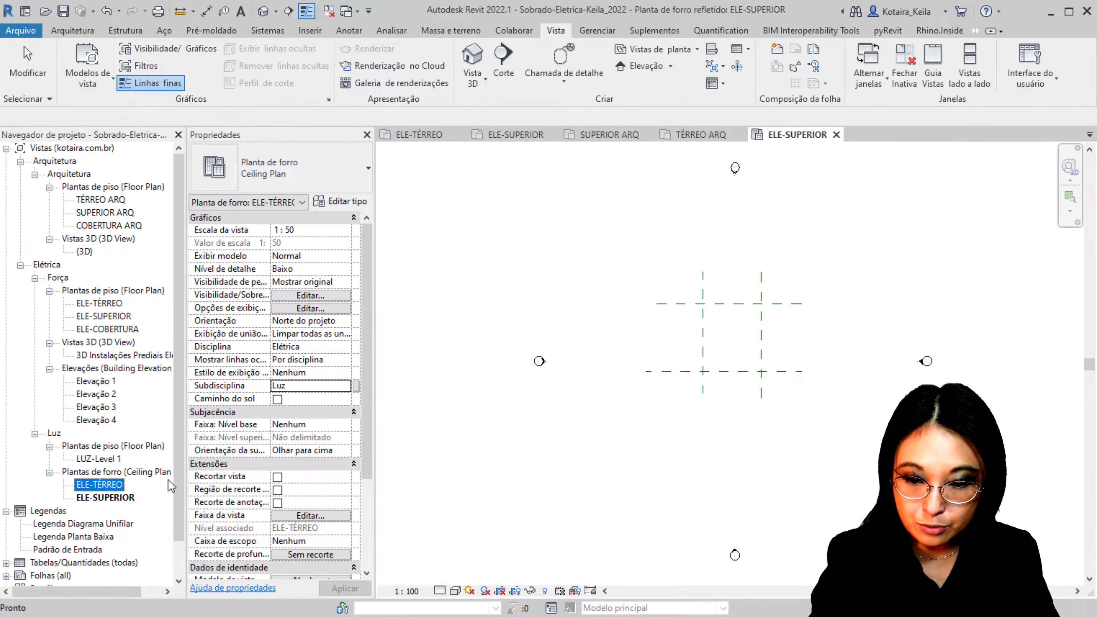
- Paste the Eletrica Sobrado 01.jpg raster into the ELE-TÉRREO ceiling plan, aligned with the view, and pin it
double_click(104, 486)
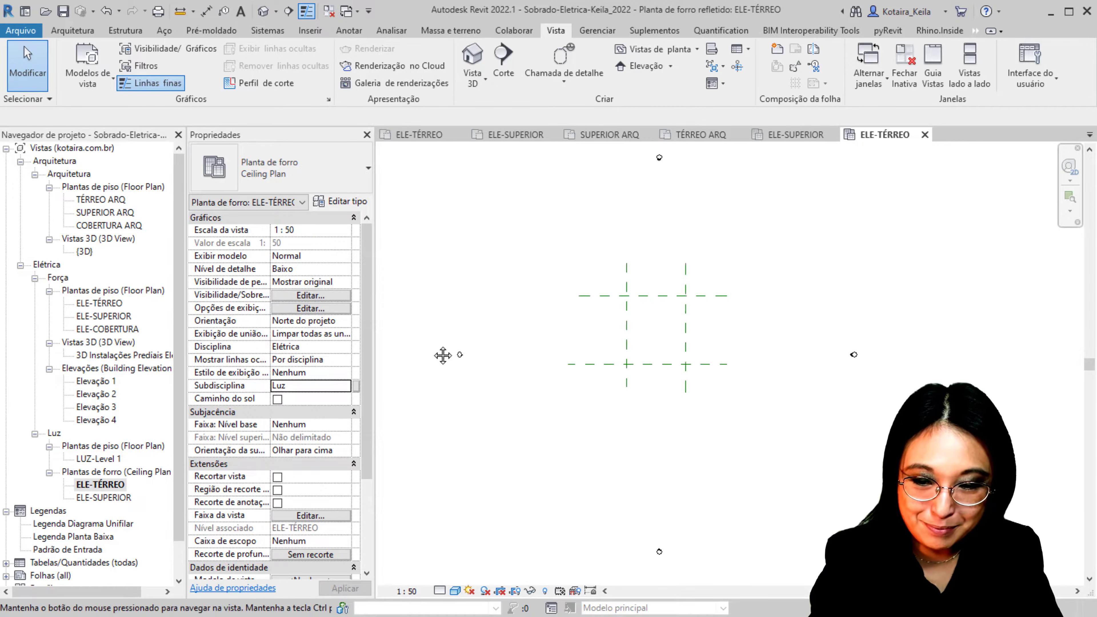
middle_drag(779, 426, 582, 417)
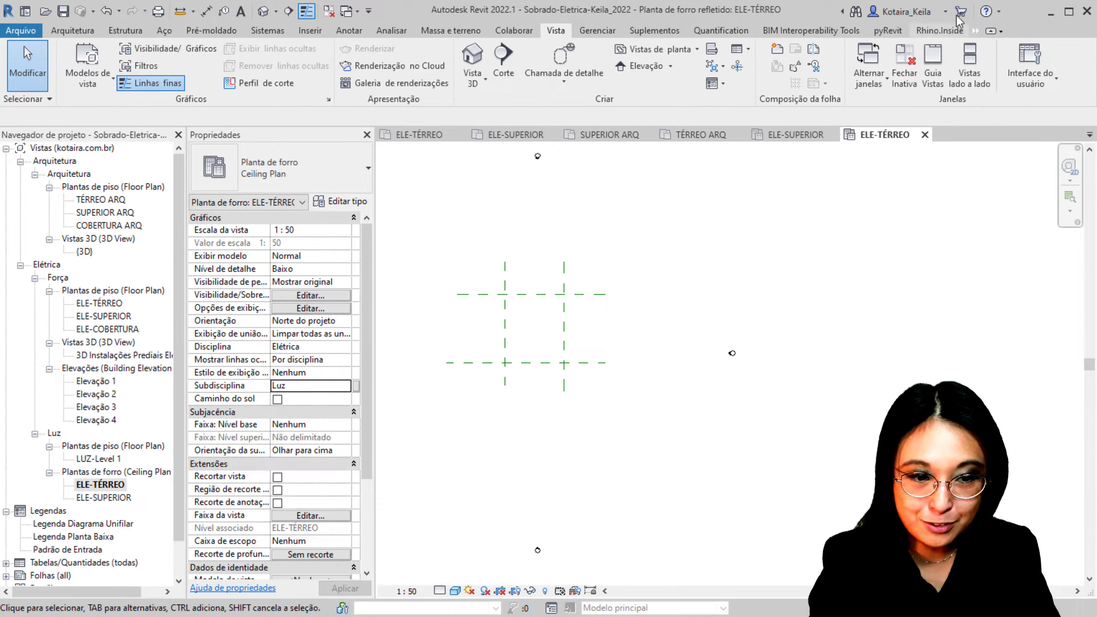
click(976, 30)
click(987, 52)
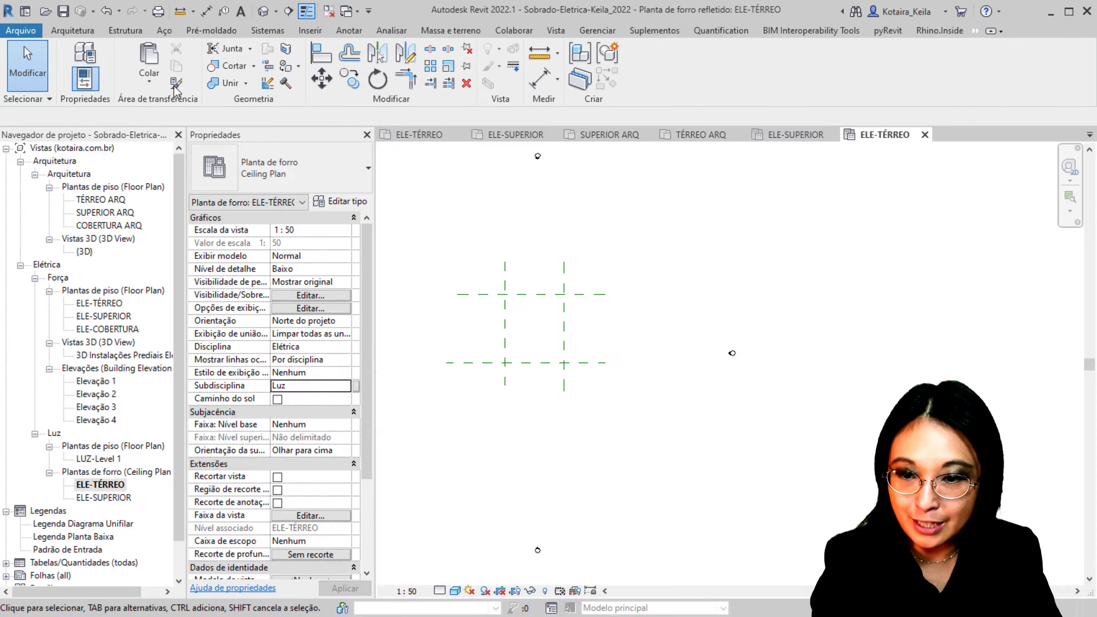
click(147, 81)
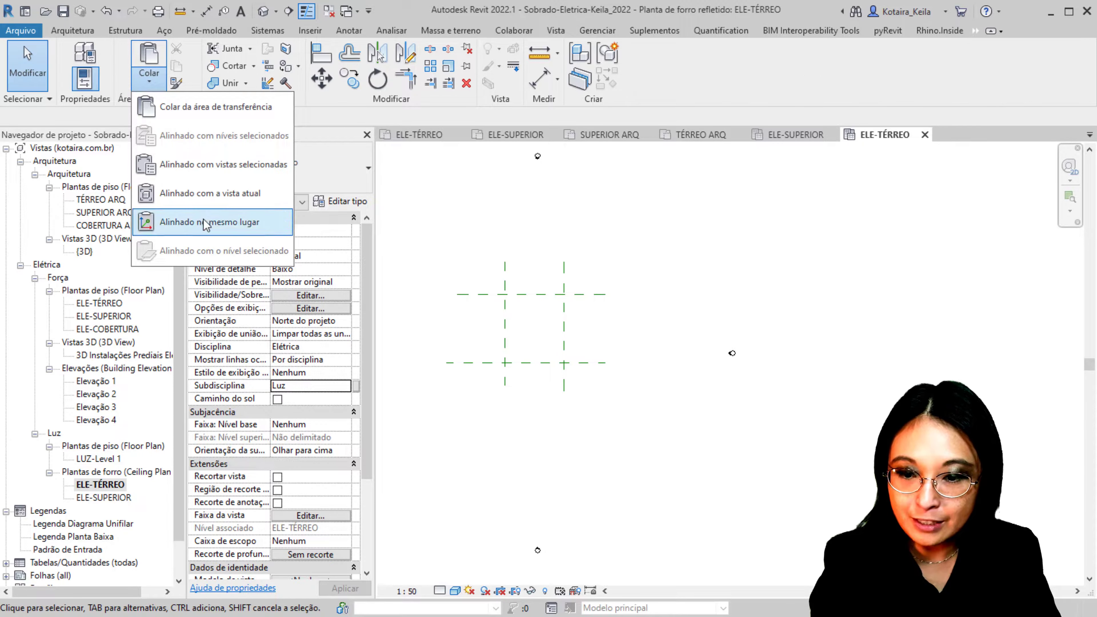
click(241, 193)
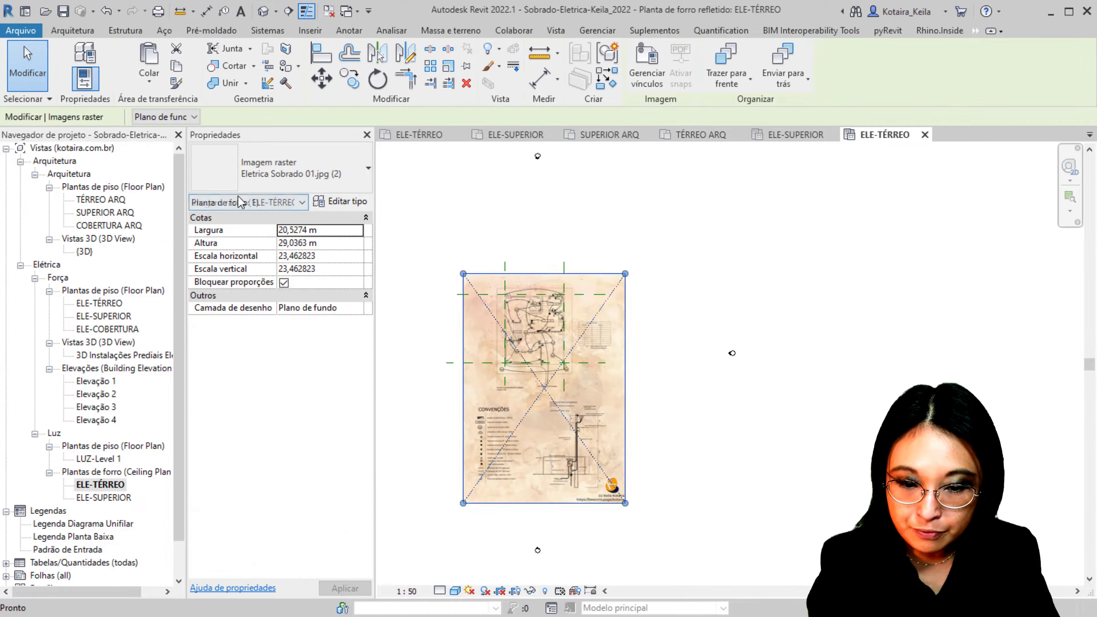
scroll(517, 335, up, 5)
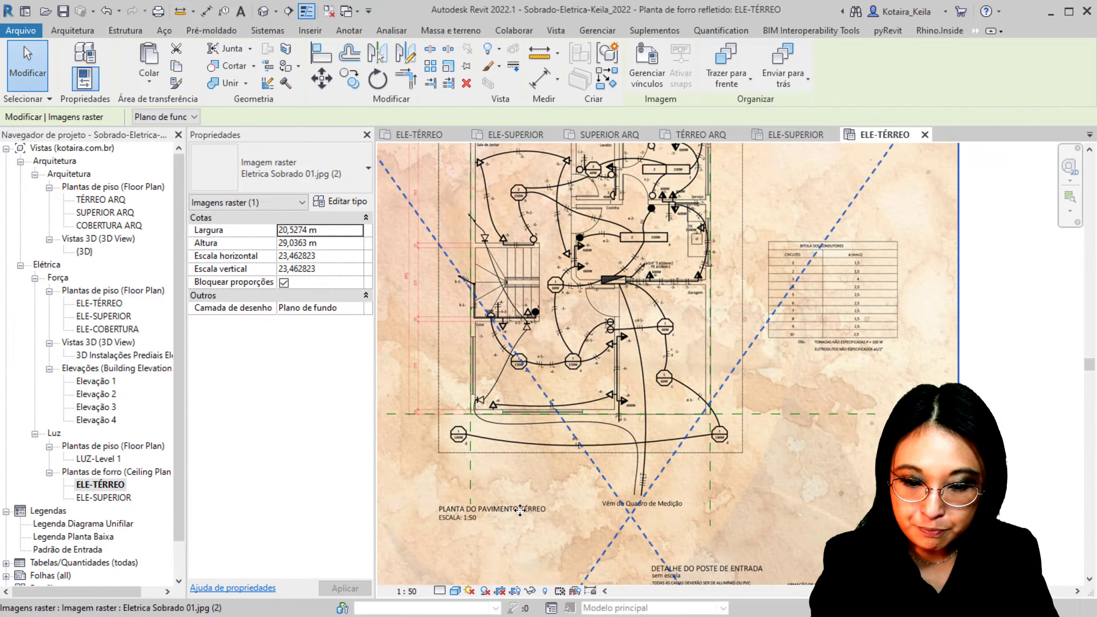
scroll(520, 511, up, 2)
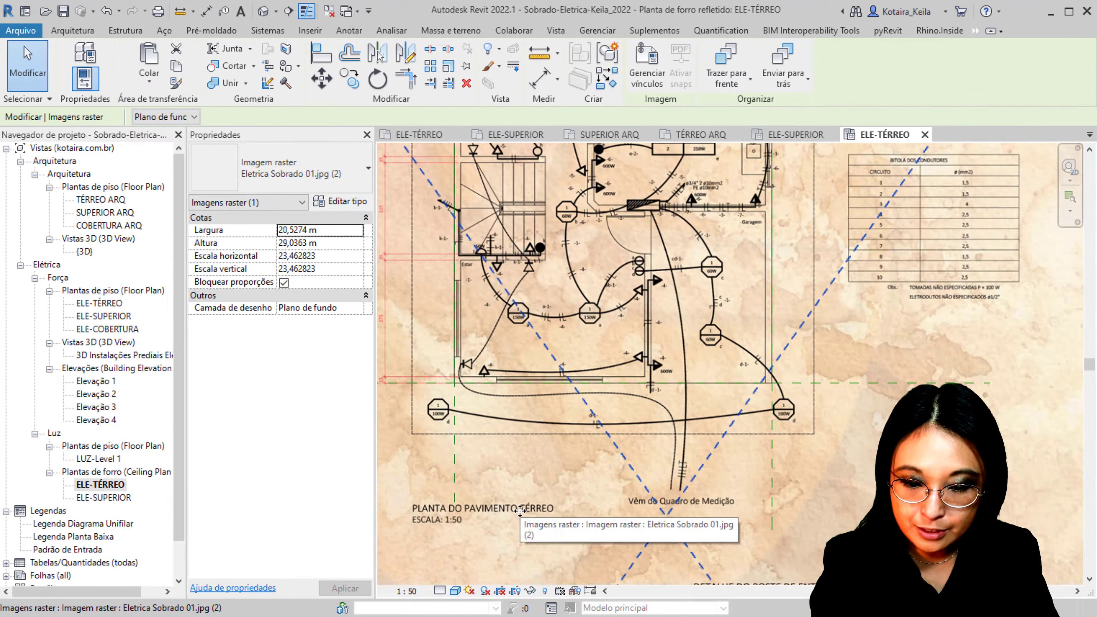
click(466, 69)
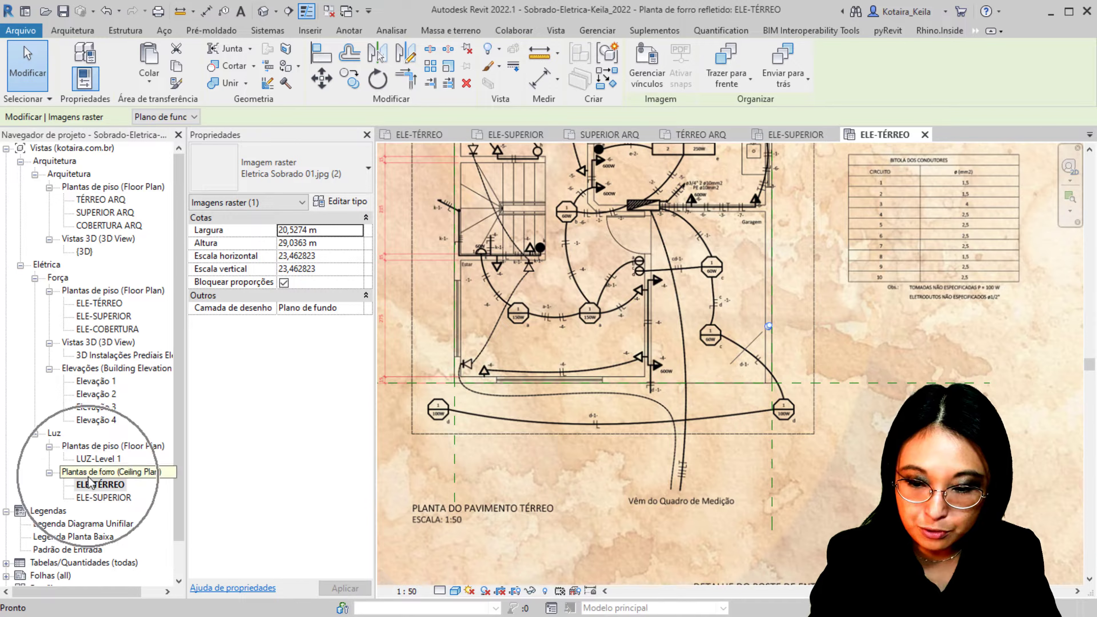
- Copy the Eletrica Sobrado 02.jpg raster into the ELE-SUPERIOR ceiling plan, aligned with the view, and pin it
double_click(108, 500)
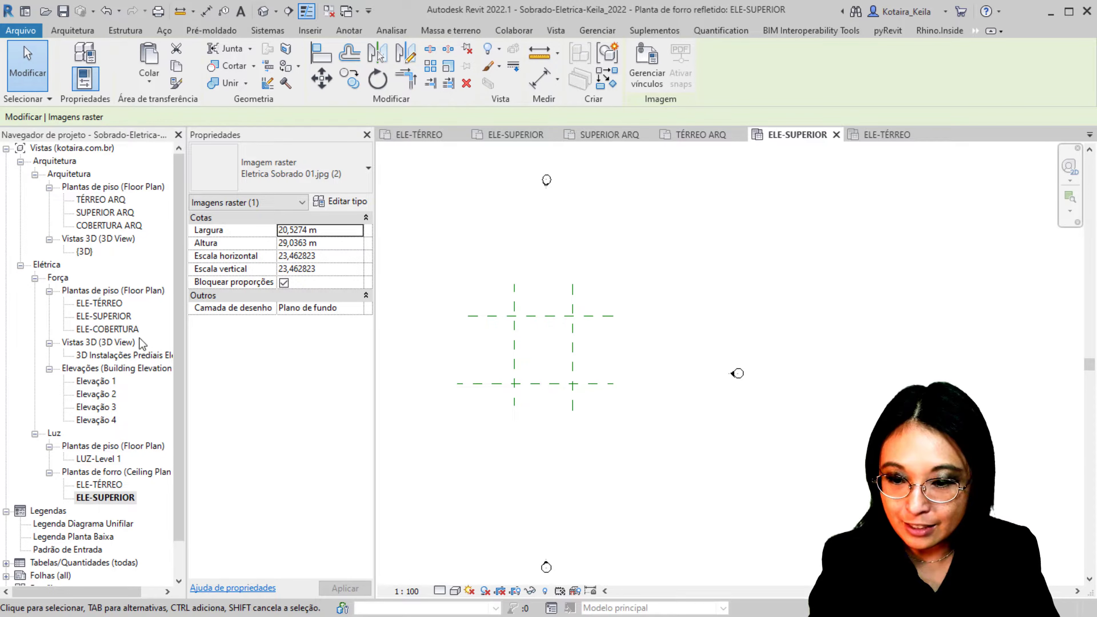
double_click(124, 318)
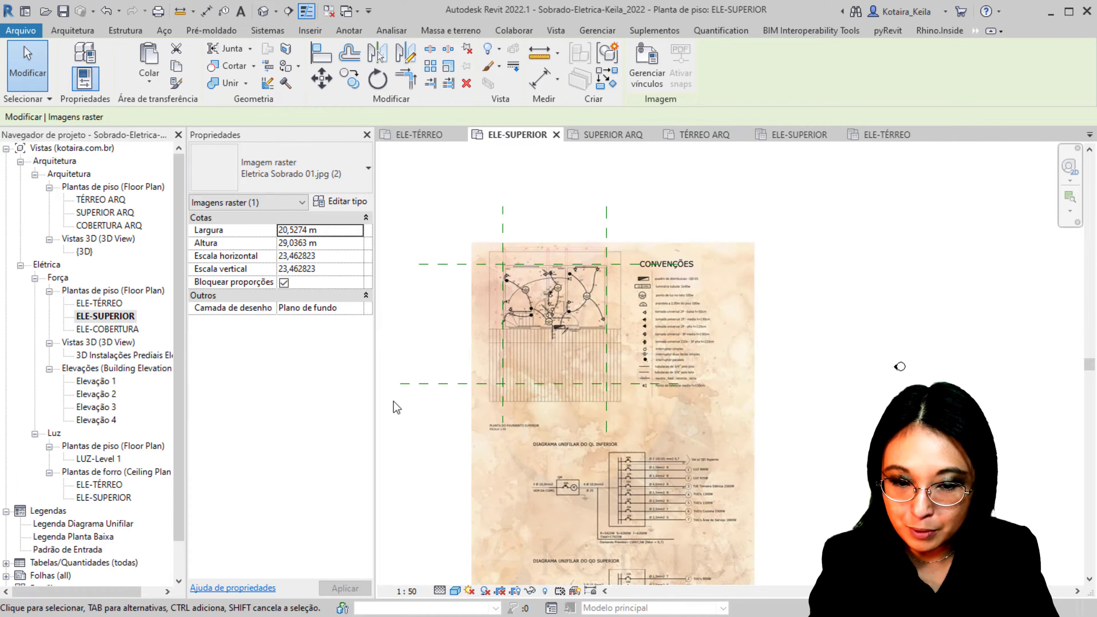
click(741, 253)
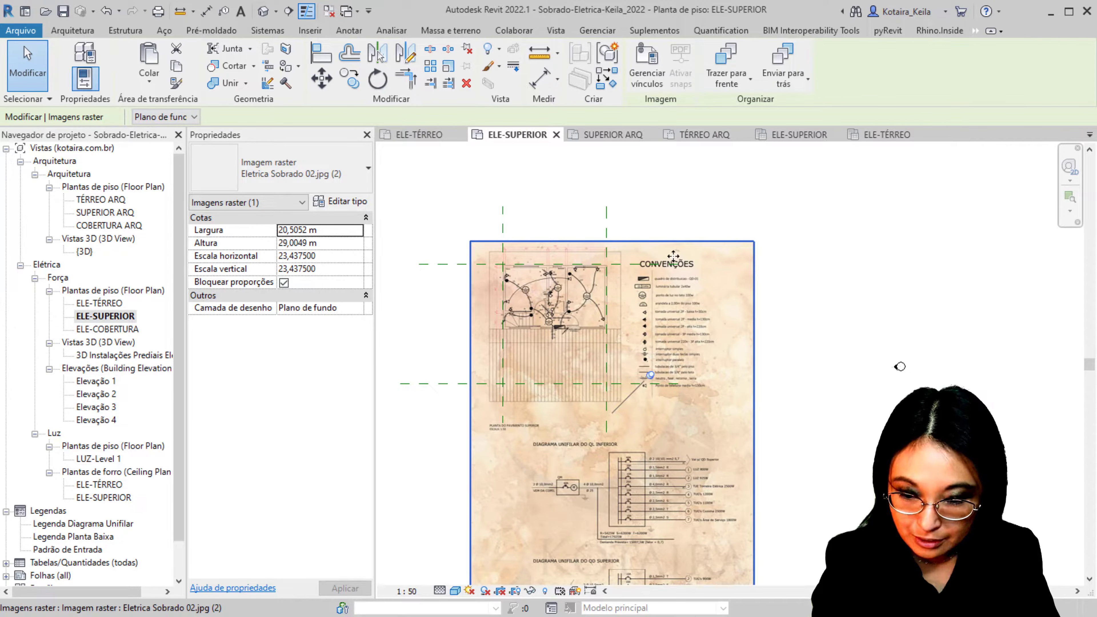
double_click(112, 499)
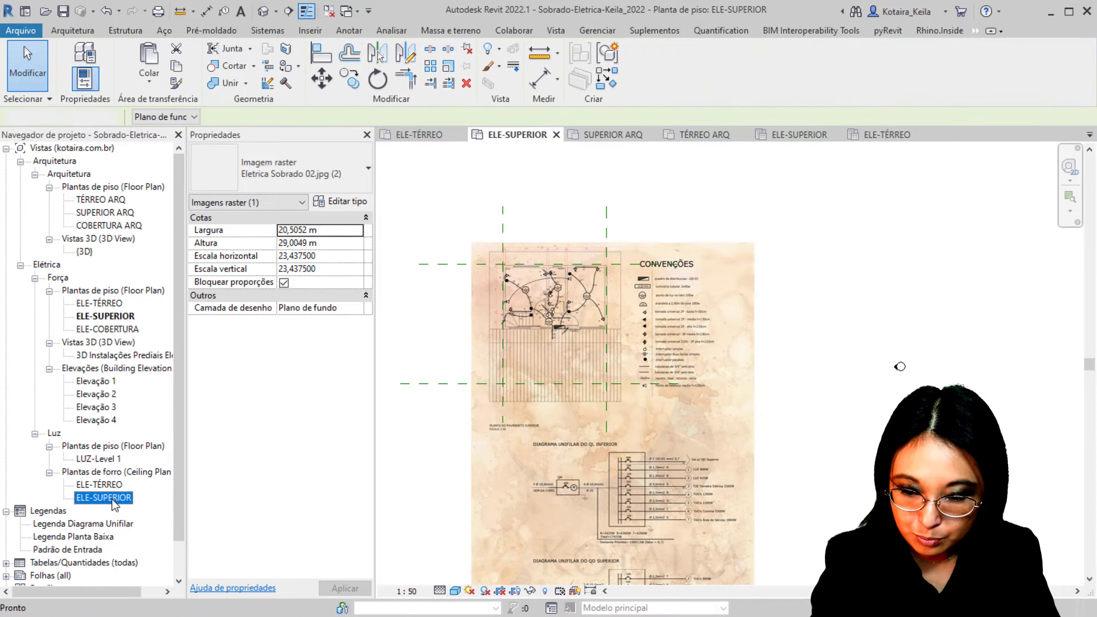
click(151, 85)
click(190, 193)
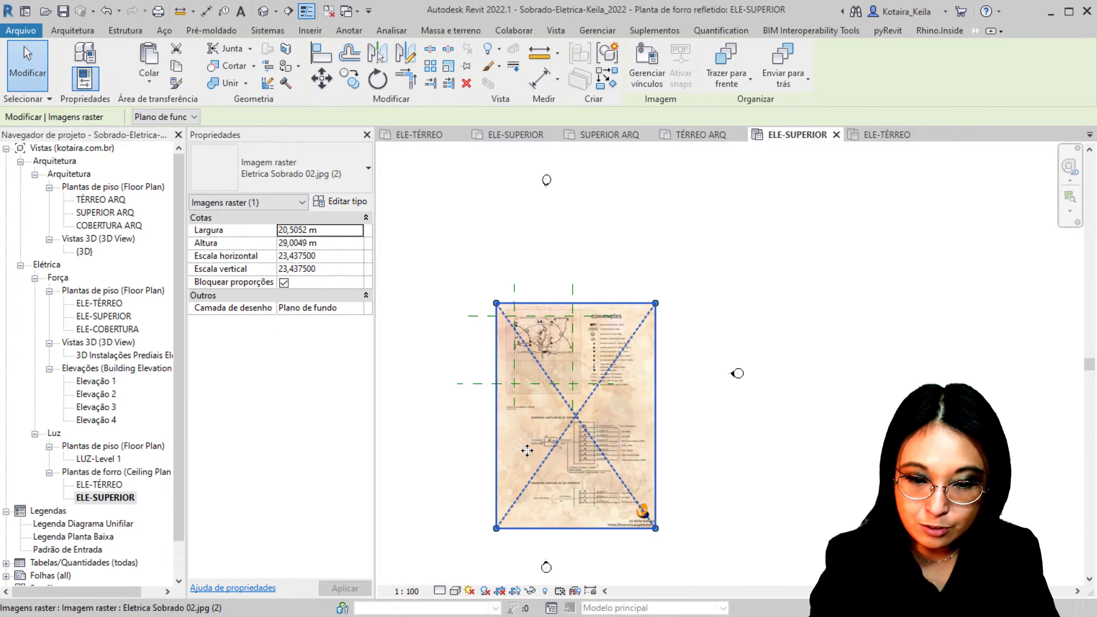
click(466, 69)
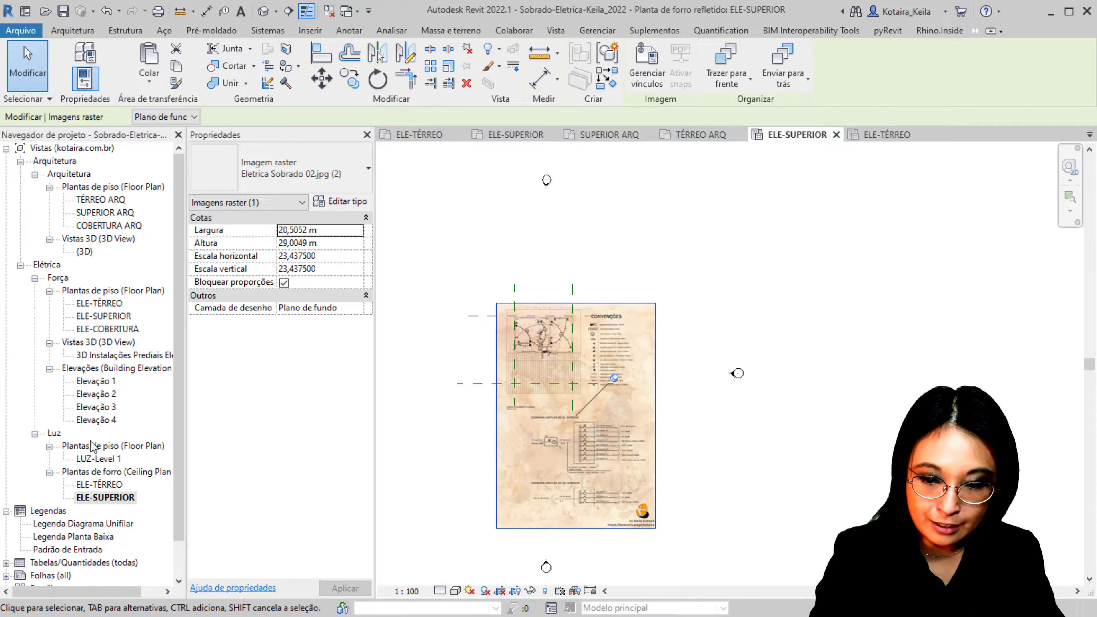
- Return to the ELE-TÉRREO power floor plan and check the Eletrica Sobrado 01.jpg raster underlay
click(96, 489)
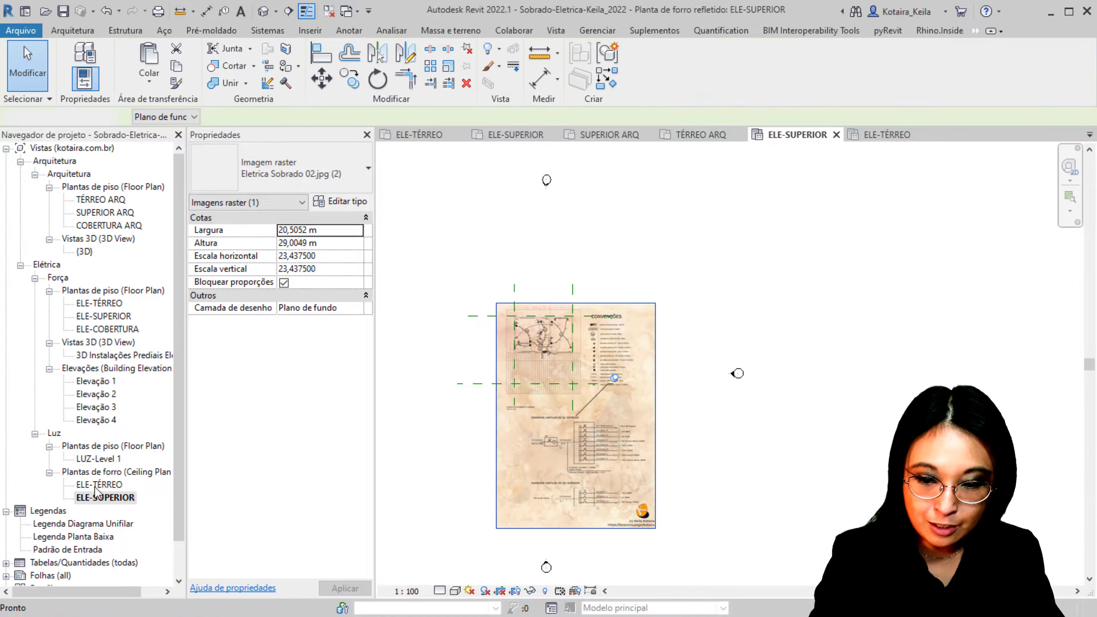
double_click(98, 485)
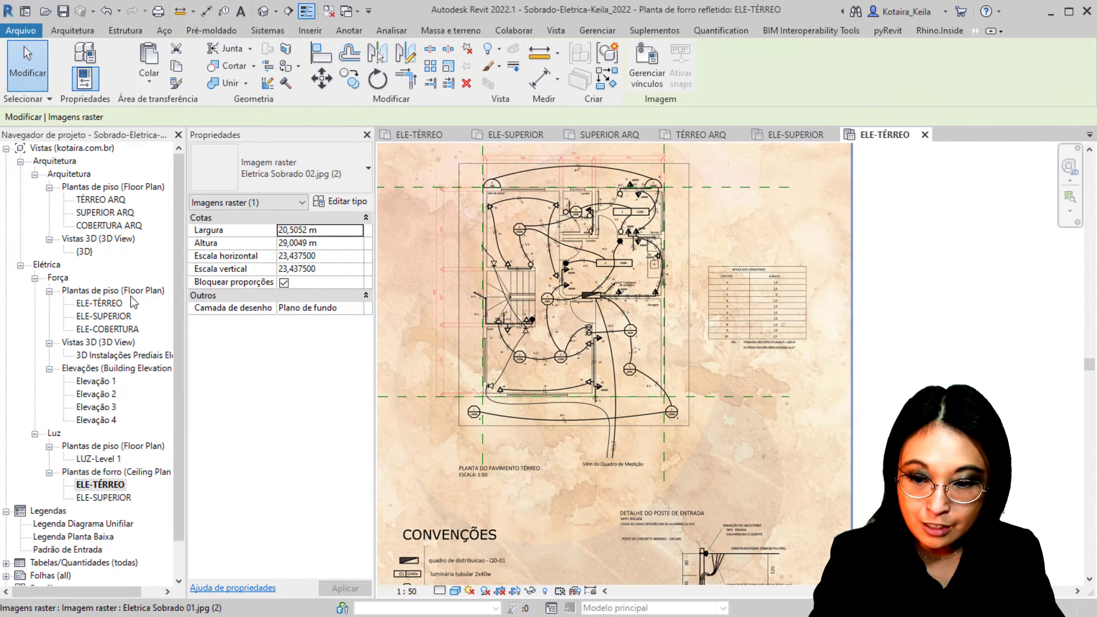
double_click(107, 304)
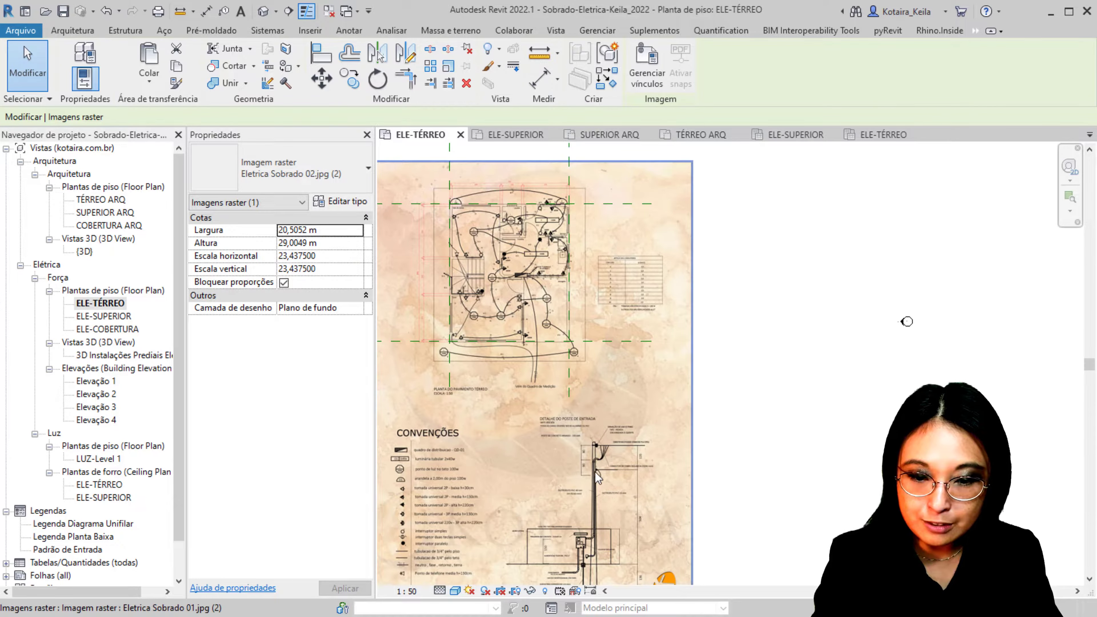
click(801, 321)
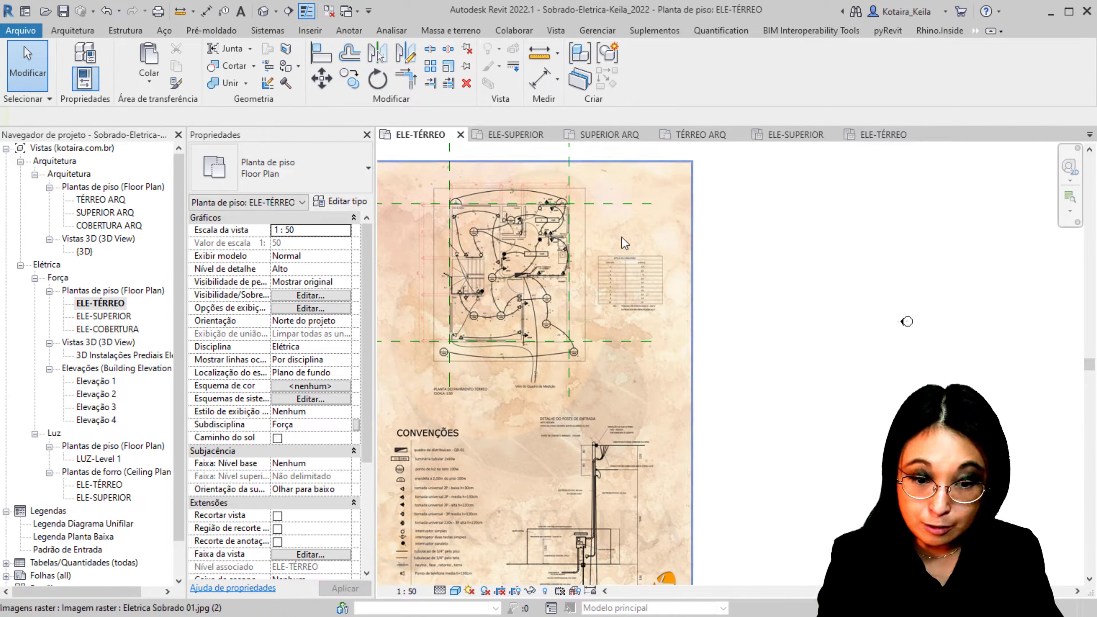
click(640, 272)
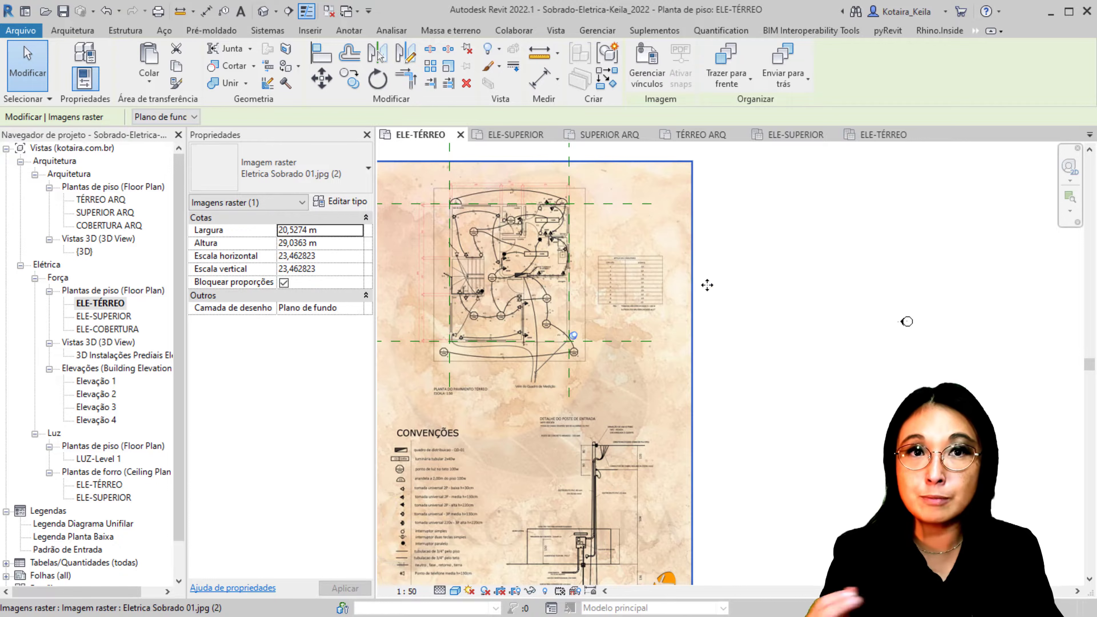
click(789, 302)
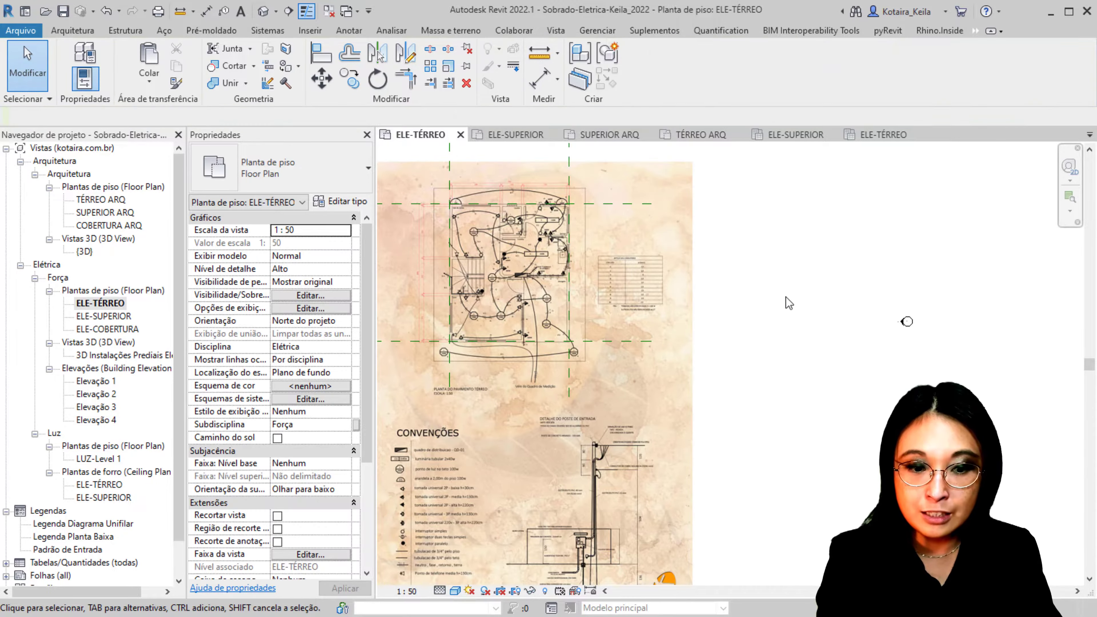
- Link Sobrado-Base de Arquitetura-Rvt2022.rvt into the 3D view with automatic origin positioning
click(267, 19)
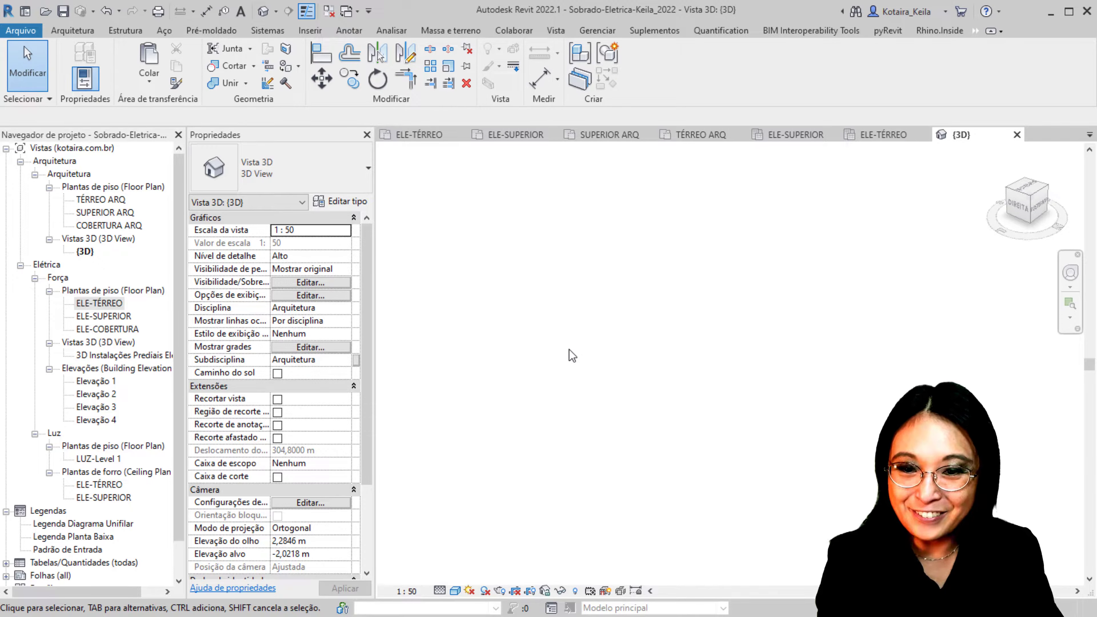
click(308, 32)
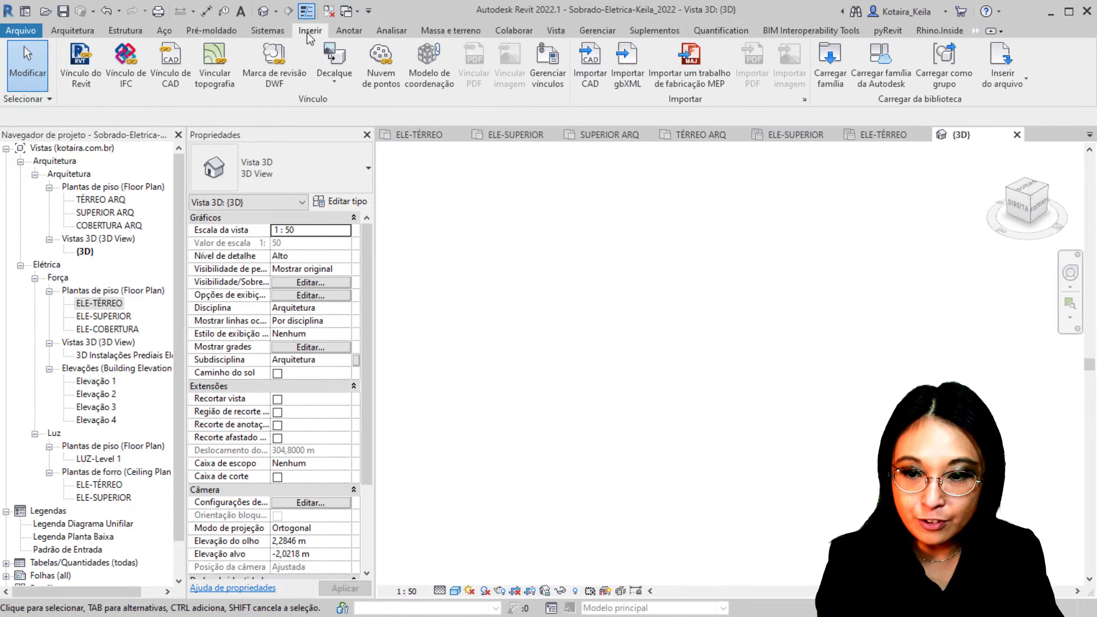
click(73, 81)
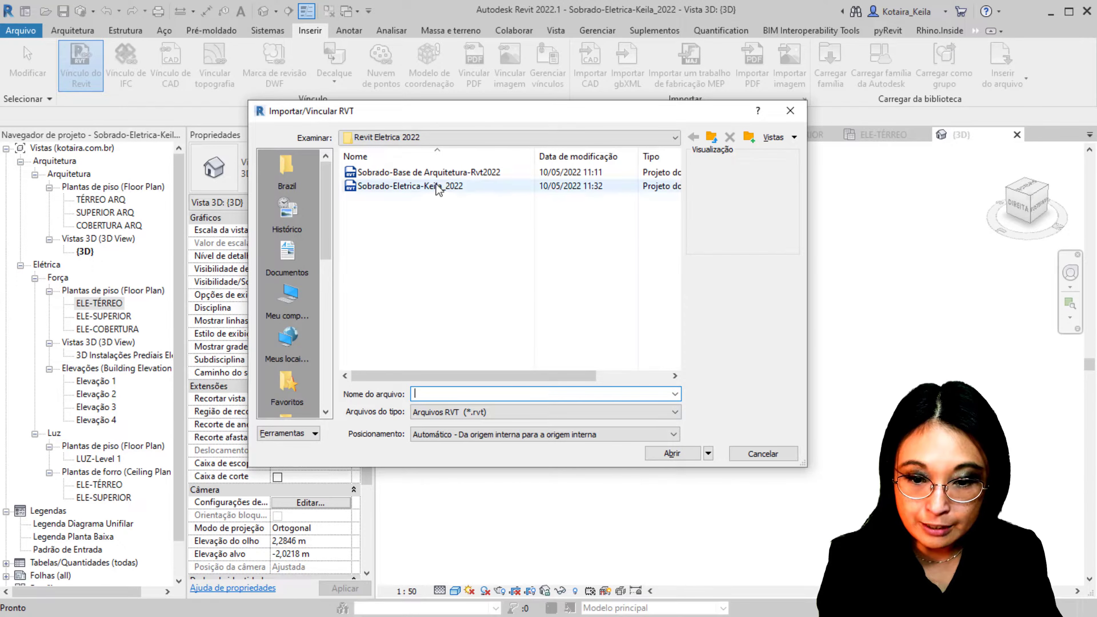
click(436, 173)
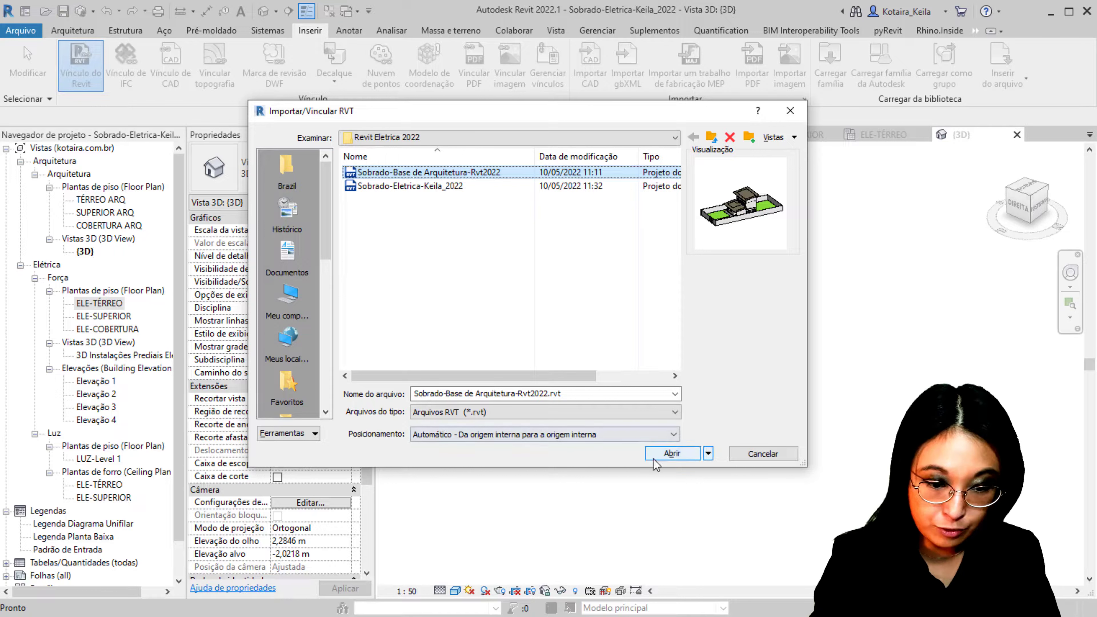
click(671, 454)
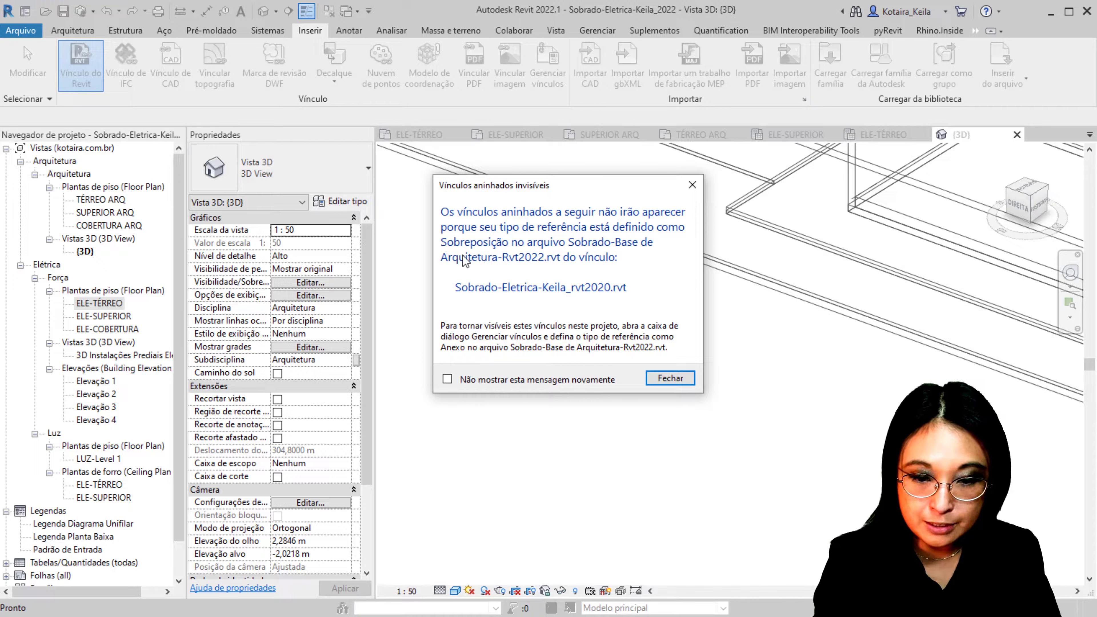
- Dismiss the nested-link notice and view the offset linked house in the TÉRREO ARQ plan
click(665, 380)
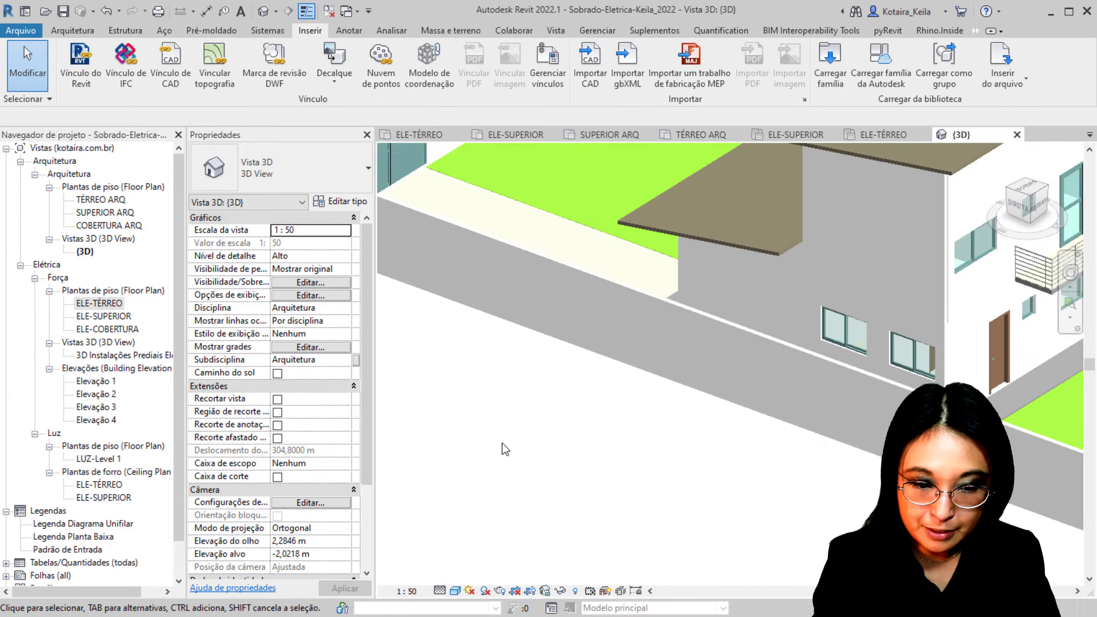
scroll(576, 495, down, 2)
scroll(571, 414, down, 1)
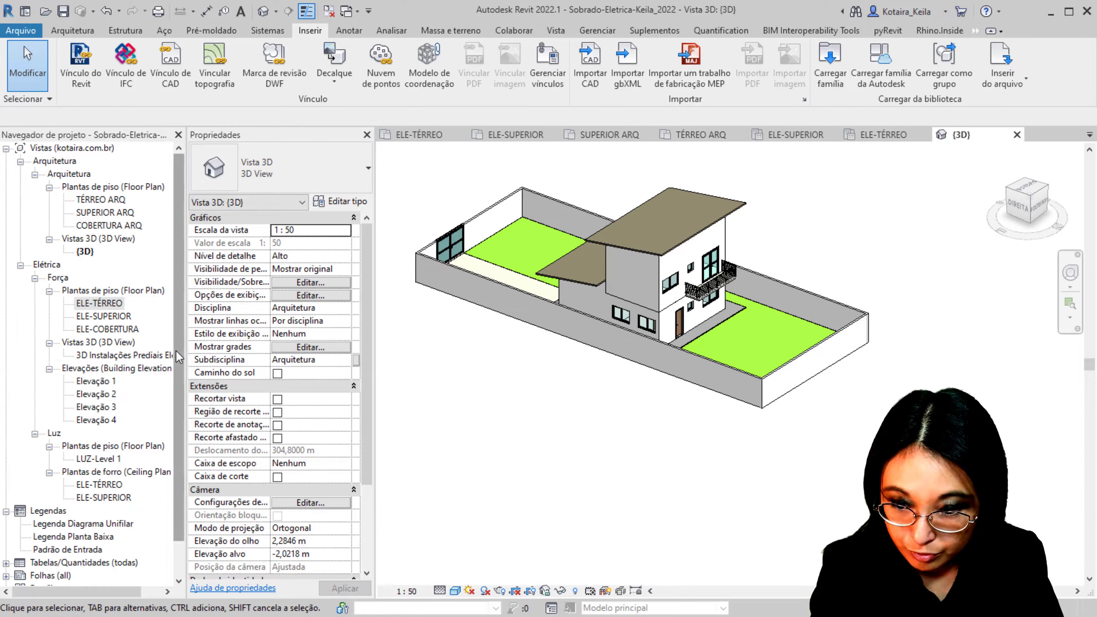
double_click(113, 201)
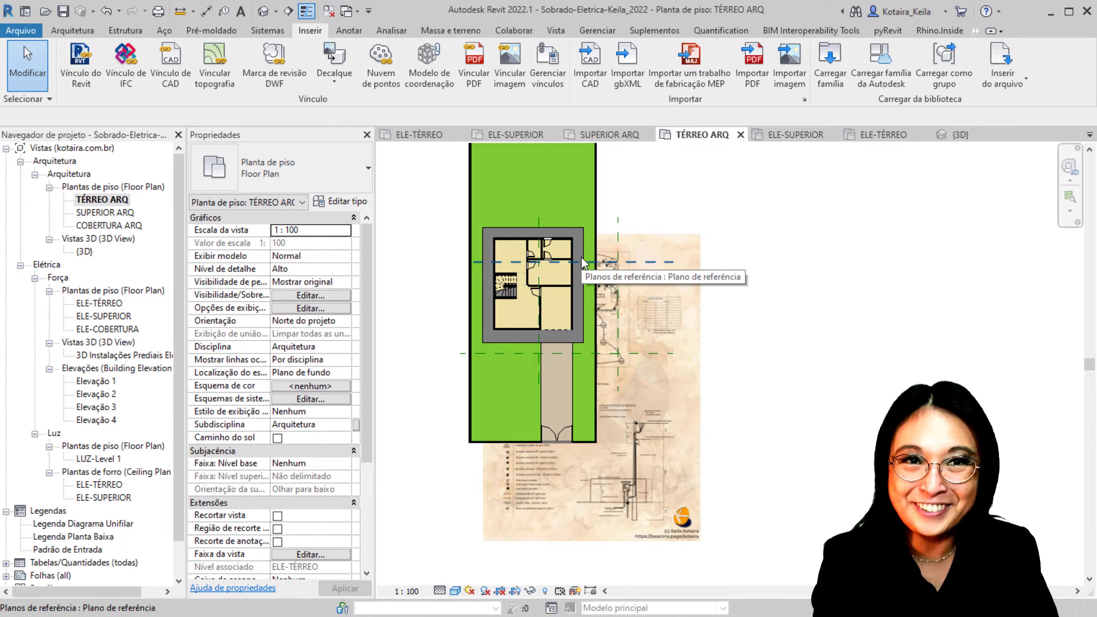
- Move the linked architectural model so its wall corner sits on the reference-plane intersection
click(601, 165)
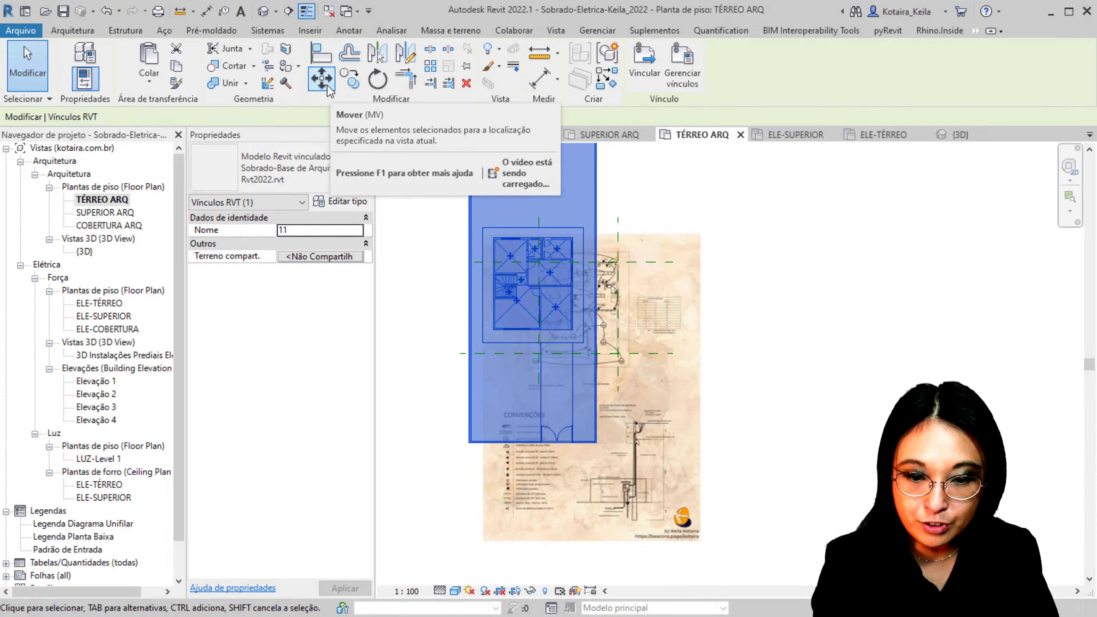
click(328, 87)
scroll(487, 239, up, 5)
scroll(506, 242, up, 3)
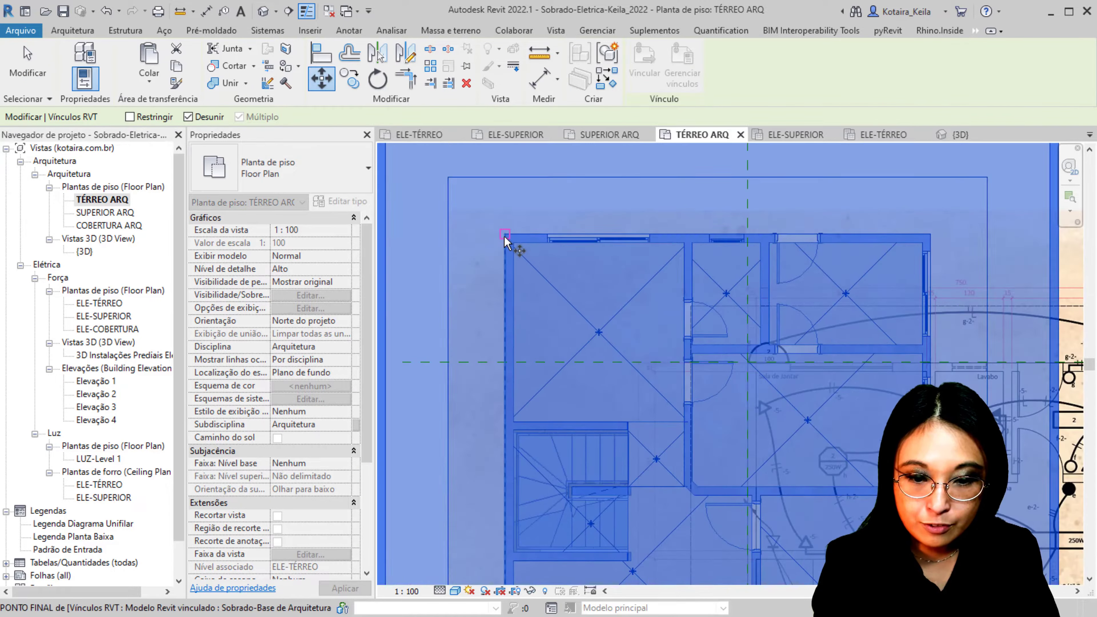
click(505, 237)
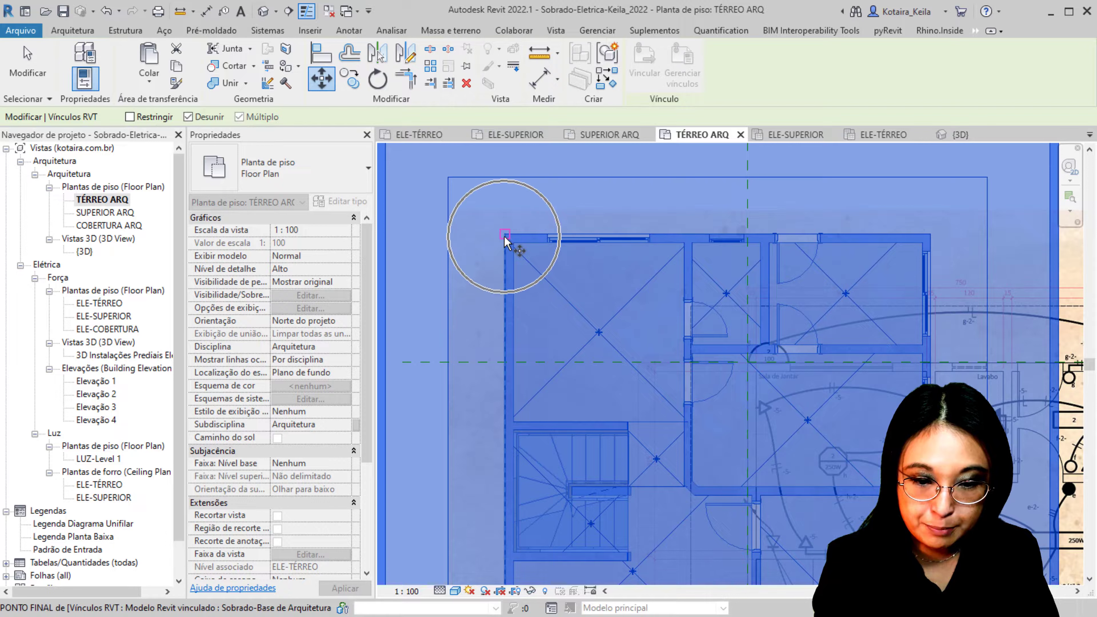
scroll(731, 357, up, 5)
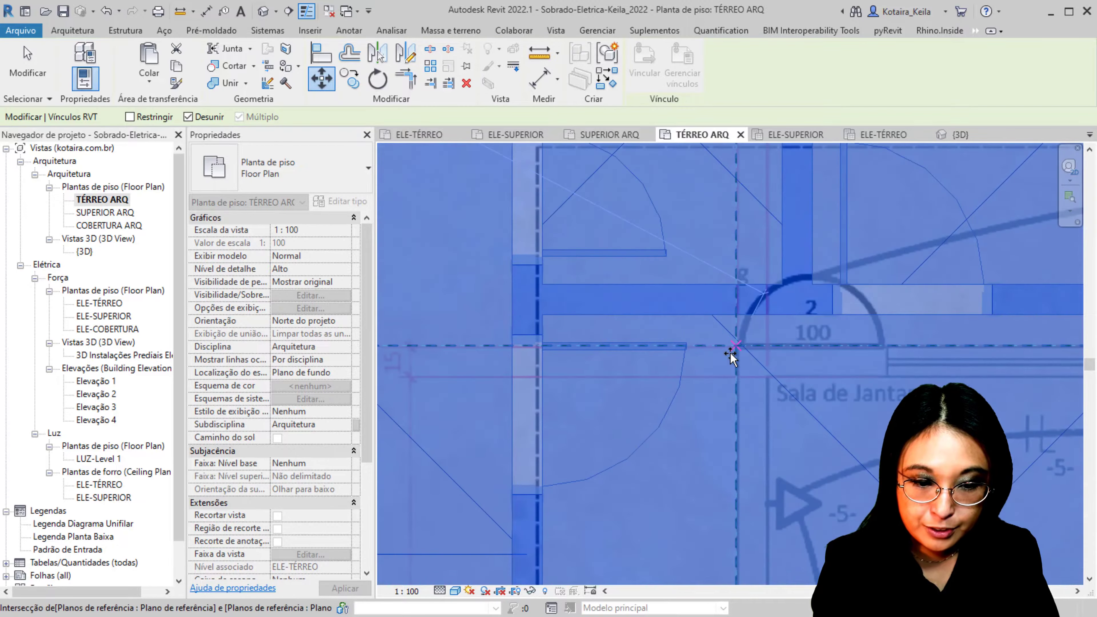
click(735, 346)
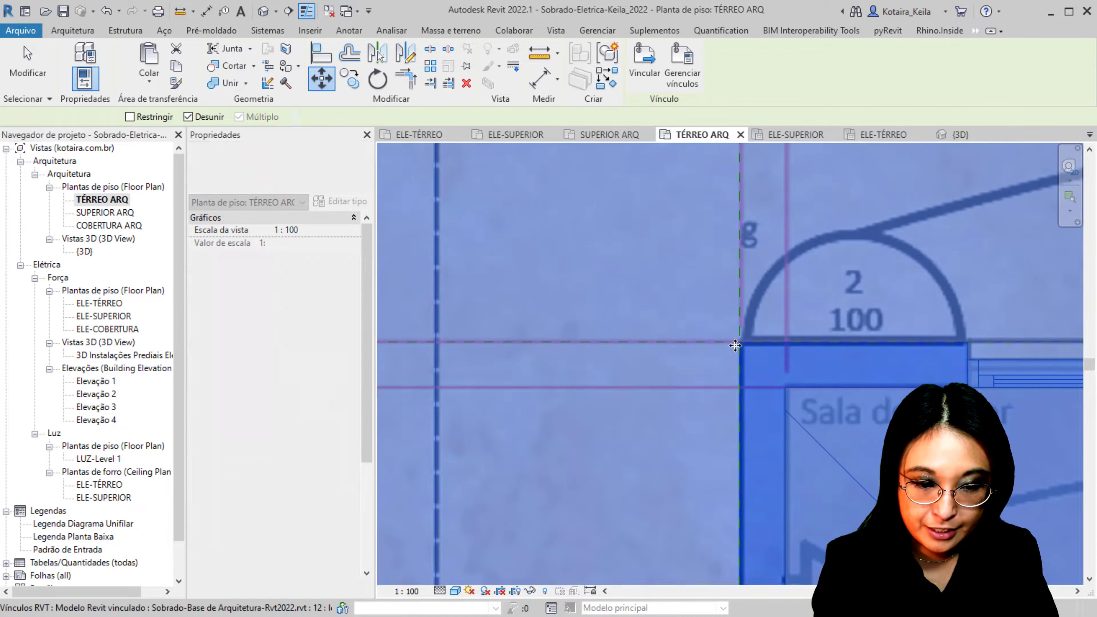
scroll(736, 345, down, 4)
scroll(747, 368, down, 4)
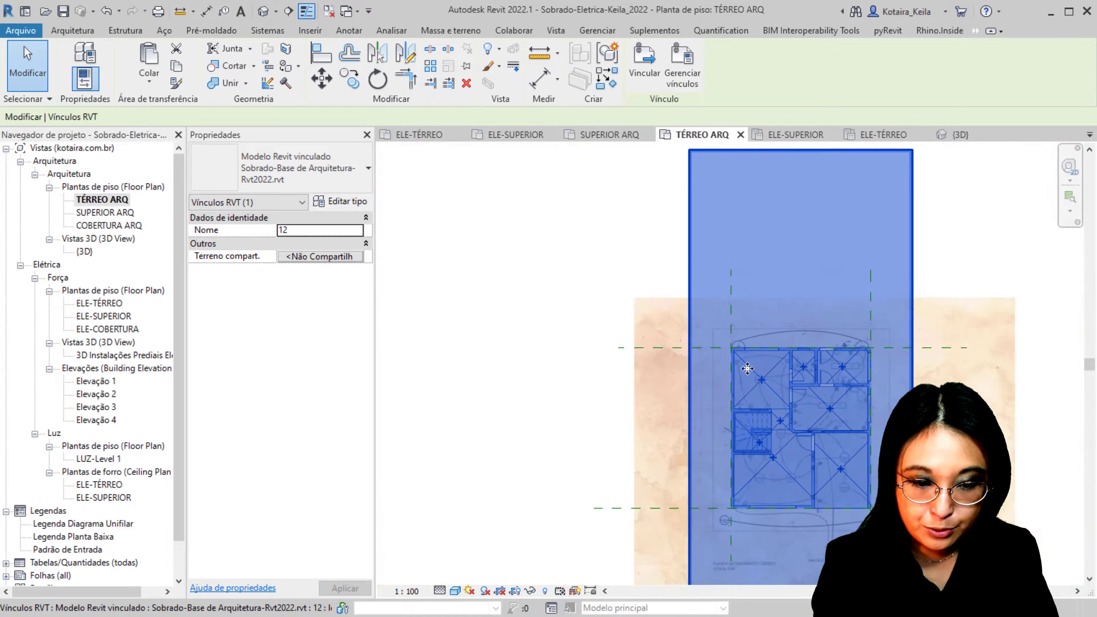
middle_drag(748, 368, 551, 301)
scroll(527, 324, up, 1)
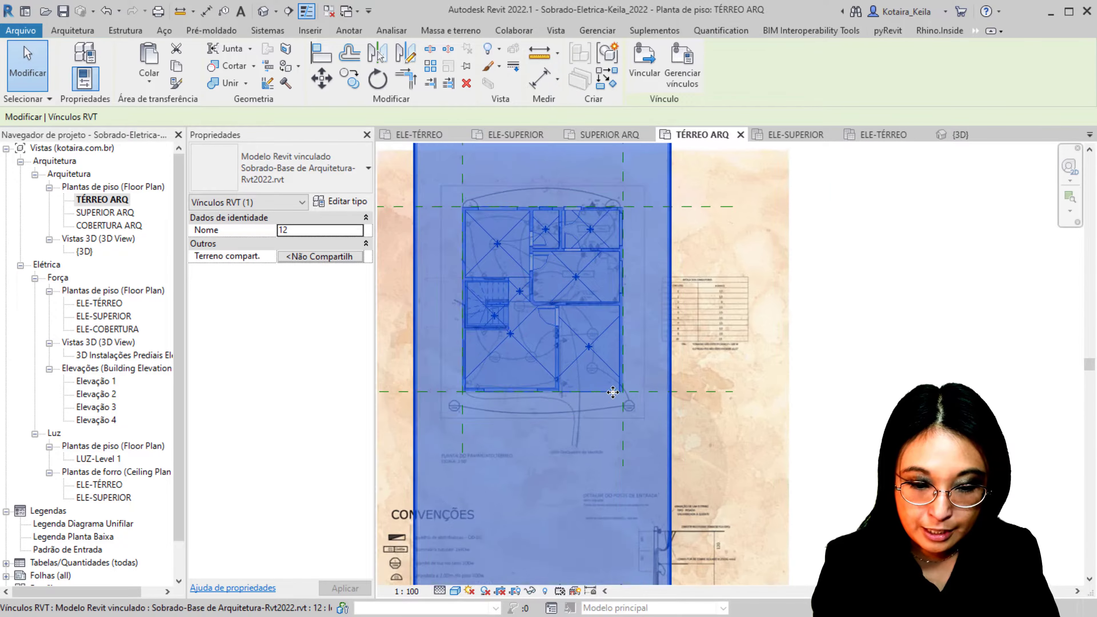
scroll(613, 392, up, 2)
scroll(635, 428, down, 3)
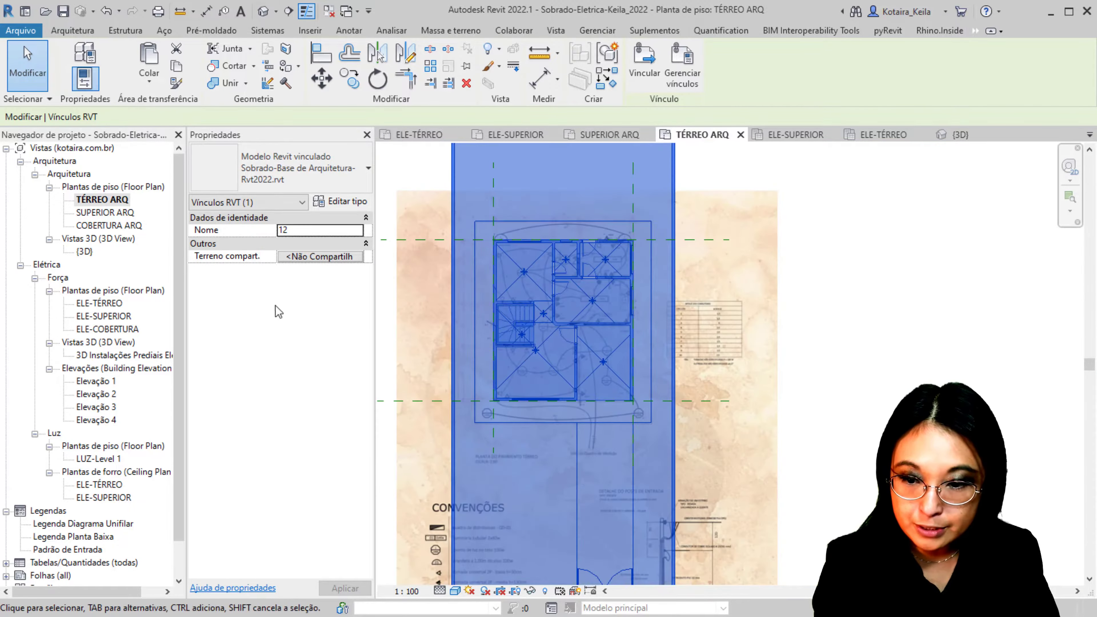
- Check the linked model in the SUPERIOR ARQ plan, then open the Elevação 1 elevation
double_click(105, 212)
click(598, 403)
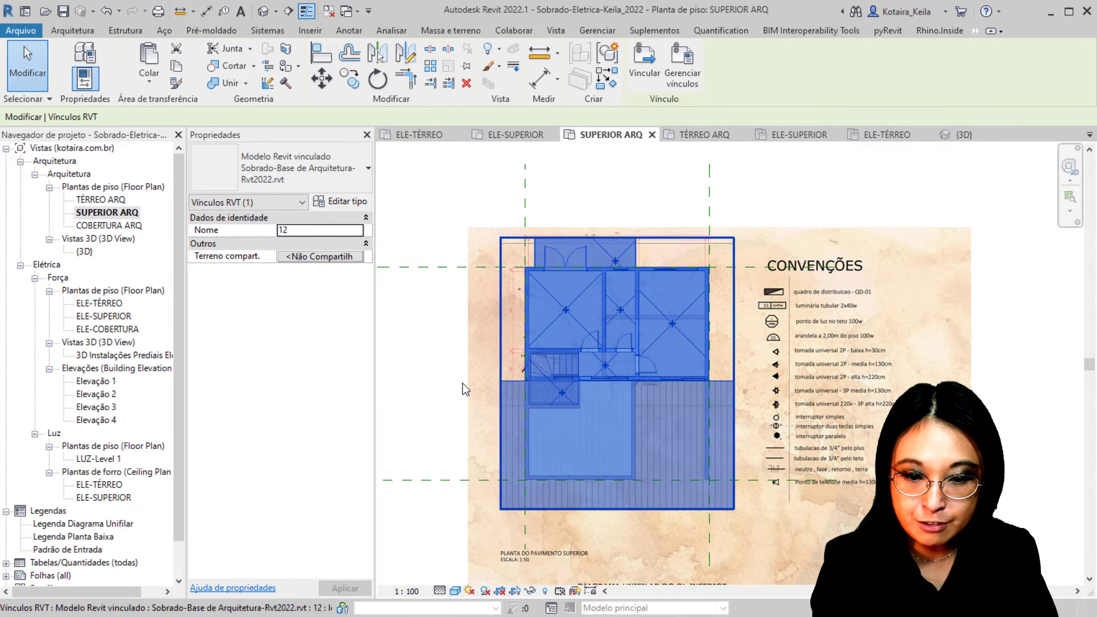
click(427, 373)
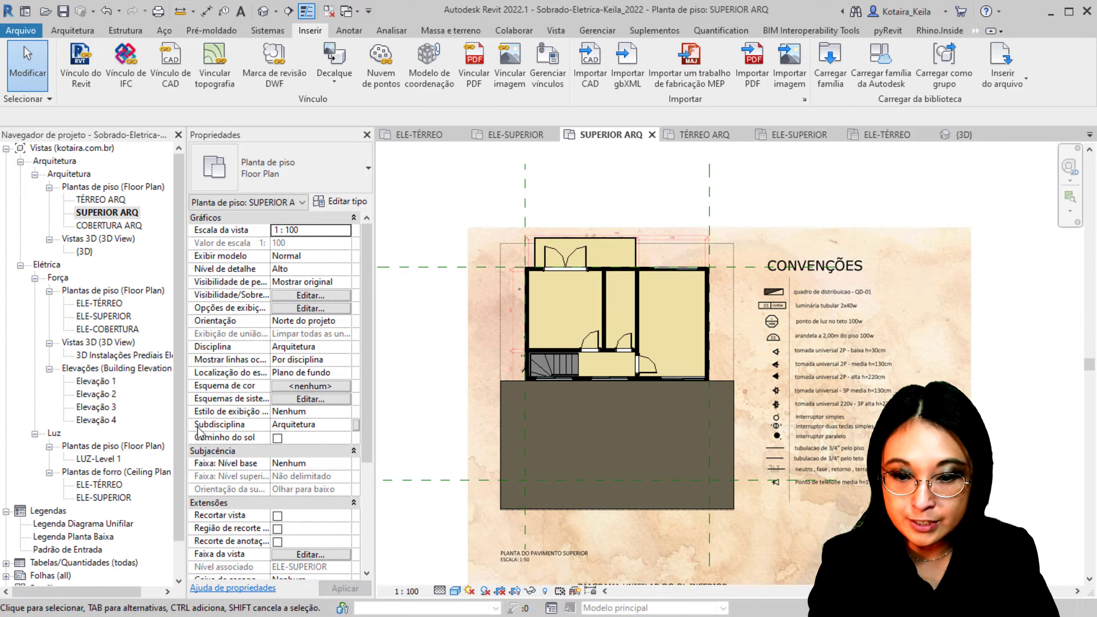
double_click(97, 382)
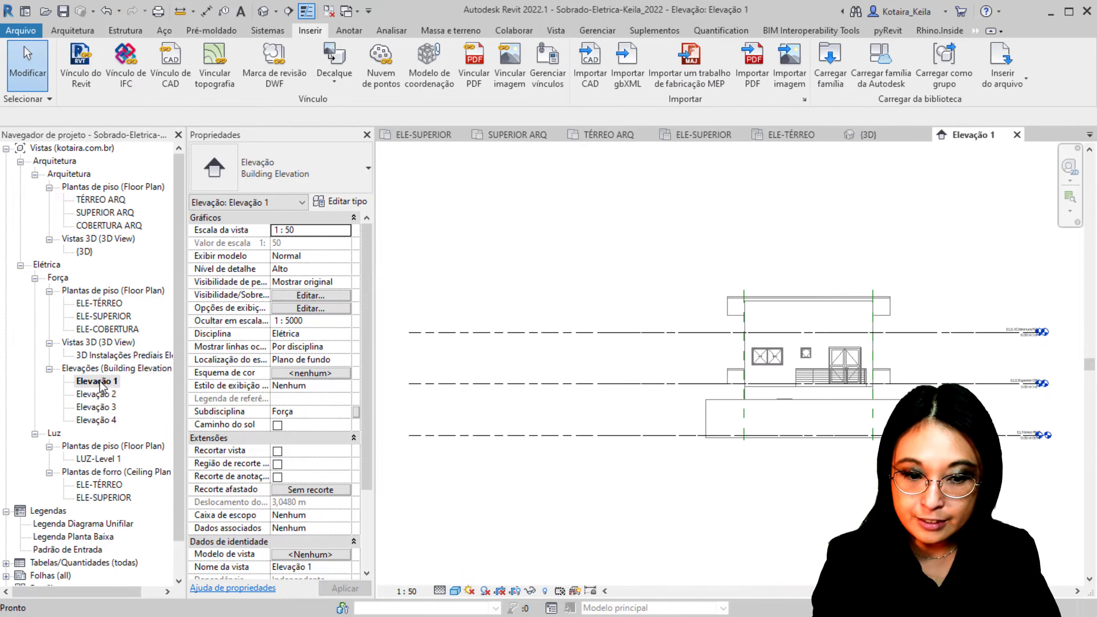
- Extend the ELE-TÉRREO level line past the linked Térreo level head
click(101, 385)
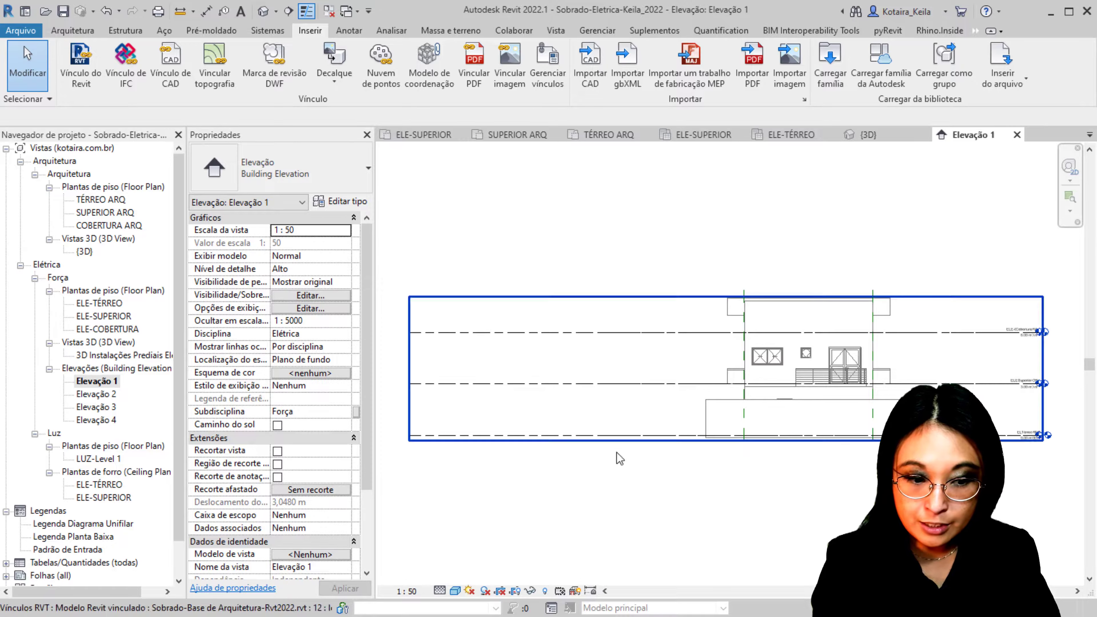
scroll(617, 458, up, 2)
scroll(617, 432, down, 2)
scroll(663, 394, up, 5)
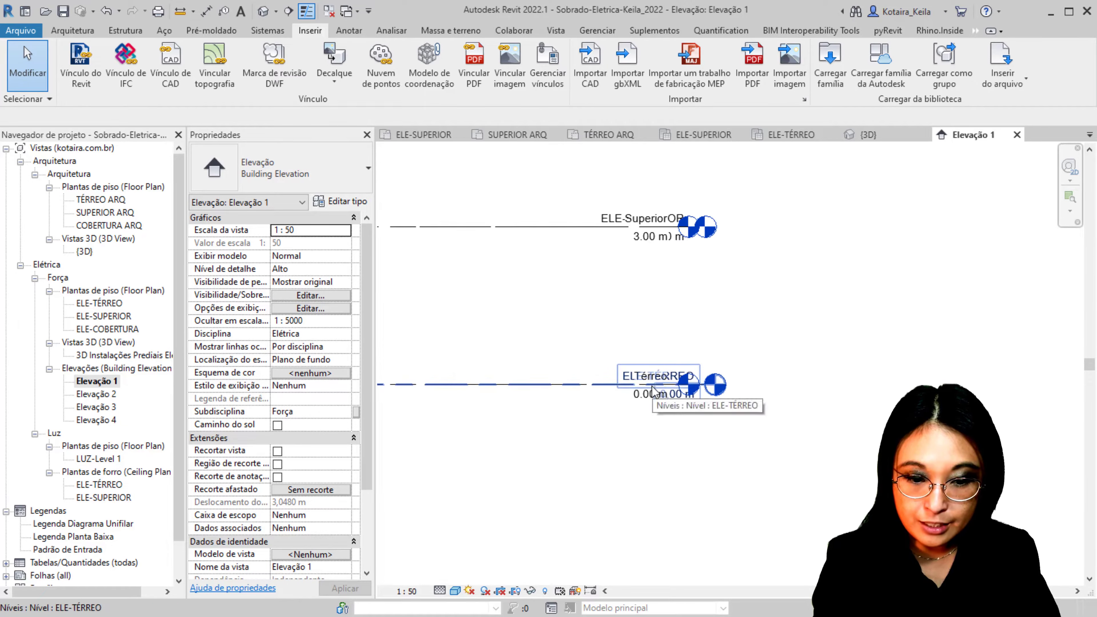
click(664, 392)
middle_drag(678, 409, 590, 394)
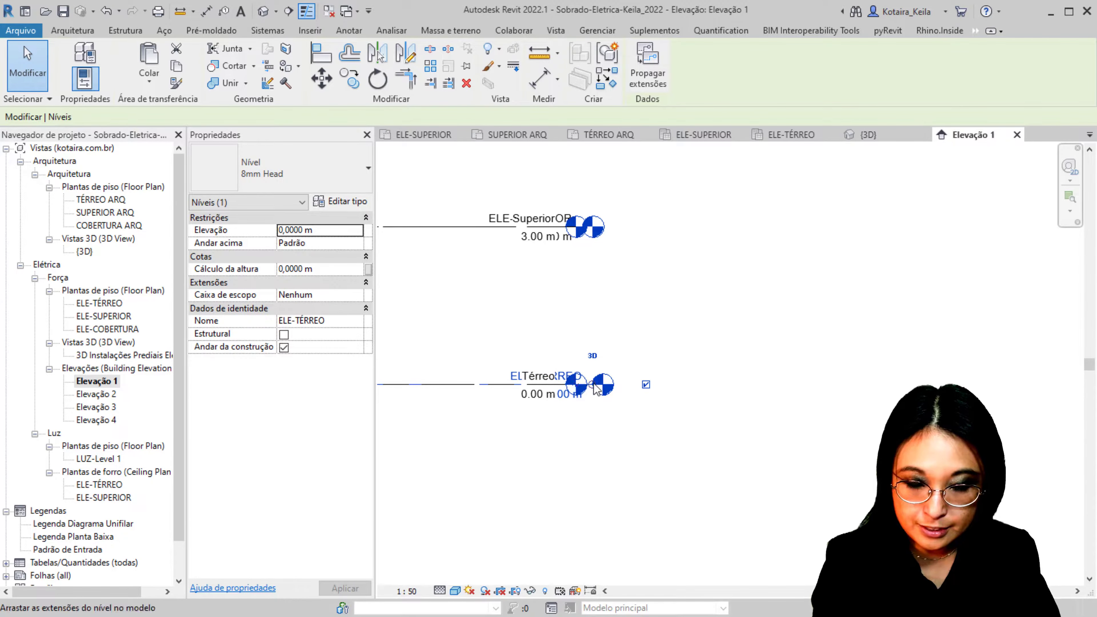
click(596, 388)
scroll(597, 389, up, 1)
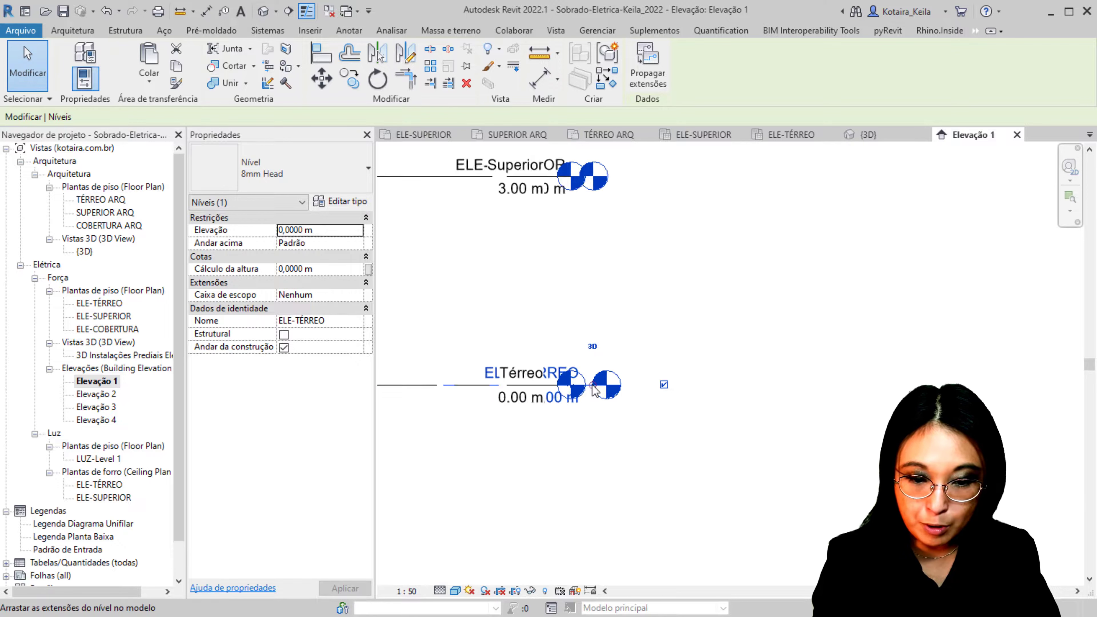
scroll(596, 389, up, 1)
scroll(596, 389, down, 1)
scroll(597, 389, down, 1)
drag(595, 390, 726, 385)
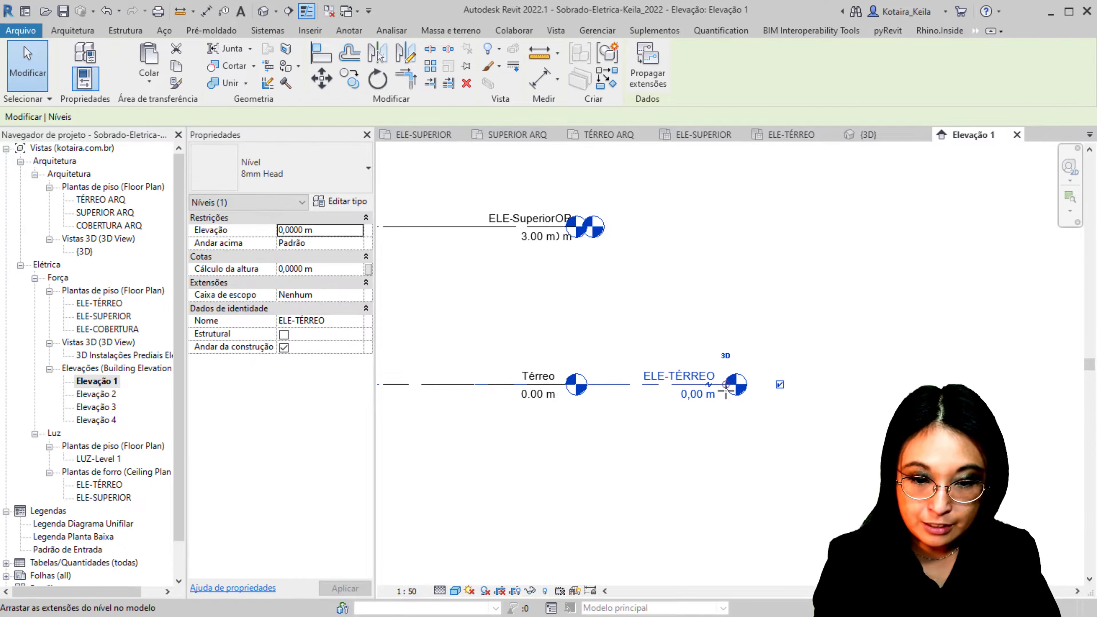
scroll(462, 396, down, 2)
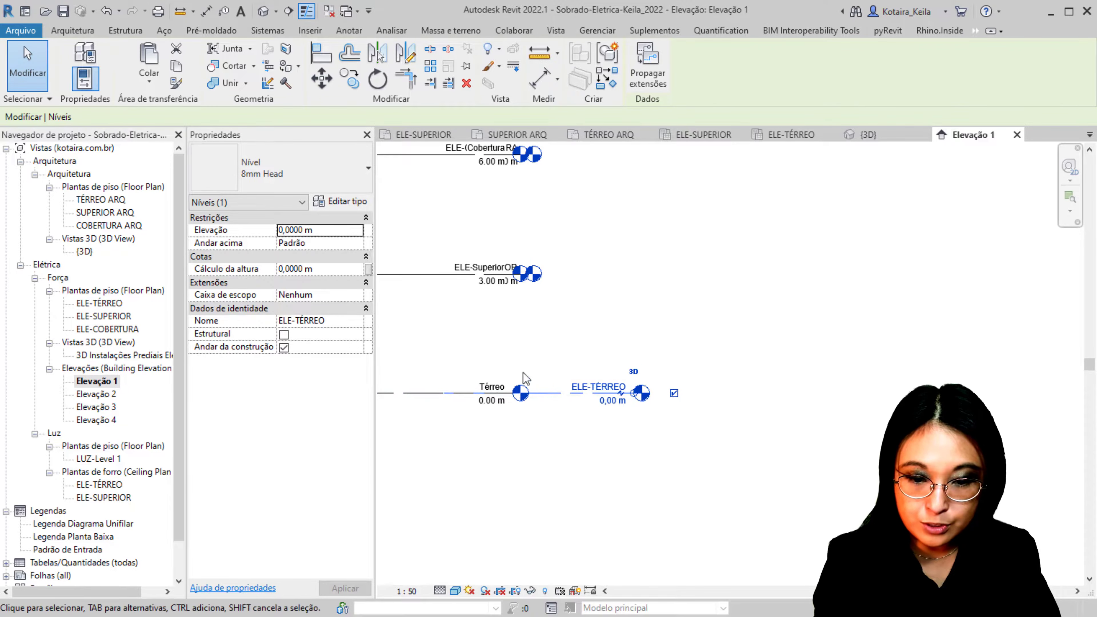
- Extend the ELE-SUPERIOR and ELE-COBERTURA level lines past the linked level heads
click(504, 285)
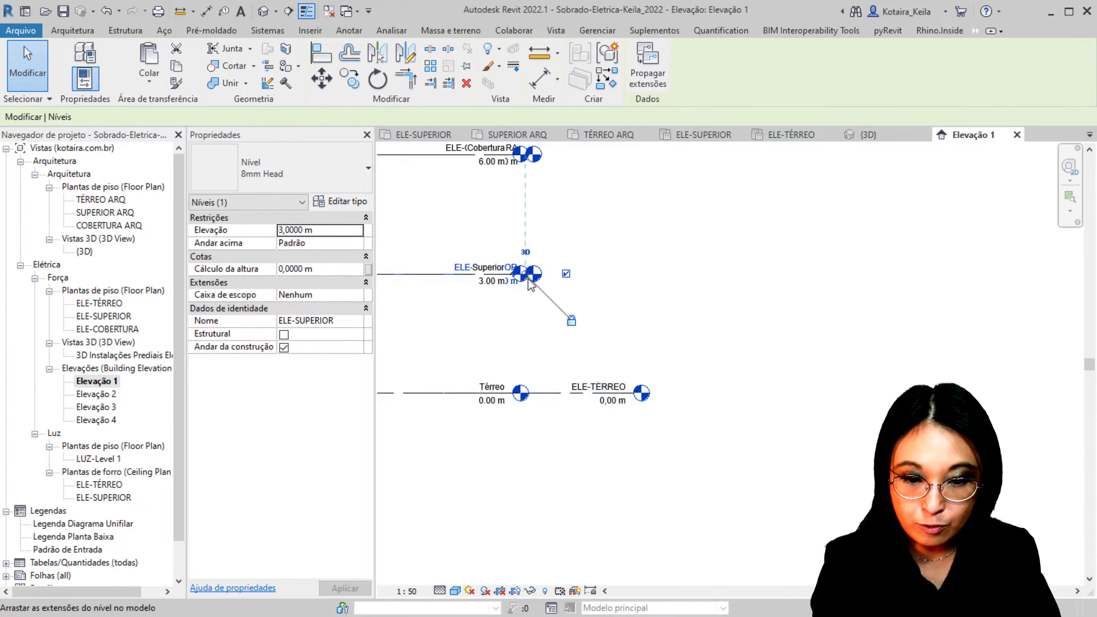
drag(530, 282, 637, 337)
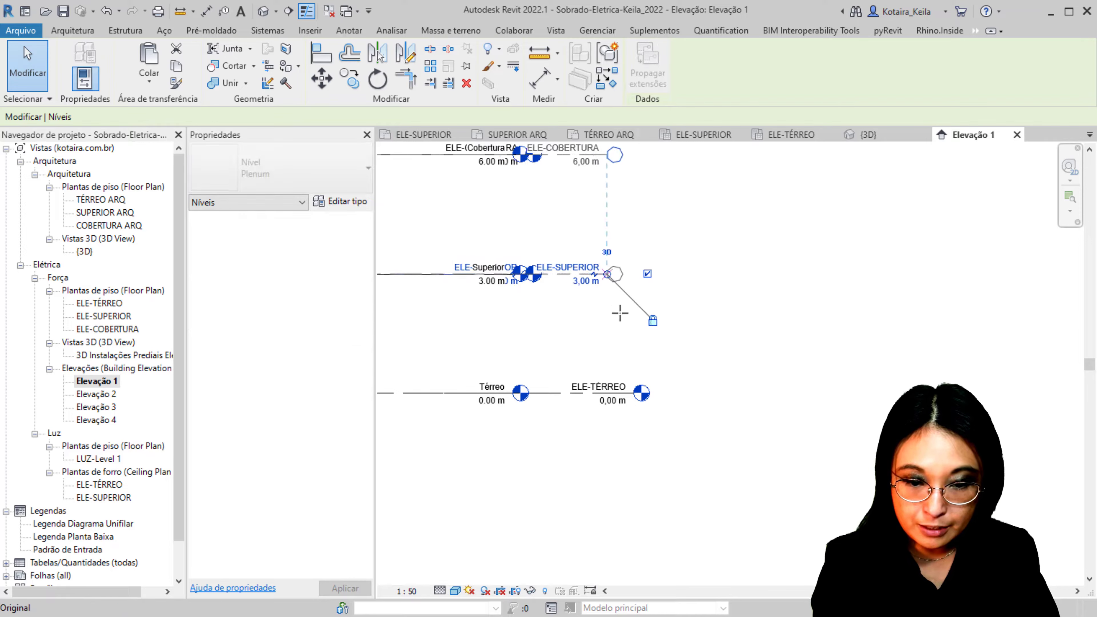
middle_drag(597, 375, 598, 444)
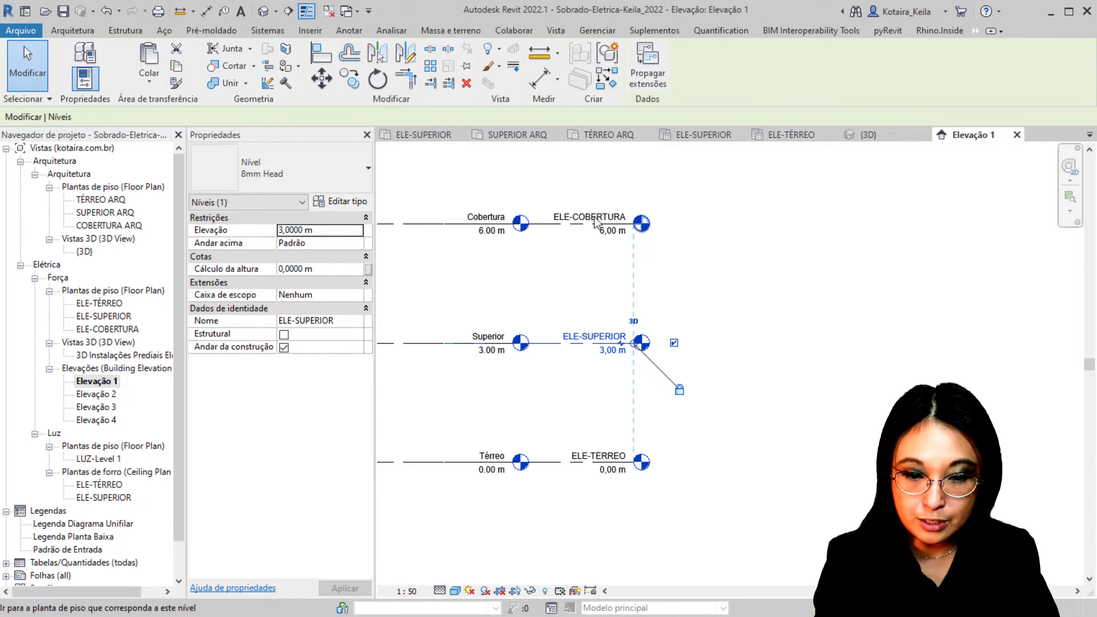
- Try setting ELE-COBERTURA's elevation to 7, then revert it to 6,00 m
click(576, 291)
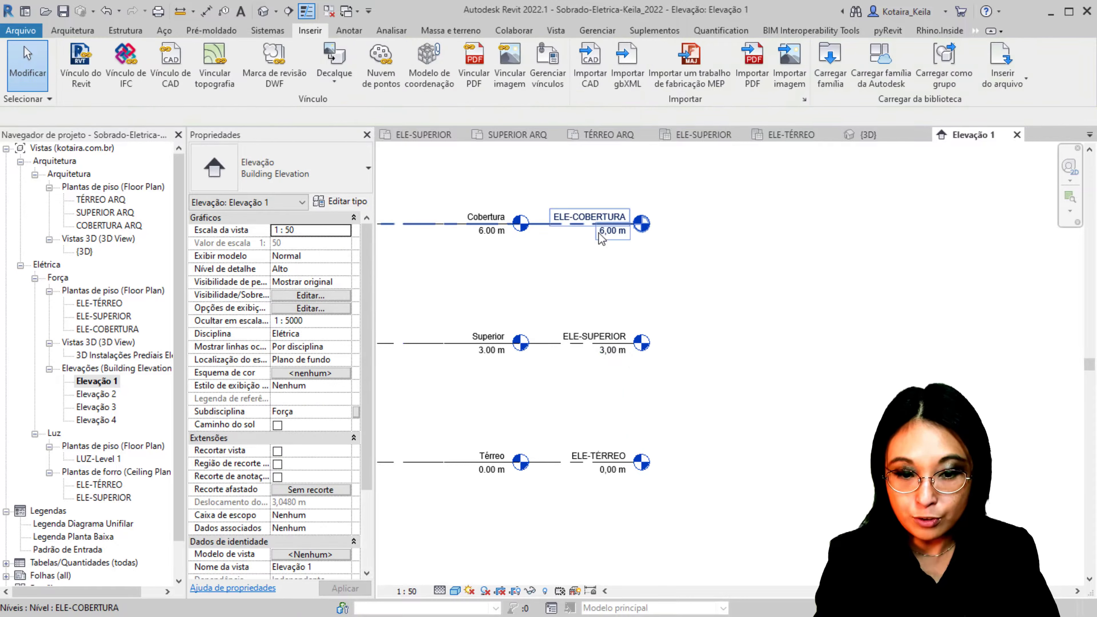
click(603, 225)
text(7)
key(Return)
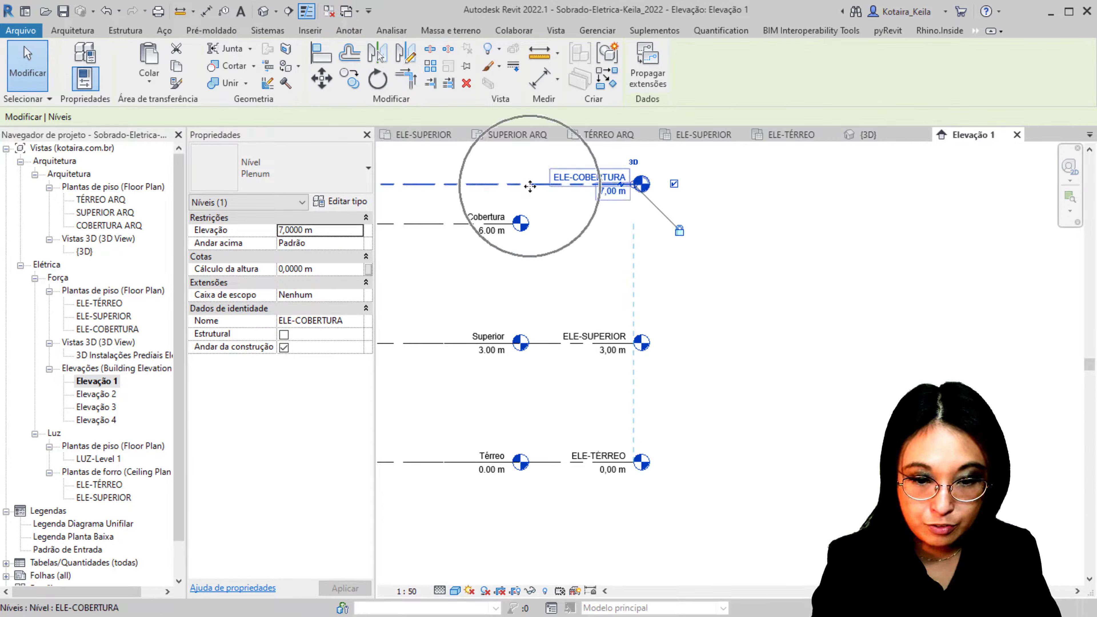
click(613, 194)
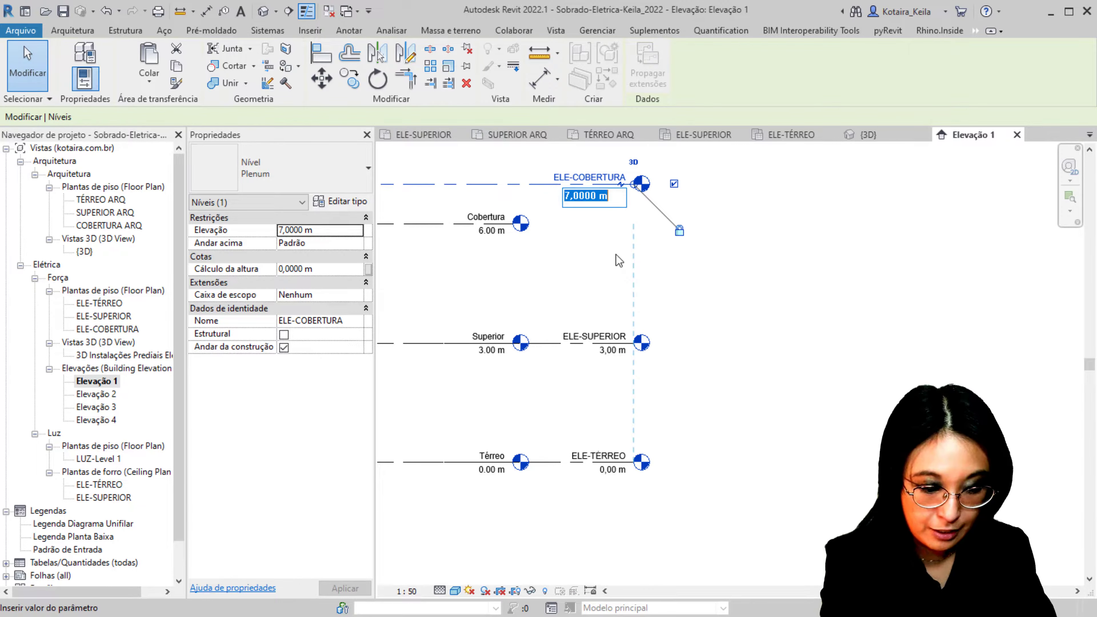
key(Escape)
key(ctrl+z)
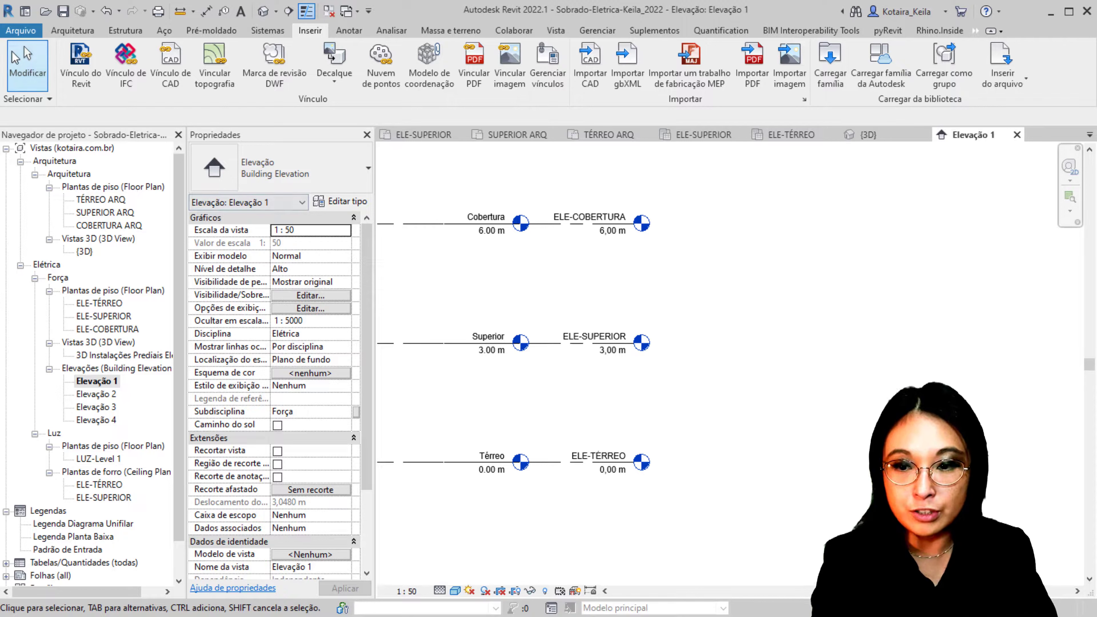
- Open the Elevação 2 building elevation showing the house against the ELE levels
click(58, 32)
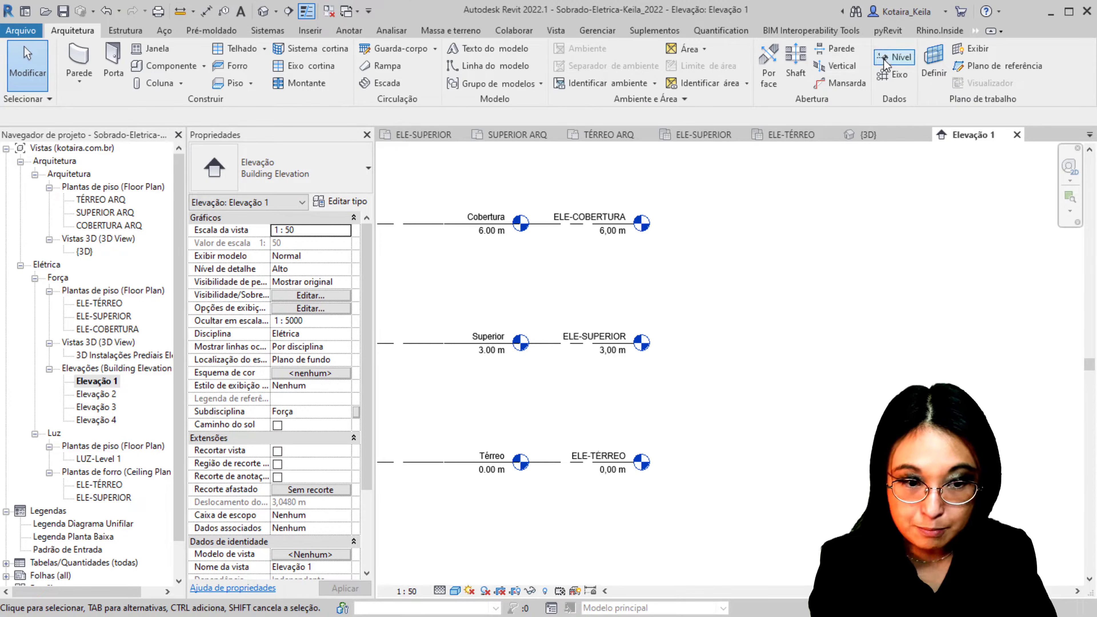
mouse_move(897, 58)
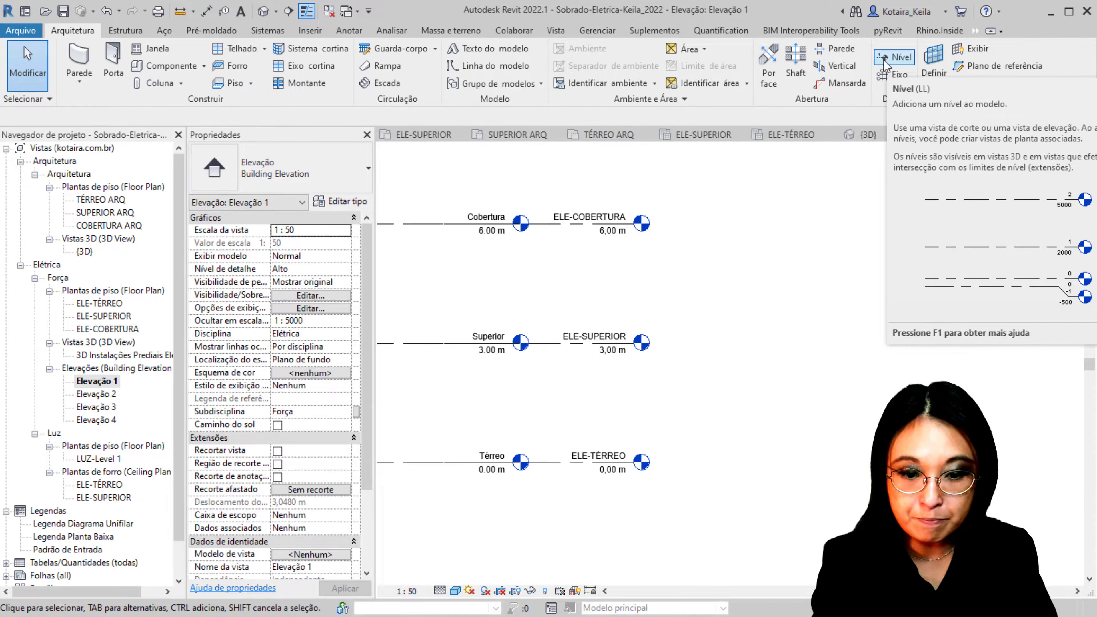
scroll(765, 319, down, 2)
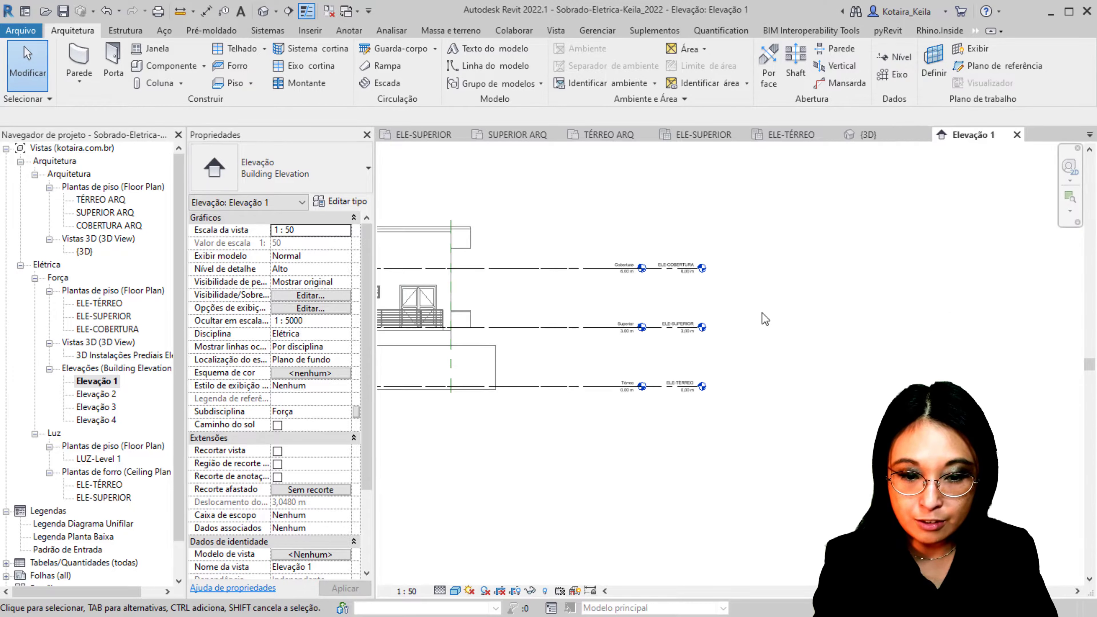
mouse_move(778, 348)
middle_down()
mouse_move(826, 351)
mouse_move(950, 328)
middle_up()
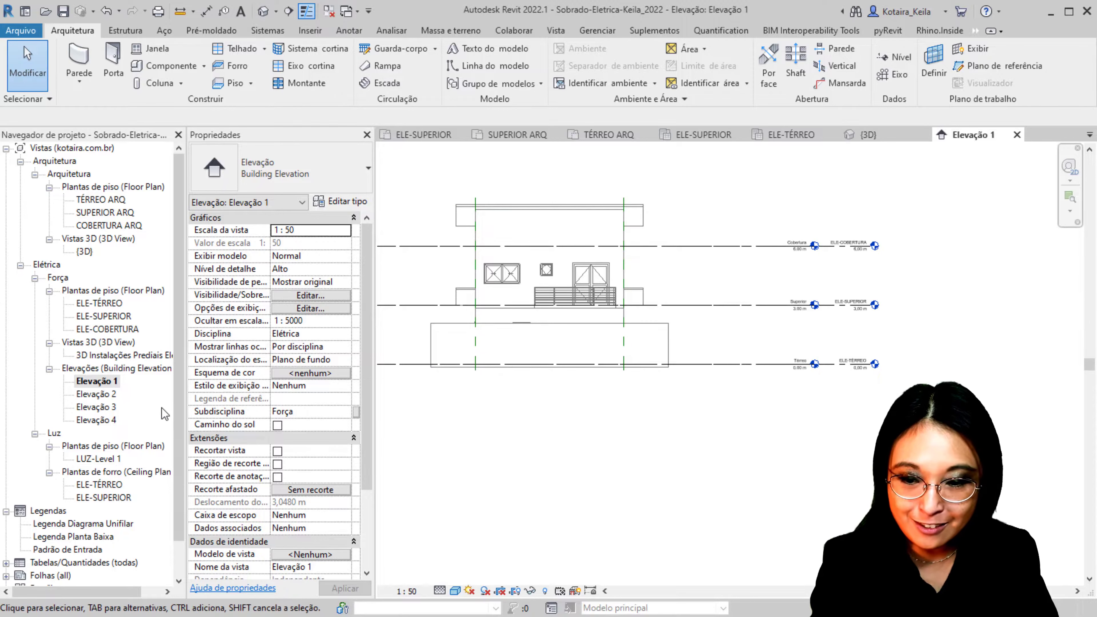
double_click(110, 397)
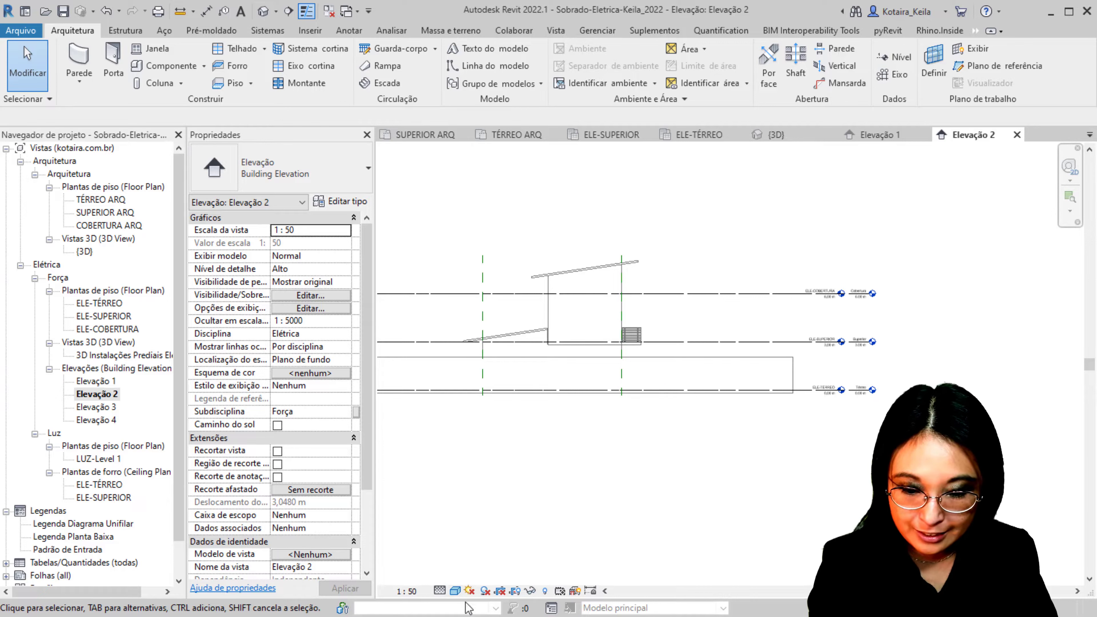
click(455, 591)
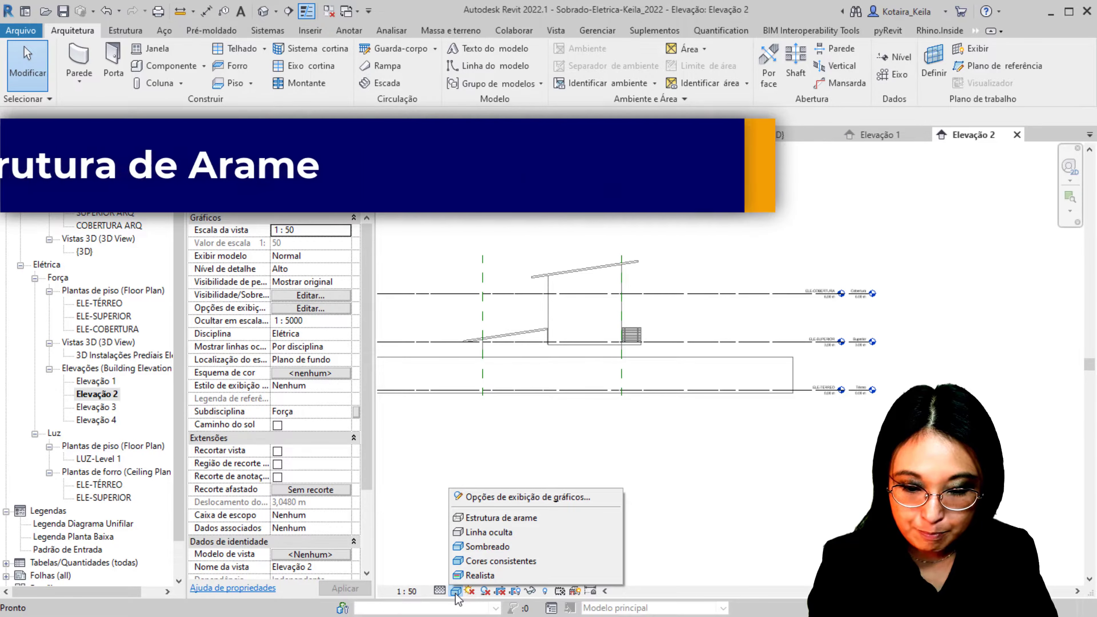
click(489, 518)
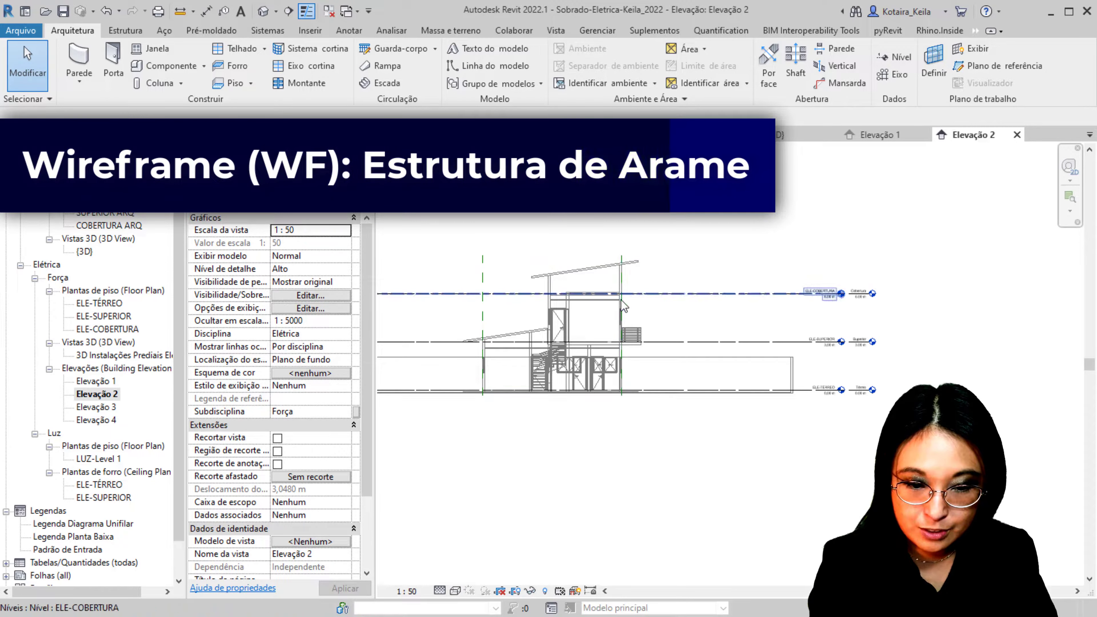
click(456, 591)
click(476, 548)
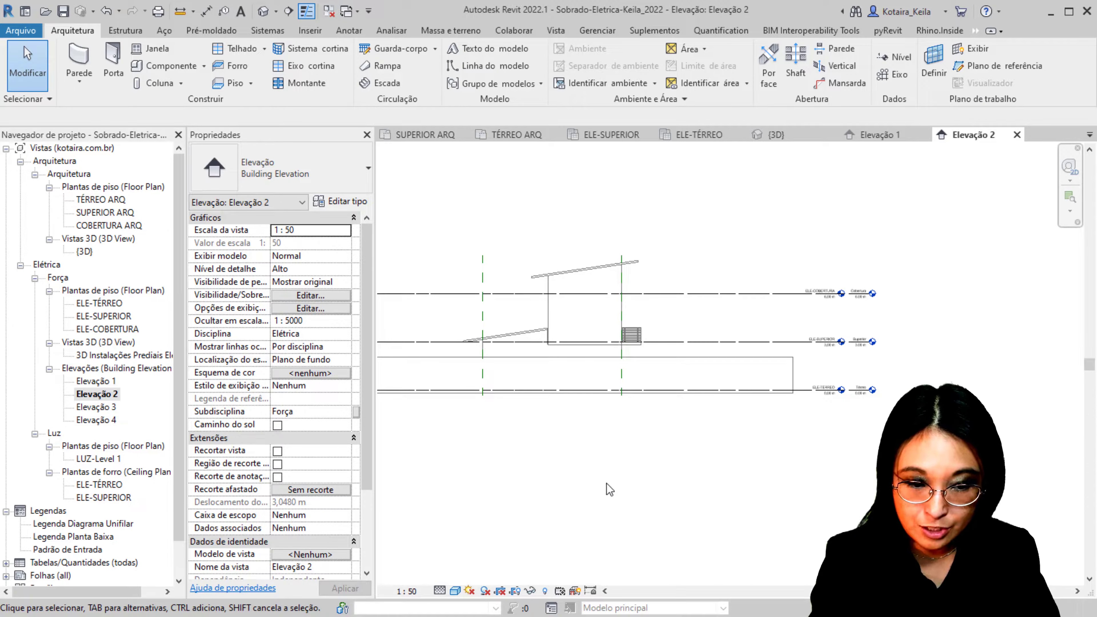
scroll(854, 392, up, 3)
scroll(855, 392, up, 2)
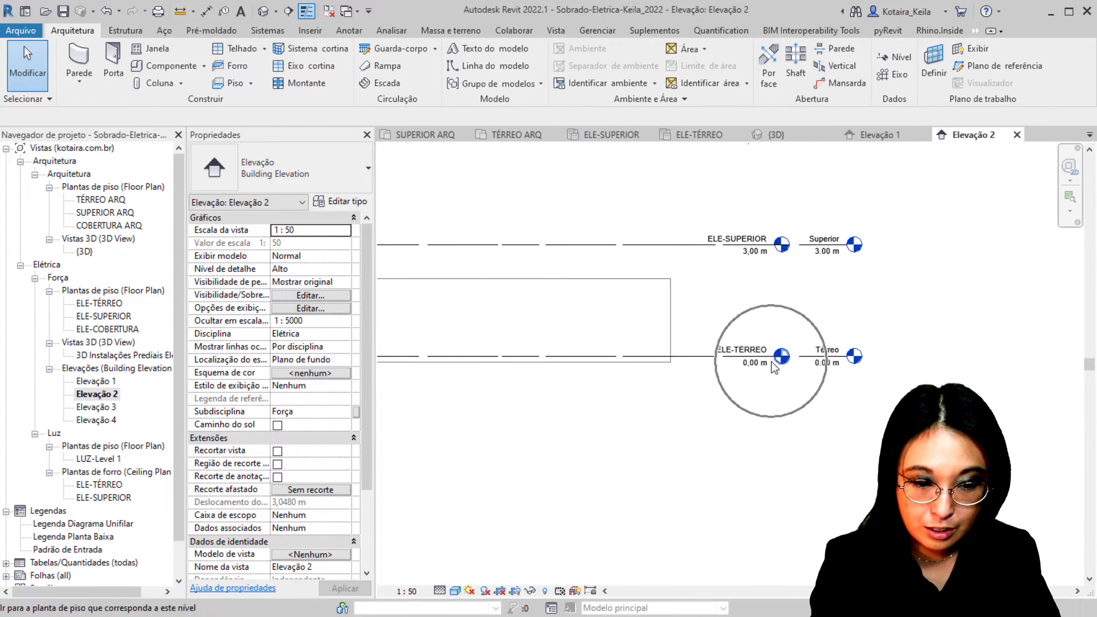
mouse_move(746, 267)
middle_down()
mouse_move(800, 431)
mouse_move(918, 341)
middle_up()
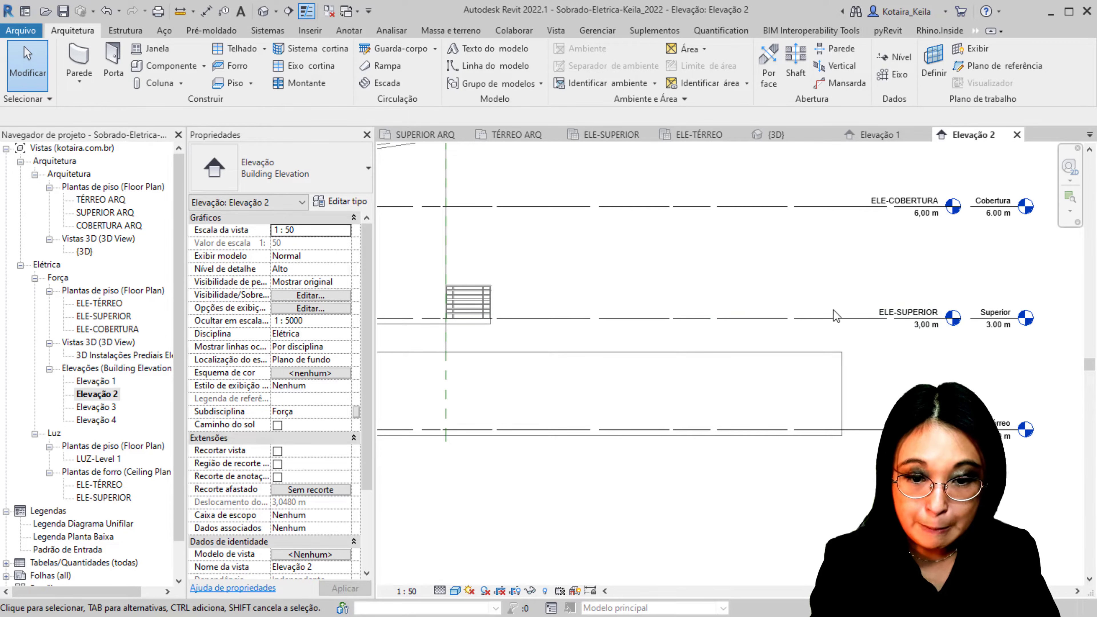
scroll(798, 293, down, 2)
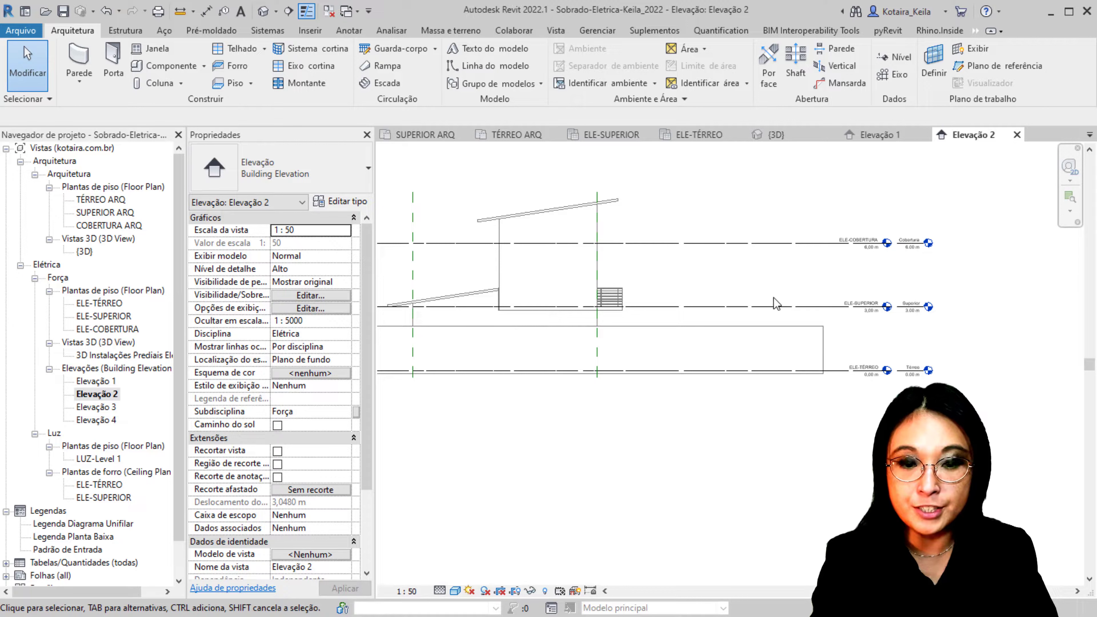
click(765, 327)
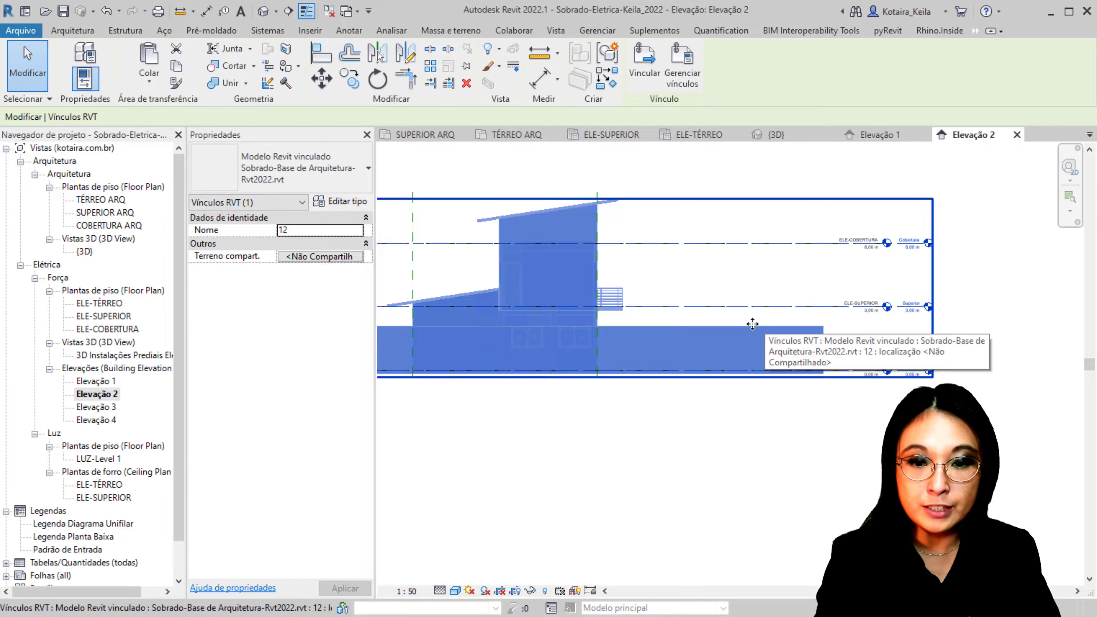
- Pin the linked Sobrado architecture model in place
click(466, 70)
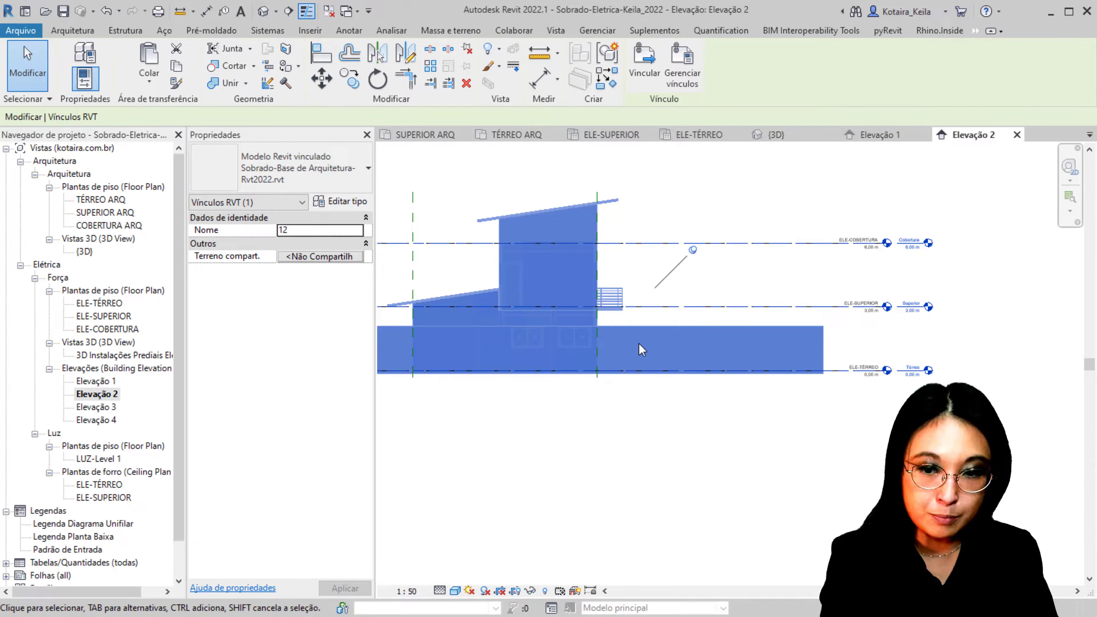
click(310, 30)
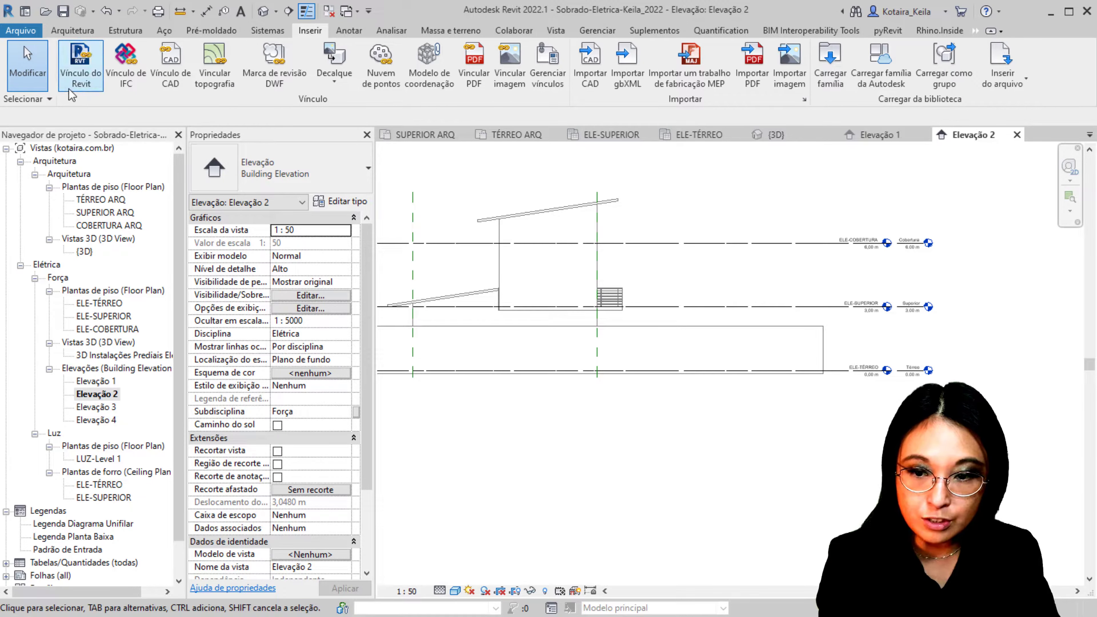
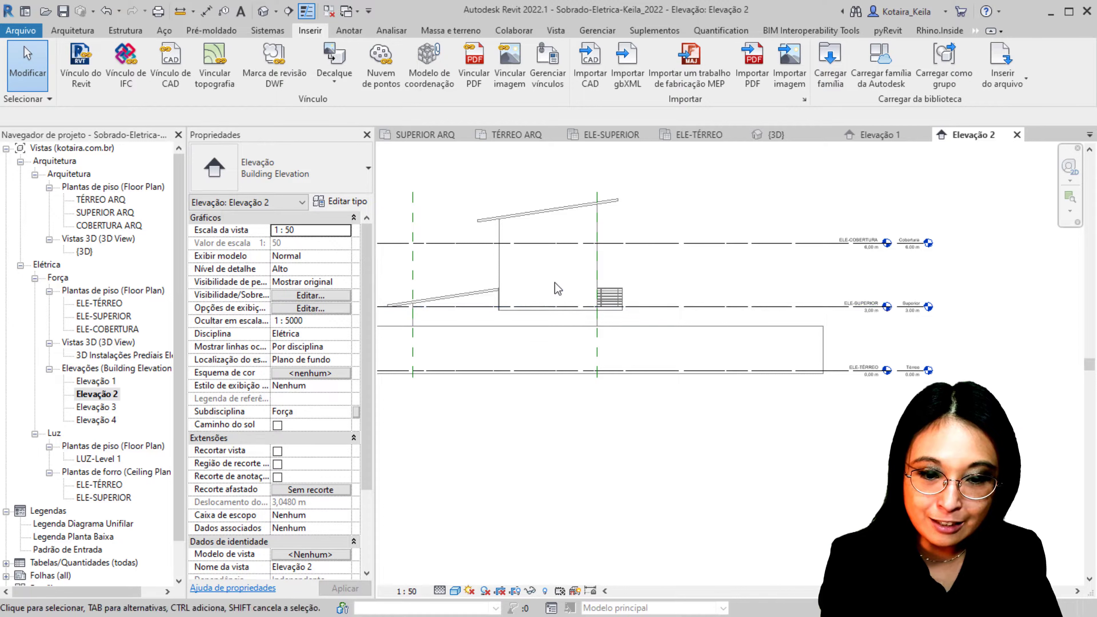
- Select the linked architecture model and start binding it into the project
click(548, 212)
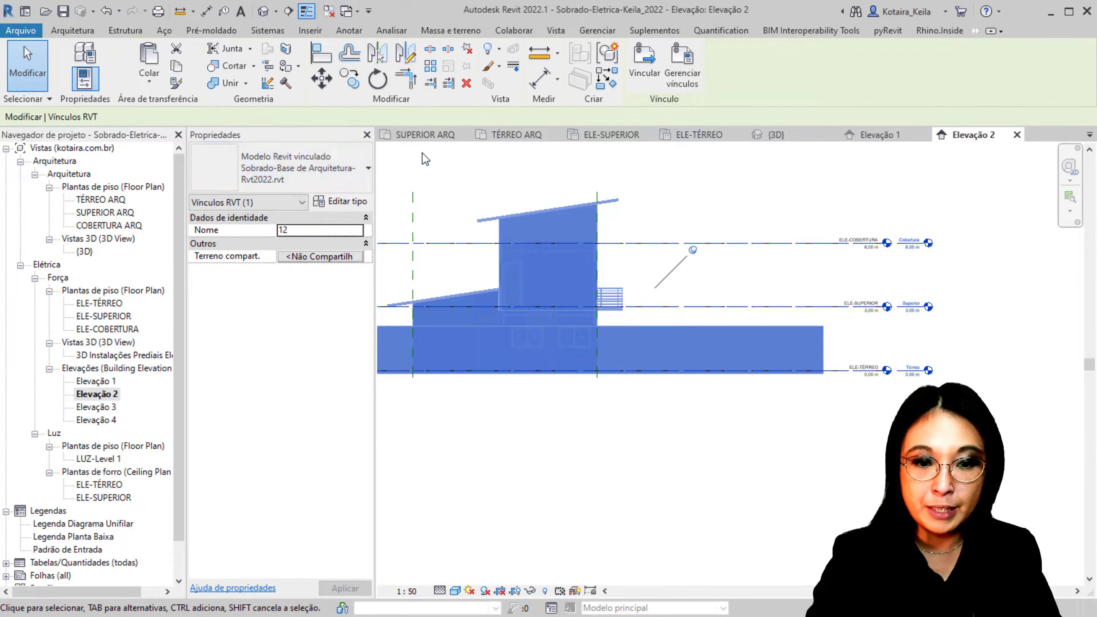
click(637, 89)
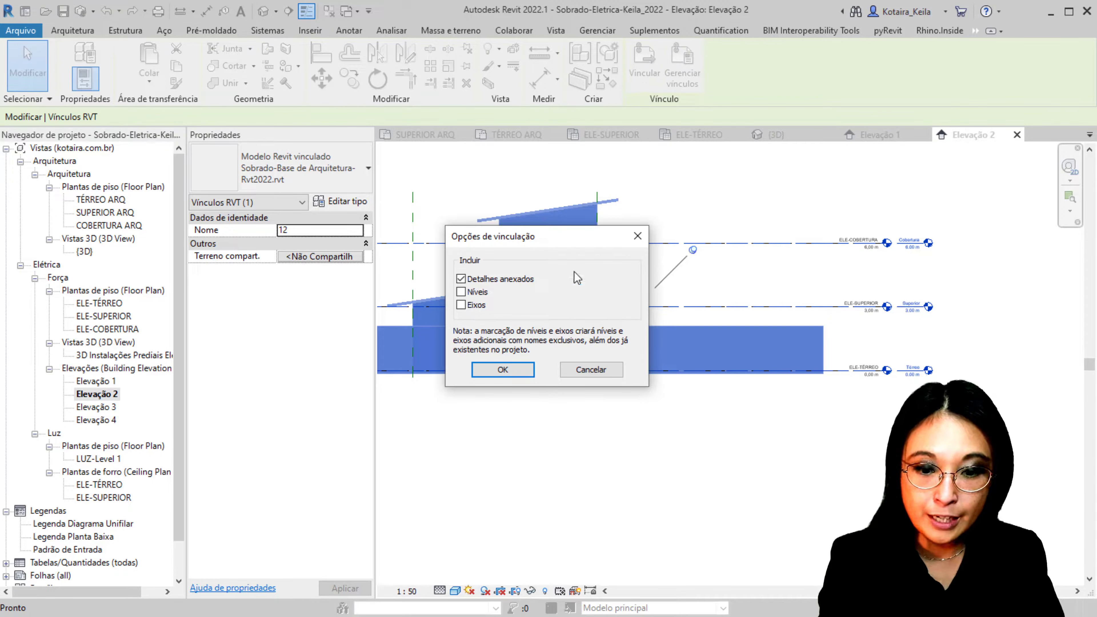
- Bind the architecture link without attached details, accept duplicate types, and delete the link instance
click(470, 267)
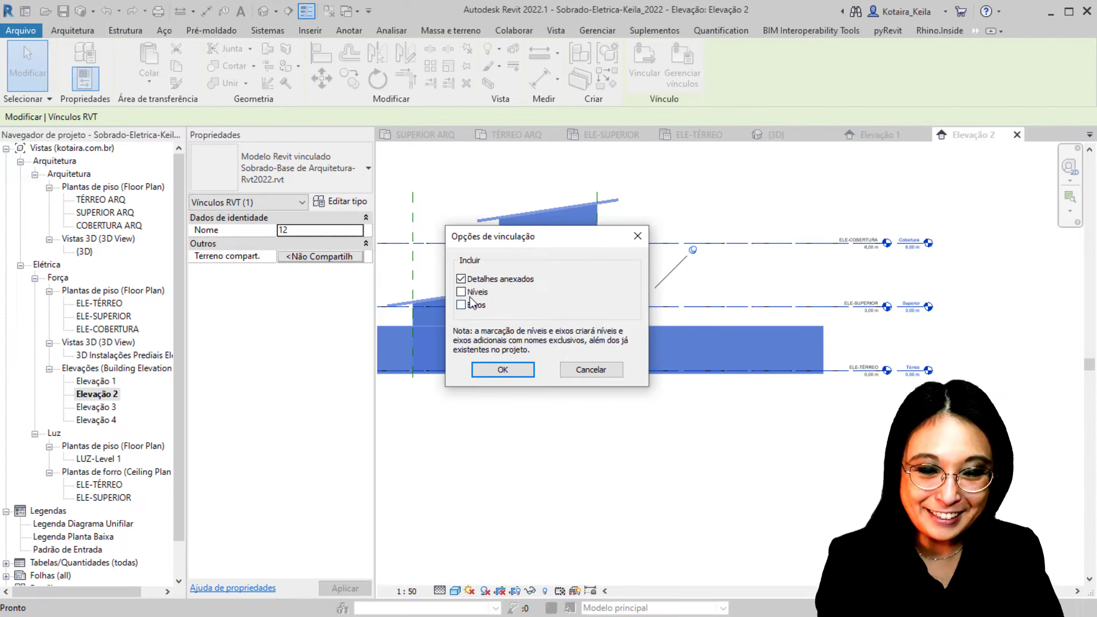
click(461, 279)
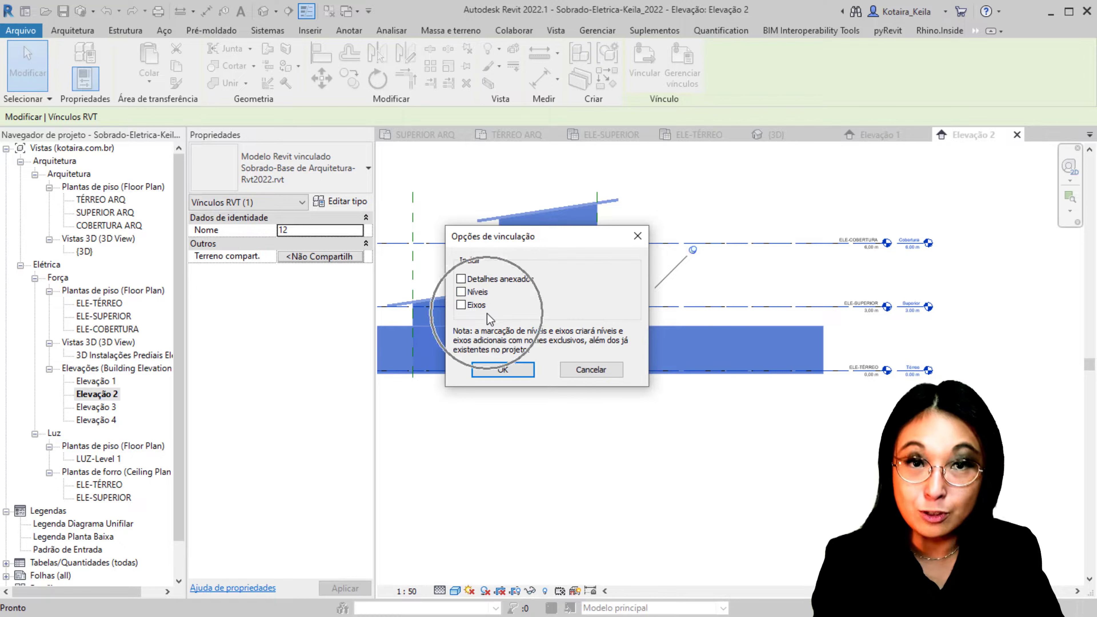
click(501, 371)
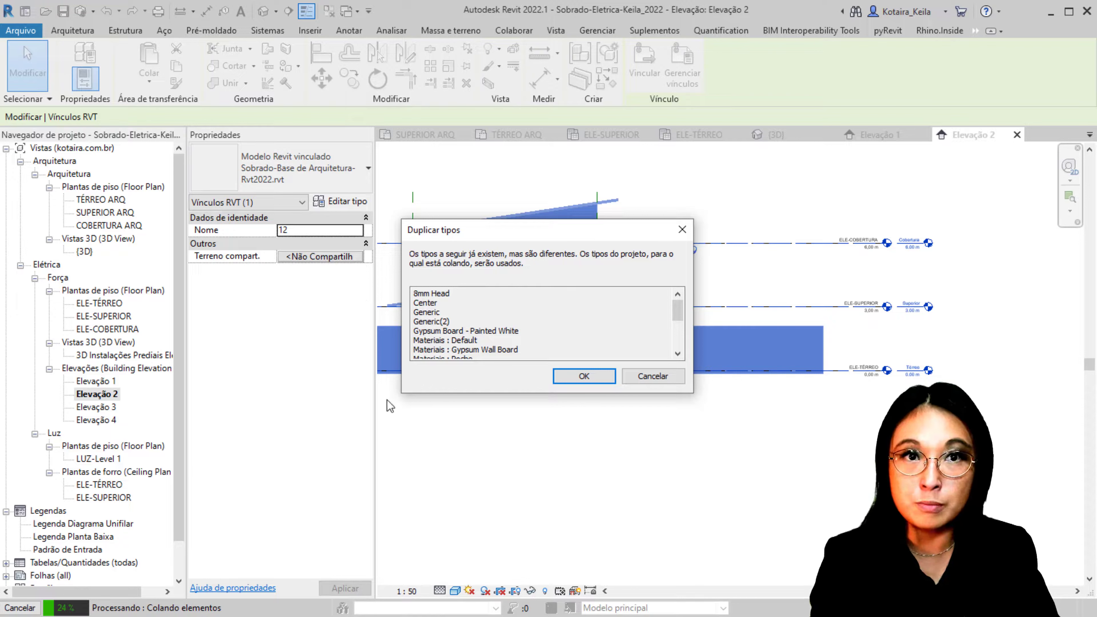
click(584, 376)
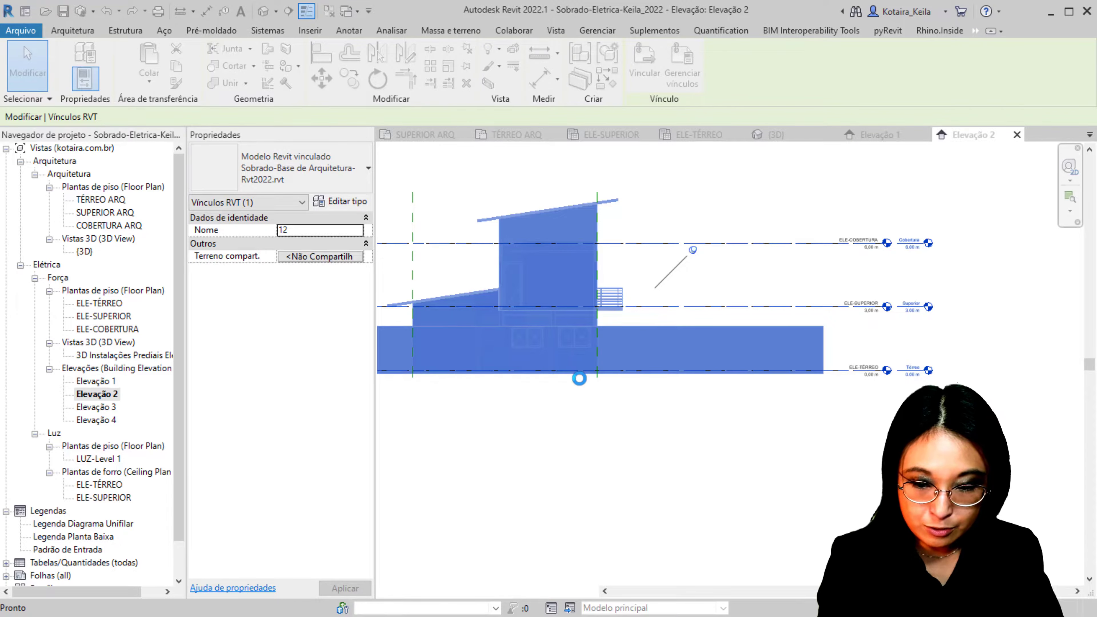
key(Delete)
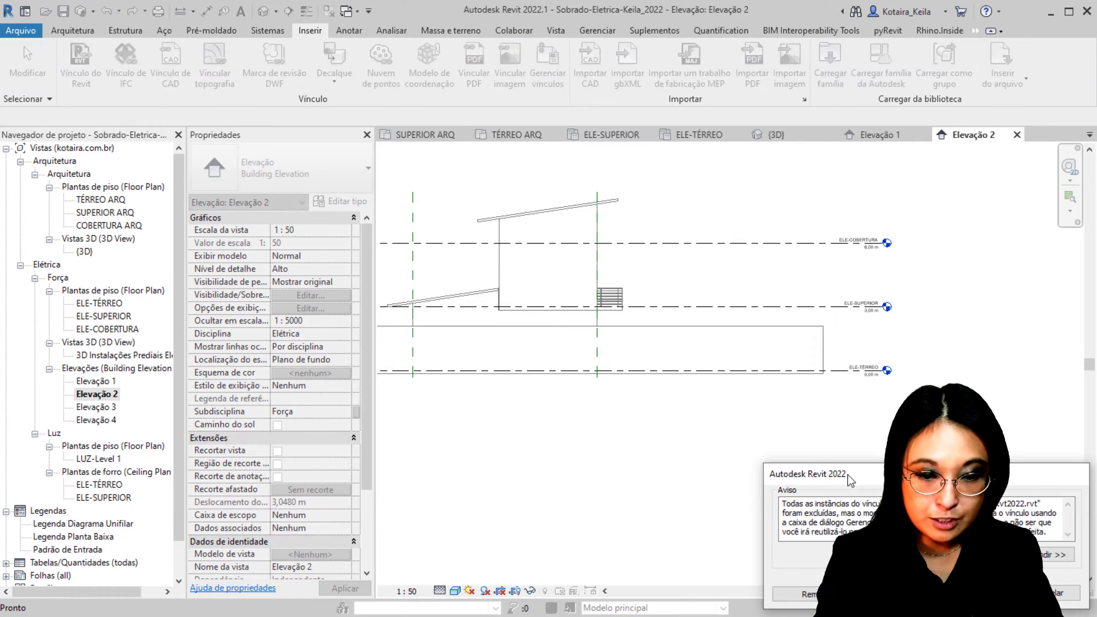
- Move the link-deletion warning to the view centre and dismiss it with OK
drag(850, 479, 457, 199)
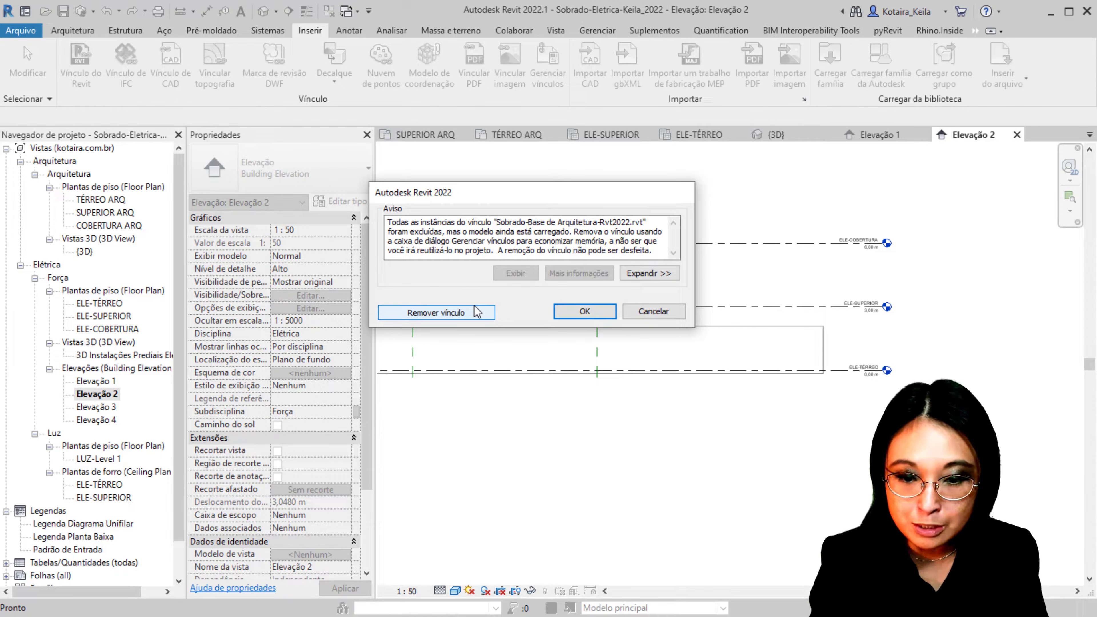
click(477, 312)
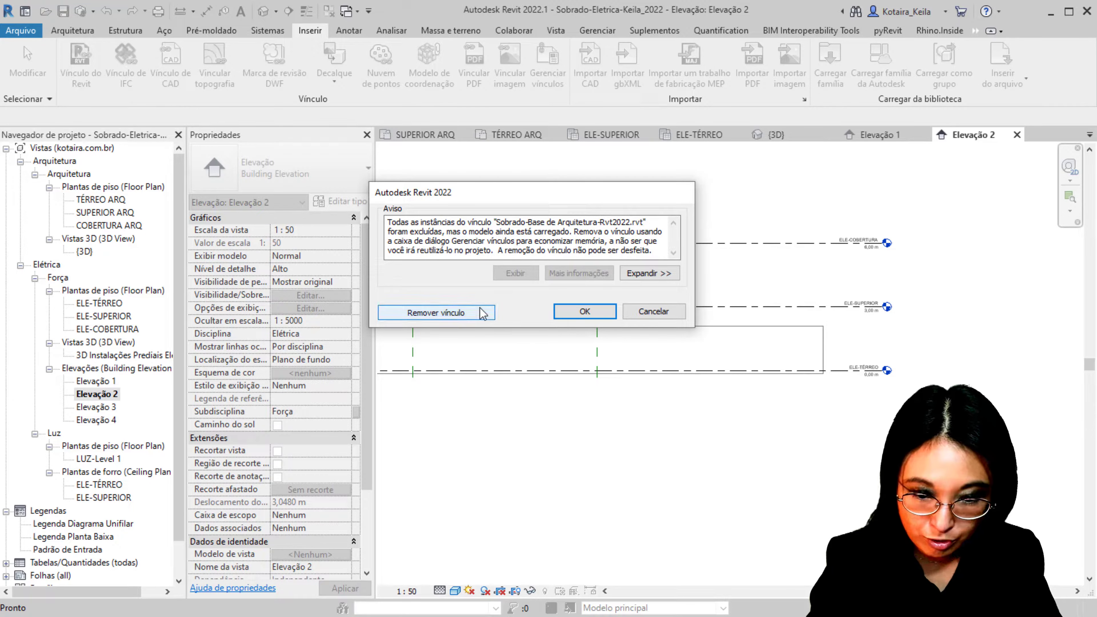
click(480, 312)
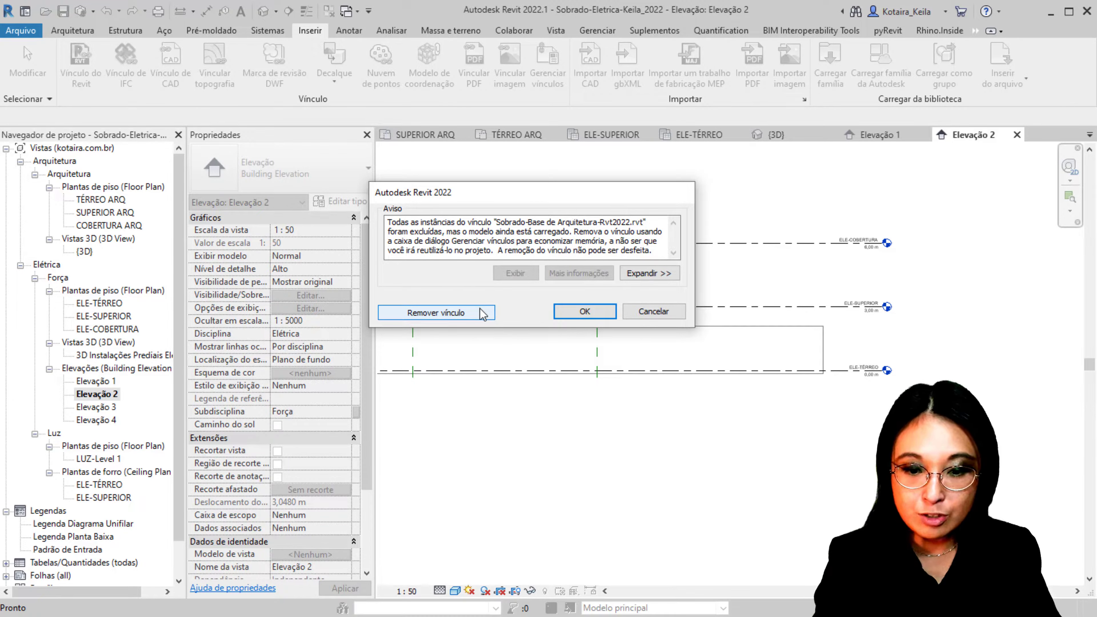
click(558, 320)
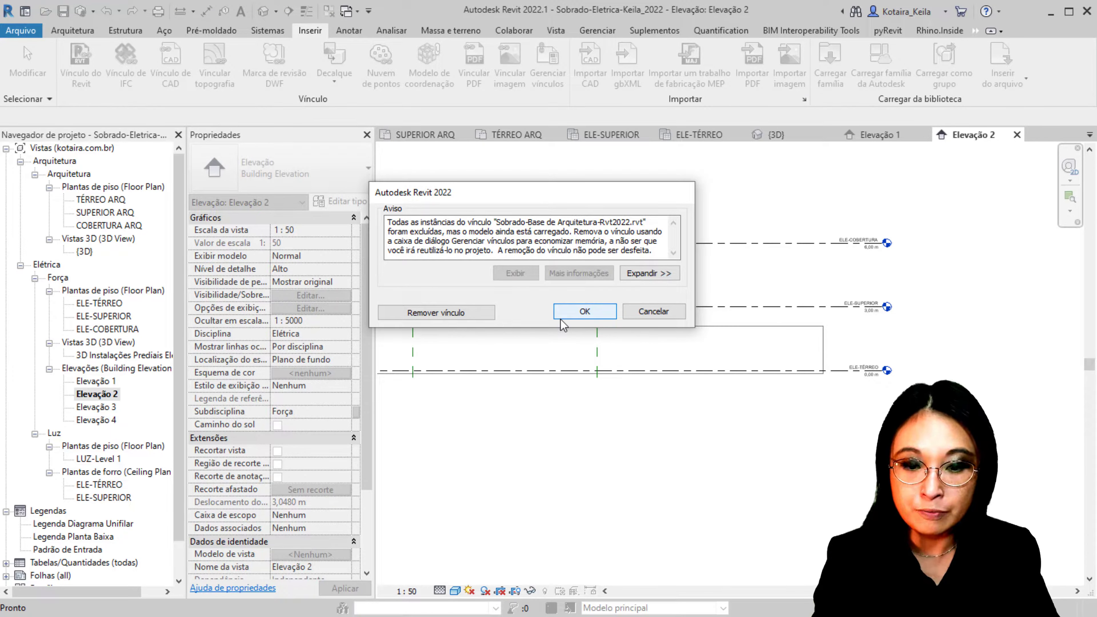
click(447, 322)
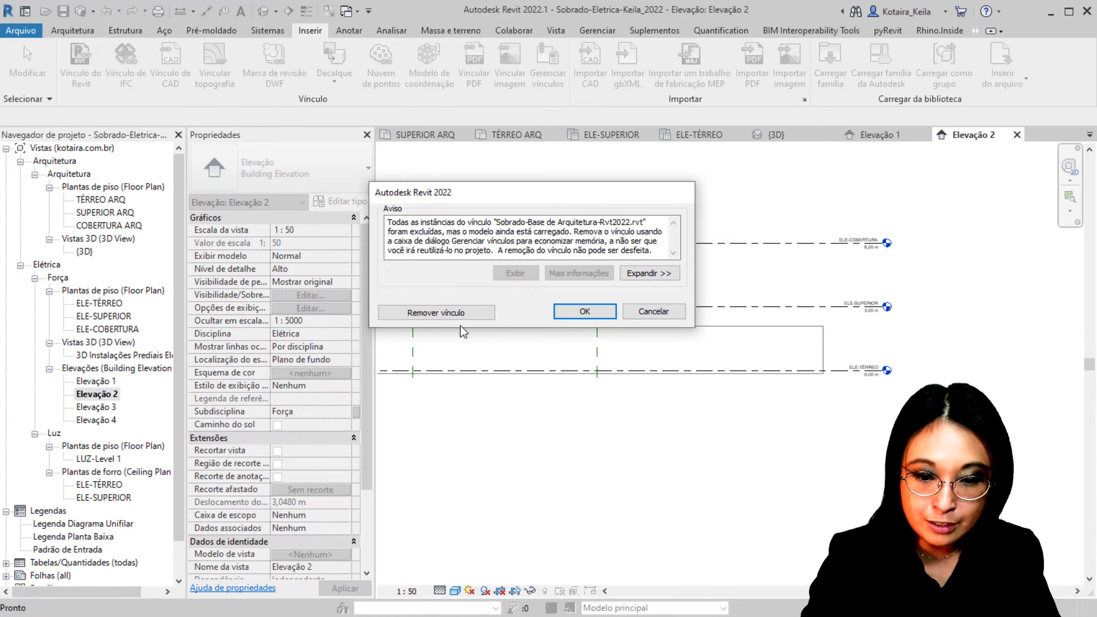
click(577, 312)
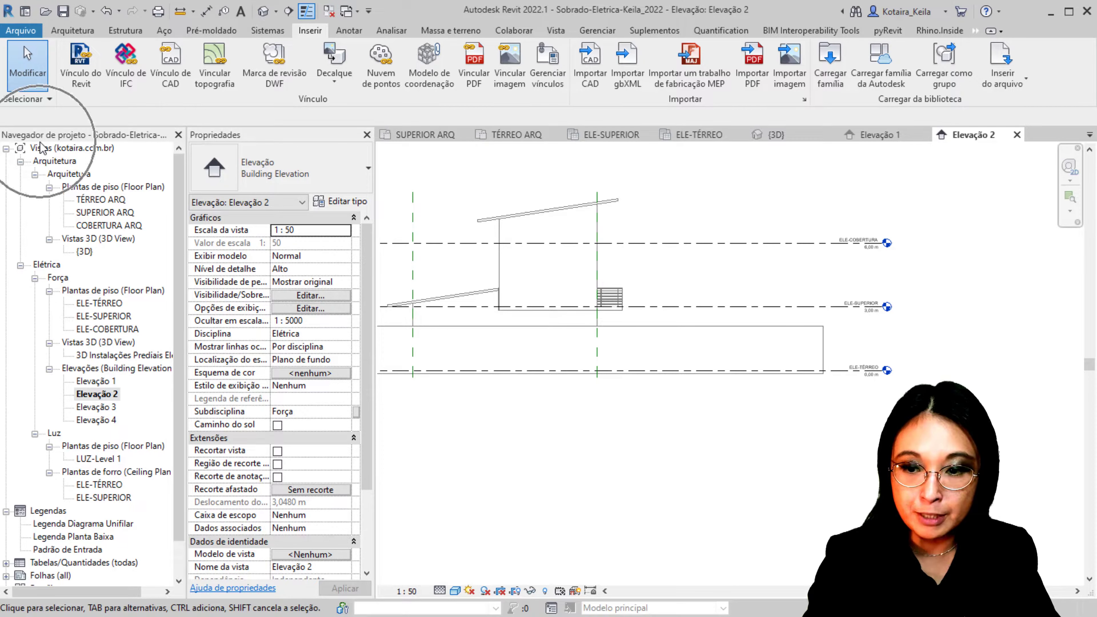
- Open Gerenciar vínculos from the Vínculos do Revit entry in the Project Browser
mouse_move(178, 263)
mouse_down()
mouse_move(178, 298)
mouse_move(166, 143)
mouse_move(173, 315)
mouse_up()
scroll(169, 239, up, 1)
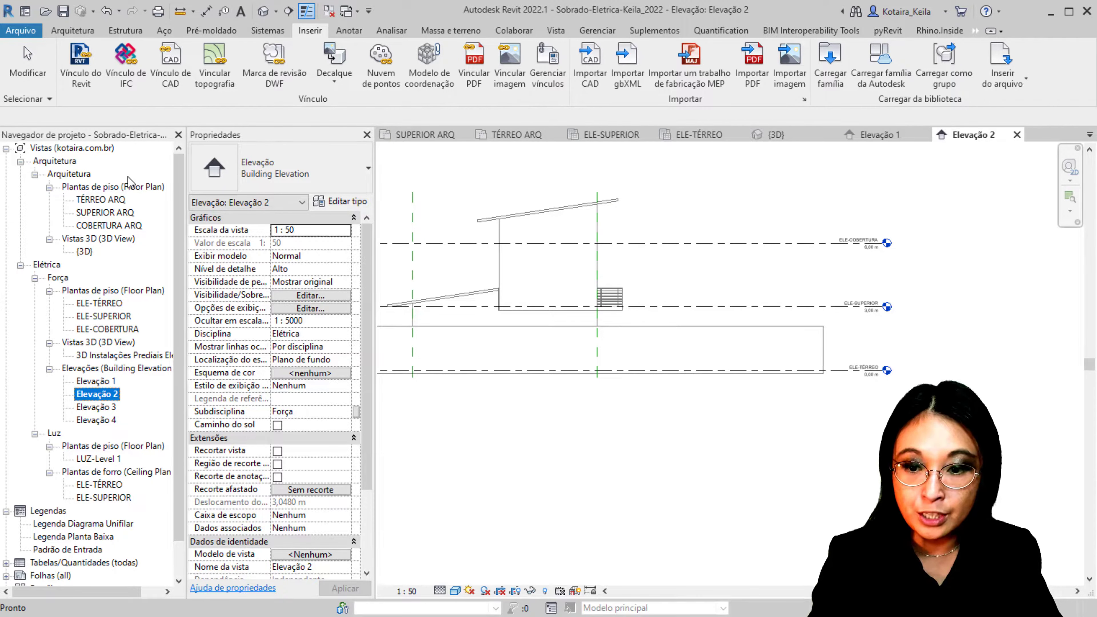
scroll(175, 207, down, 1)
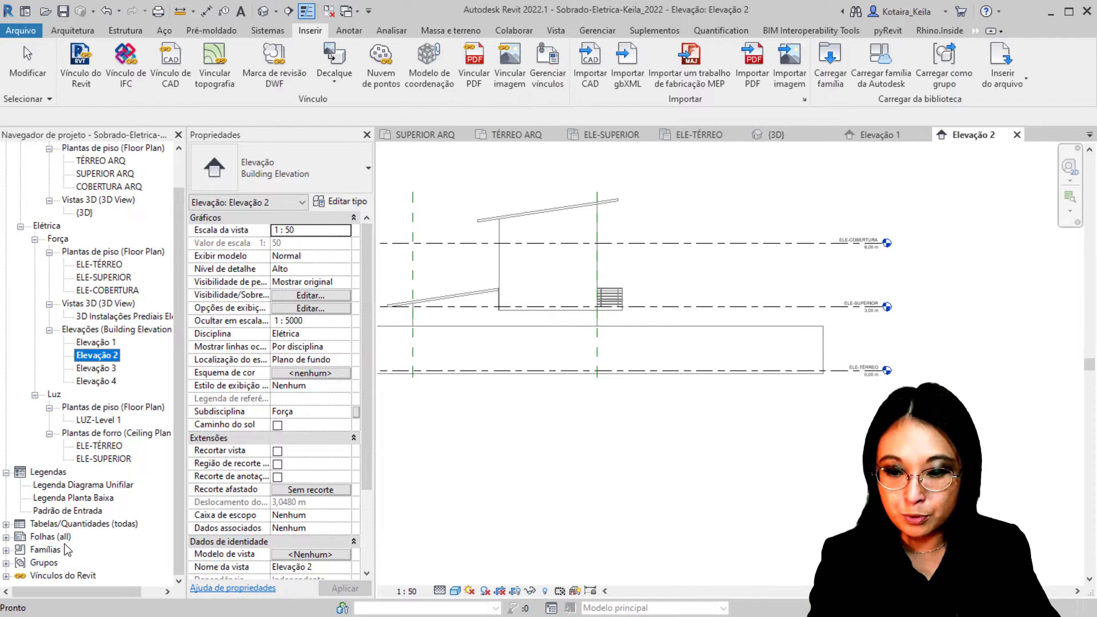
click(77, 577)
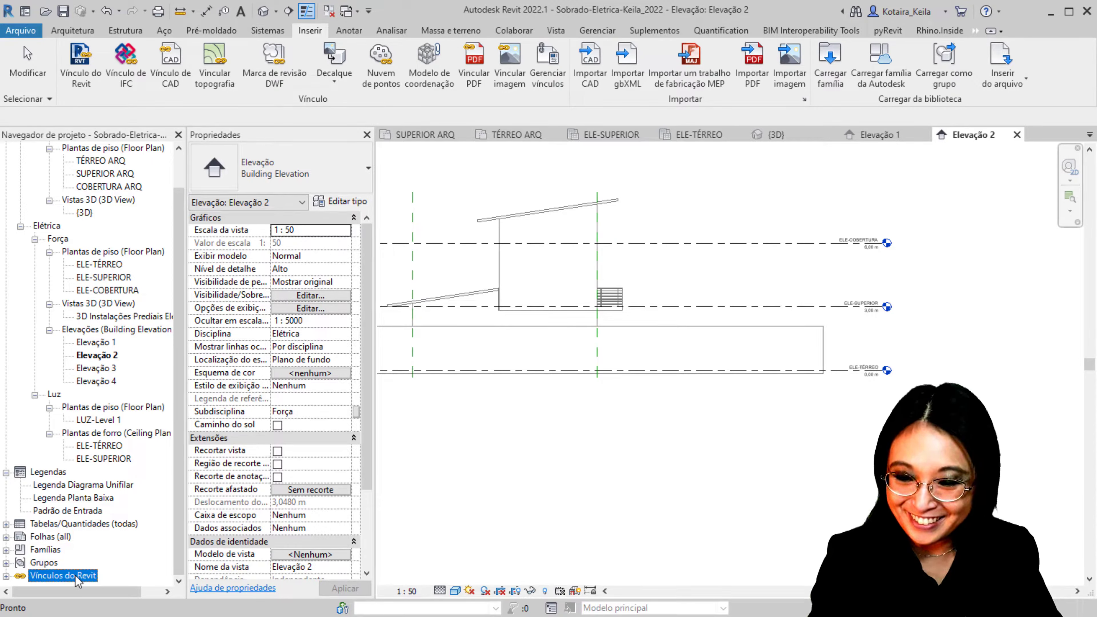
right_click(94, 577)
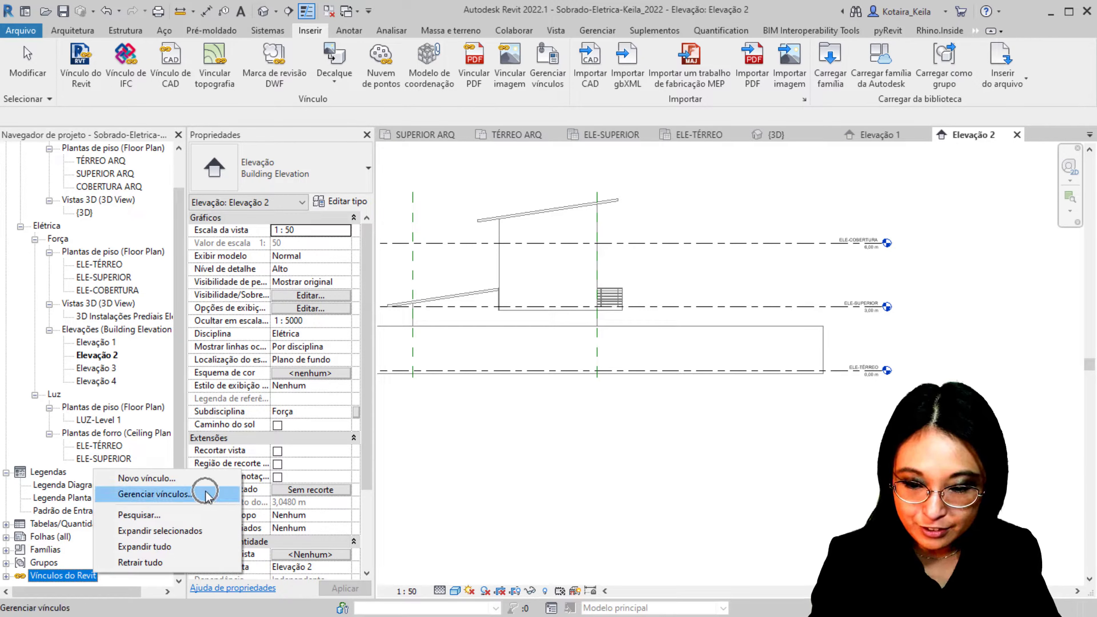
click(208, 495)
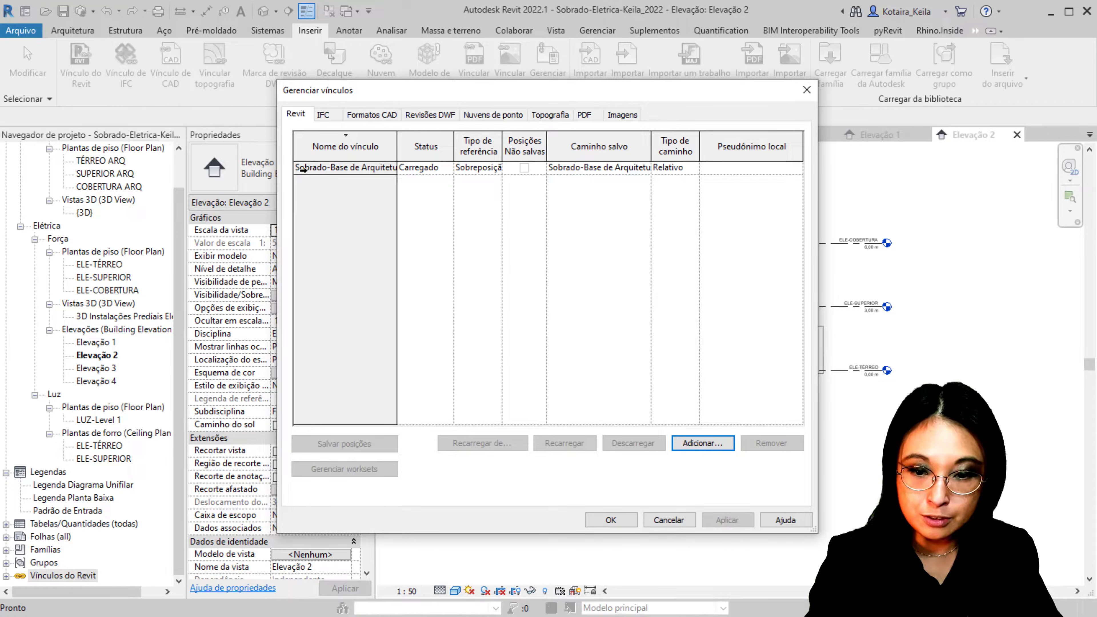
- Permanently remove the Sobrado-Base de Arquitetura link in Gerenciar vínculos
click(304, 170)
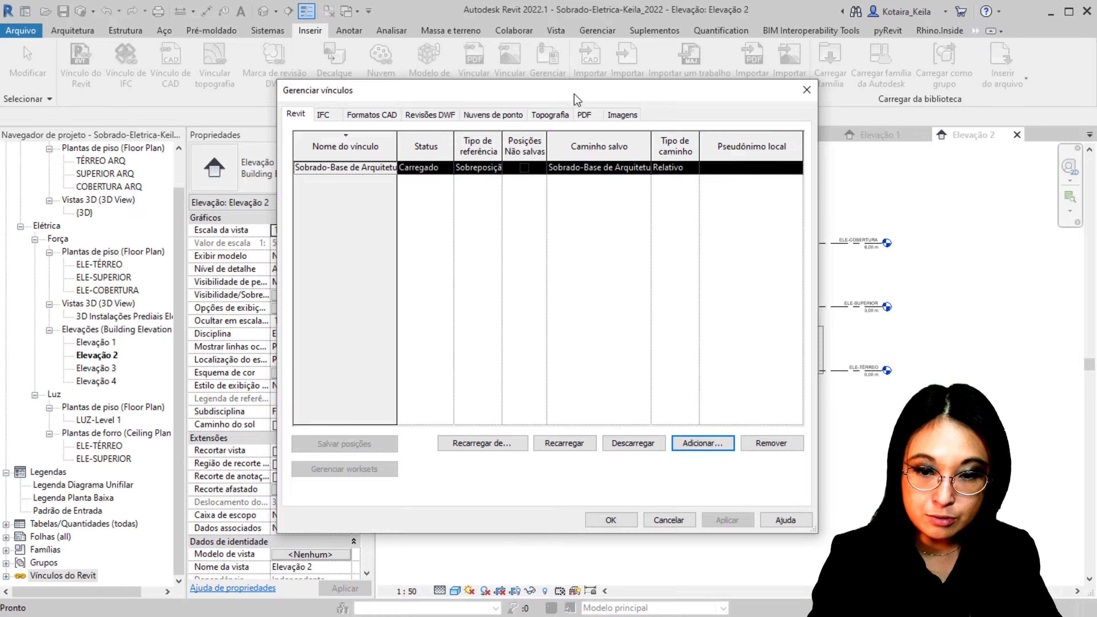
drag(574, 98, 399, 82)
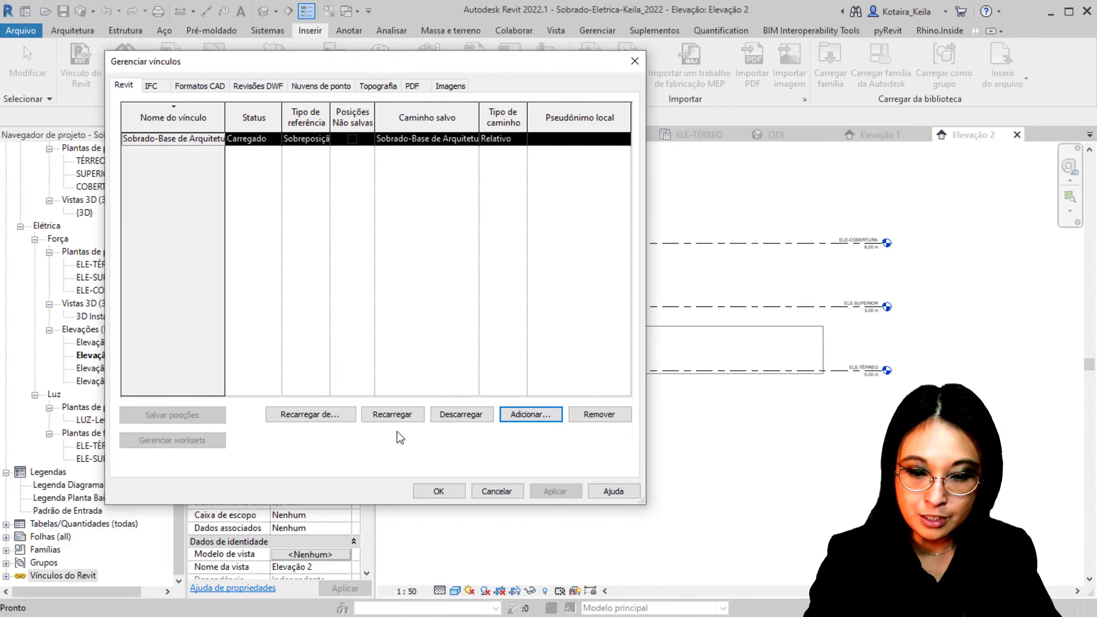
click(453, 433)
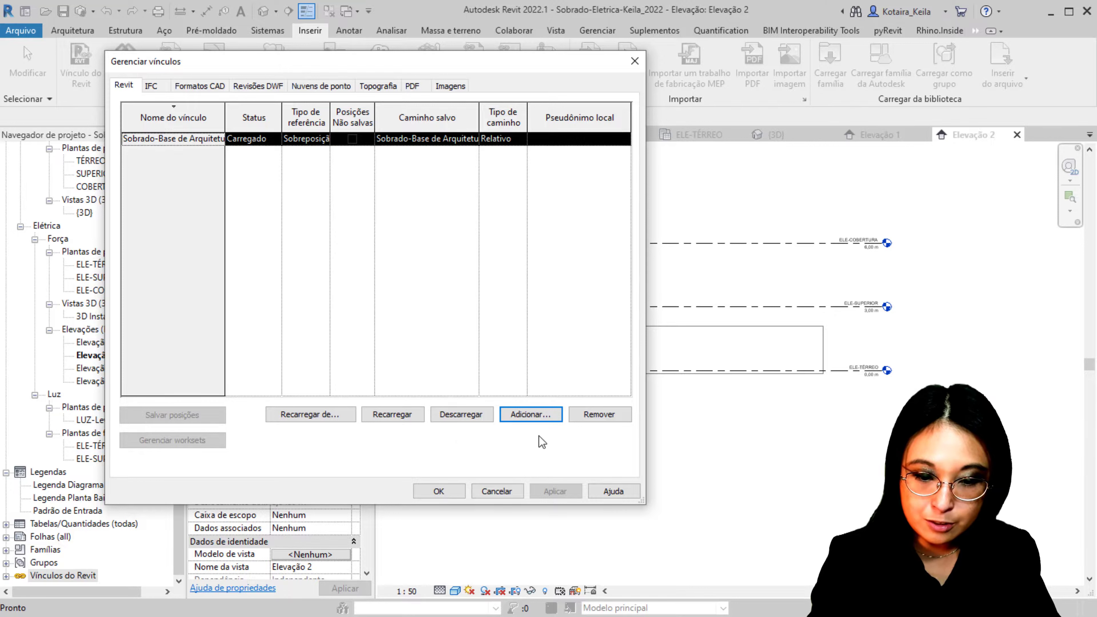
click(612, 419)
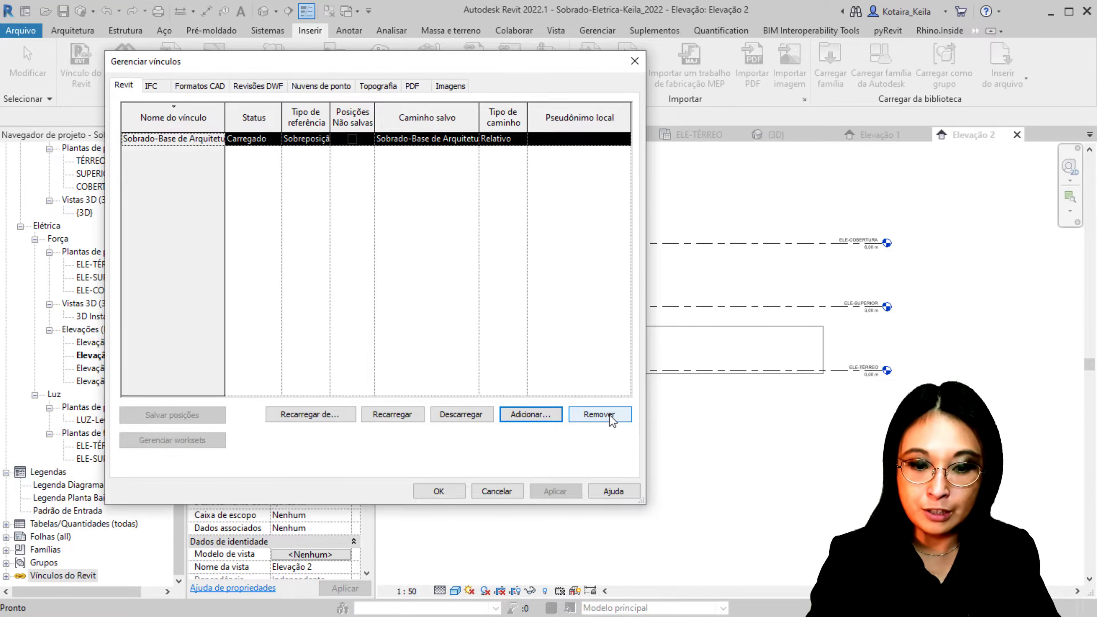
click(612, 418)
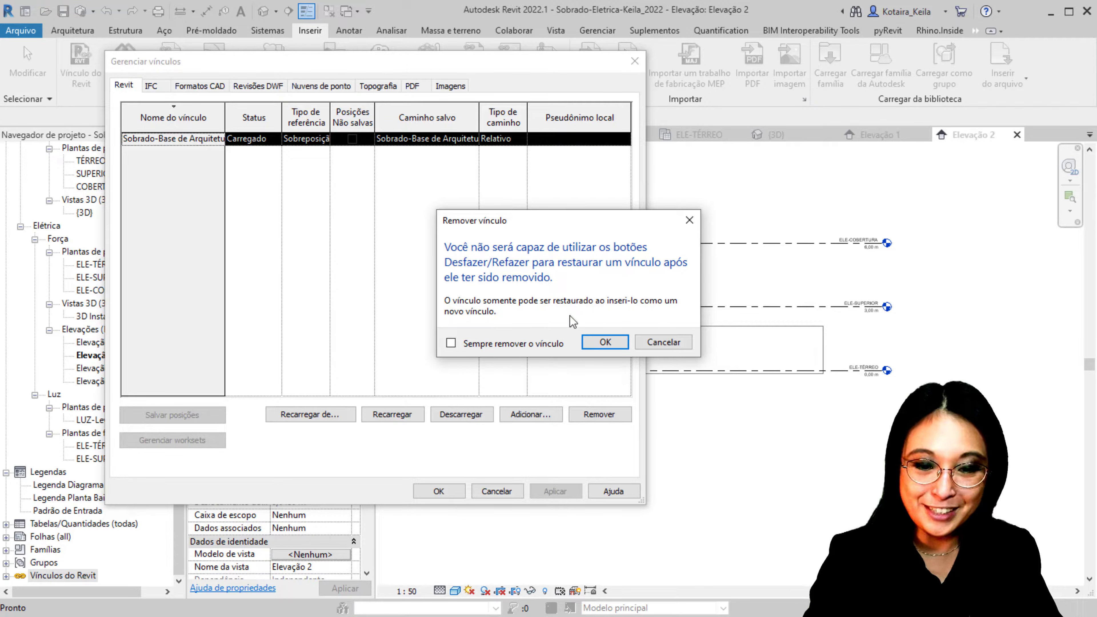
click(614, 348)
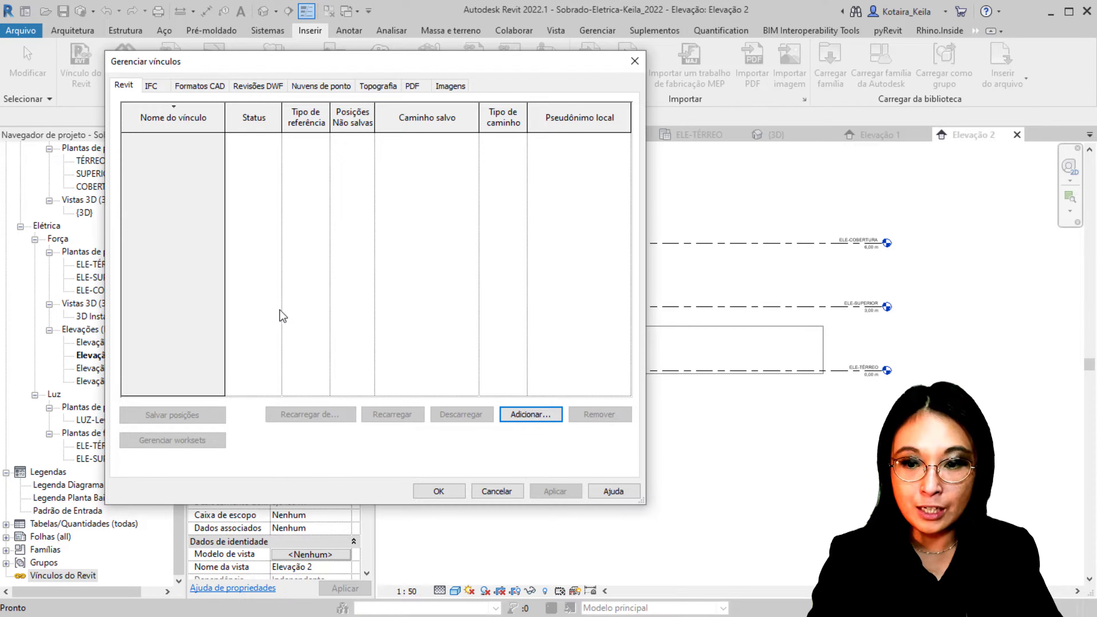
- Check the IFC, CAD, DWF markup and point cloud link tabs, close the dialog, and show {3D}
click(161, 90)
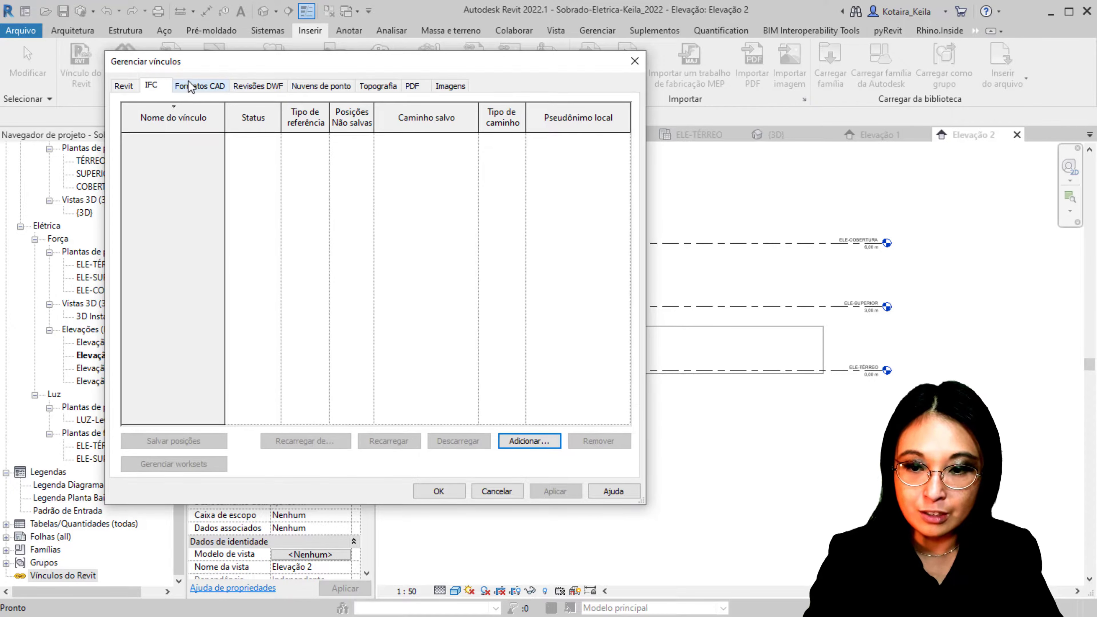
click(193, 89)
click(258, 85)
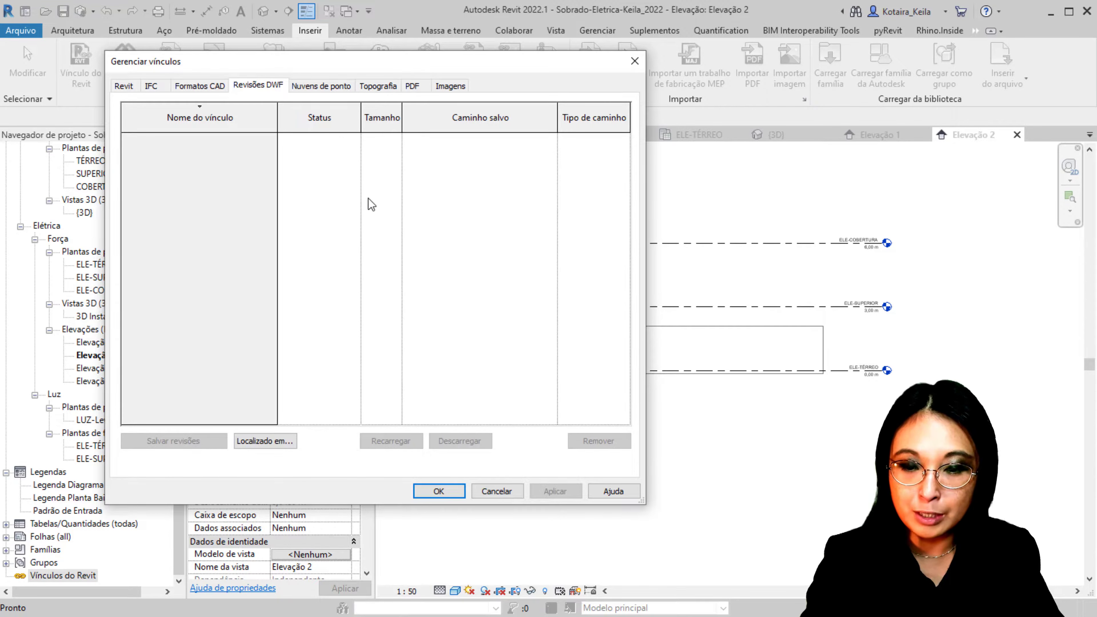
click(322, 86)
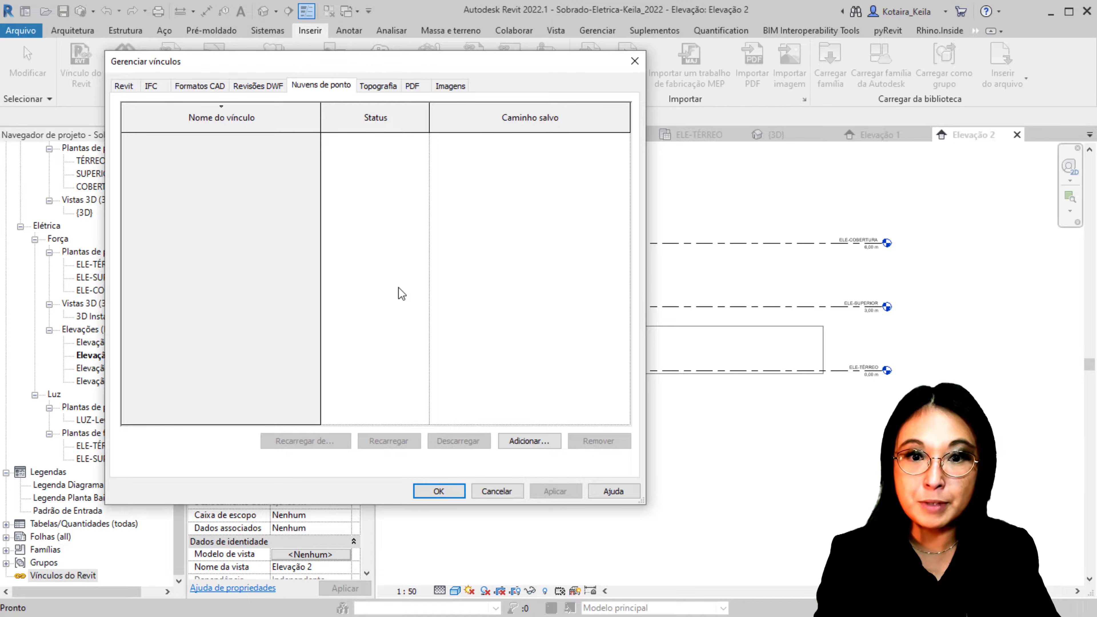
click(439, 492)
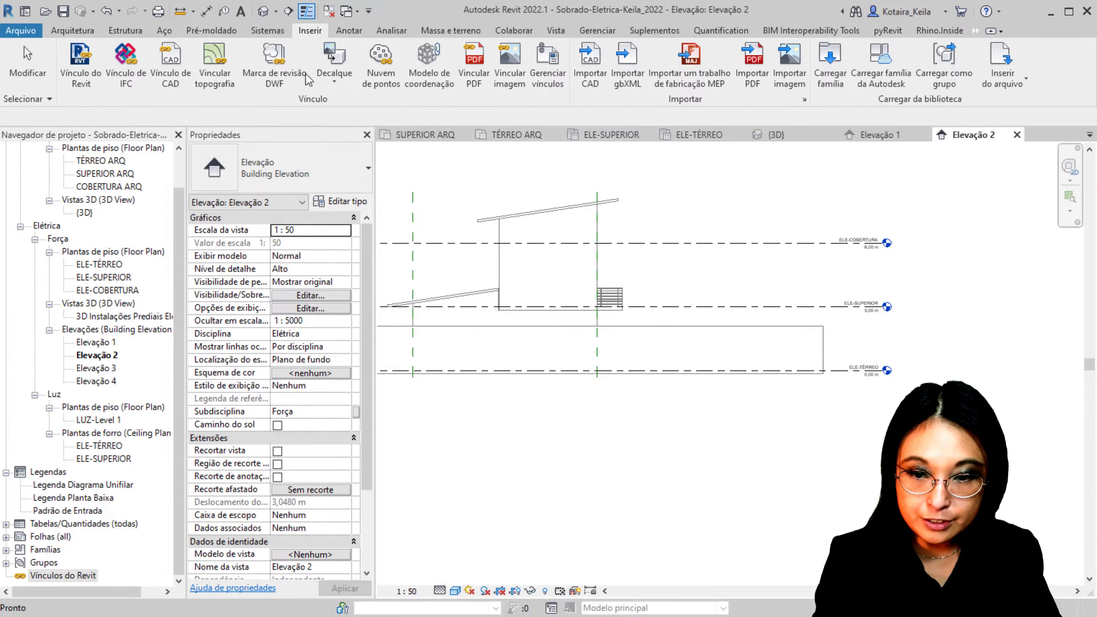
click(780, 138)
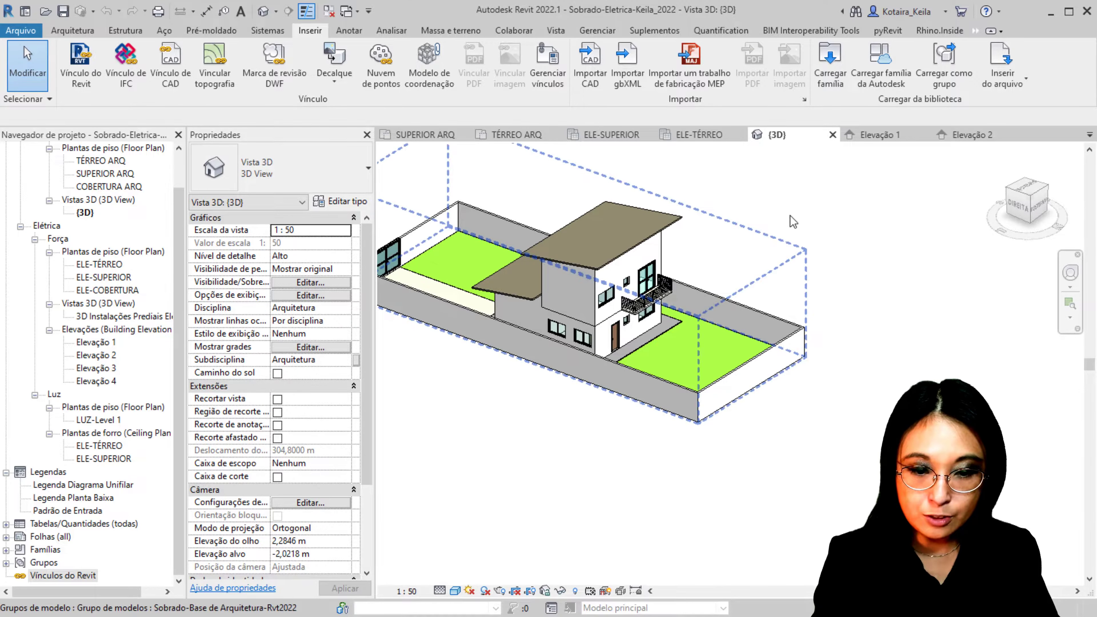
- Select the Sobrado-Base de Arquitetura-Rvt2022 model group in the 3D view
click(663, 234)
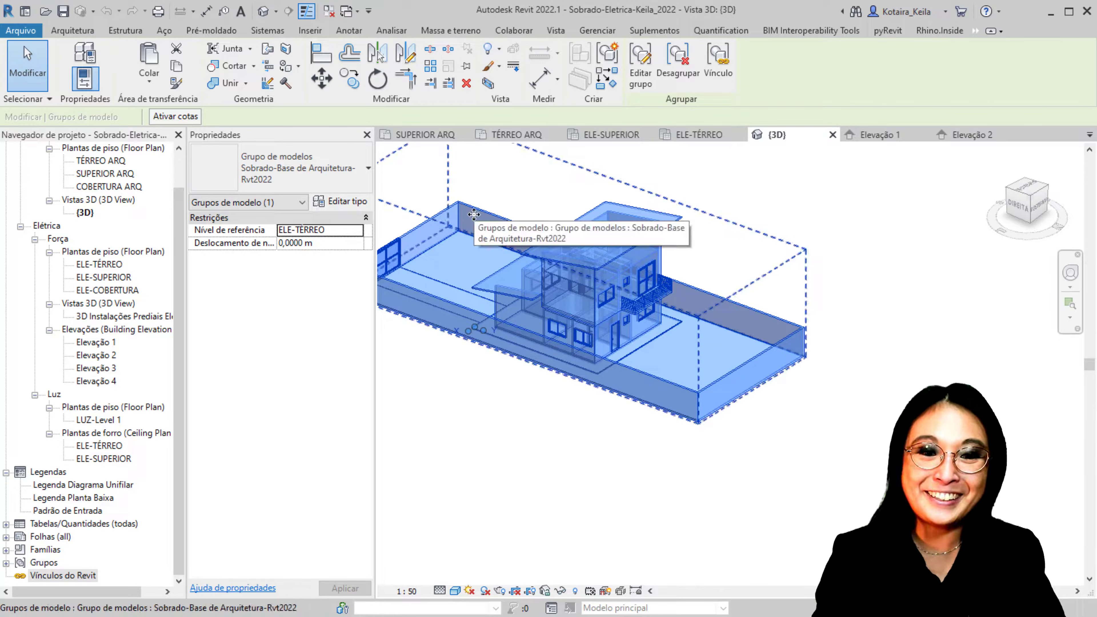
- Ungroup the architecture model group and toggle Defines Slope on one roof footprint edge
click(676, 93)
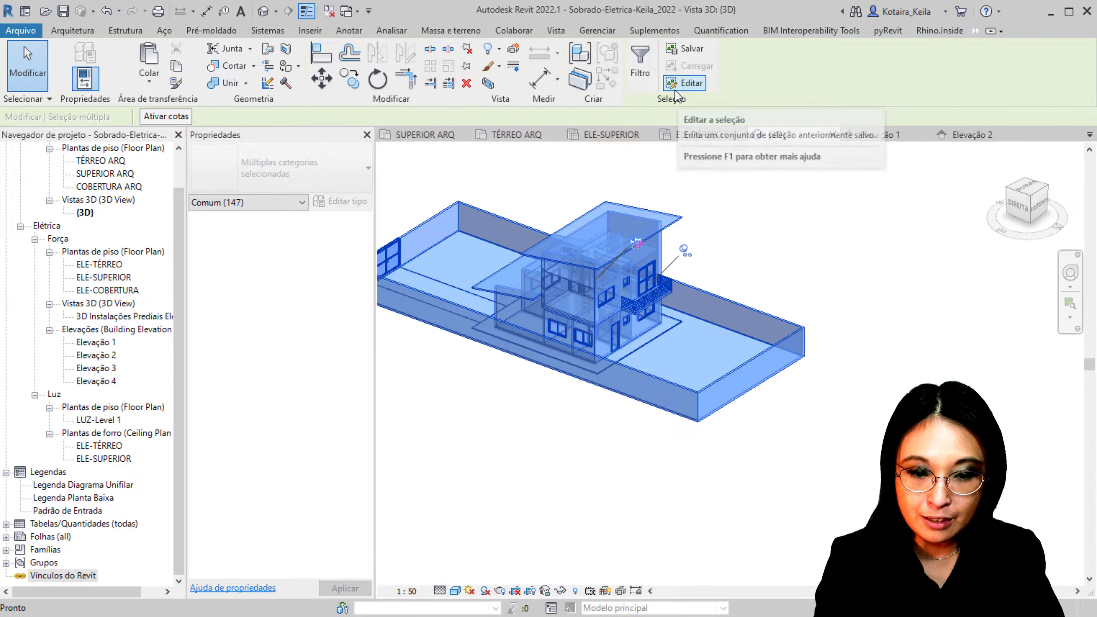
key(Escape)
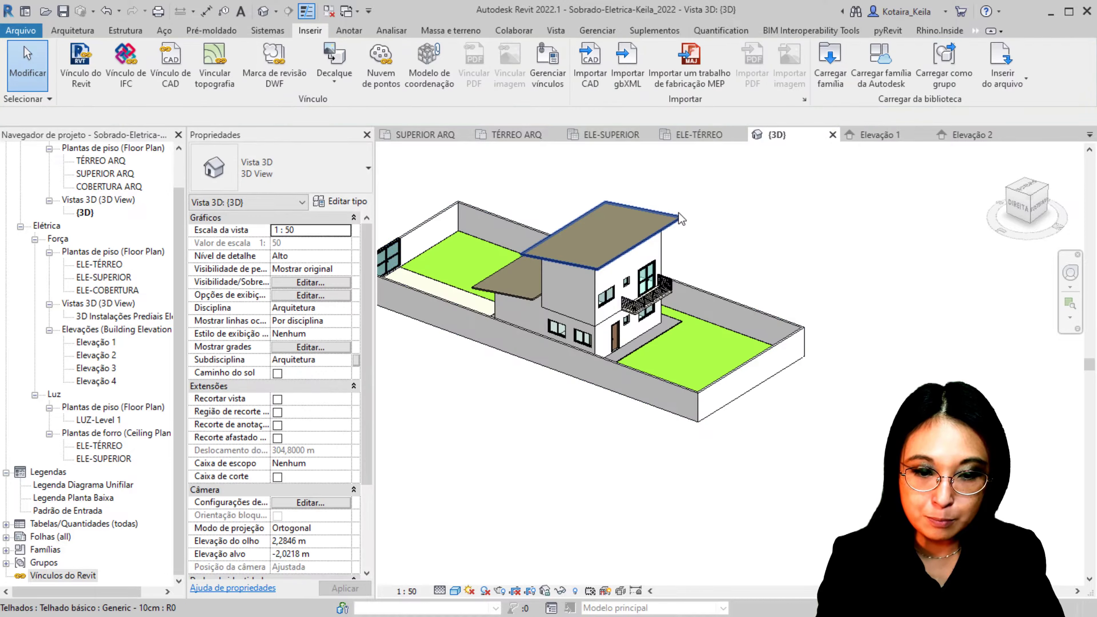
click(679, 215)
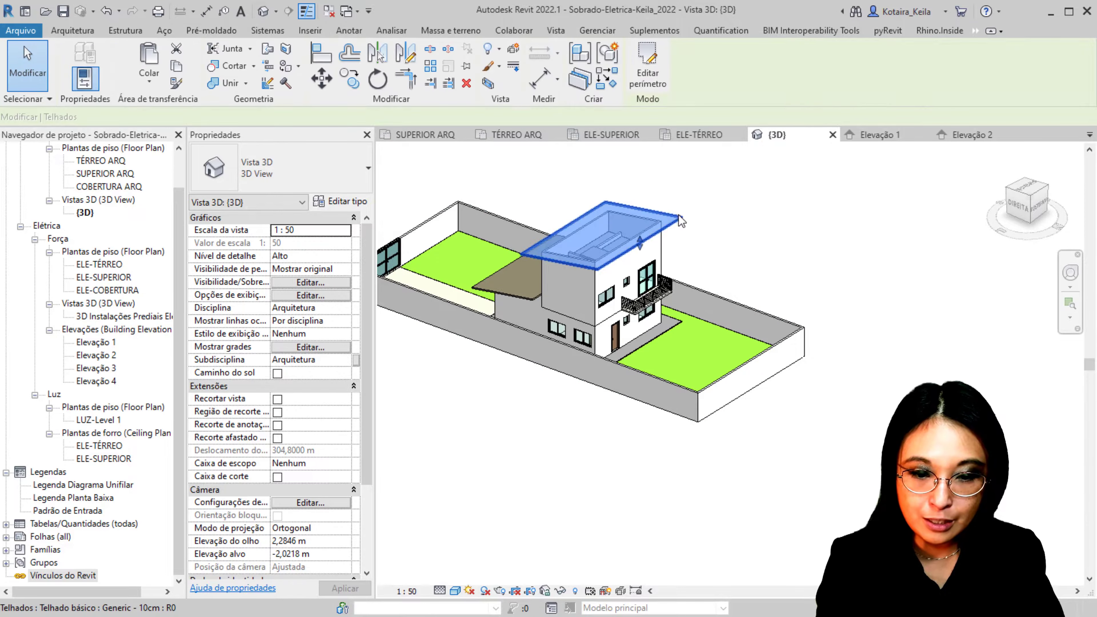
click(650, 80)
click(676, 243)
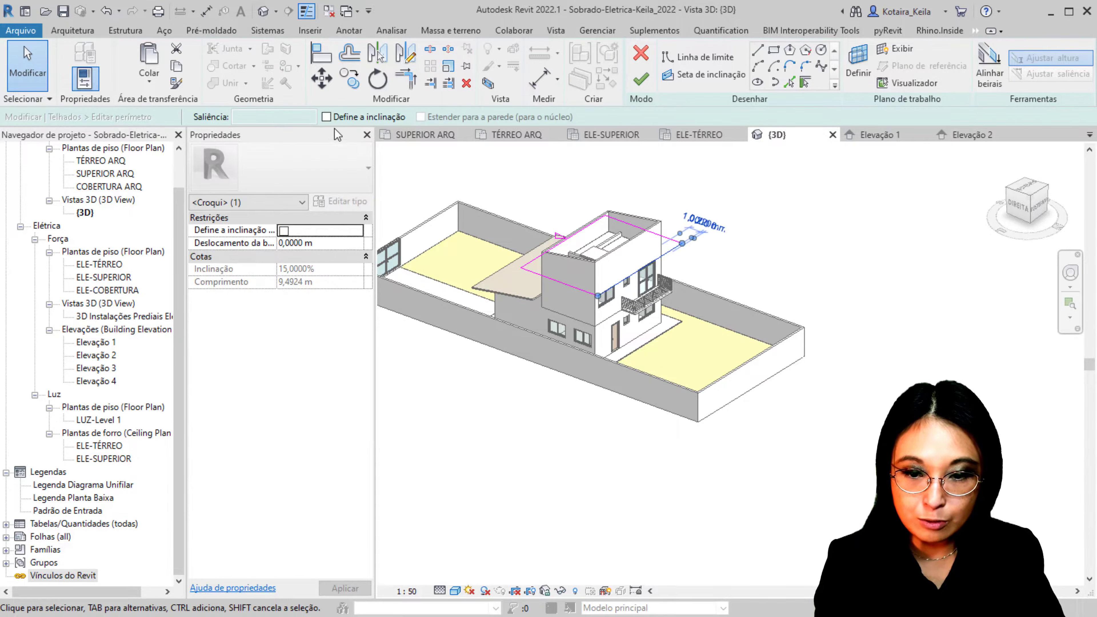
click(356, 119)
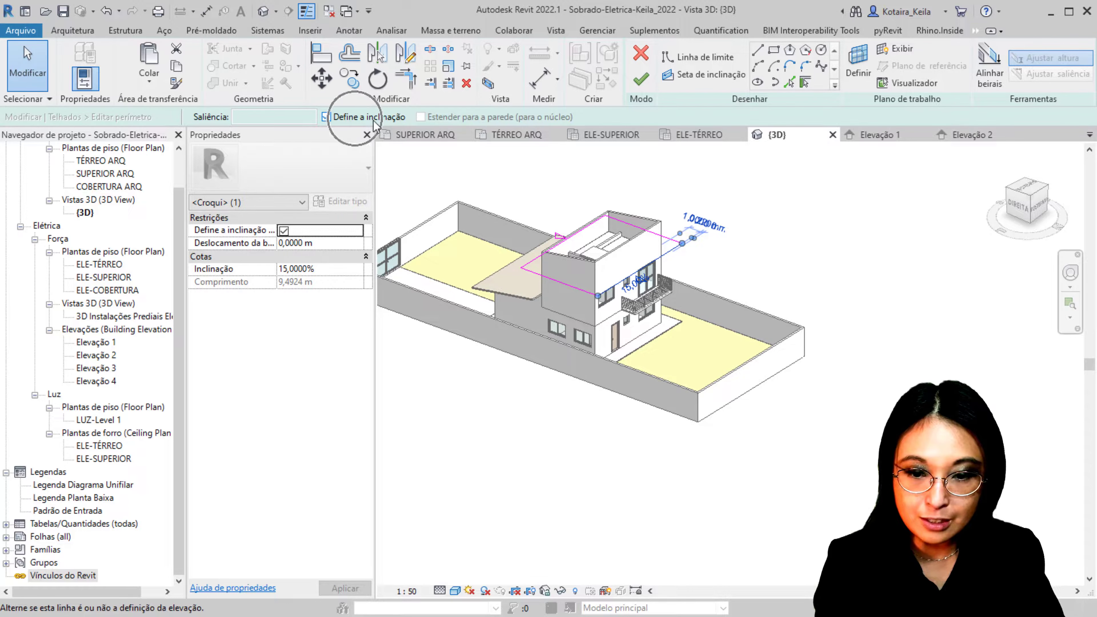
click(641, 80)
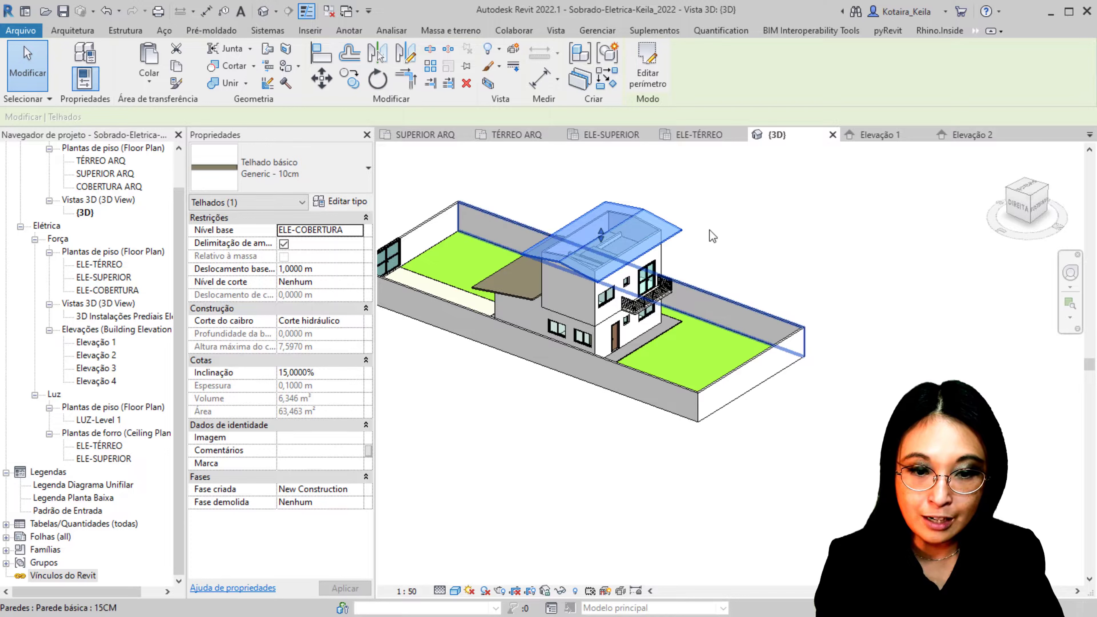
- Re-edit the roof footprint to restore that edge's slope, then clear the selection
click(647, 78)
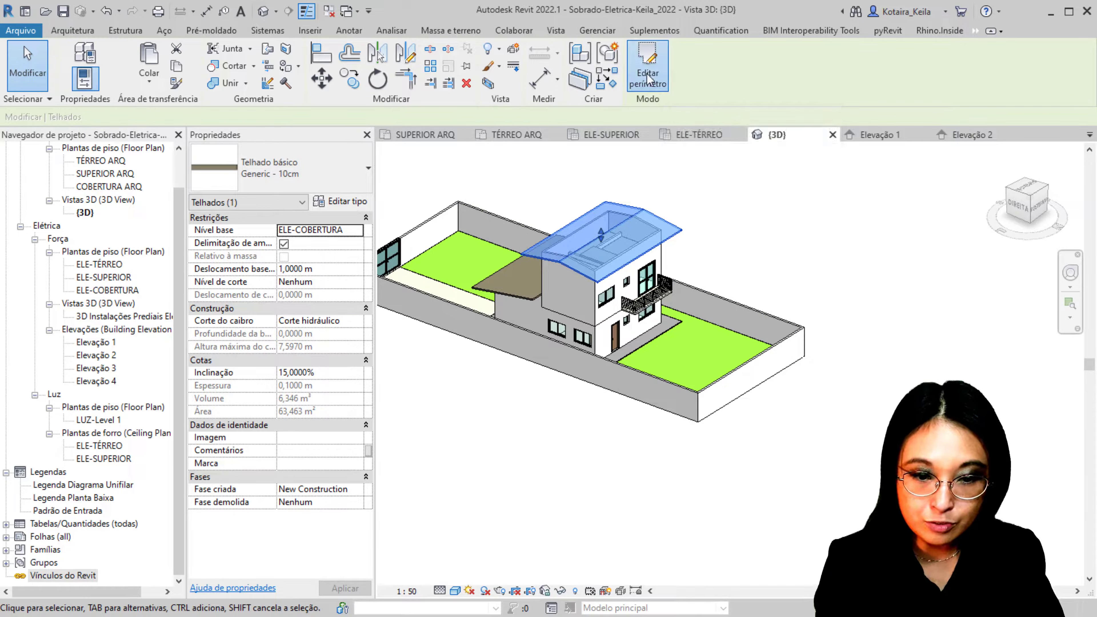
click(670, 254)
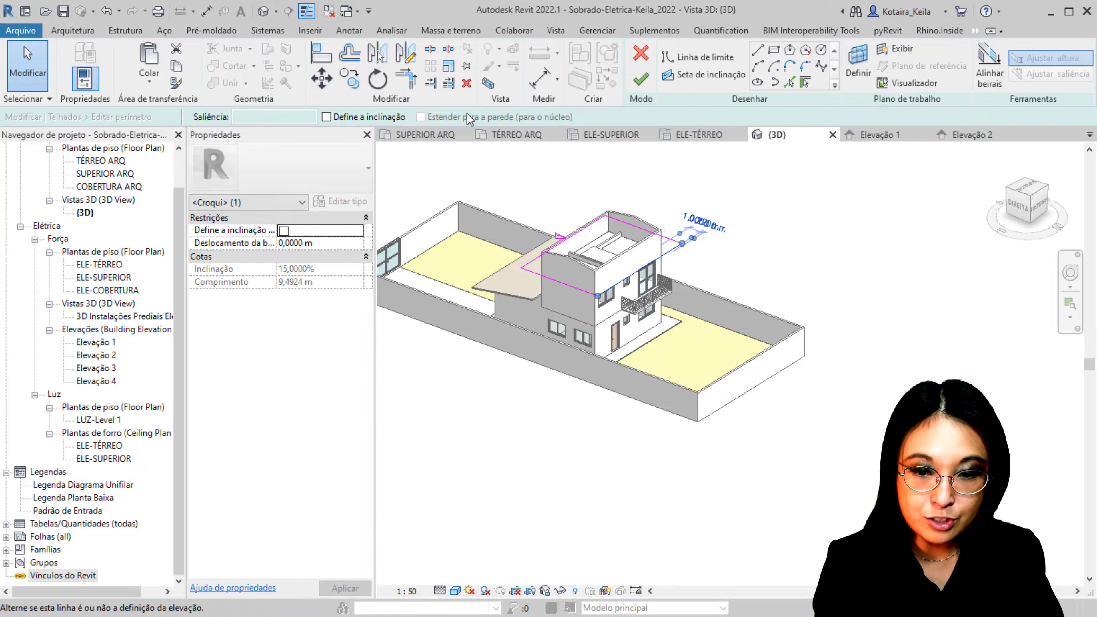
click(643, 80)
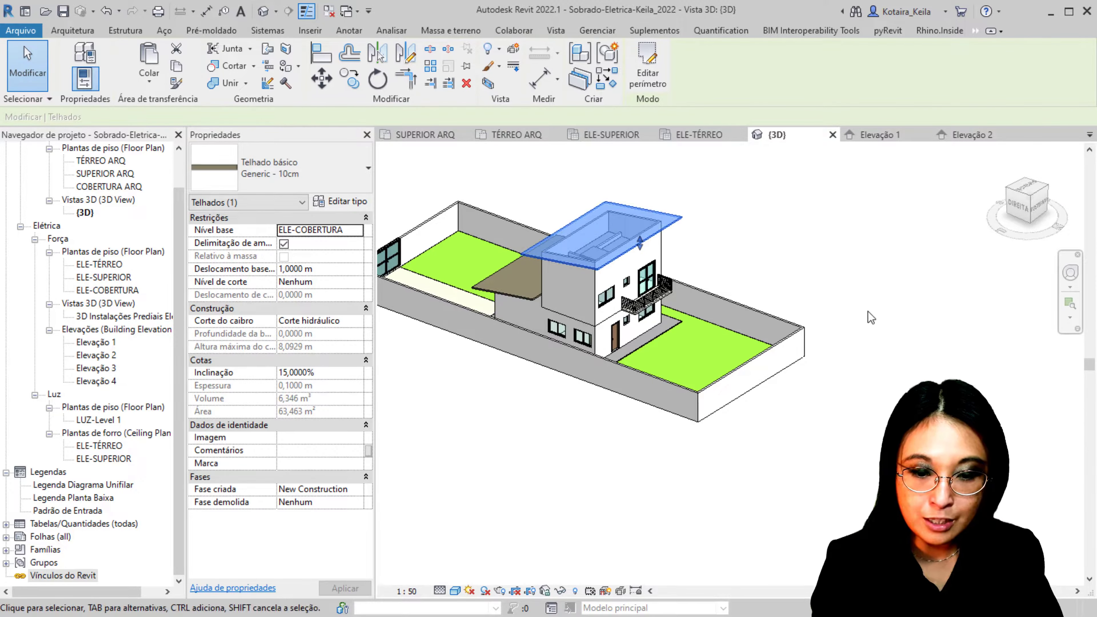
click(872, 318)
click(742, 303)
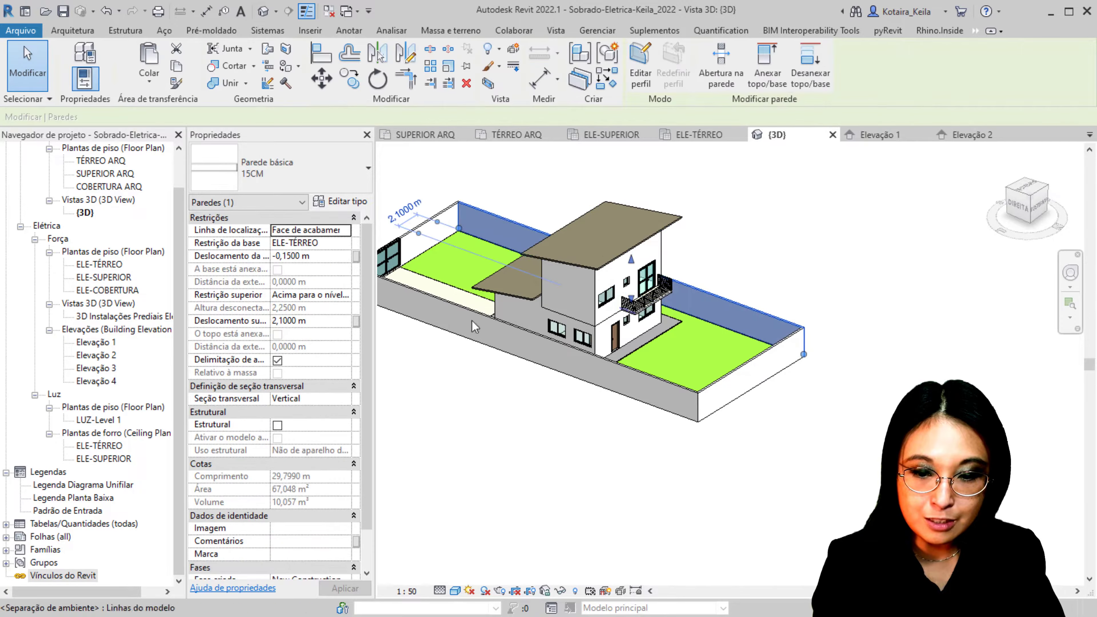
click(346, 295)
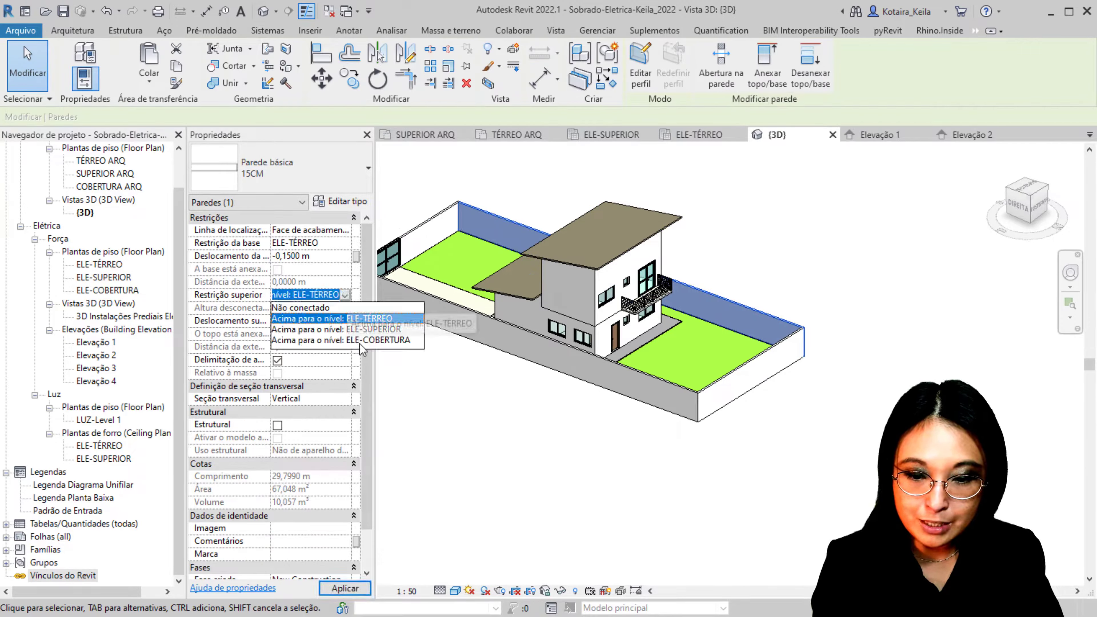
click(340, 340)
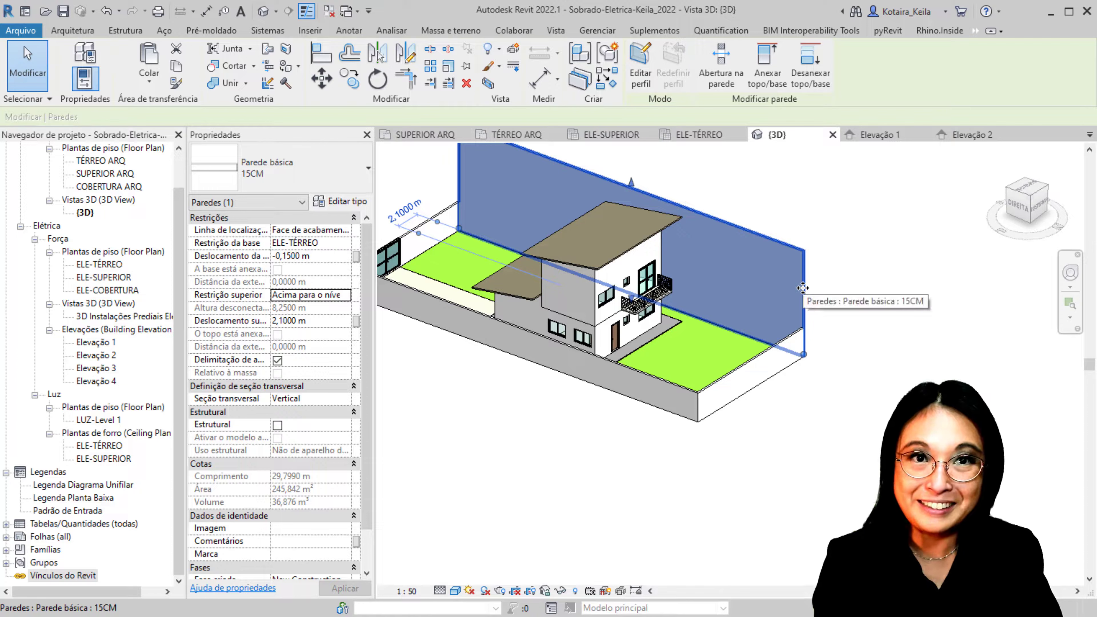
key(Escape)
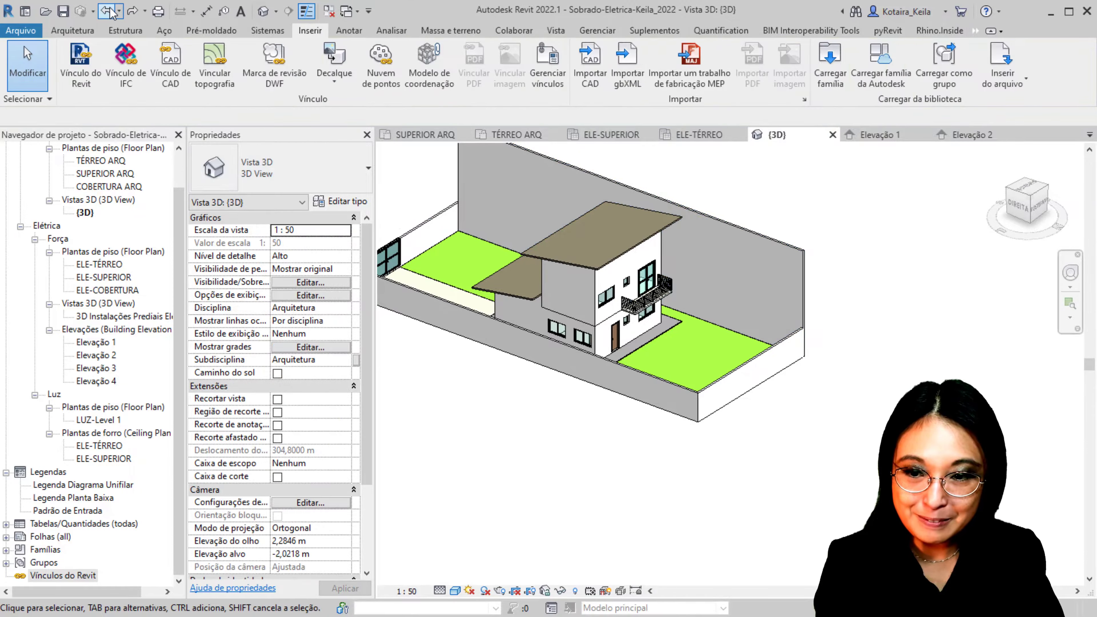
key(ctrl+z)
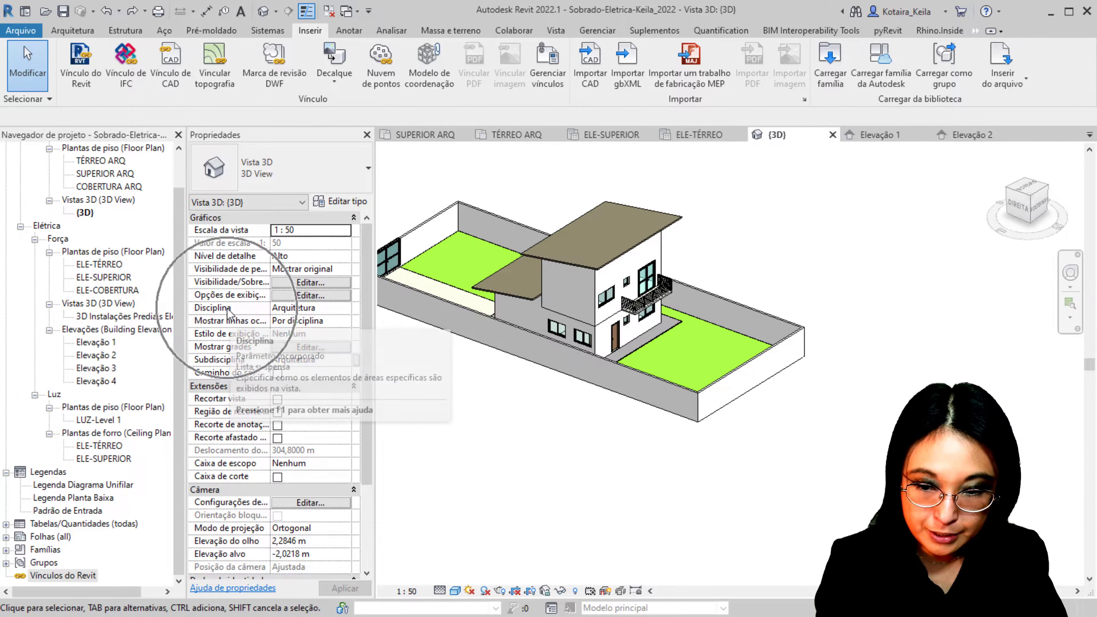
middle_drag(483, 286, 521, 346)
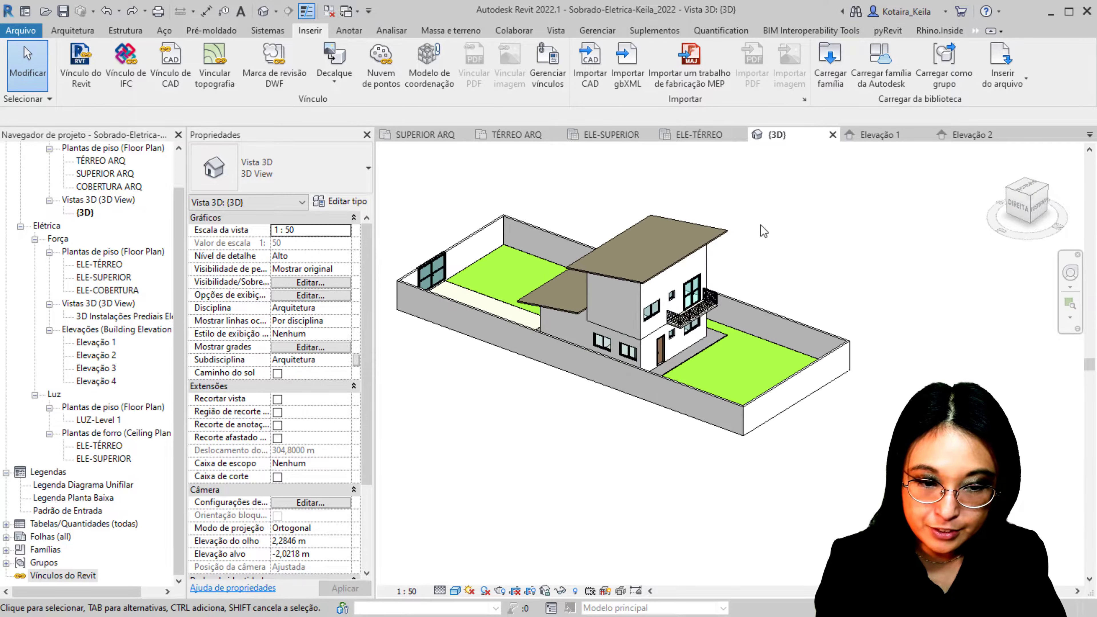
scroll(69, 334, up, 2)
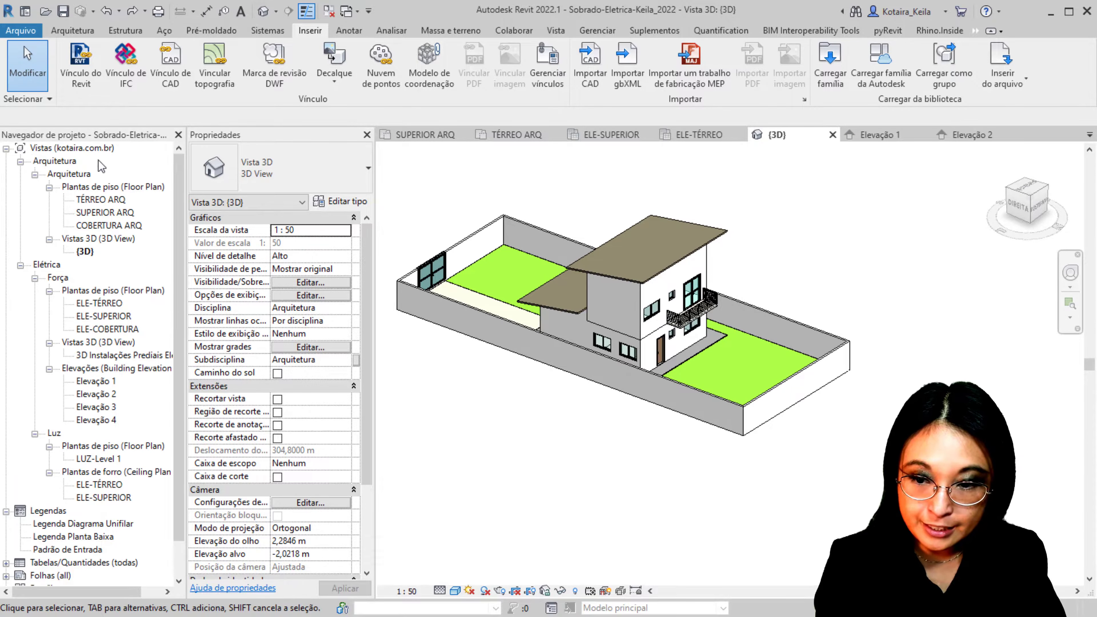
- Select the {3D} view in the Project Browser and set its Disciplina to Elétrica
click(96, 149)
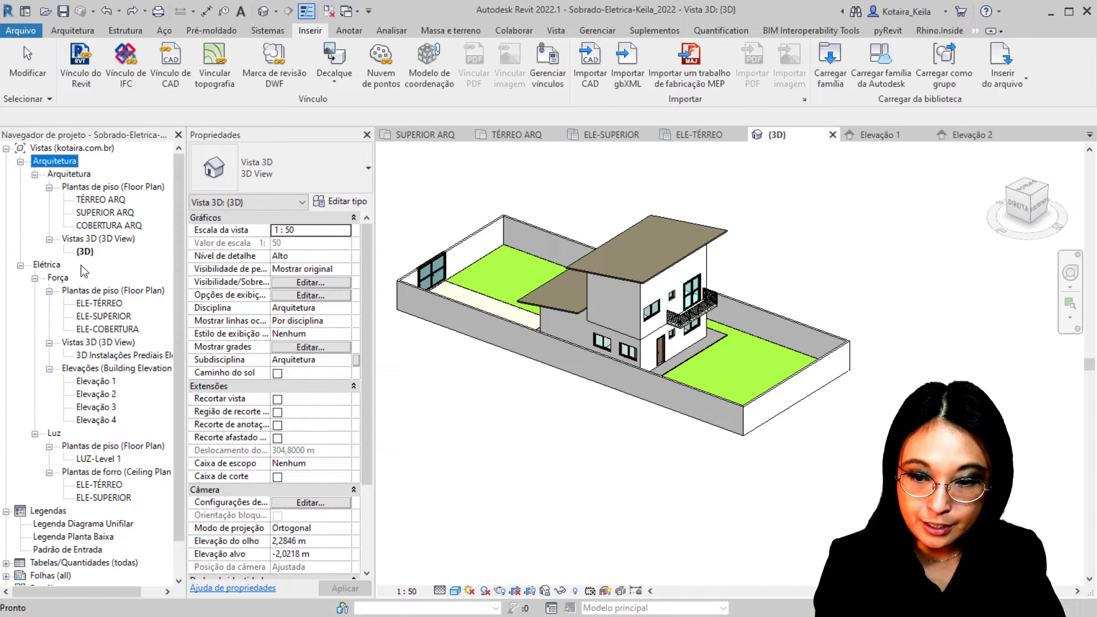
click(84, 252)
middle_drag(538, 185, 534, 225)
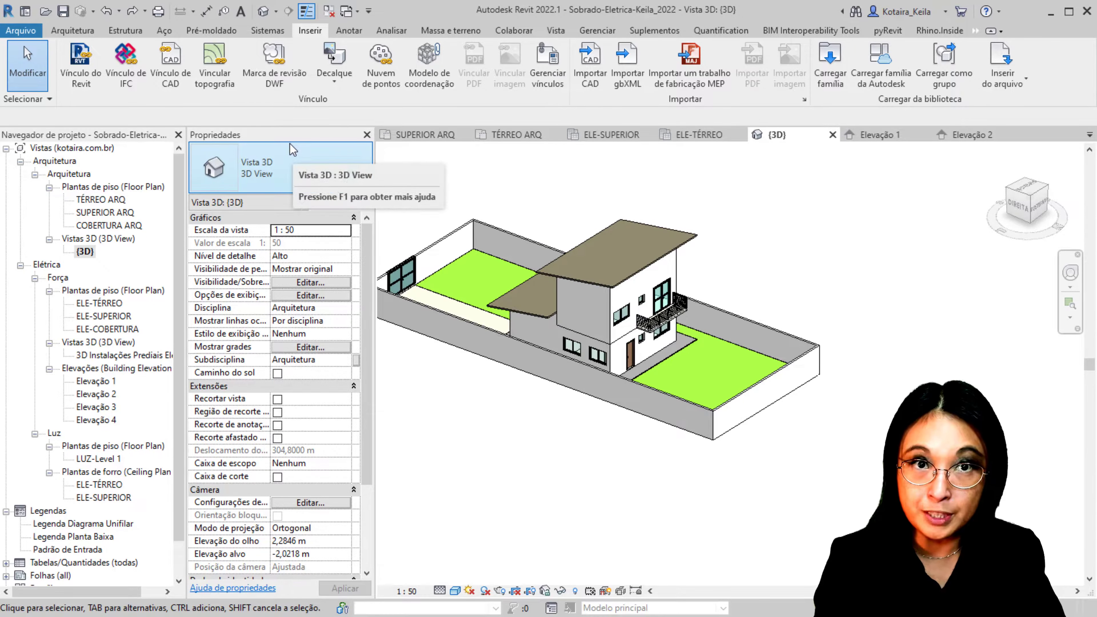
click(328, 309)
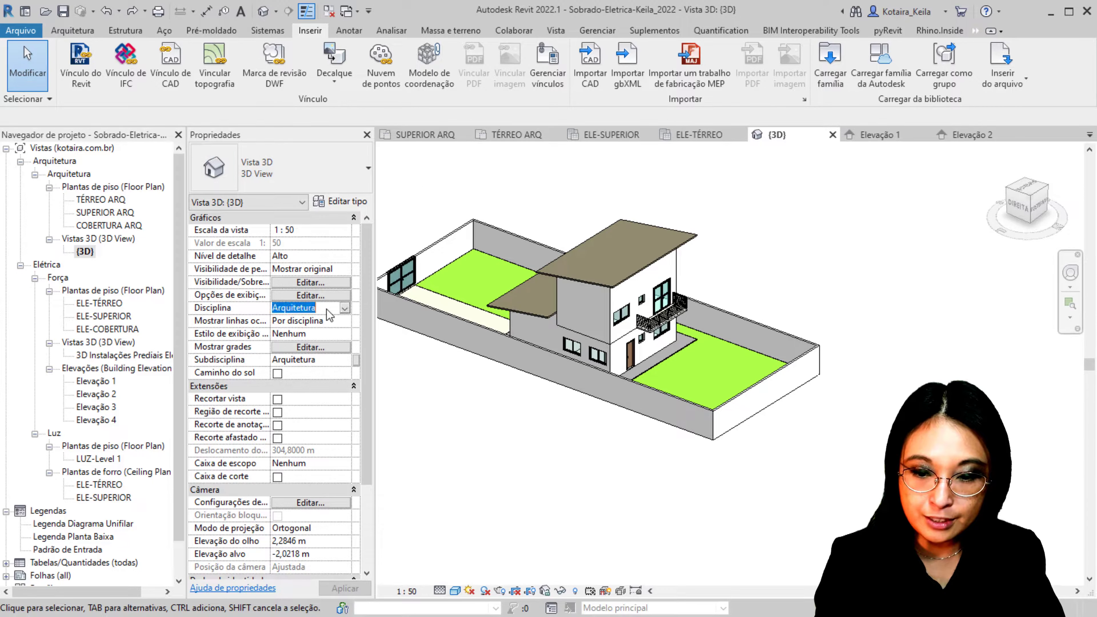
click(328, 362)
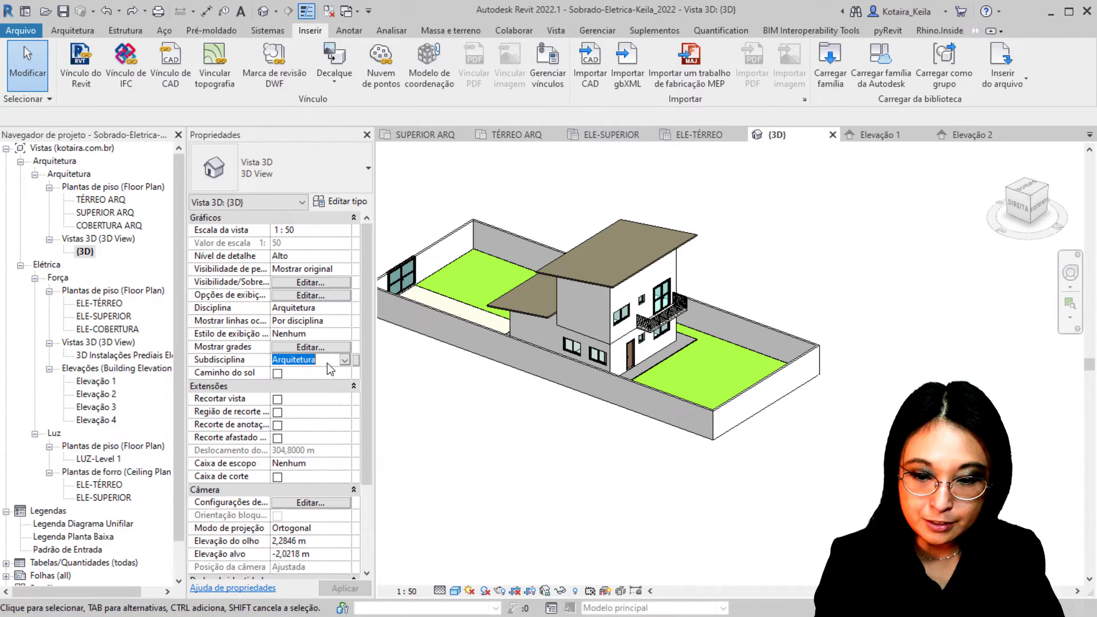
click(99, 253)
click(75, 155)
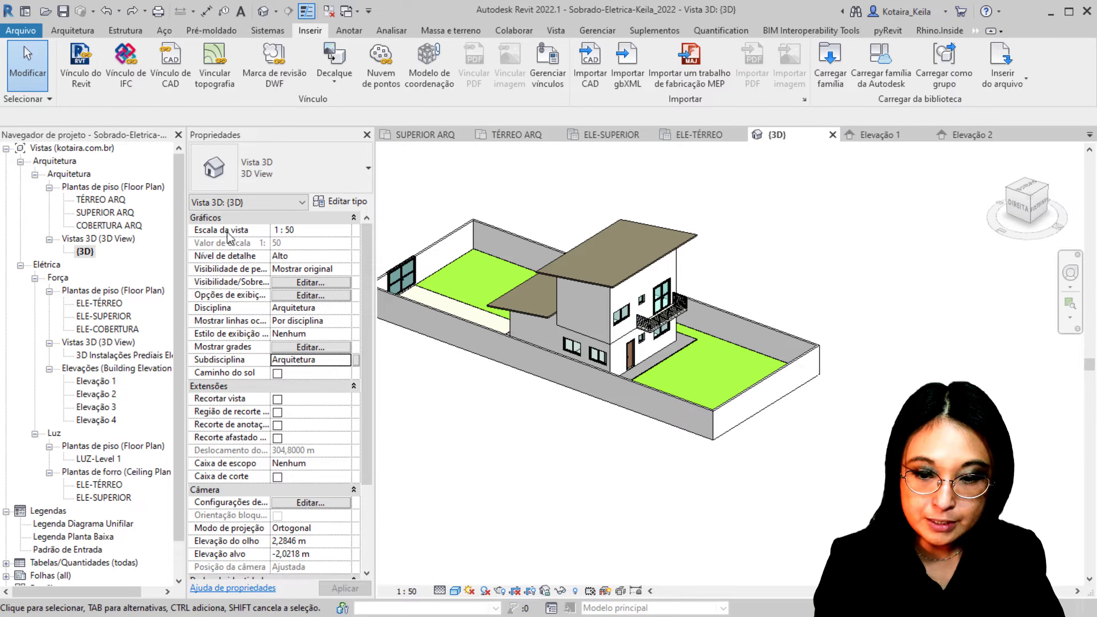
click(283, 315)
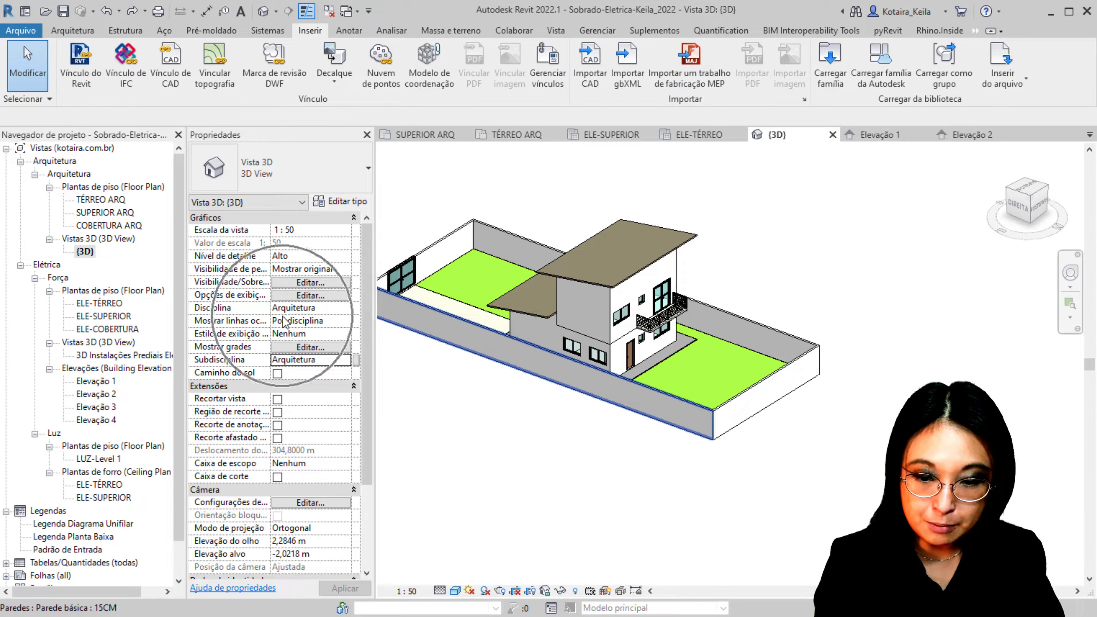
click(345, 308)
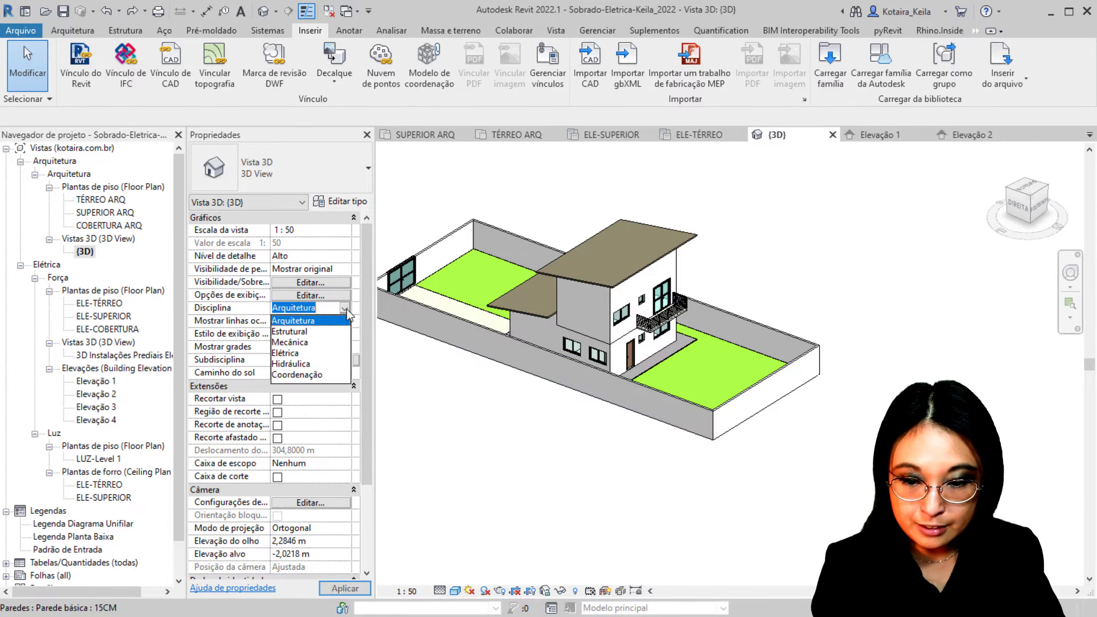
click(286, 354)
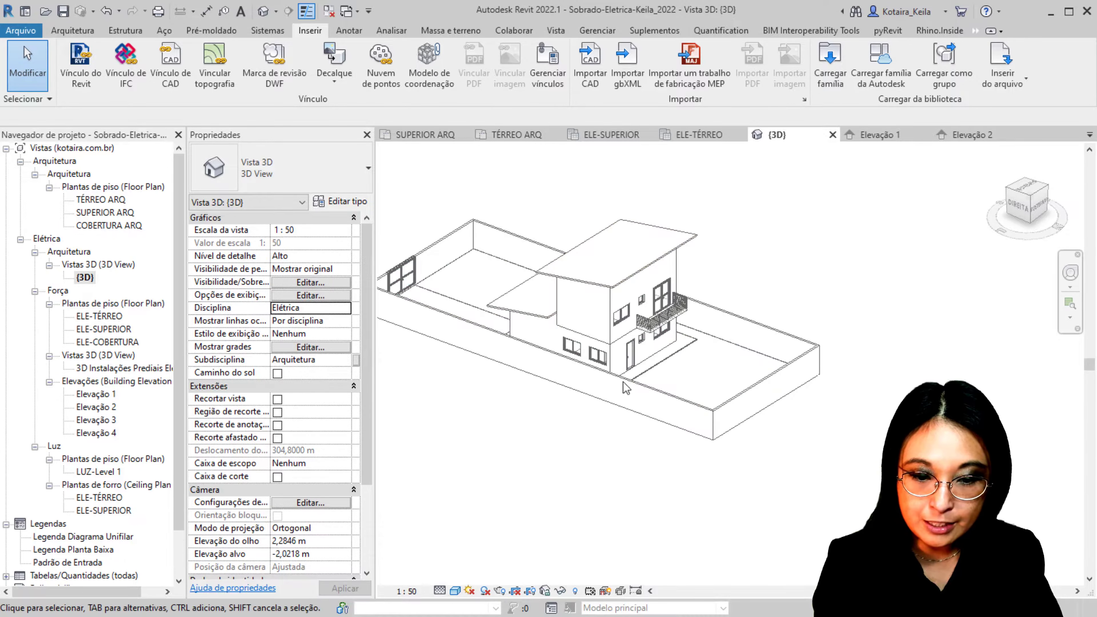
middle_drag(630, 397, 670, 376)
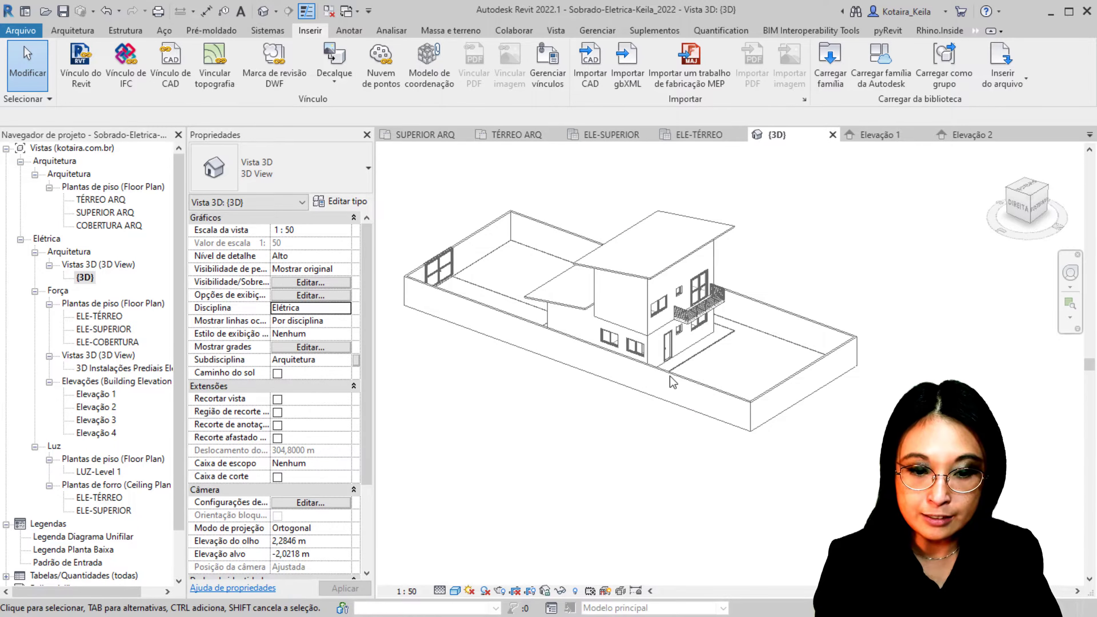